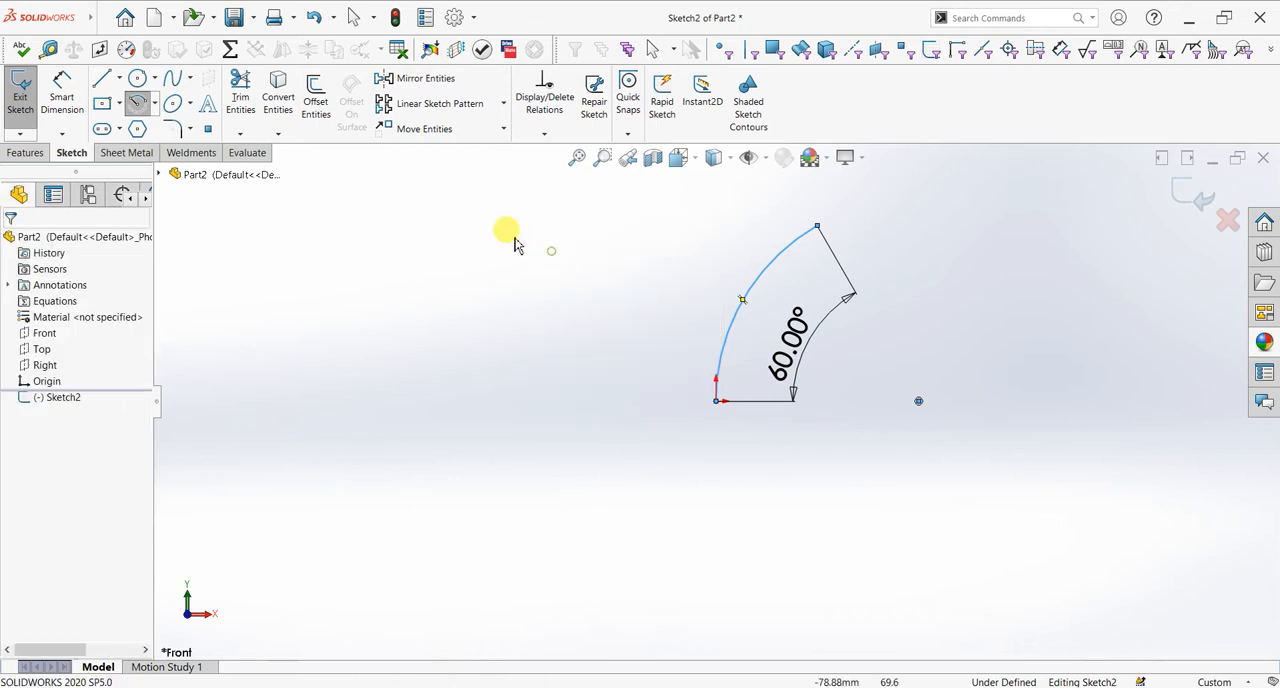
Step: Dimension the 60° arc with a radius of 120 mm and finish the sketch
click(45, 100)
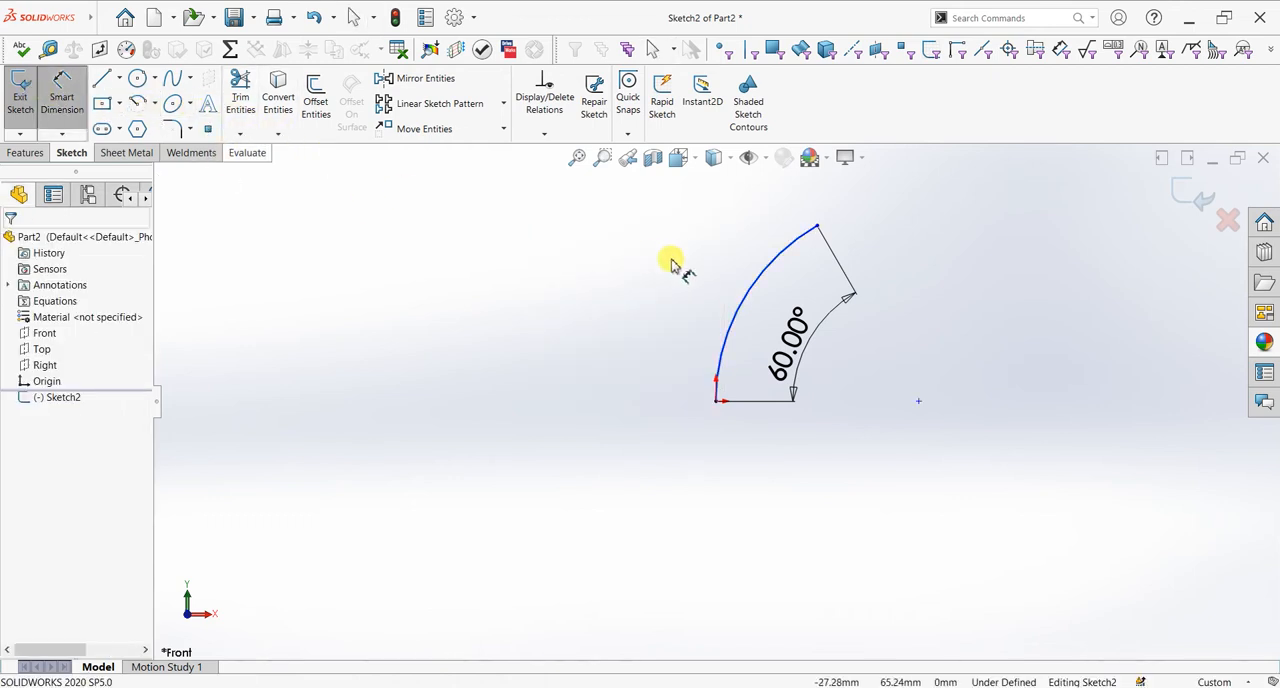
click(721, 276)
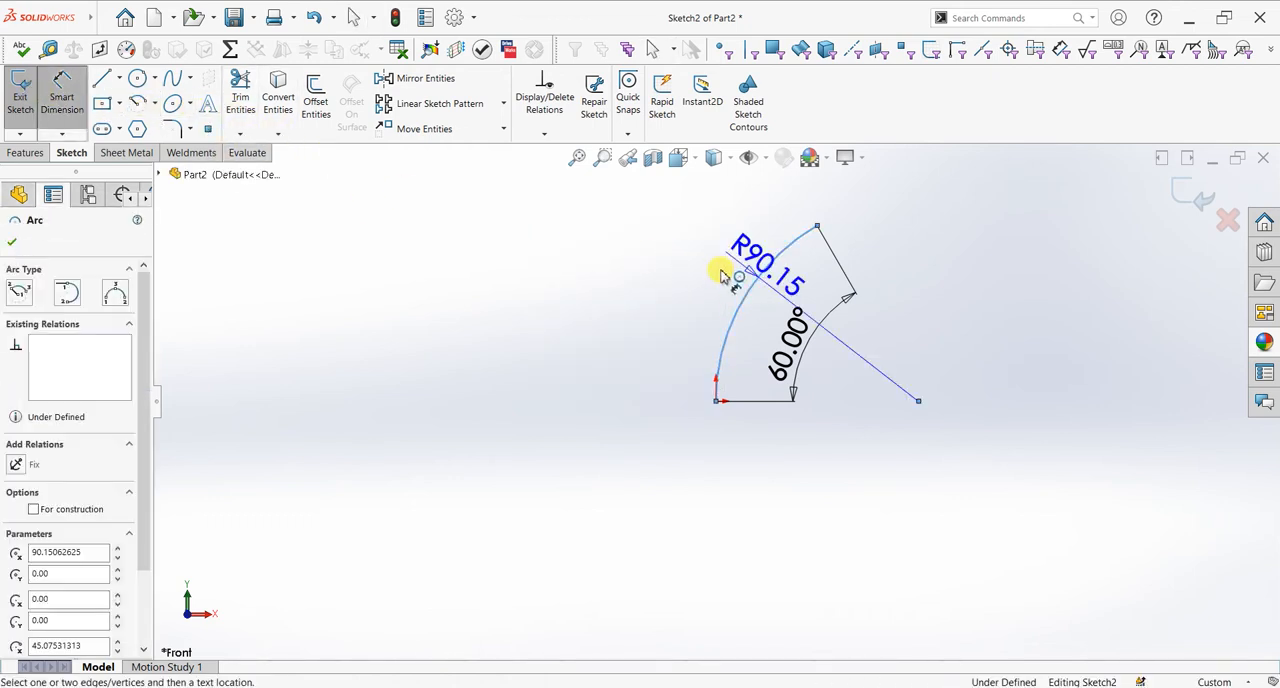
click(662, 245)
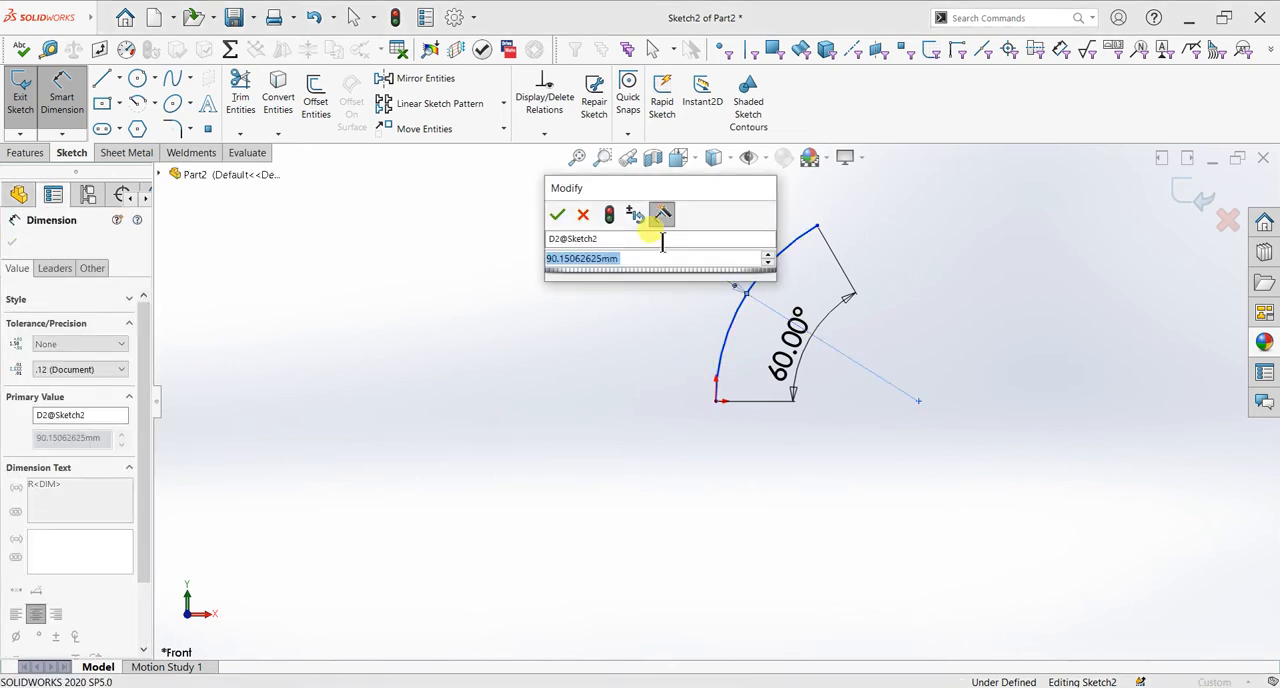
text(120)
key(Return)
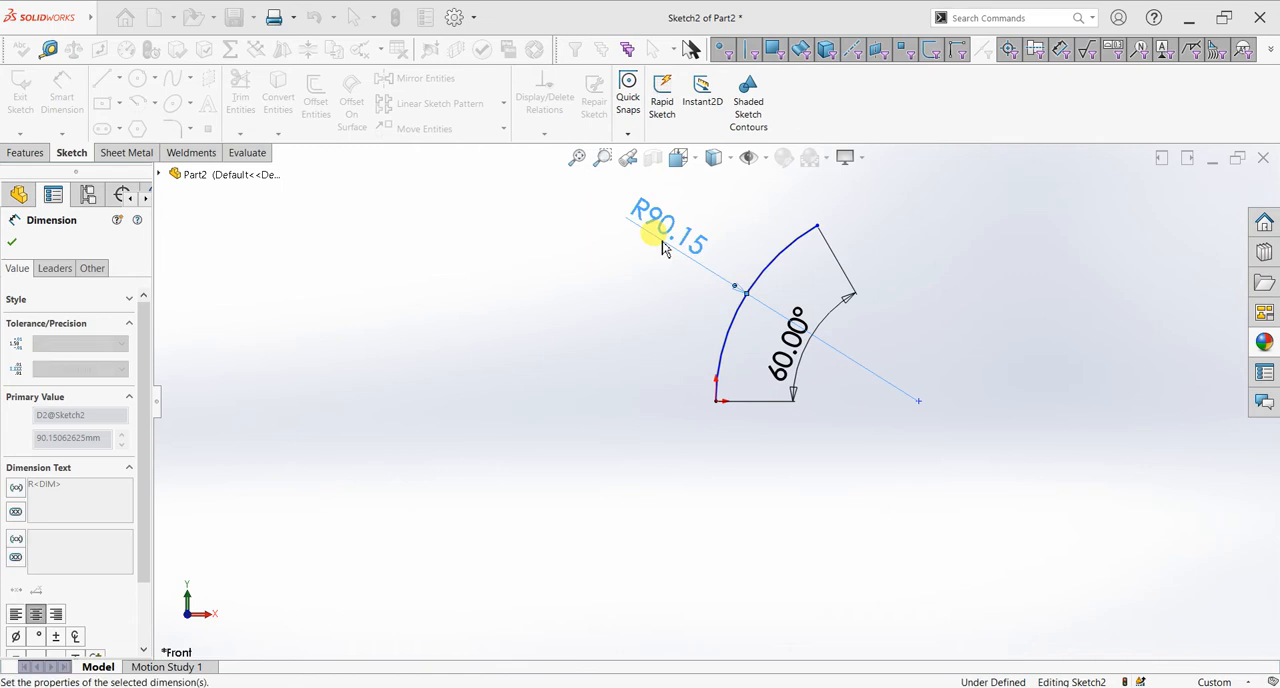
click(12, 242)
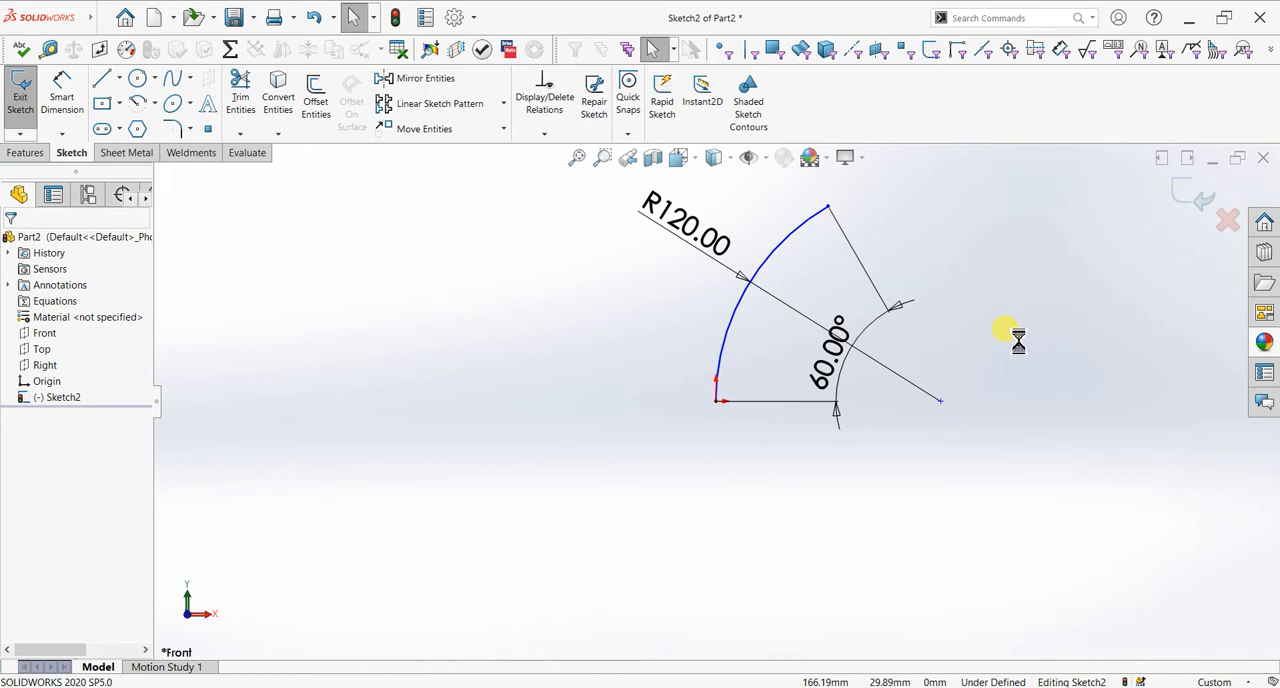
click(1184, 203)
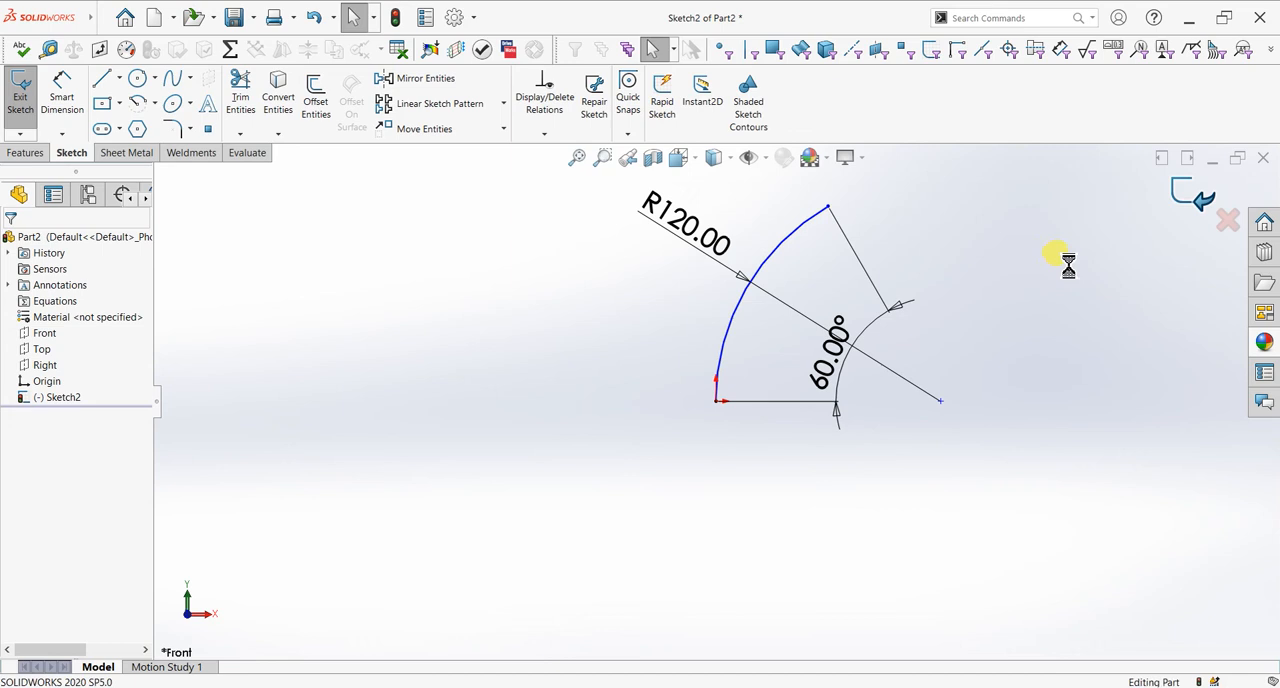
Step: Sketch a circle 60 mm in diameter on the Top plane, centred on the origin, and finish the sketch
middle_drag(1006, 266, 1000, 320)
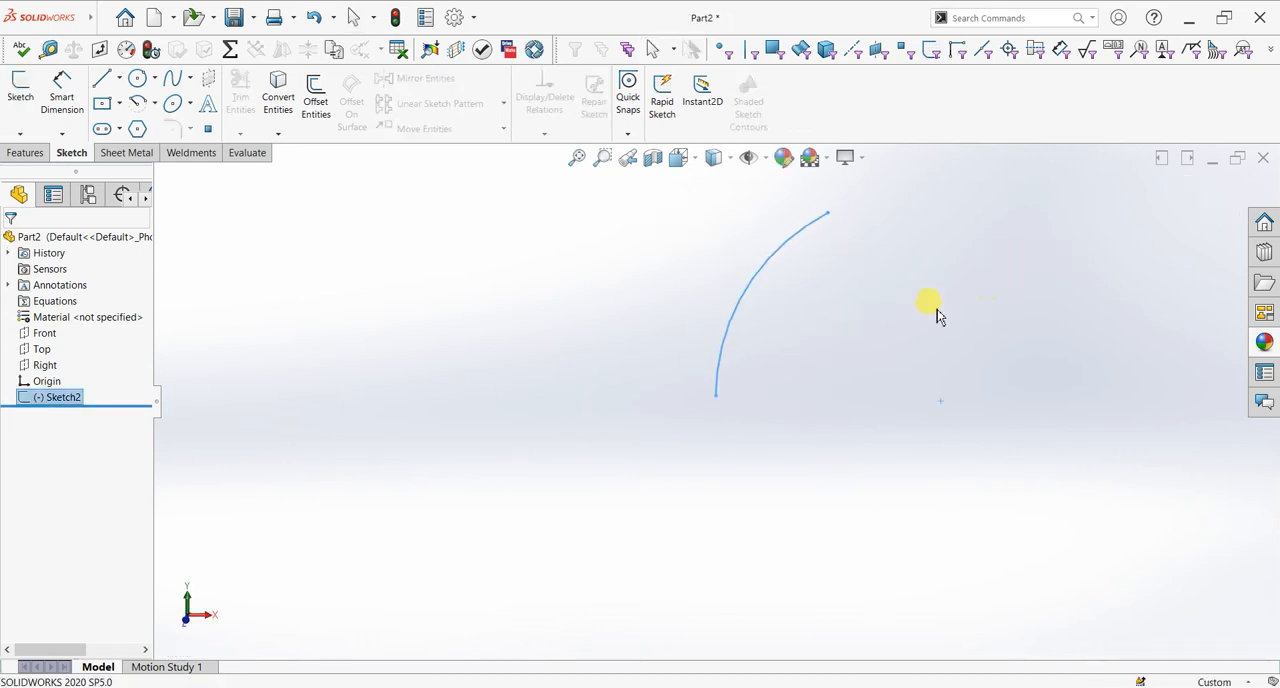
click(44, 352)
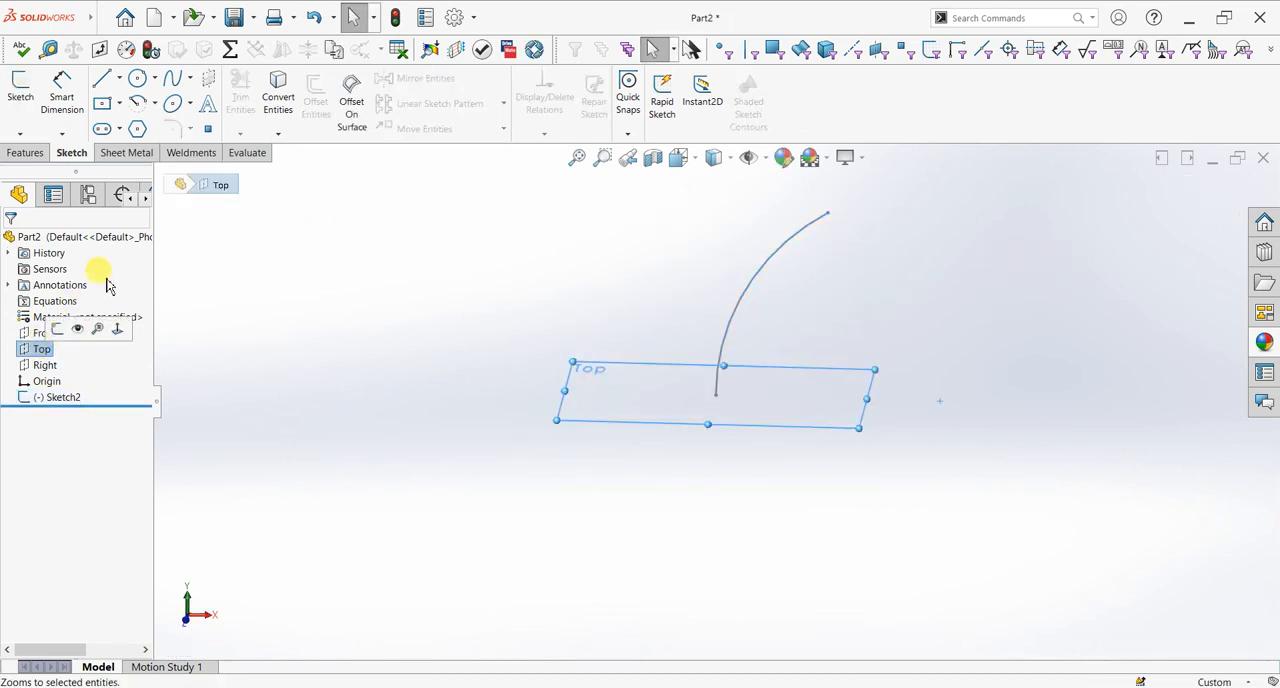
click(24, 108)
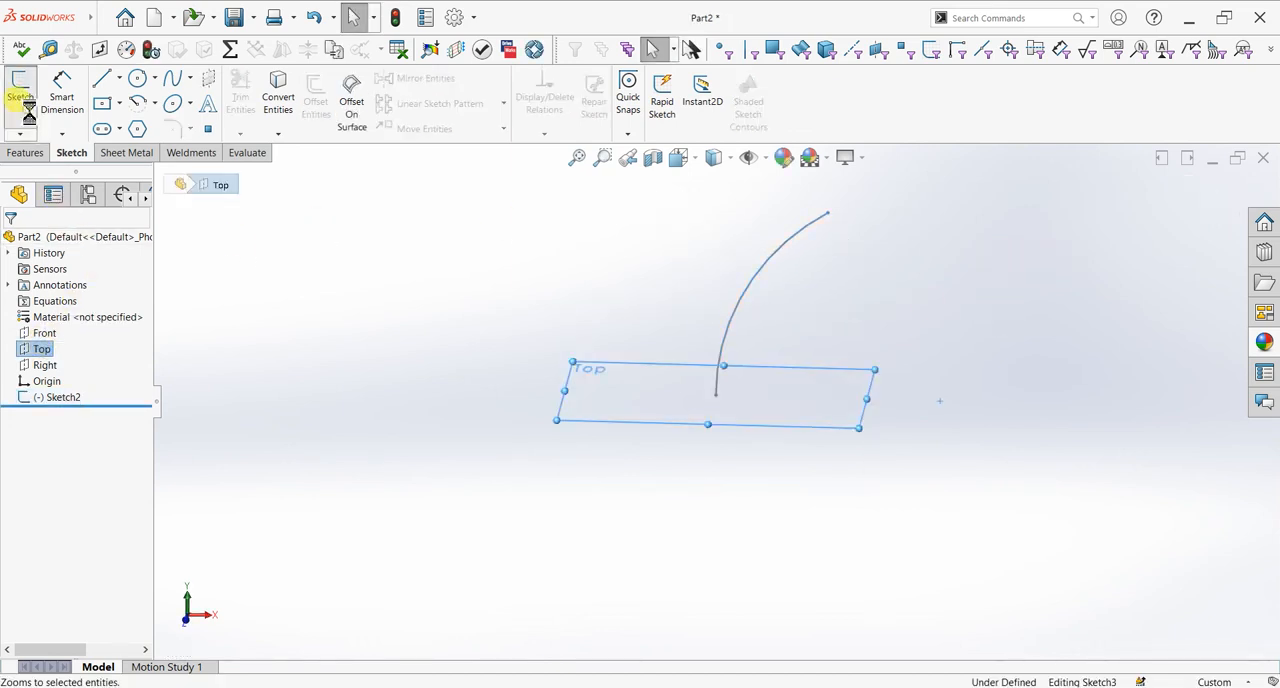
click(137, 78)
scroll(765, 400, down, 3)
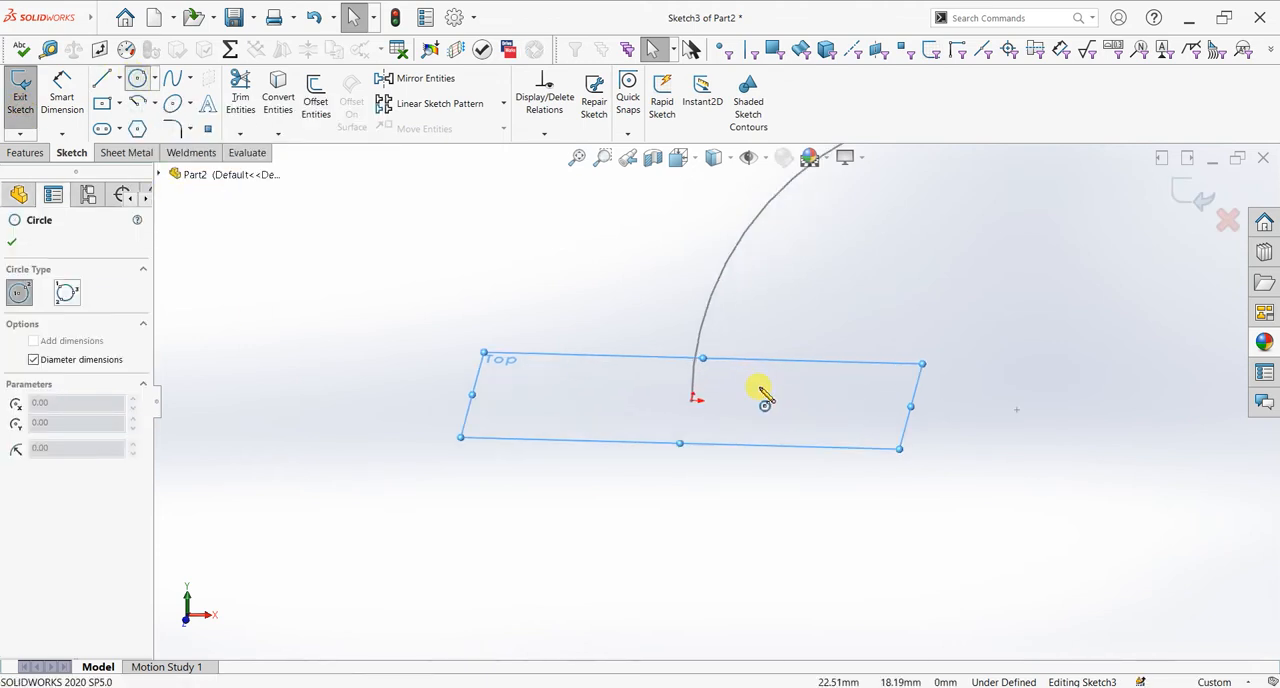
click(679, 405)
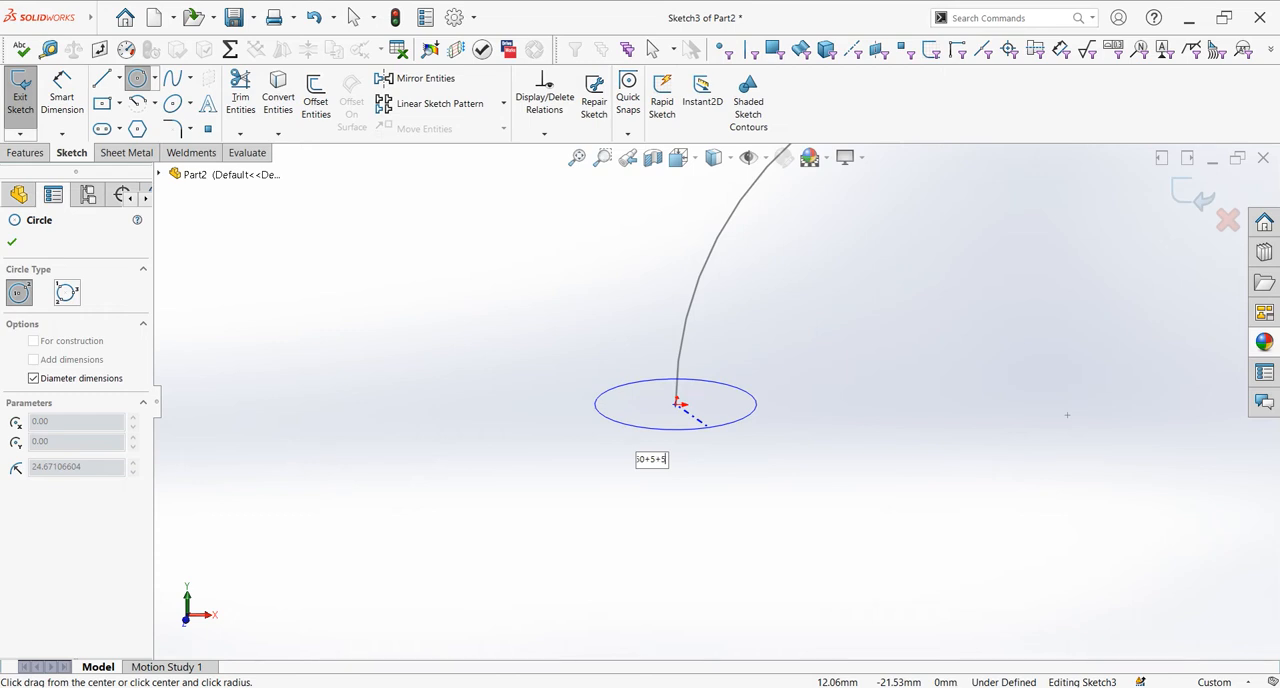
key(Return)
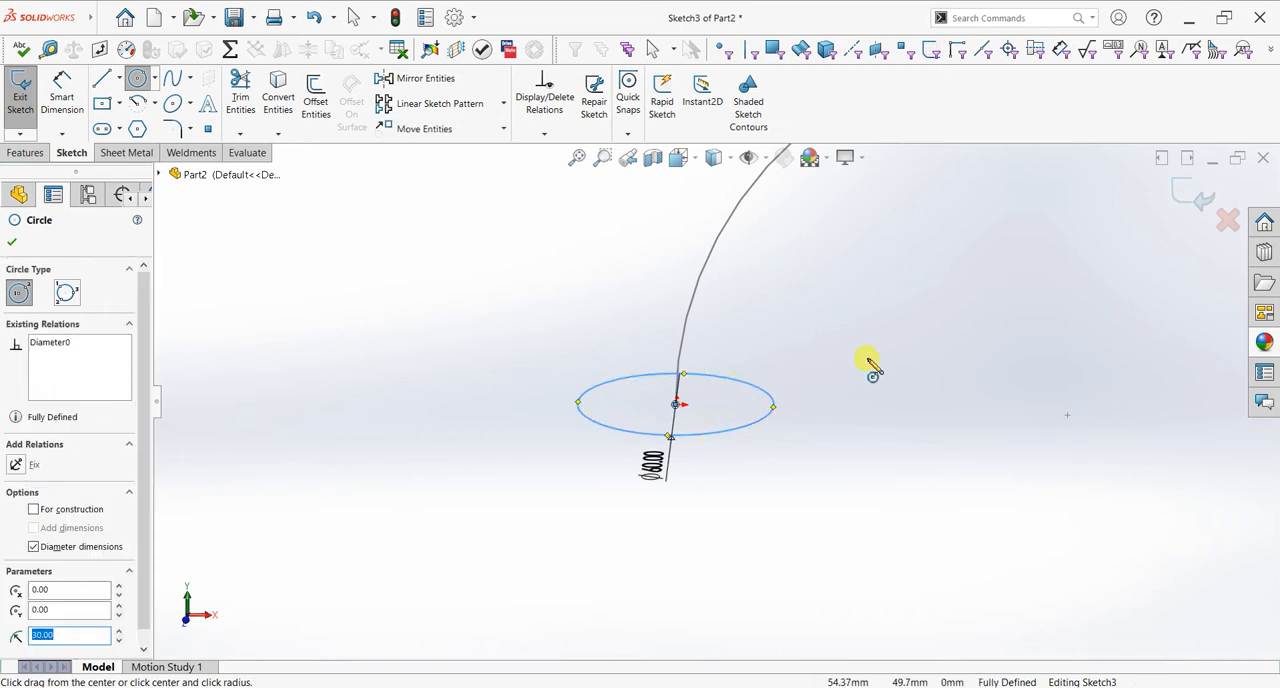
middle_drag(855, 399, 846, 387)
click(12, 242)
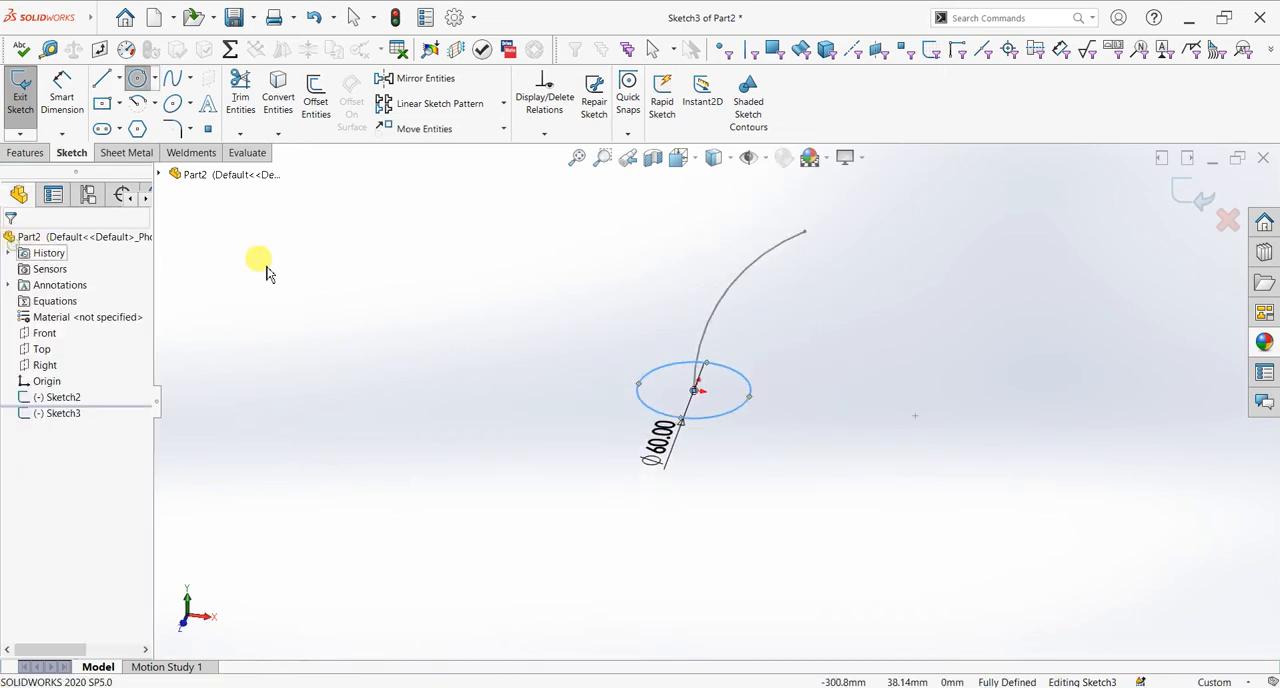
middle_drag(757, 357, 771, 377)
click(1193, 196)
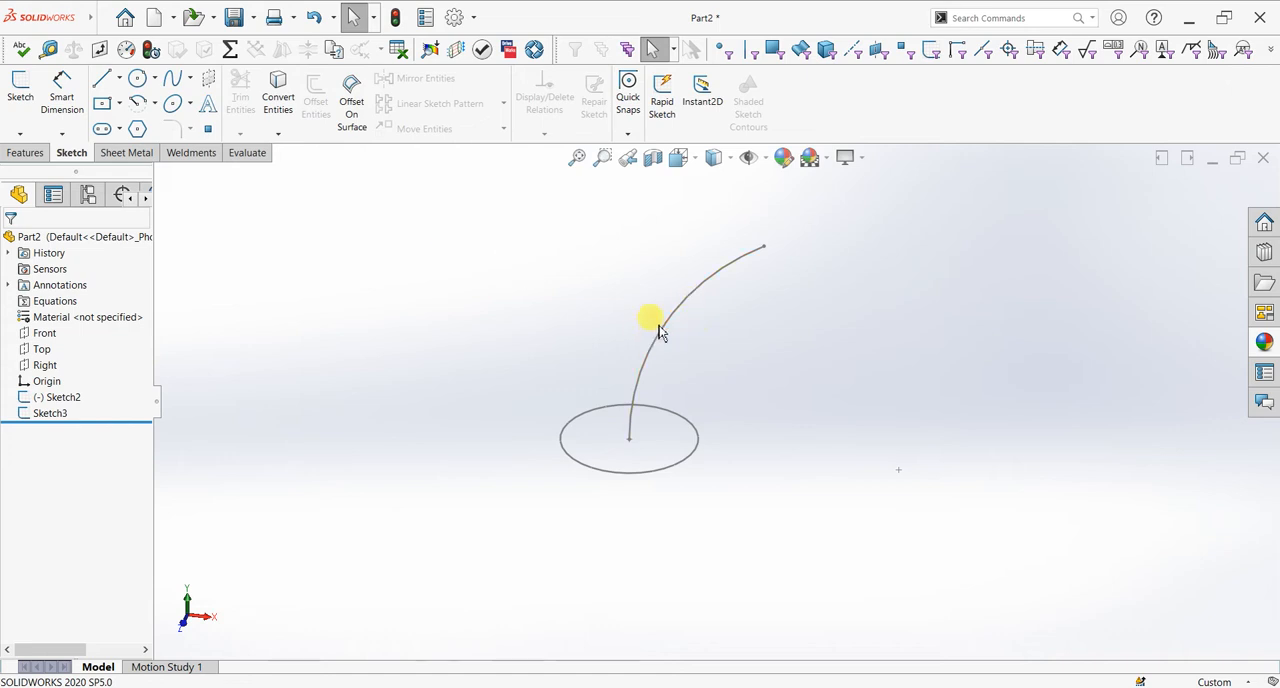
Step: Create a Swept Boss/Base using the 60 mm circle as the profile and the arc as the path
click(25, 152)
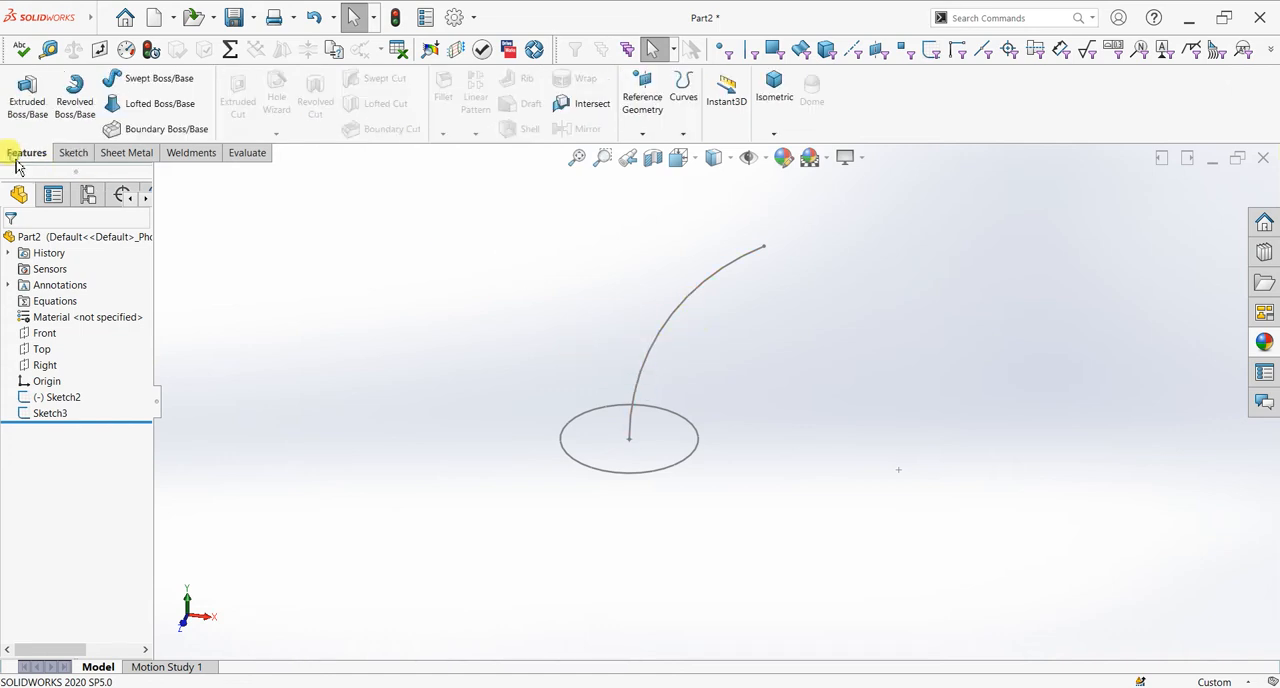
click(155, 82)
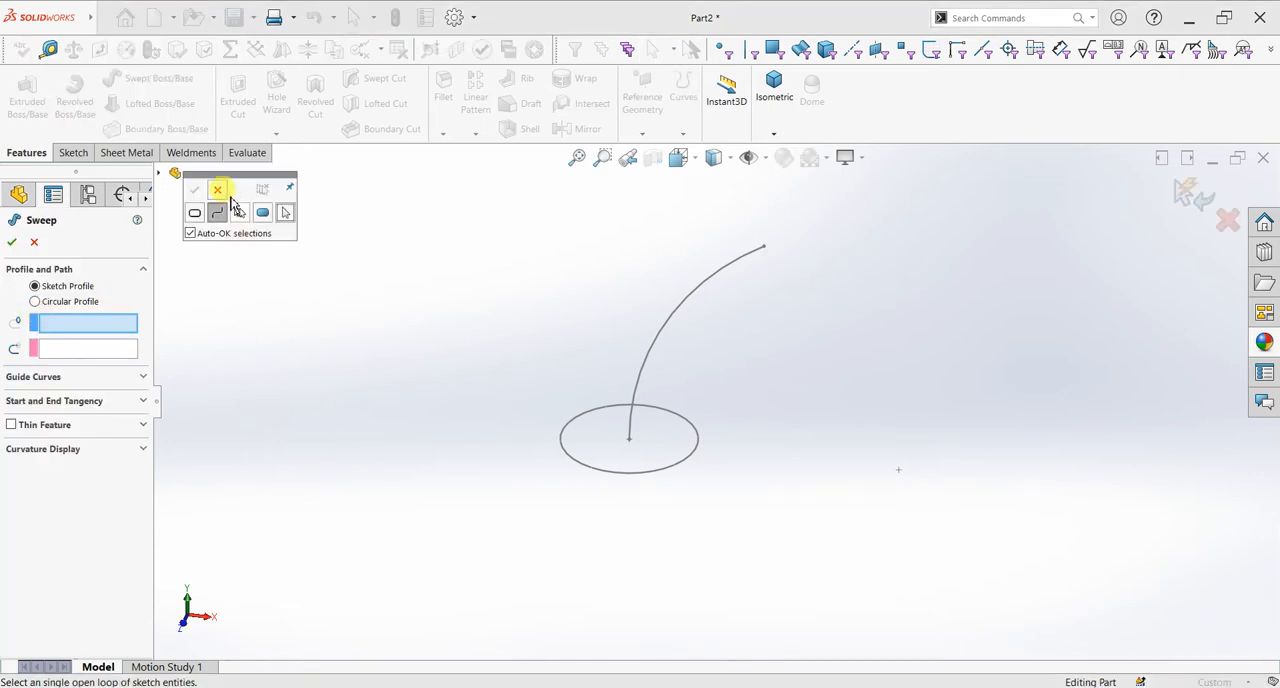
click(218, 190)
click(72, 325)
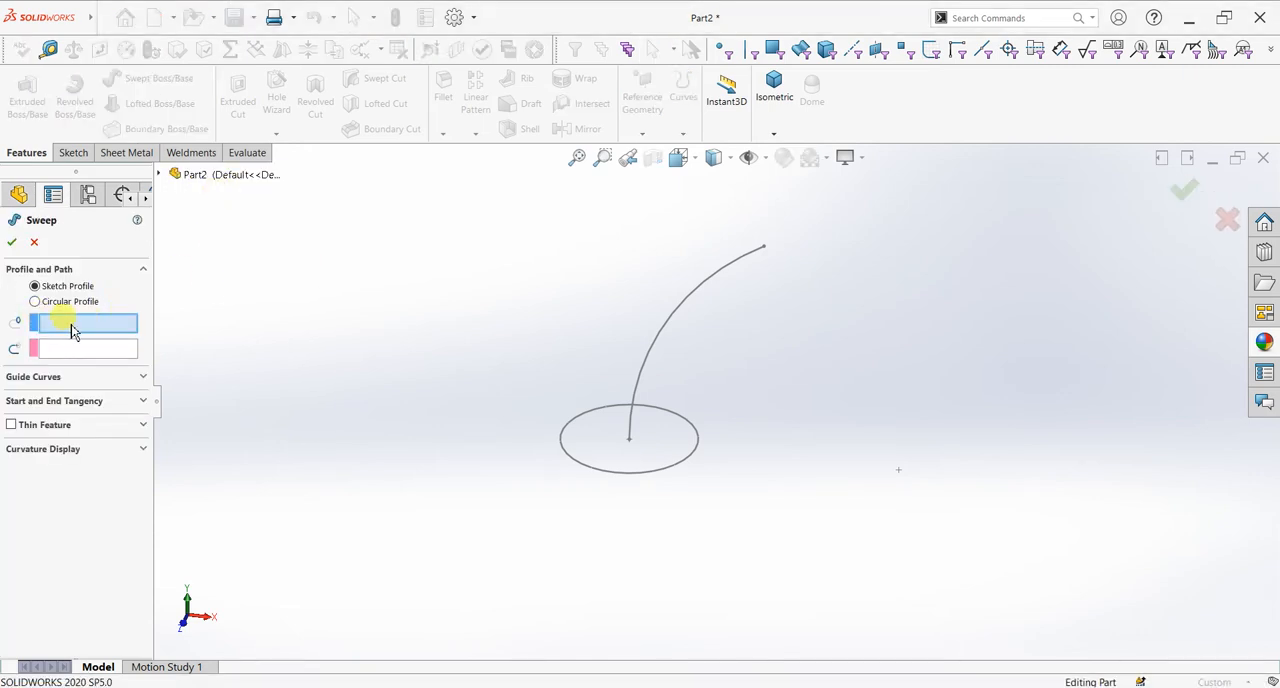
click(570, 423)
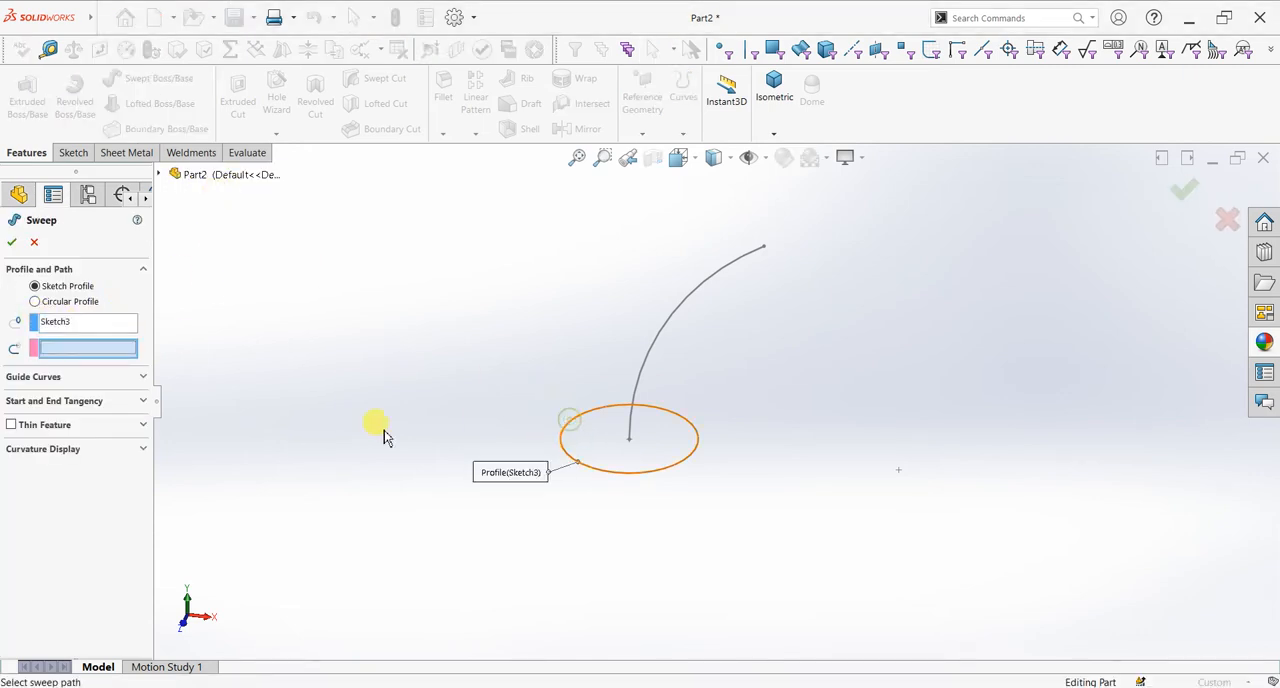
click(649, 341)
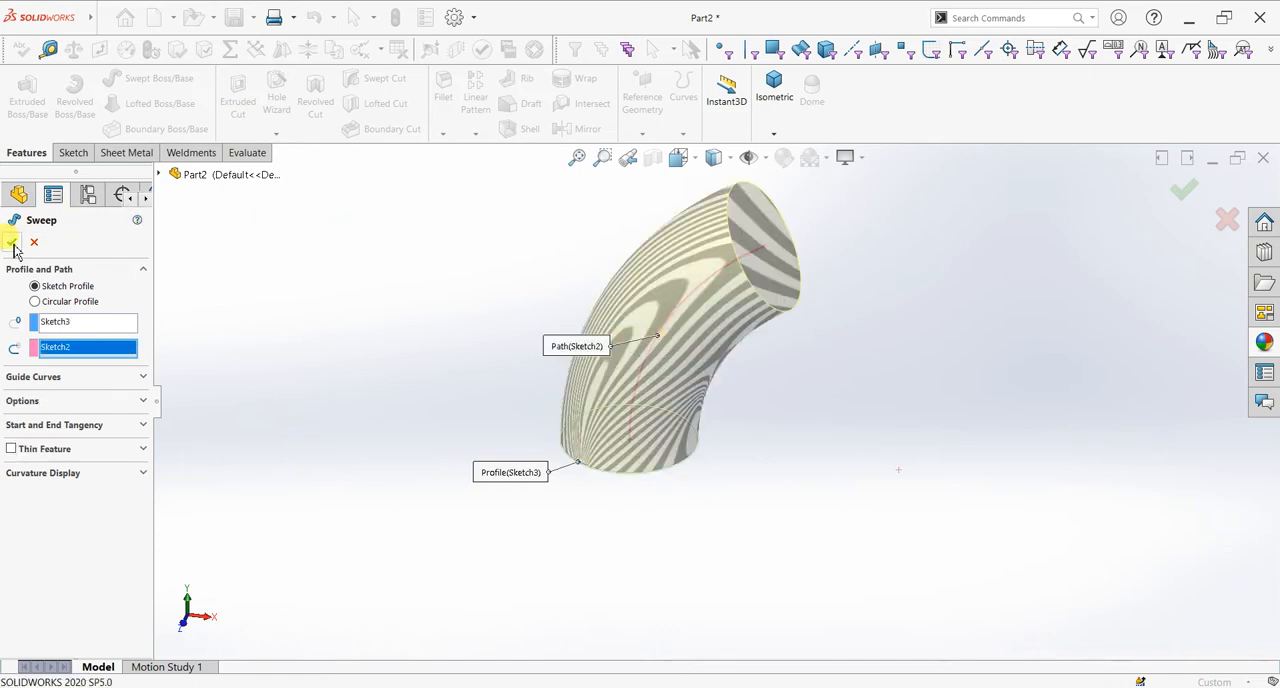
key(Return)
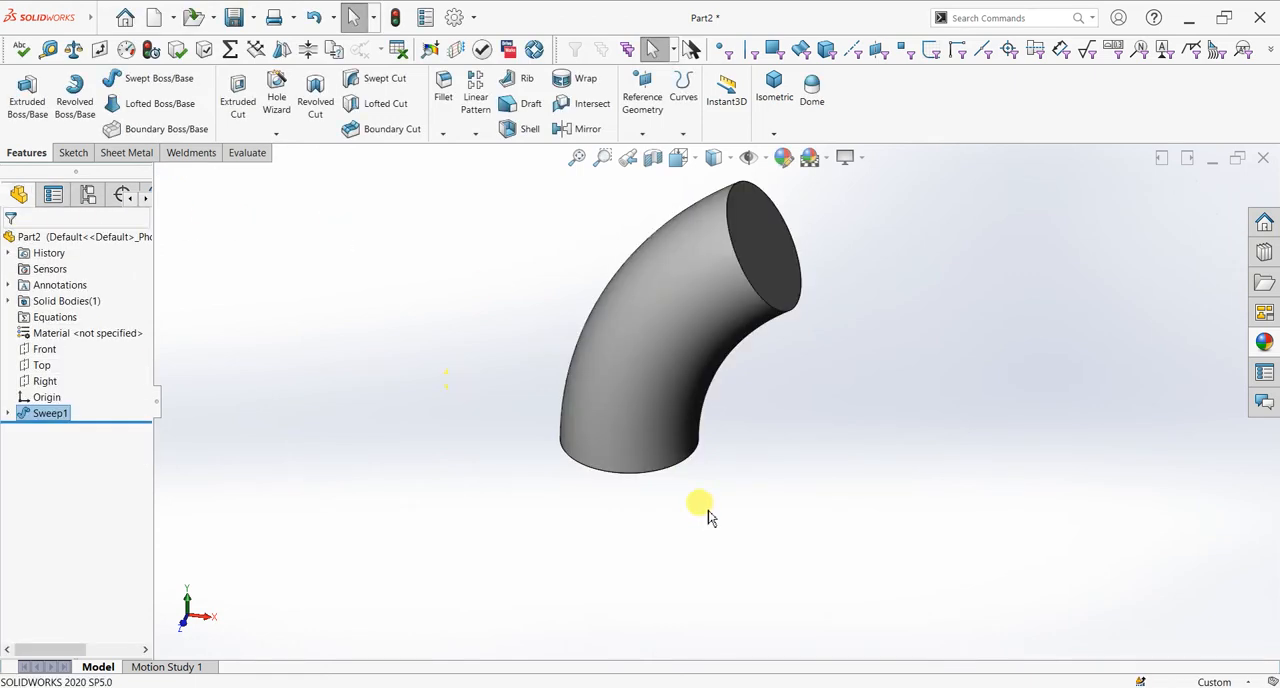
Step: Shell the swept bend with a 5 mm wall, removing its inclined upper end face and showing the preview
middle_drag(736, 480, 717, 497)
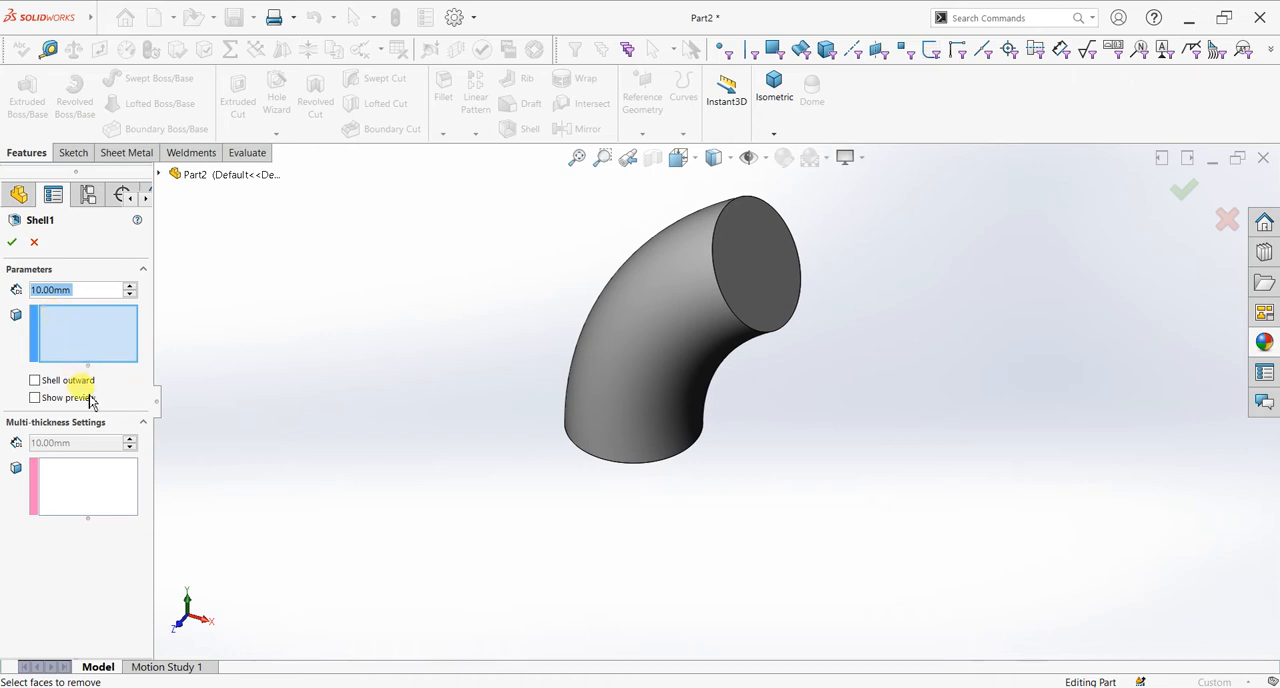
click(766, 280)
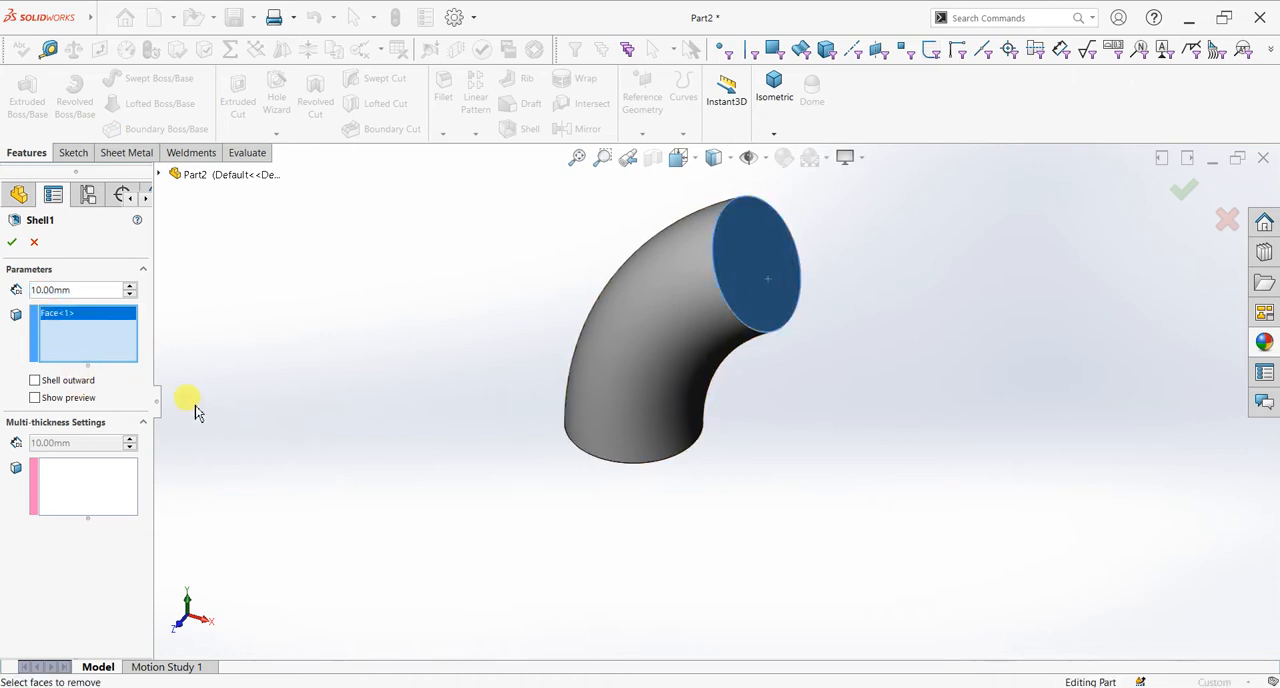
click(62, 399)
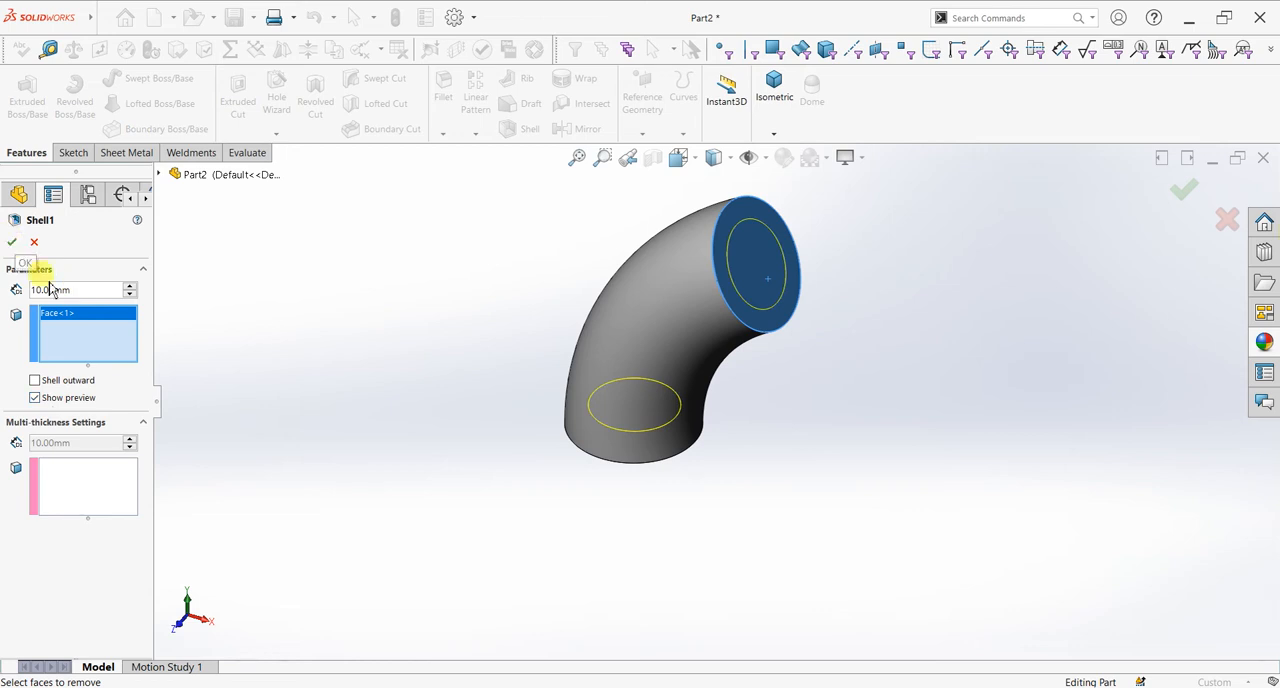
text(5)
key(Return)
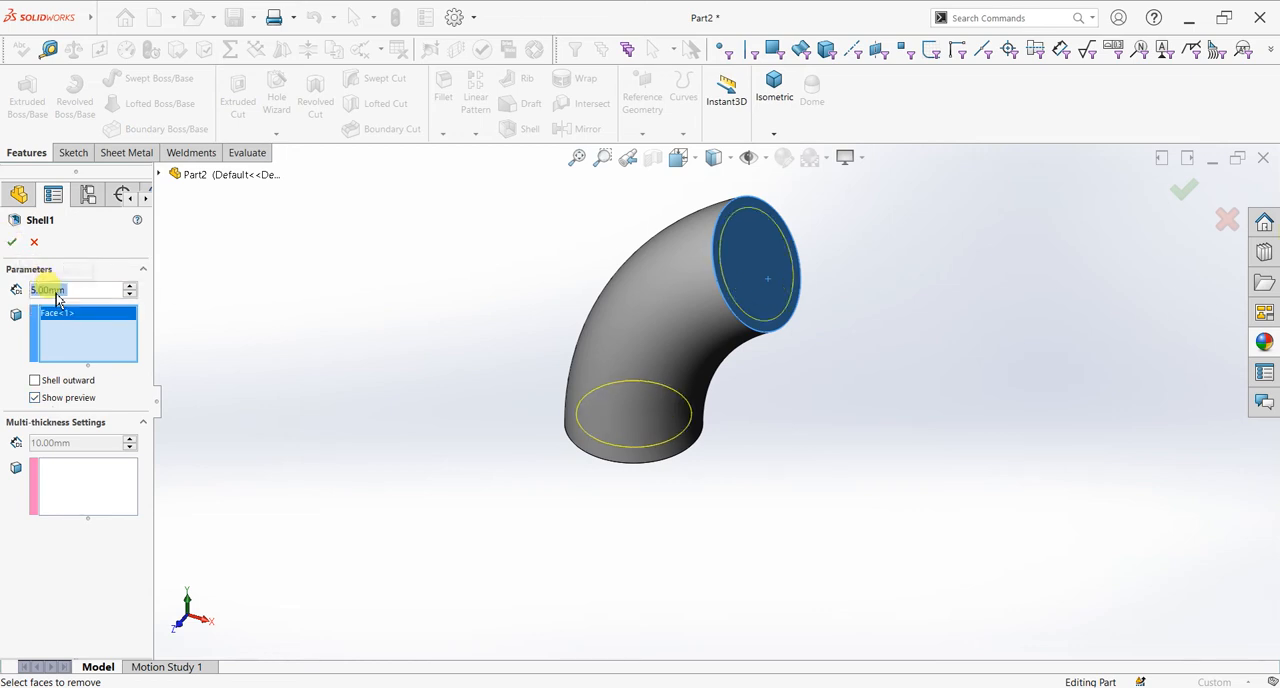
click(12, 242)
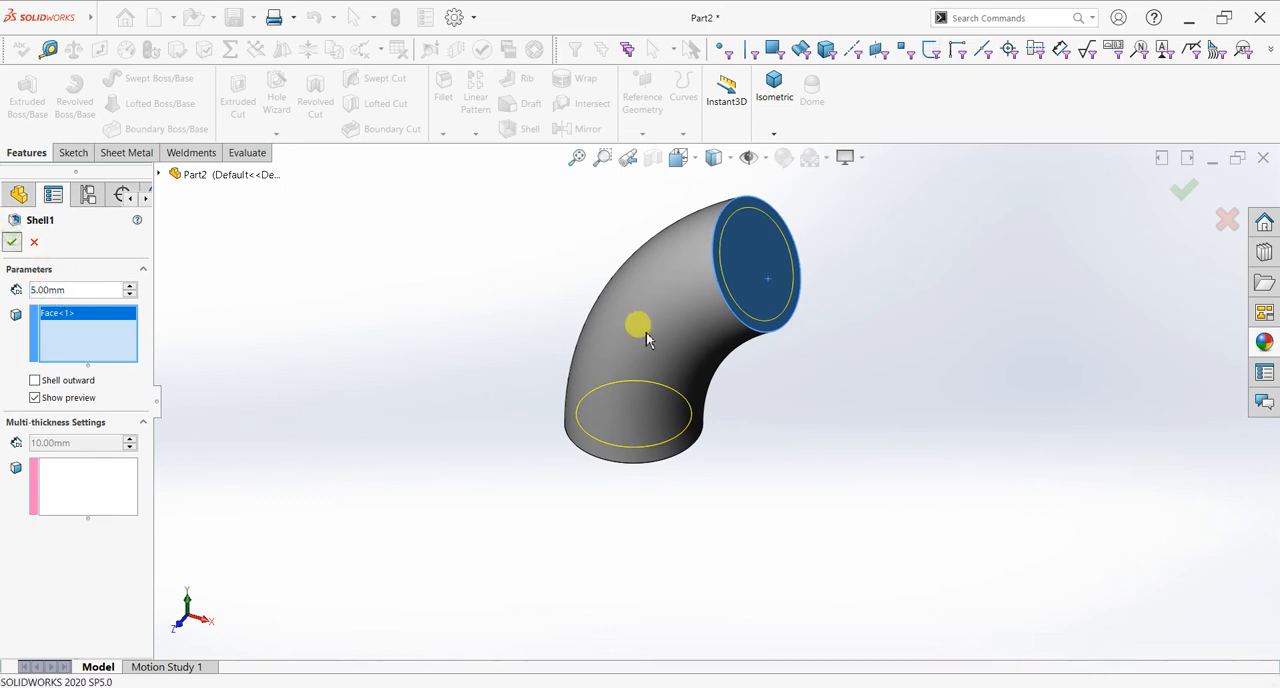
Step: Start a new sketch on the ring-shaped upper end face of the pipe, viewed normal to it
middle_drag(966, 423, 957, 394)
scroll(839, 334, down, 2)
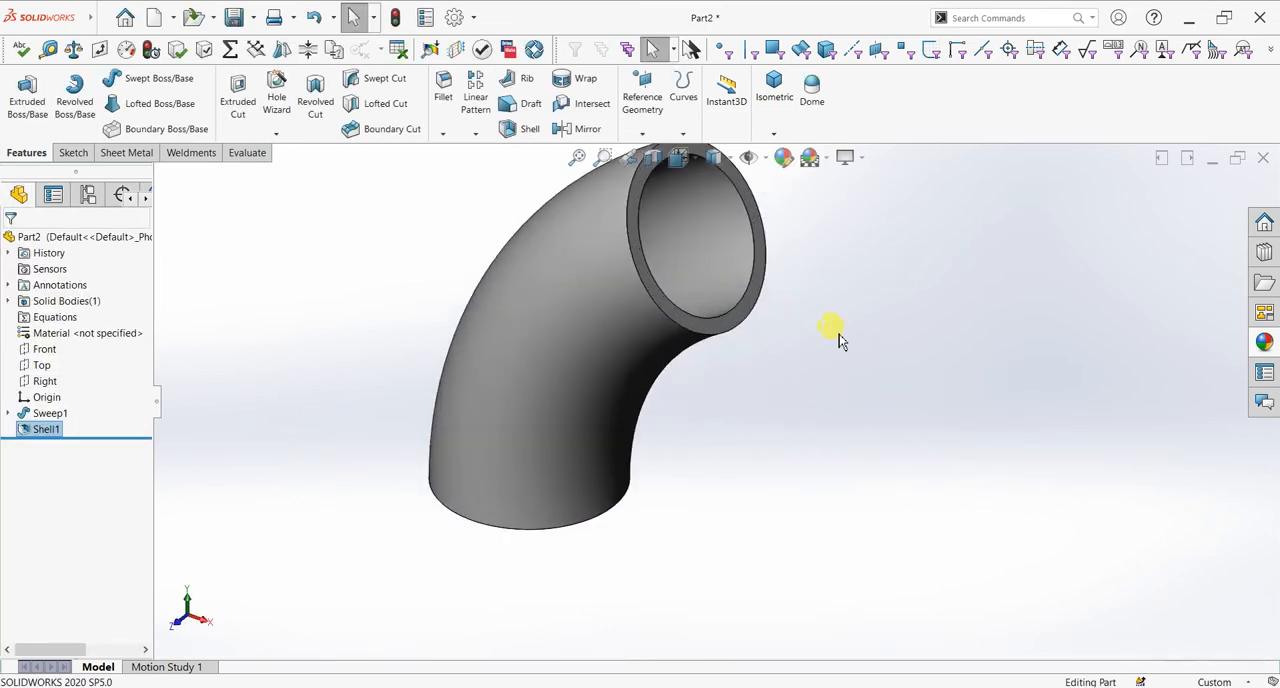
click(731, 323)
key(ctrl+8)
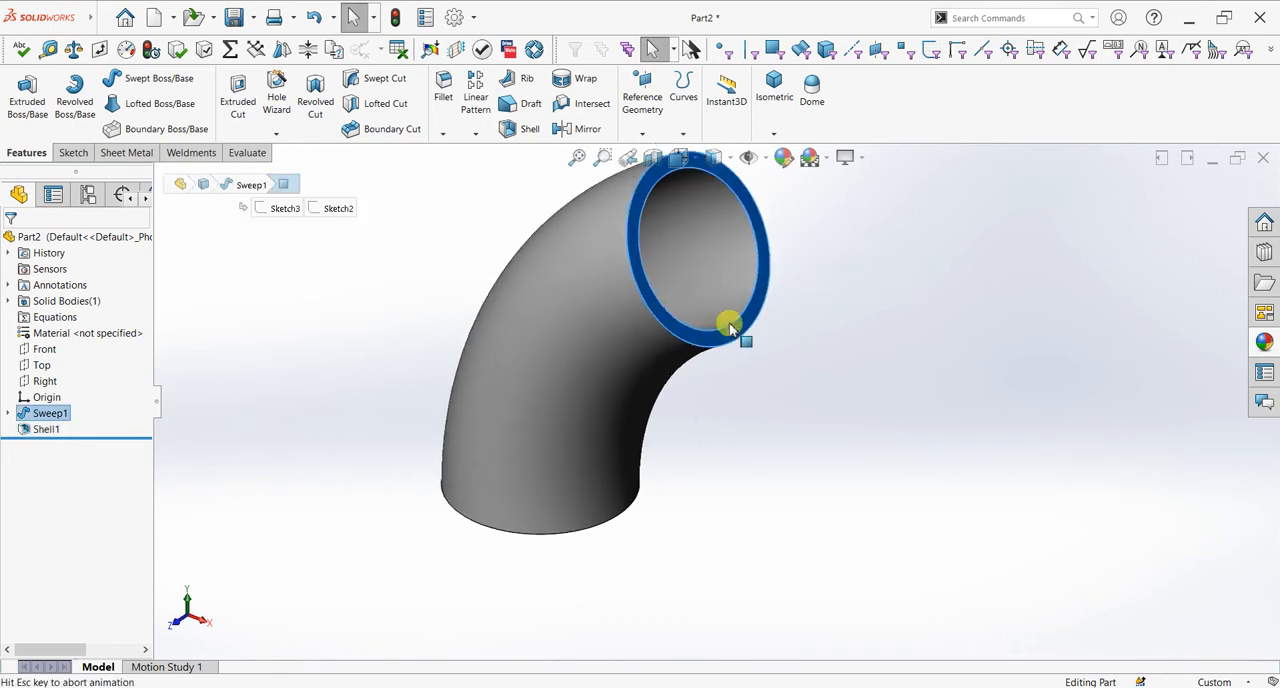
click(66, 160)
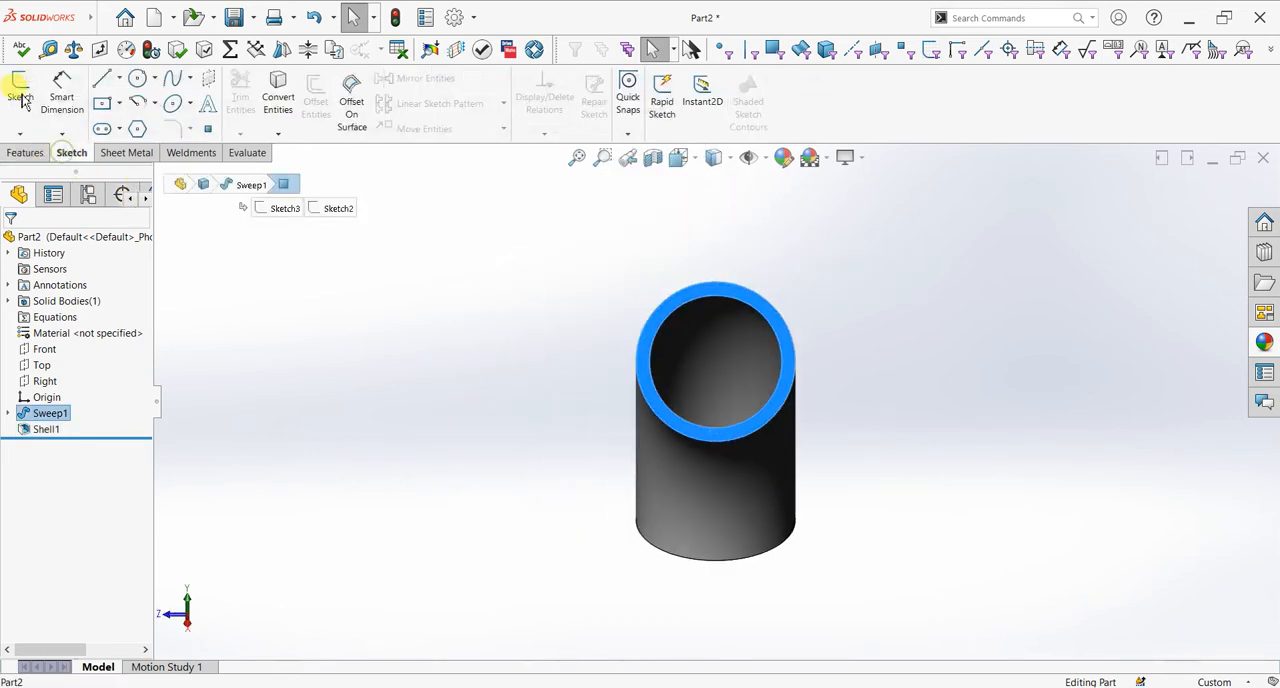
click(18, 88)
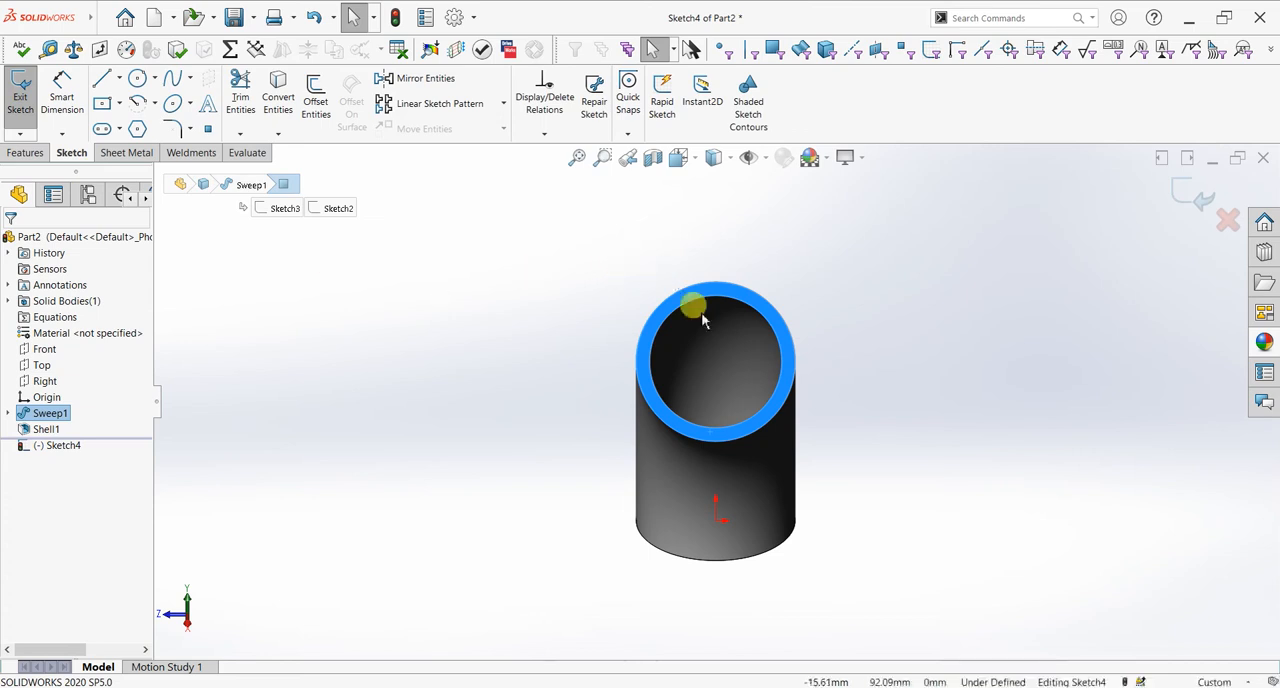
Step: Draw a circle 110 mm in diameter concentric with the pipe's upper end opening
click(136, 79)
scroll(883, 337, down, 2)
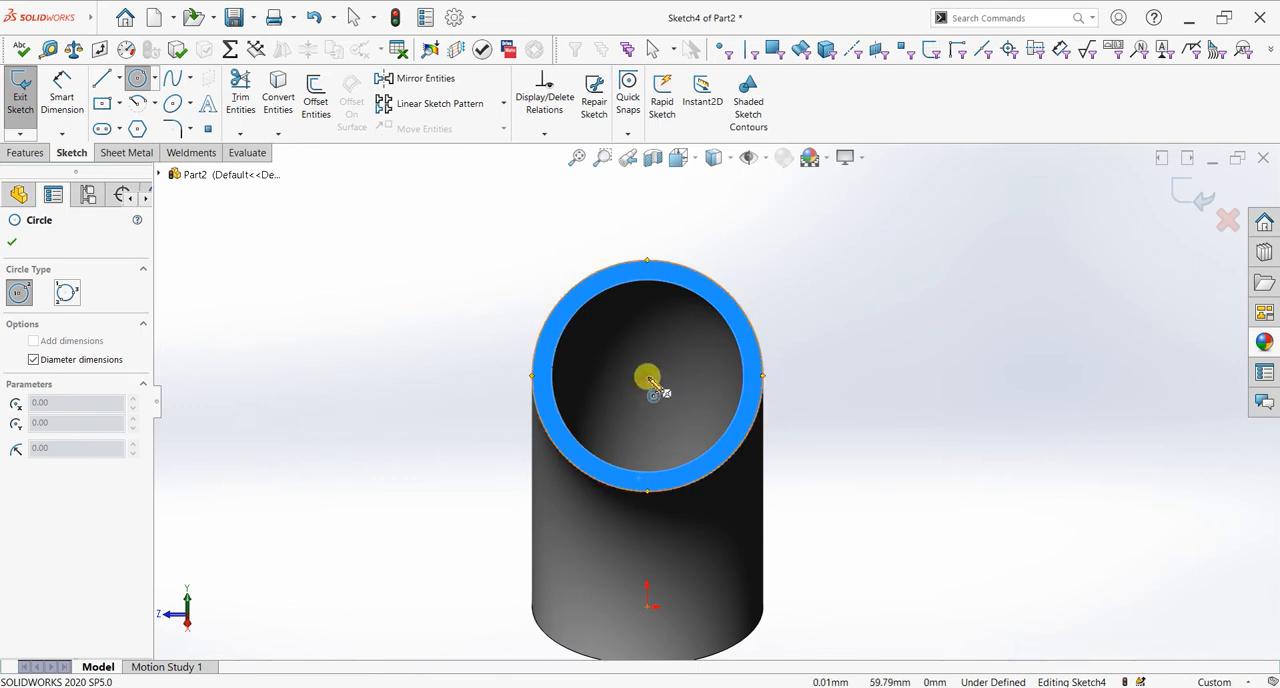
click(649, 375)
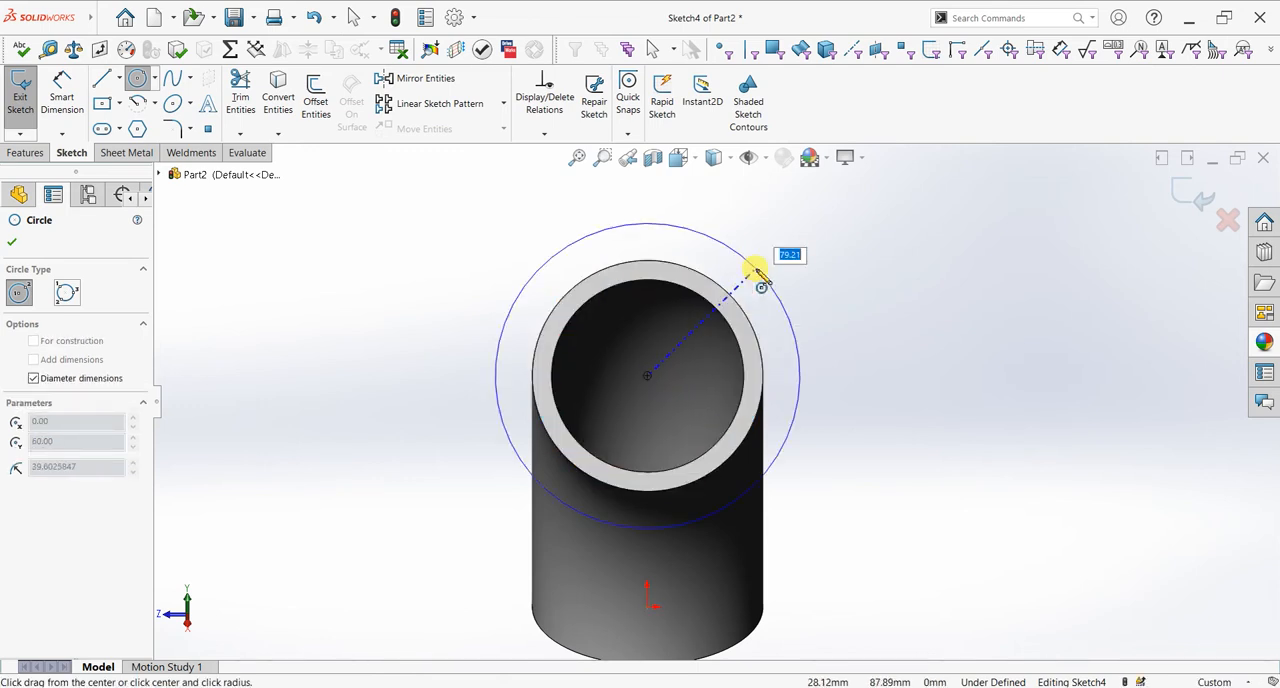
text(110)
key(Return)
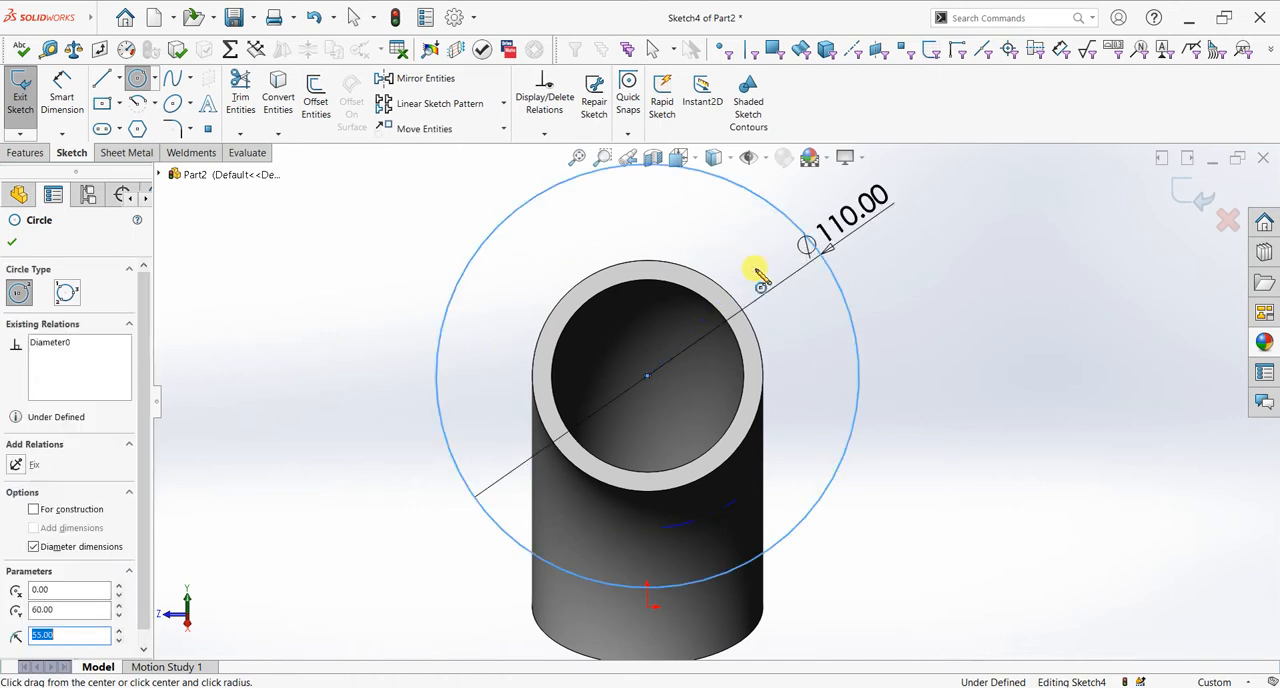
mouse_move(494, 323)
middle_down()
mouse_move(591, 323)
mouse_move(509, 371)
mouse_move(671, 269)
mouse_move(869, 334)
mouse_move(861, 276)
mouse_move(880, 277)
mouse_move(906, 311)
mouse_move(880, 331)
mouse_move(868, 303)
mouse_move(850, 310)
middle_up()
click(12, 241)
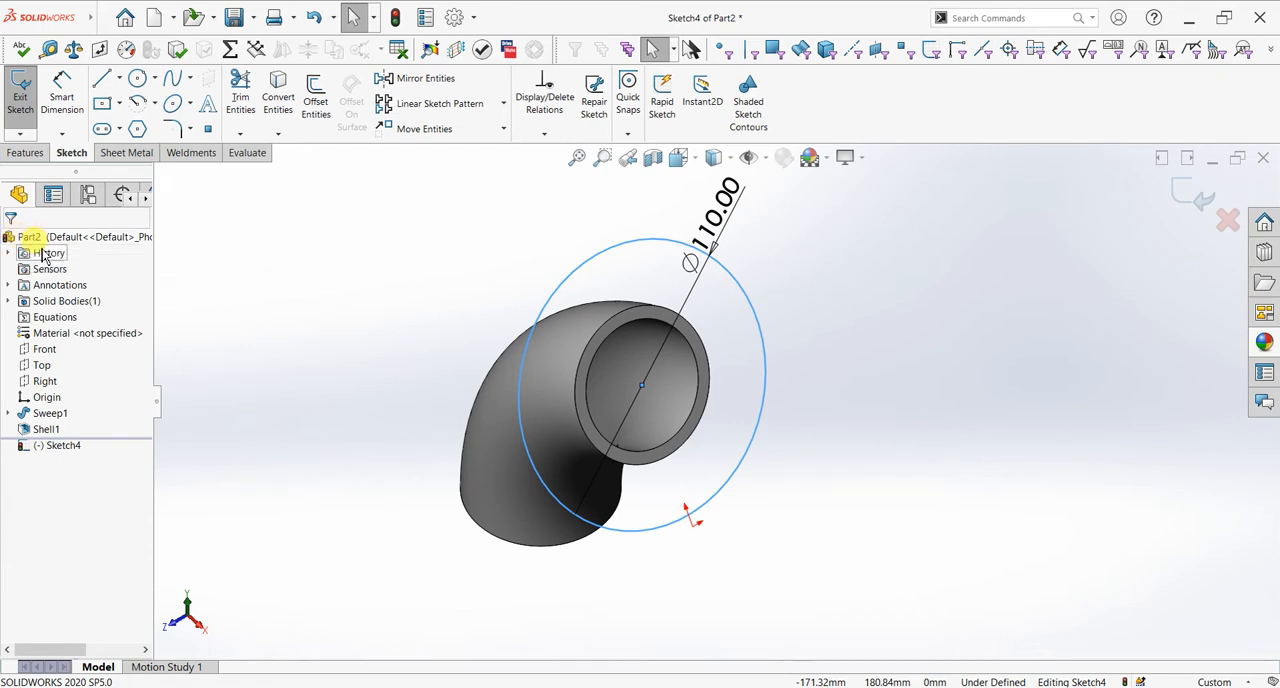
Step: Draw a circle 50 mm in diameter concentric with the 110 mm circle, matching the pipe's bore
click(141, 86)
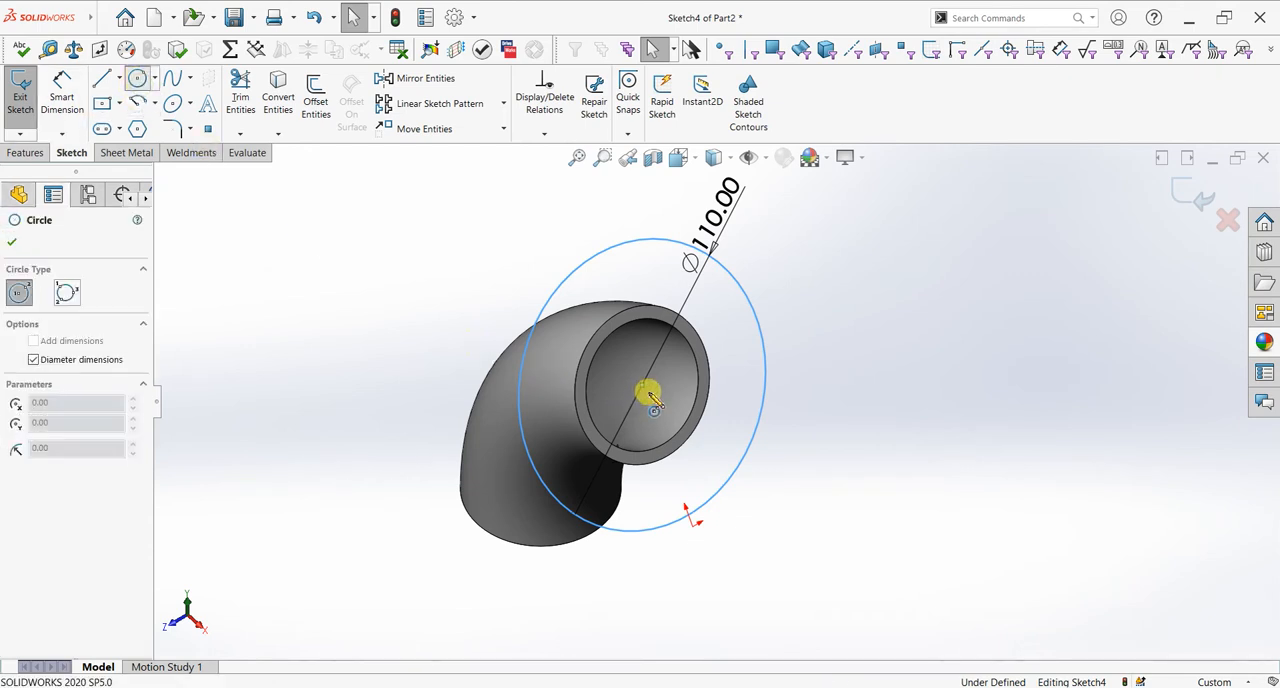
drag(665, 420, 668, 440)
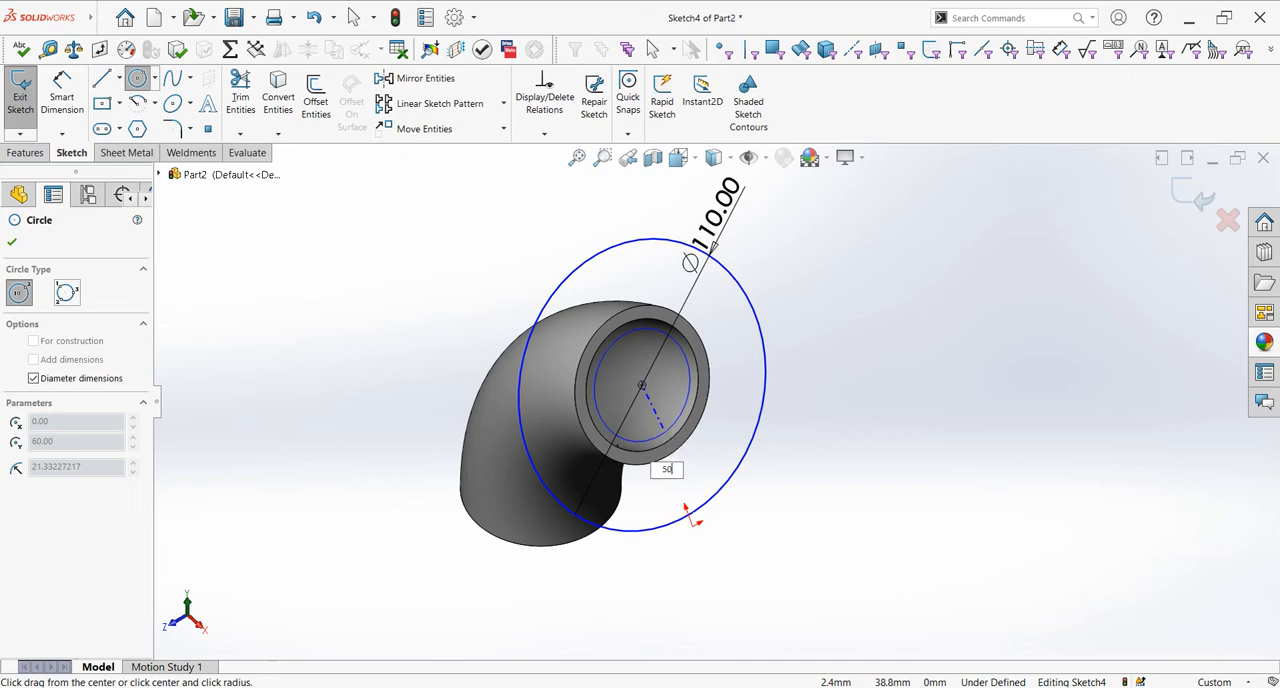
key(Return)
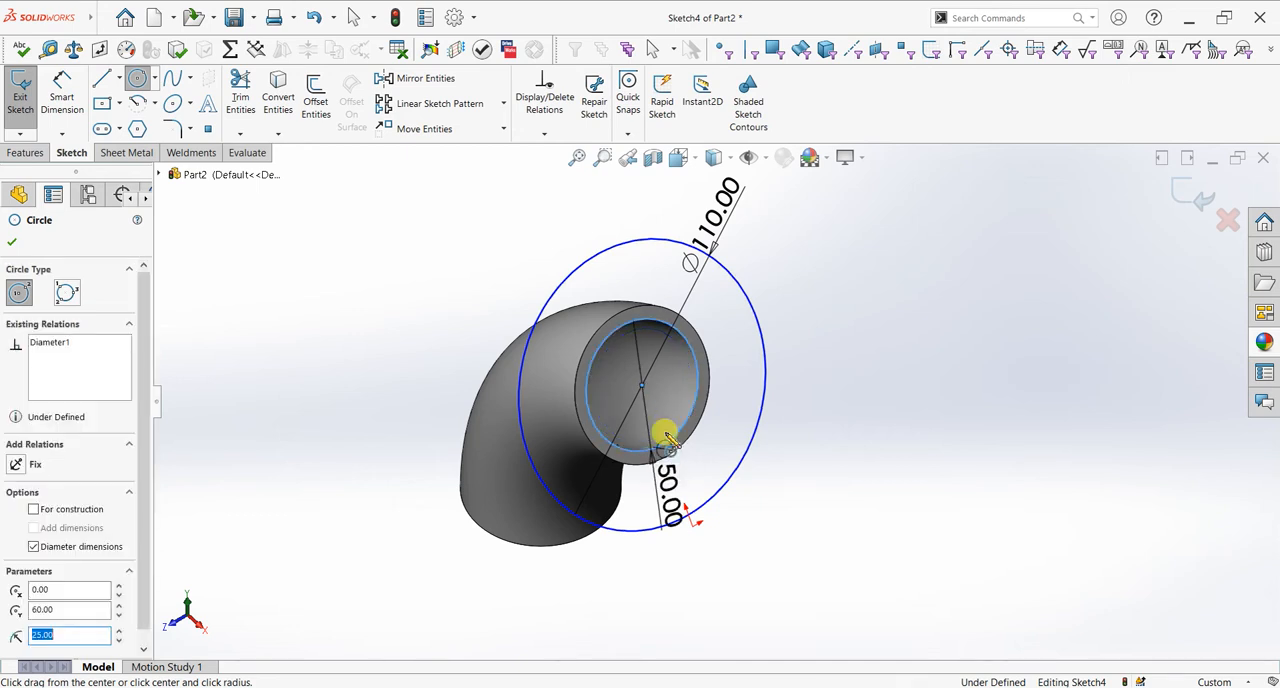
click(12, 242)
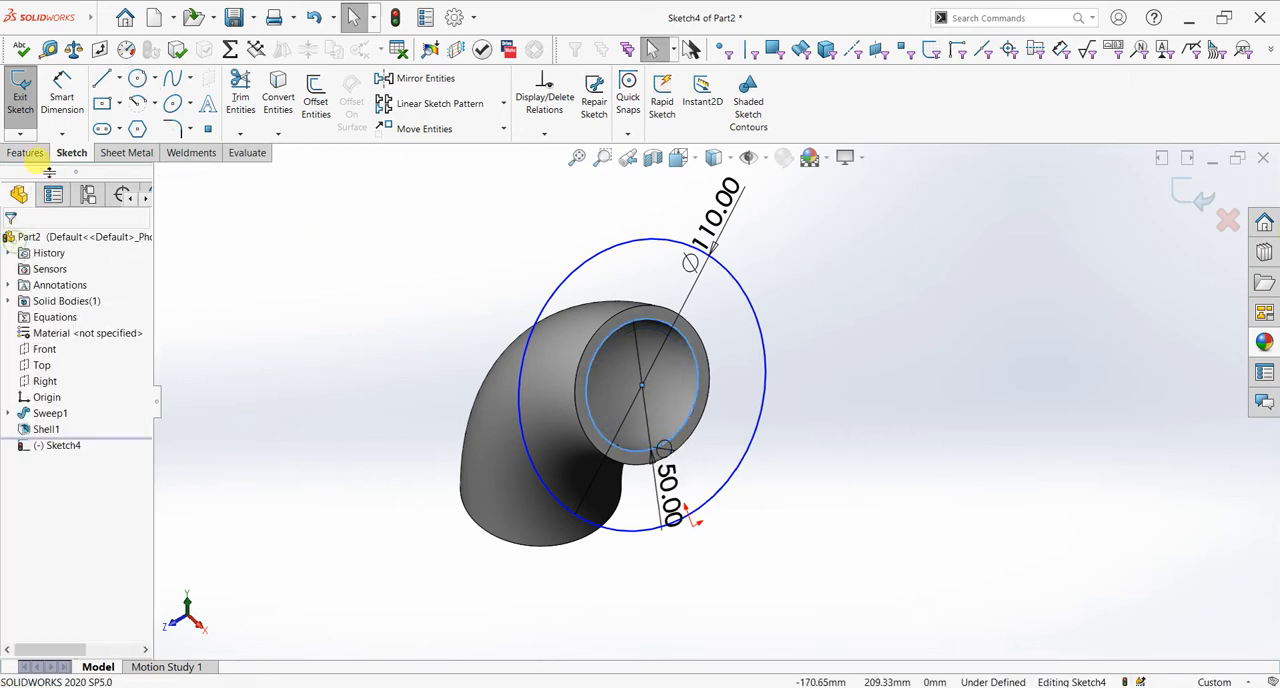
Step: Extrude the ring between the 110 mm and 50 mm circles outward by 12 mm with Boss-Extrude to form the flange
click(25, 152)
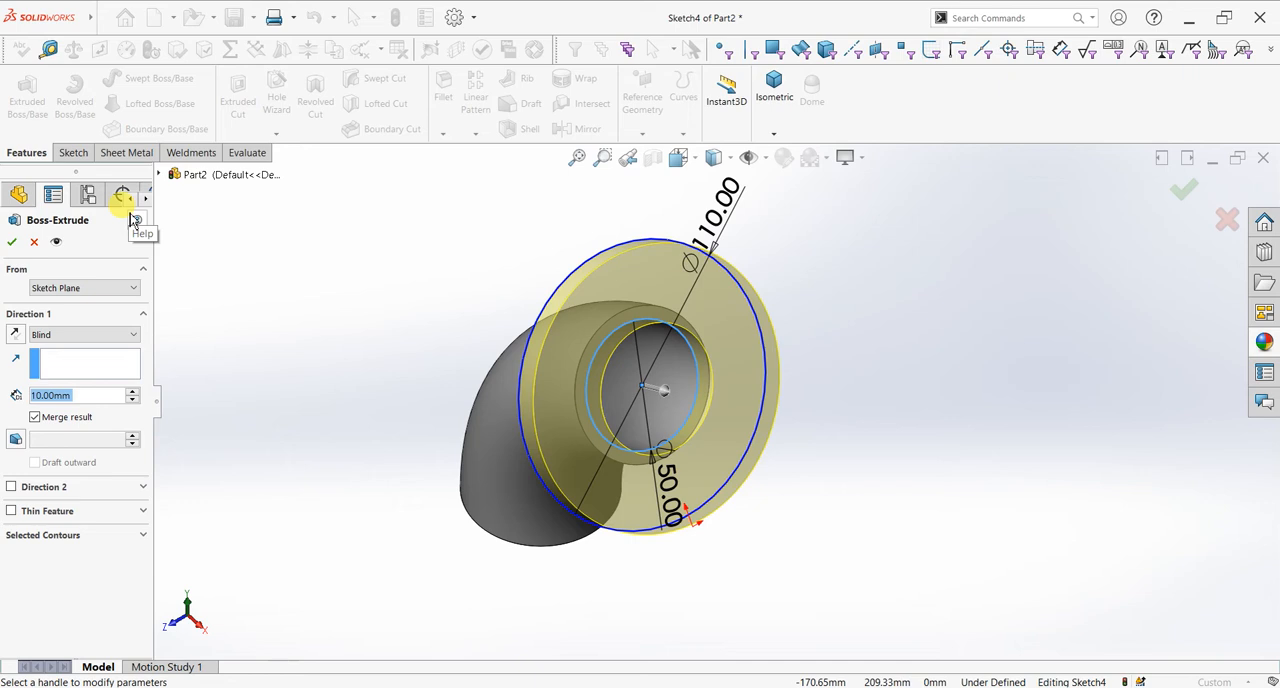
text(12)
key(Return)
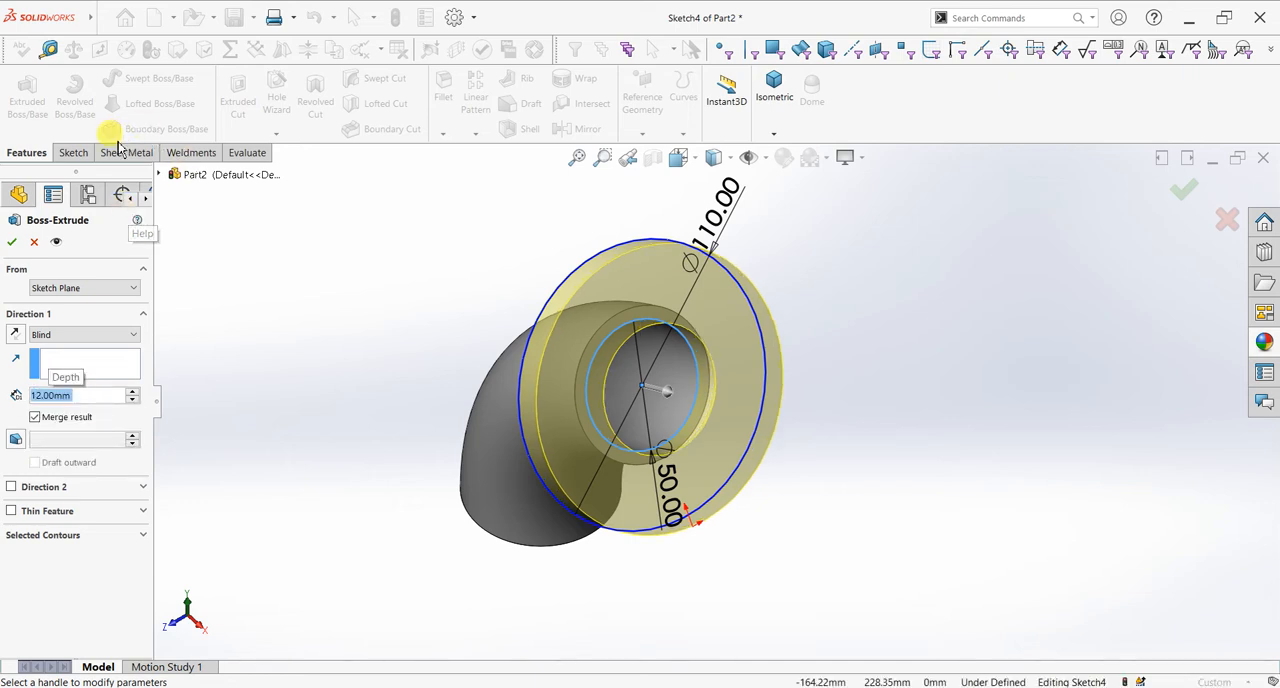
key(Return)
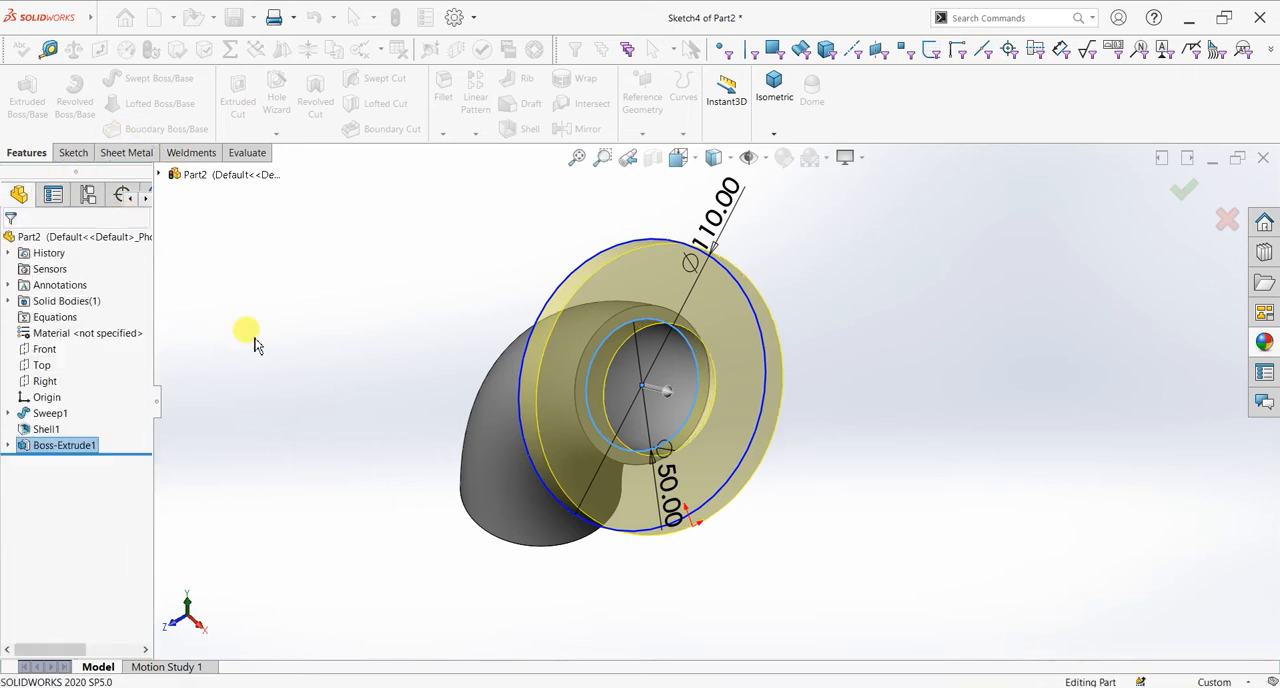
Step: Start a new sketch on the Front plane, with the flange seen edge-on in the front view
mouse_move(760, 463)
middle_down()
mouse_move(808, 420)
mouse_move(728, 402)
mouse_move(674, 420)
mouse_move(768, 441)
middle_up()
scroll(768, 441, up, 2)
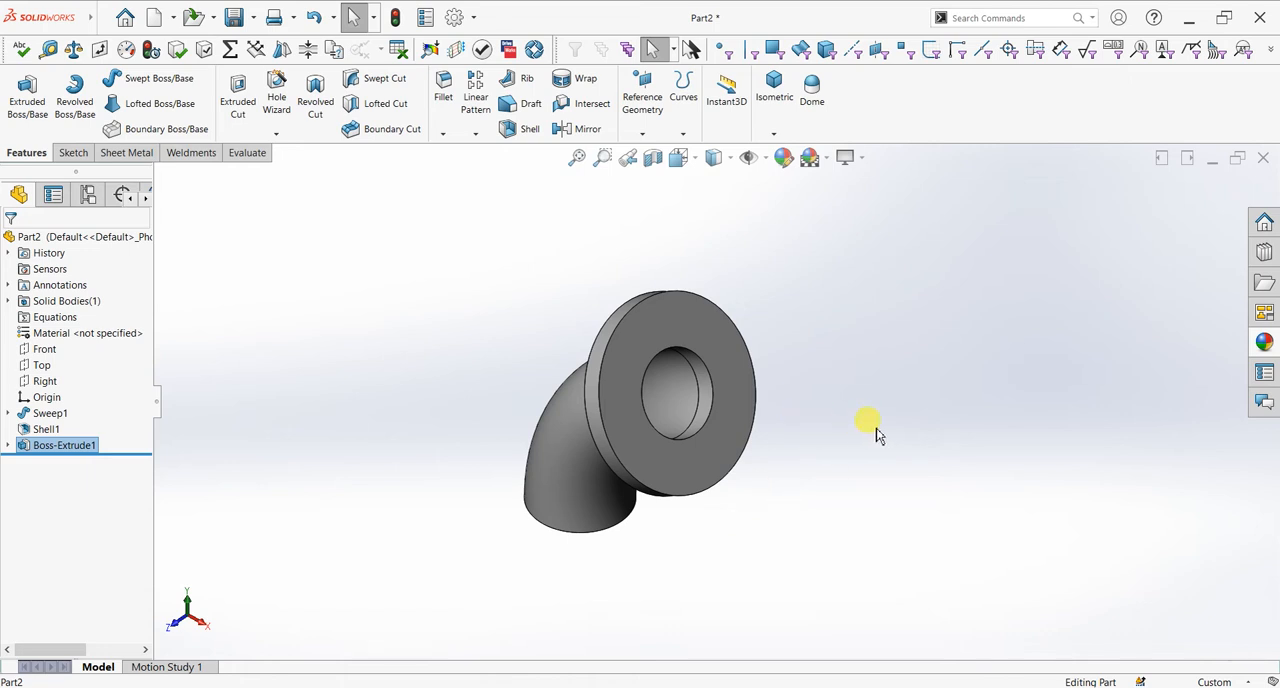
key(space)
click(486, 508)
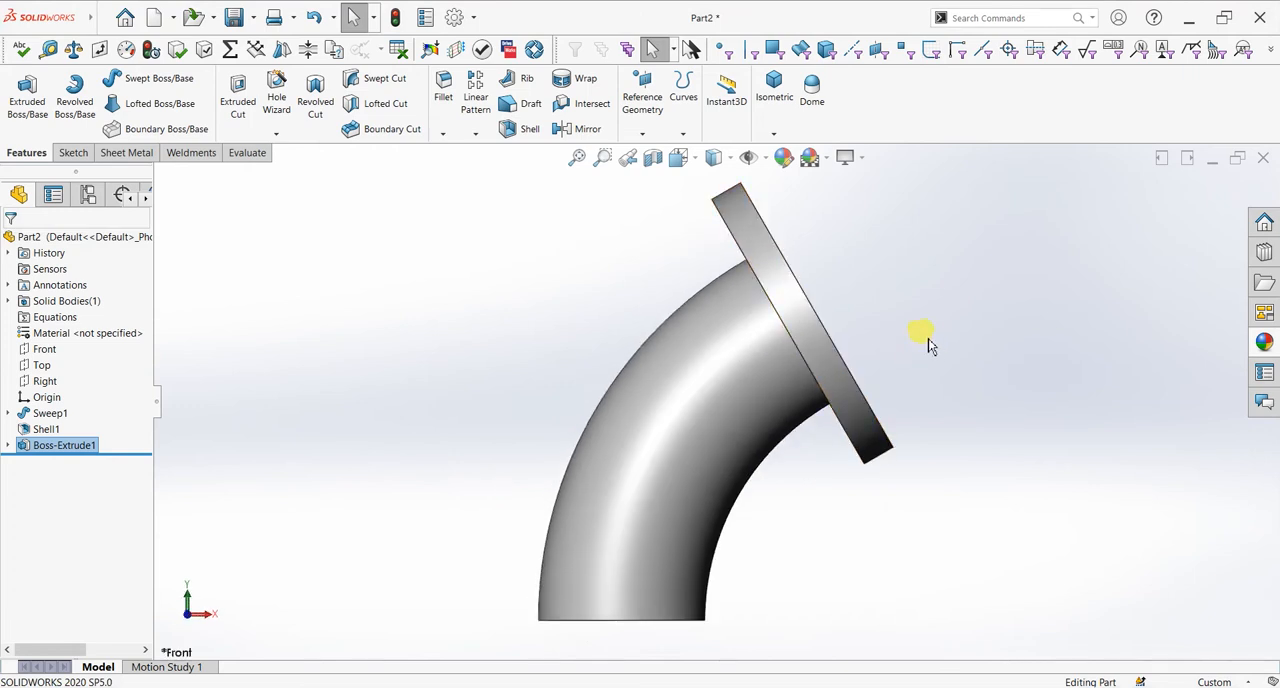
scroll(835, 272, down, 1)
scroll(835, 272, down, 1)
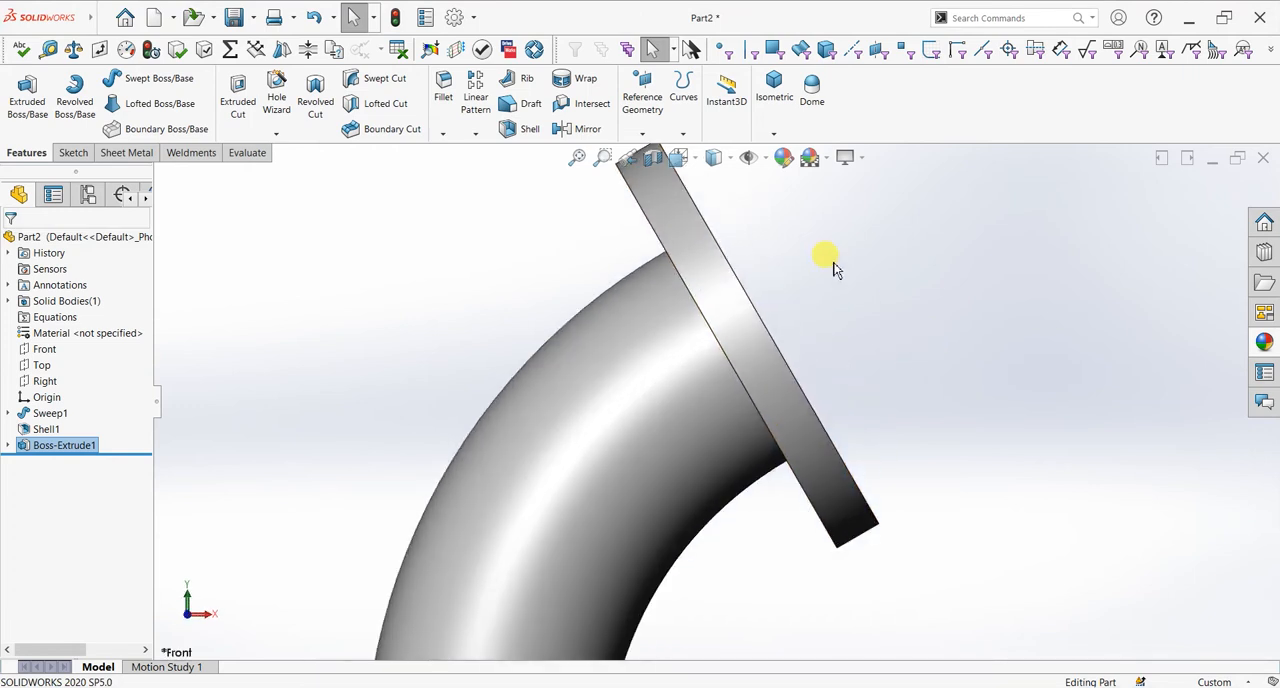
click(74, 153)
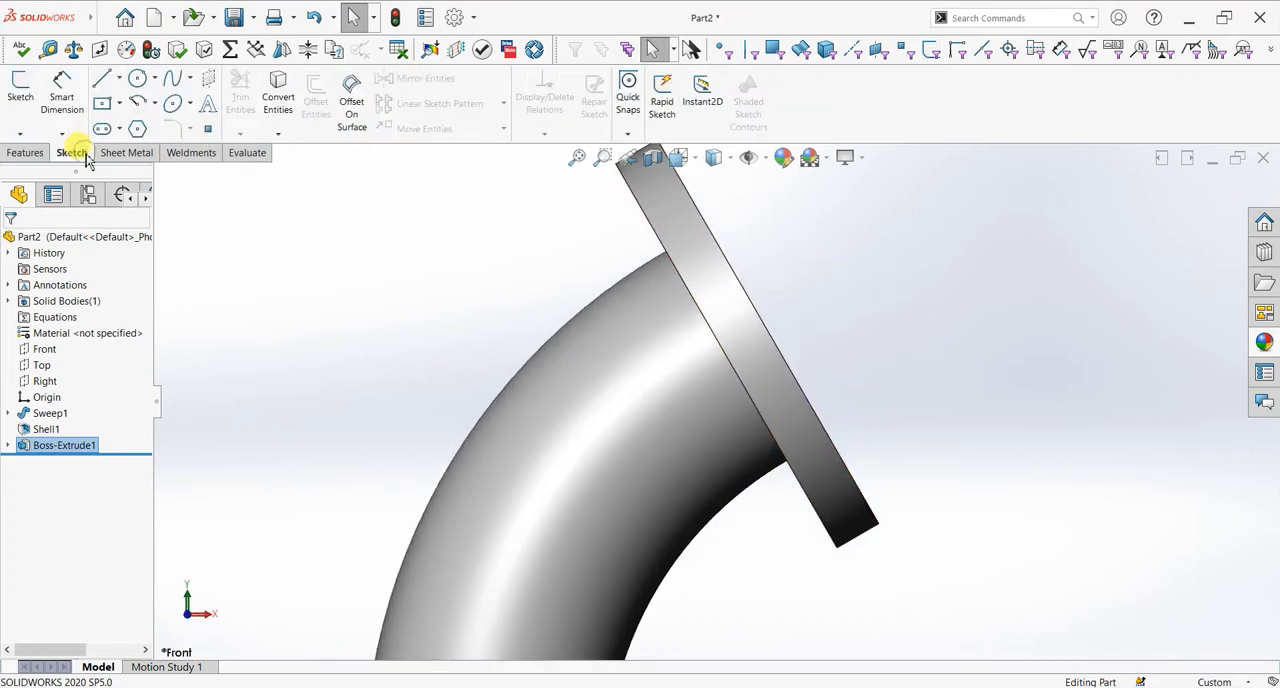
click(46, 350)
click(21, 95)
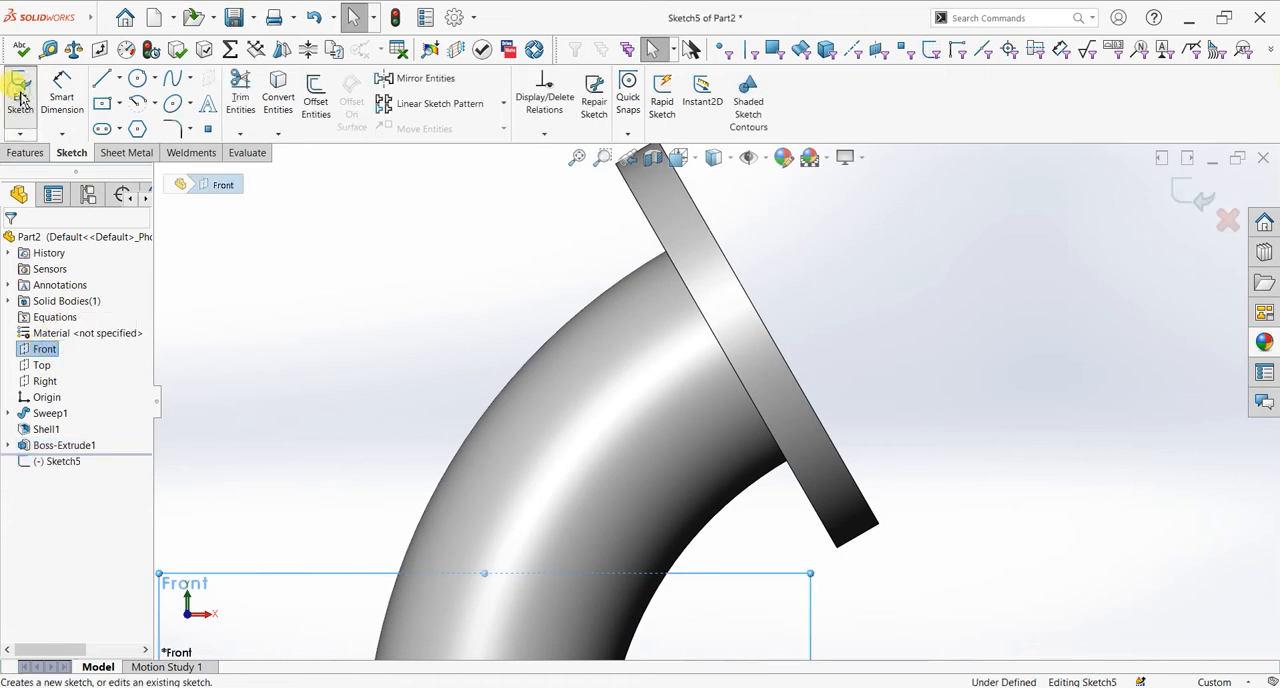
Step: Draw a centerline perpendicular across the flange thickness, from the midpoint of its outer face edge to its inner face edge
click(119, 79)
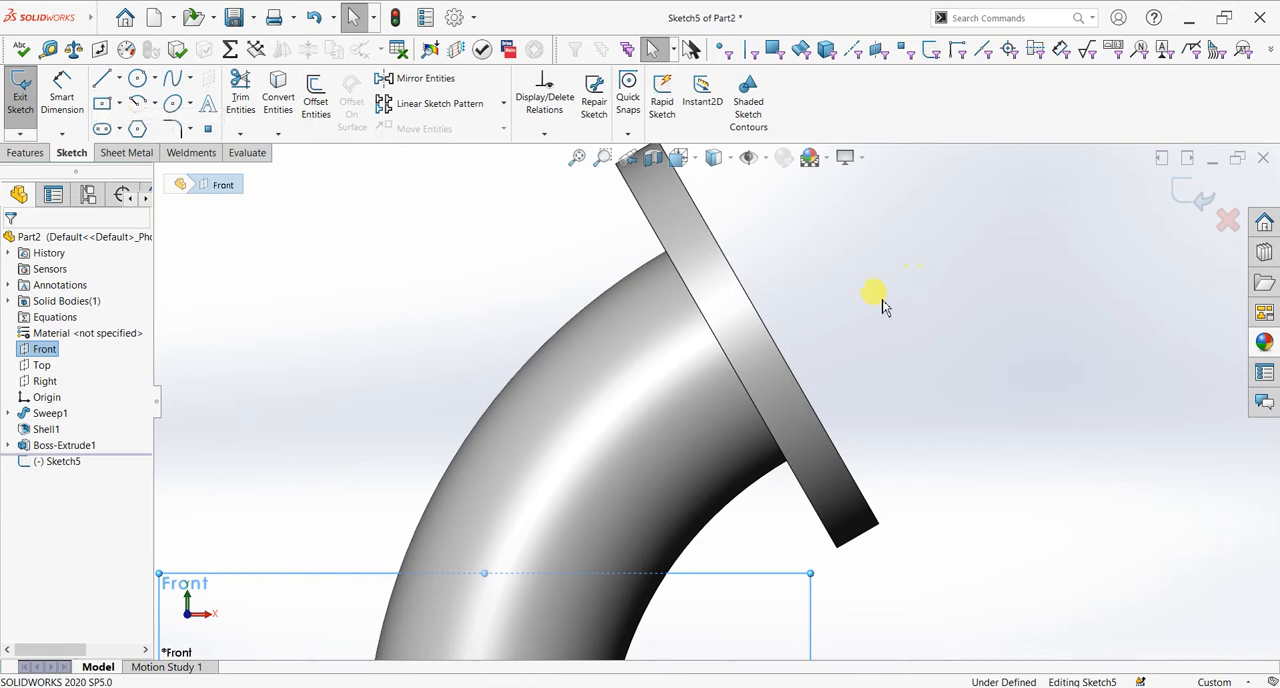
scroll(866, 306, down, 2)
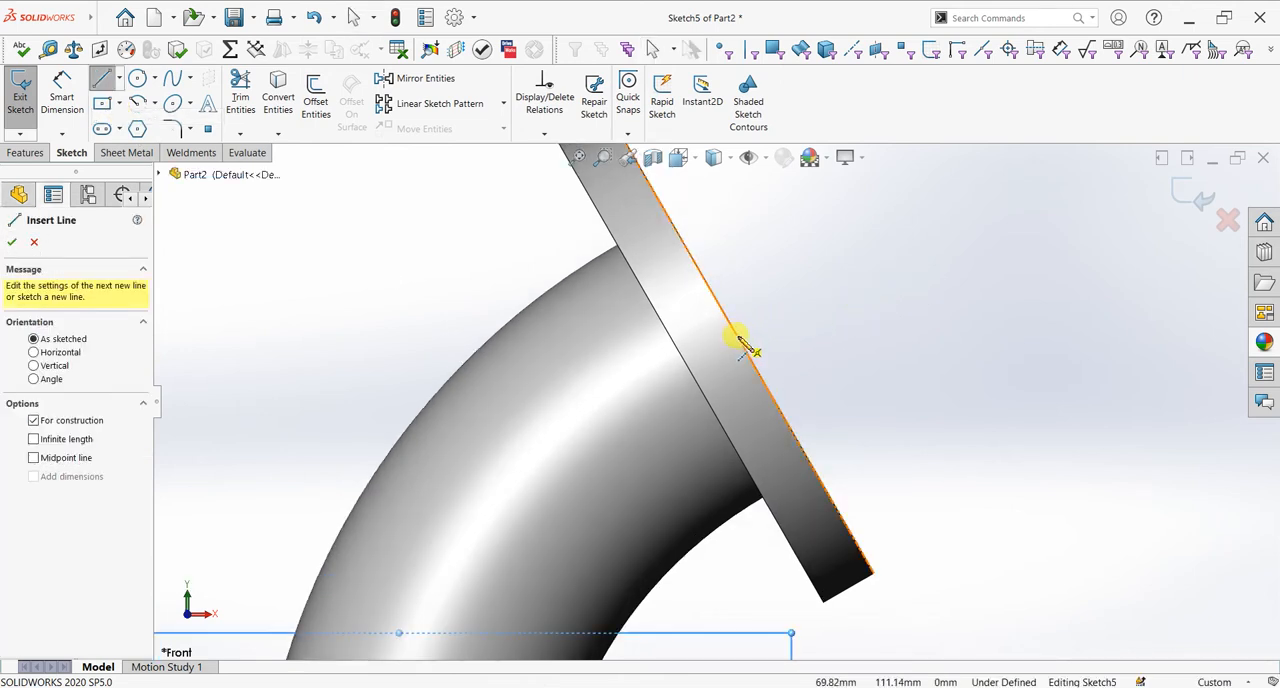
click(740, 342)
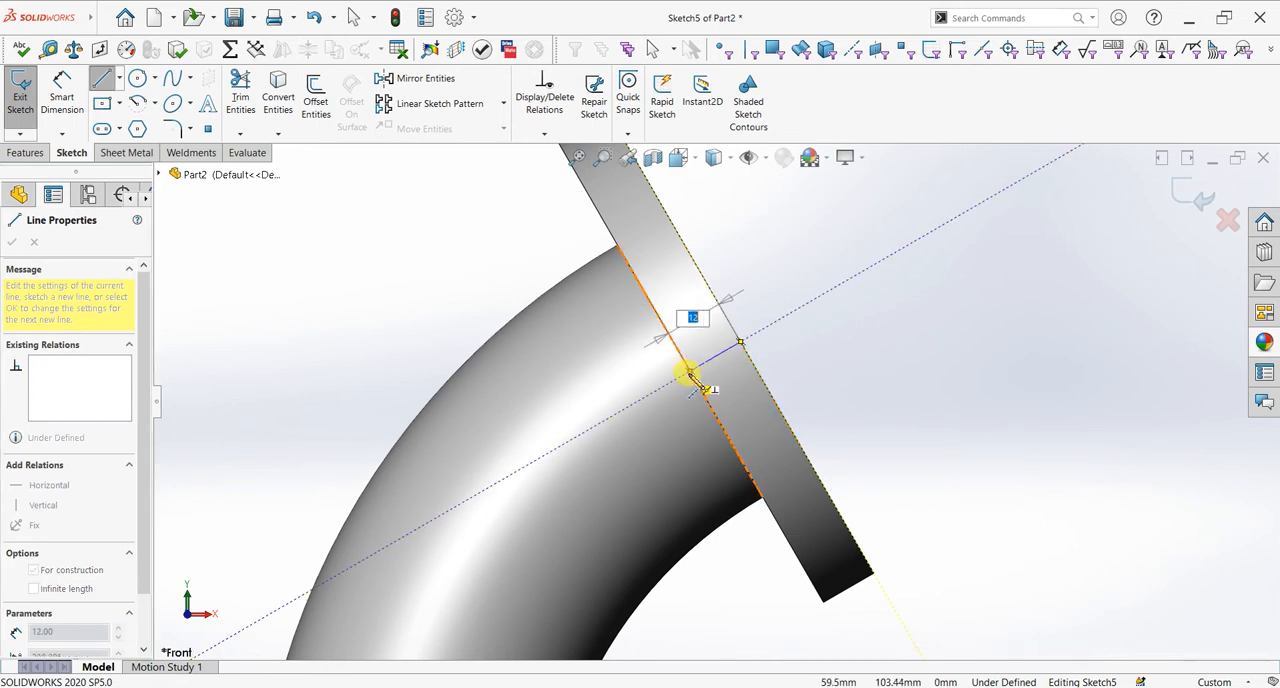
click(690, 372)
right_click(822, 312)
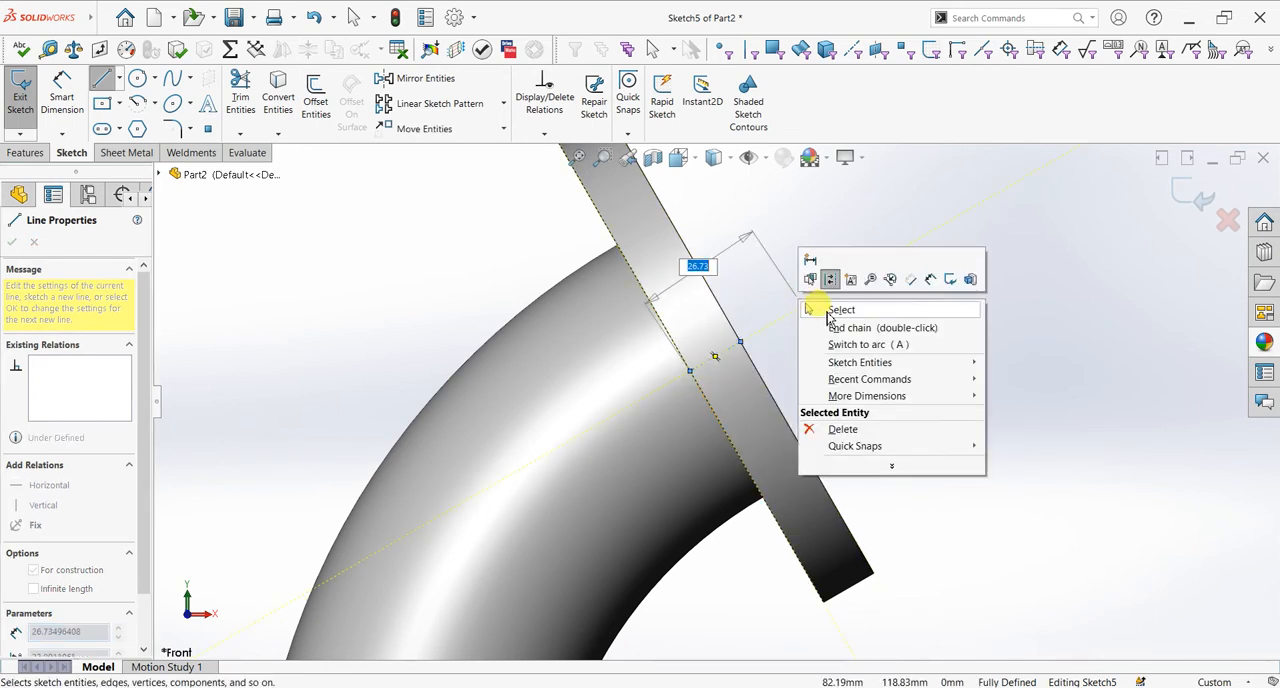
click(836, 310)
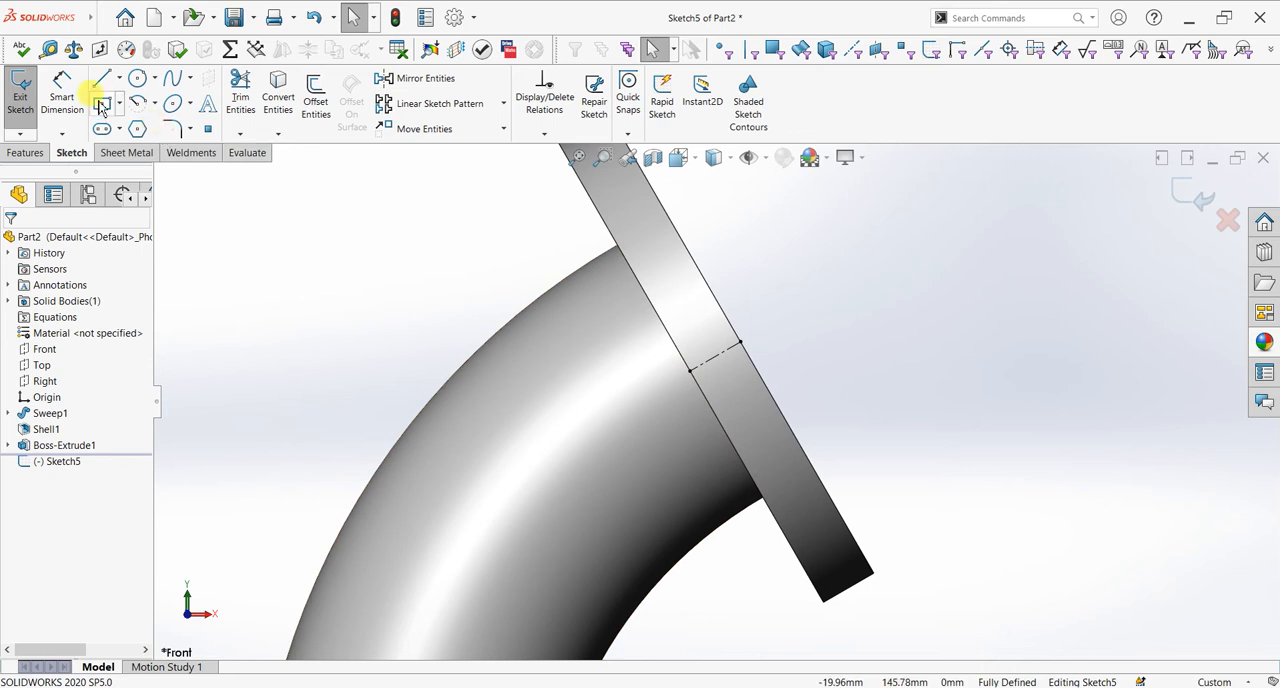
Step: Draw a circle 3 mm in diameter centred on the flange's outer face edge, above the centerline
click(137, 79)
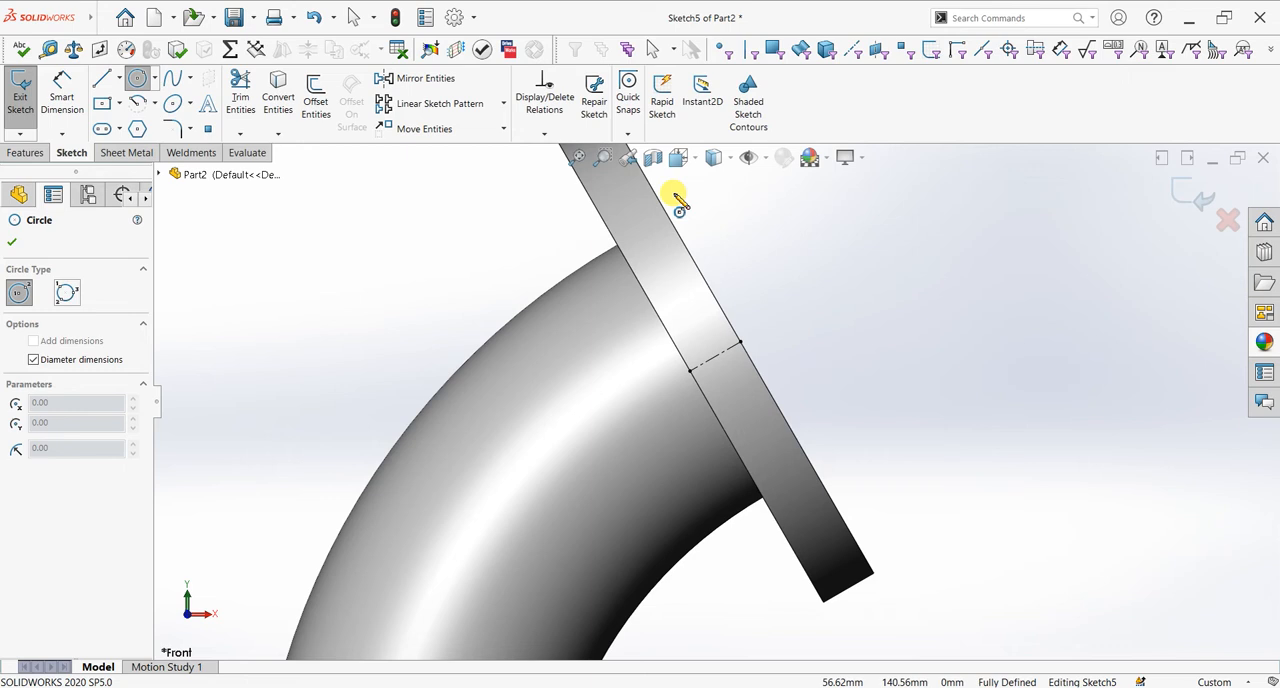
scroll(679, 205, up, 2)
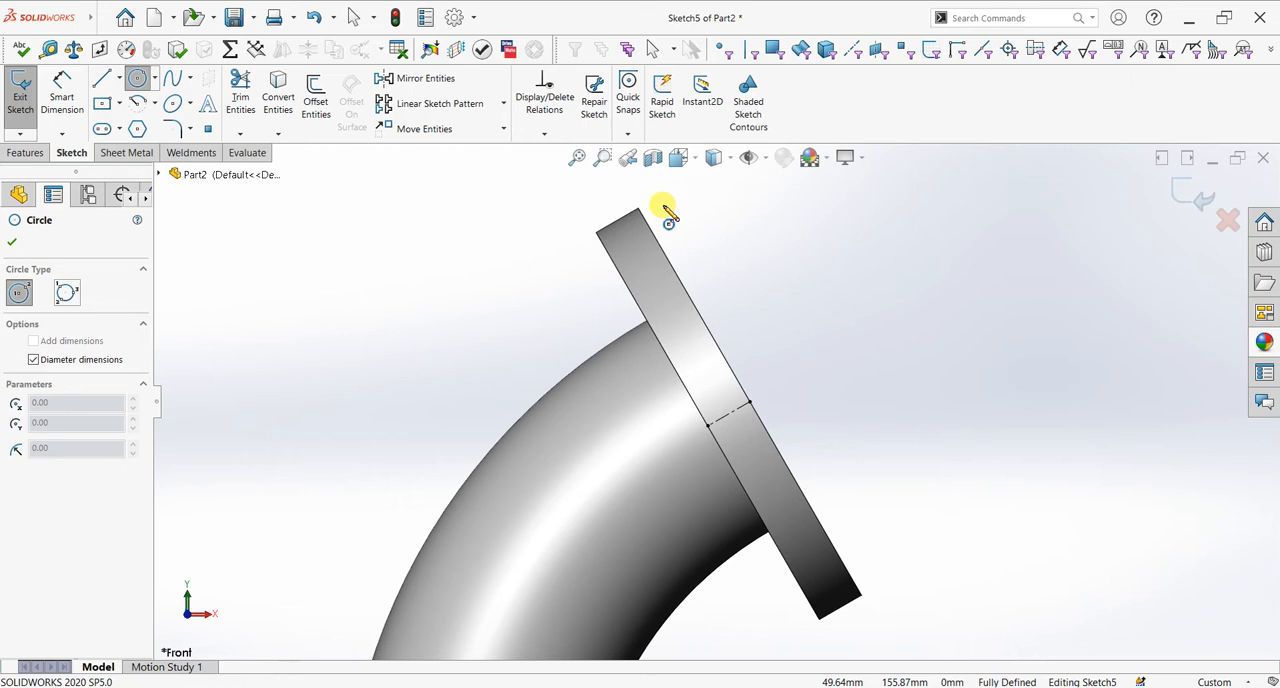
click(679, 278)
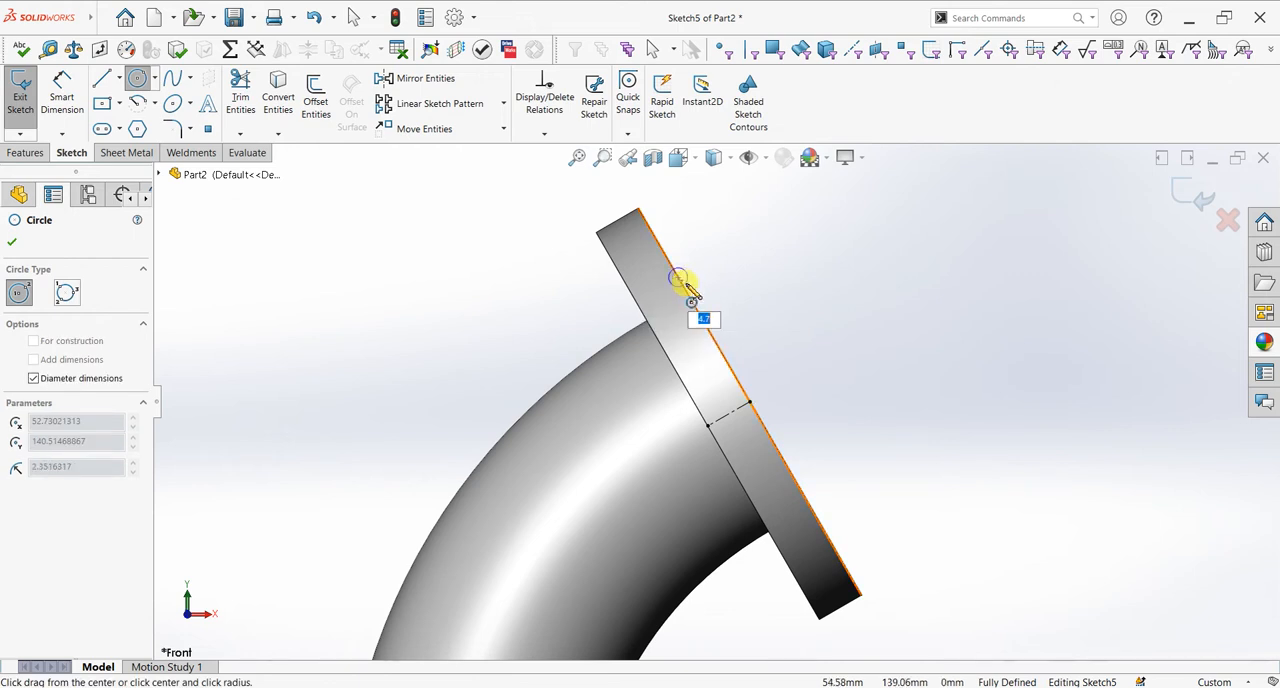
text(3)
key(Return)
click(19, 243)
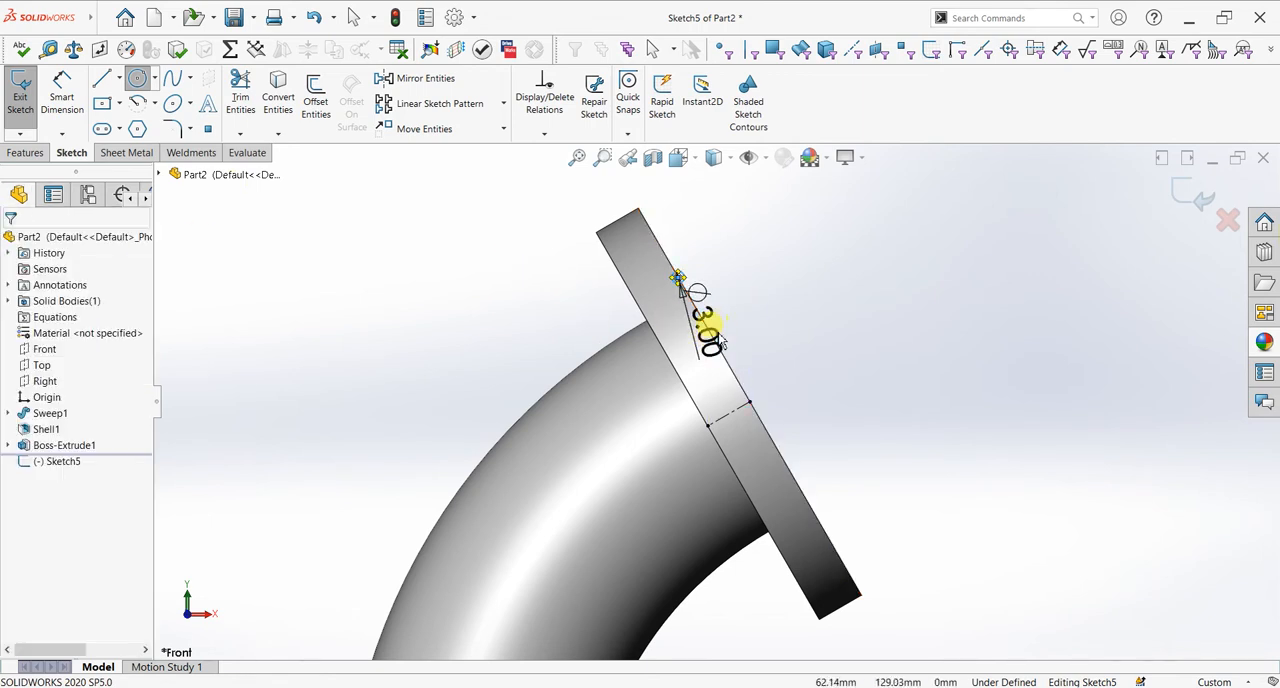
key(Escape)
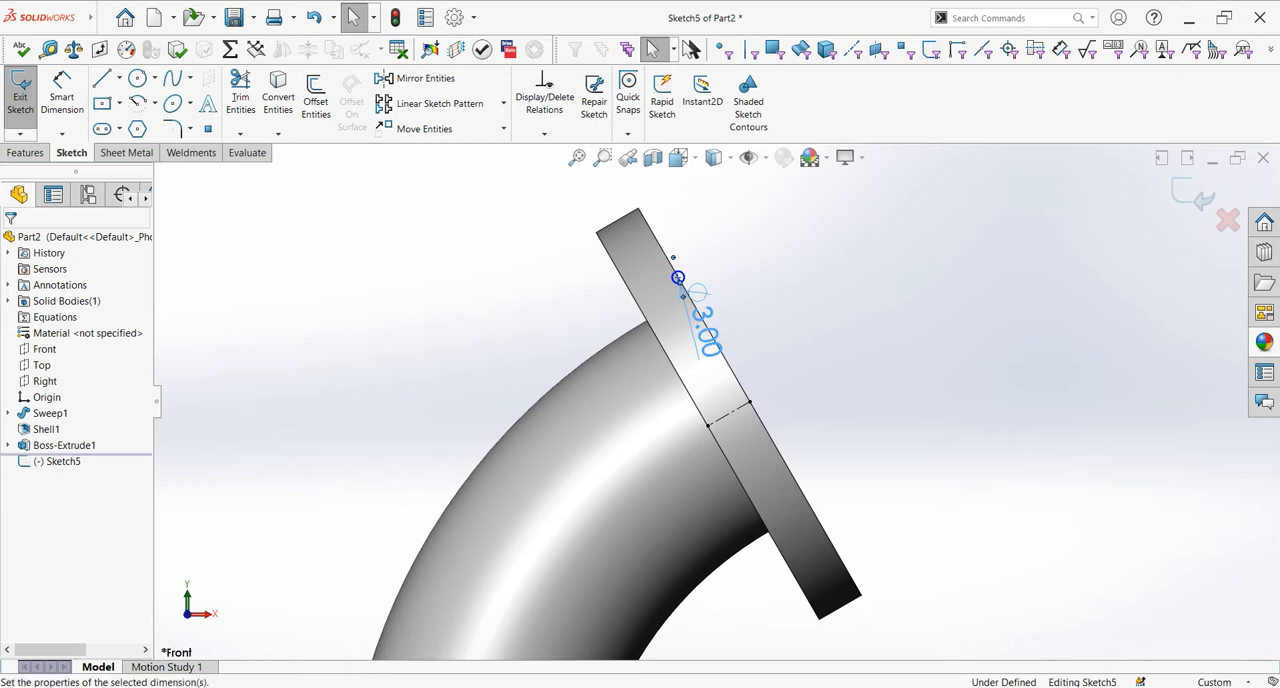
Step: Set the small circle's diameter to 5 mm
double_click(712, 338)
text(5)
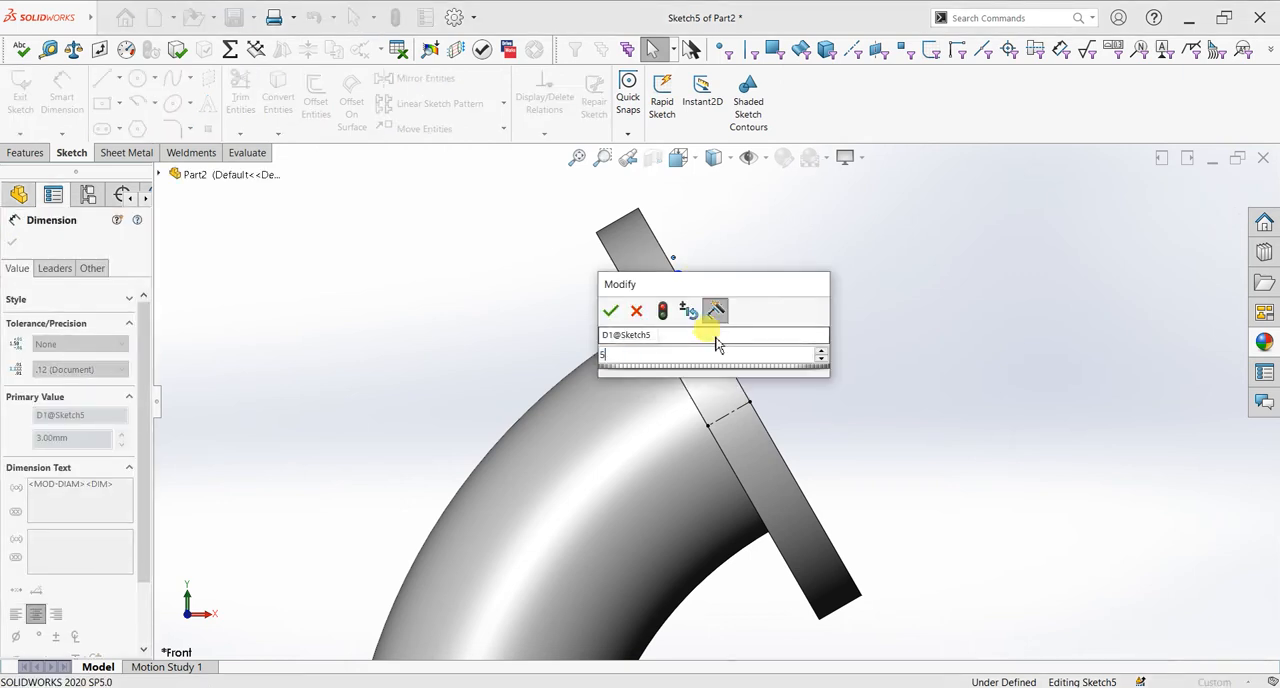
key(Return)
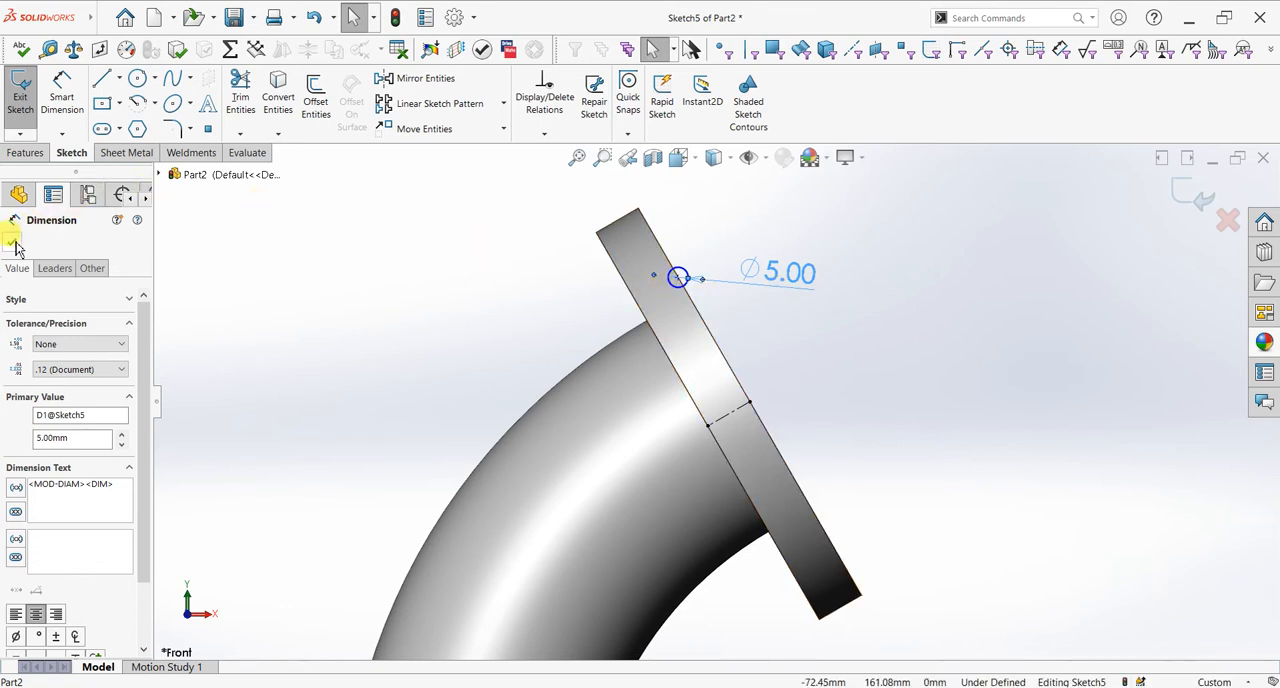
Step: Dimension the small circle's distance from the flange centerline and set it to 45 mm
click(62, 104)
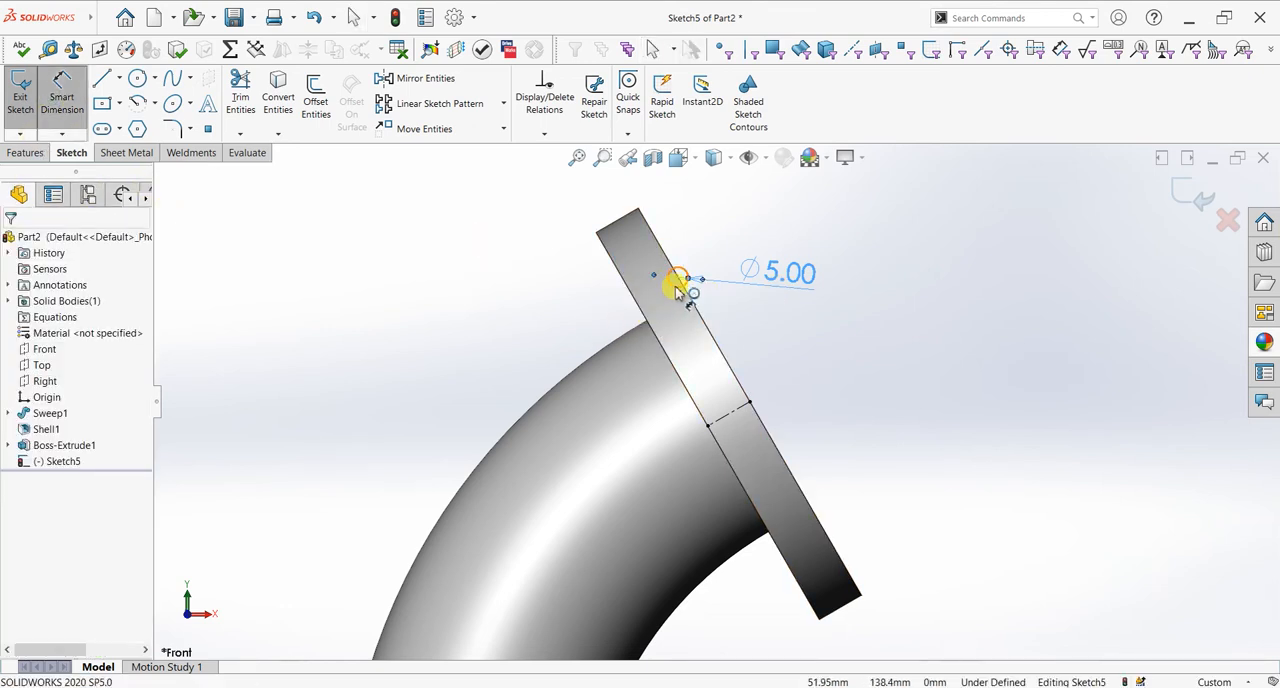
click(752, 390)
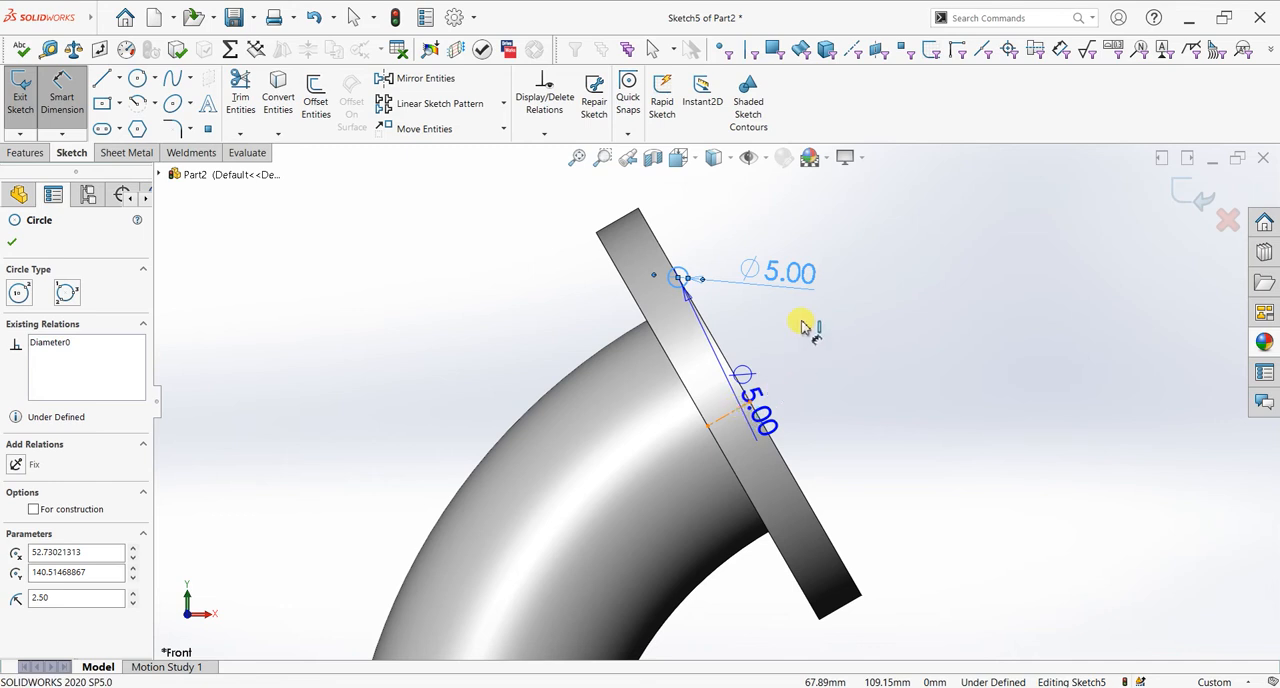
click(846, 275)
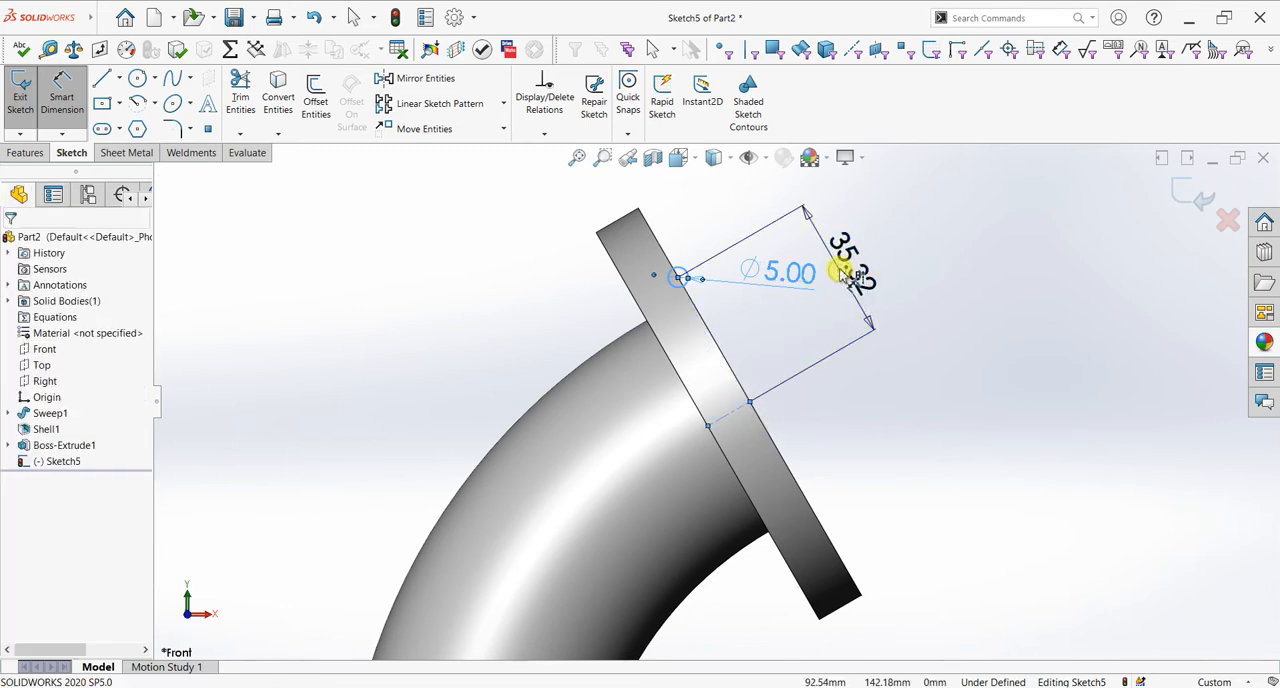
key(Return)
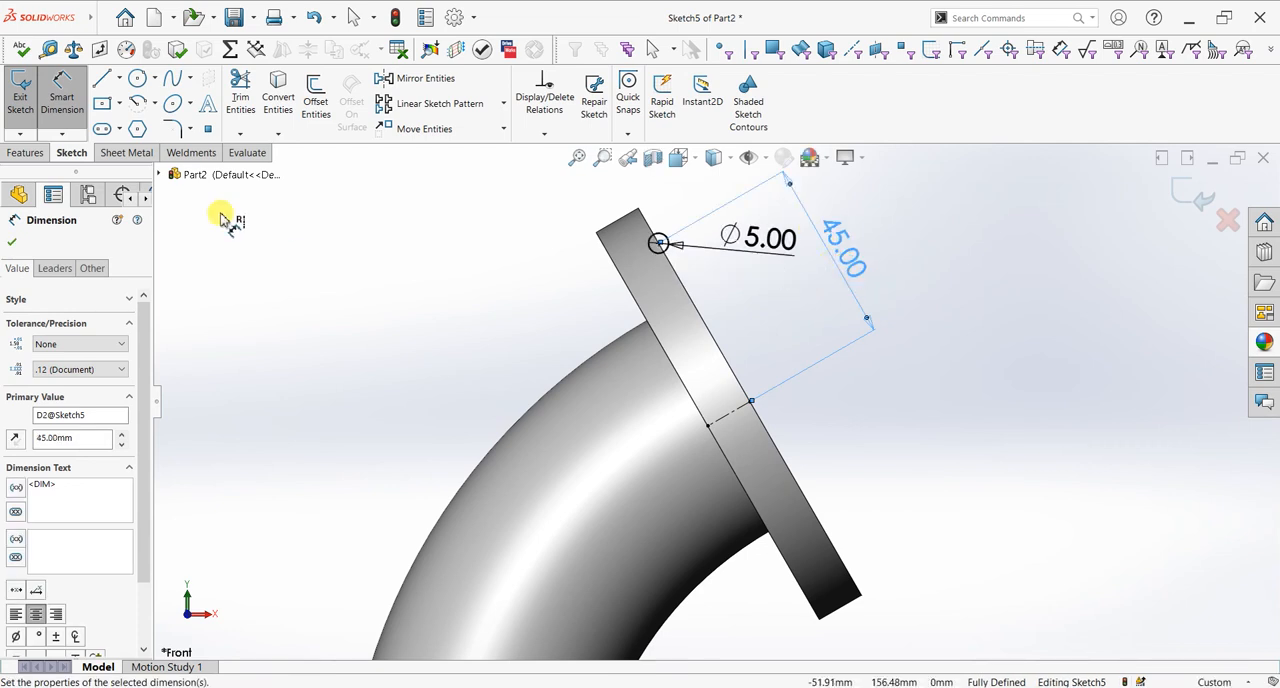
click(11, 241)
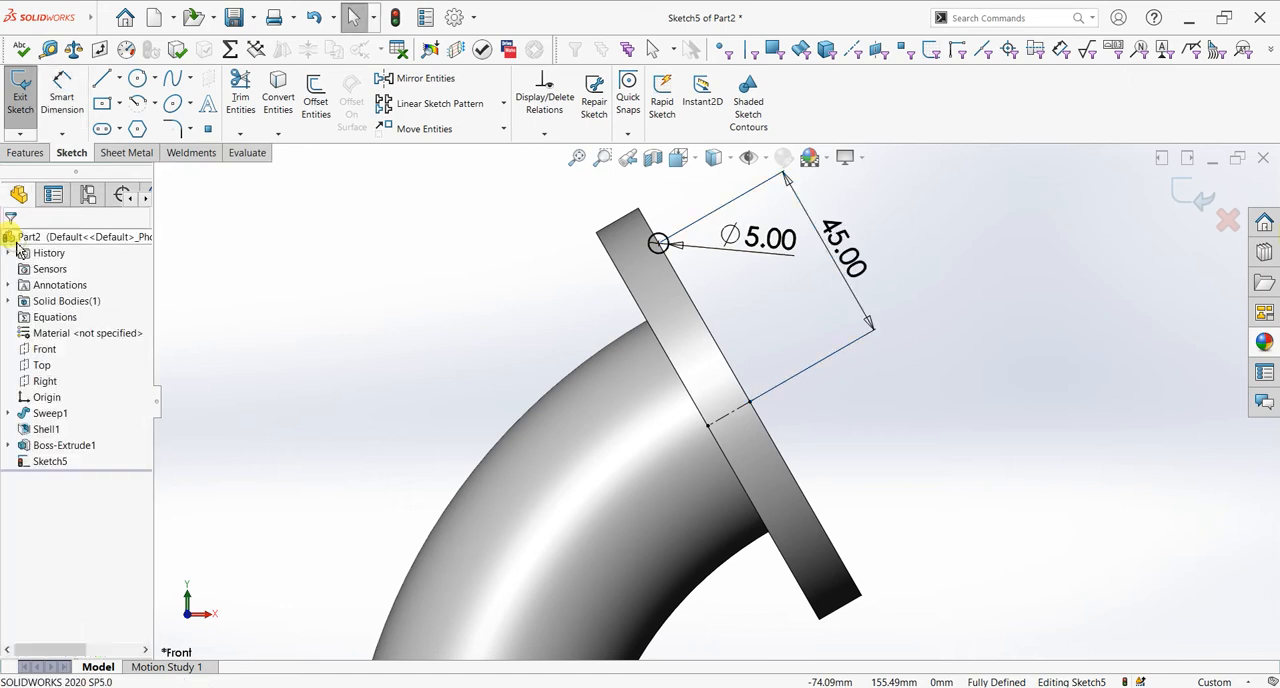
Step: Create a Revolved Cut of the 5 mm circle through 360° about the centerline to form a ring groove in the flange face
click(25, 152)
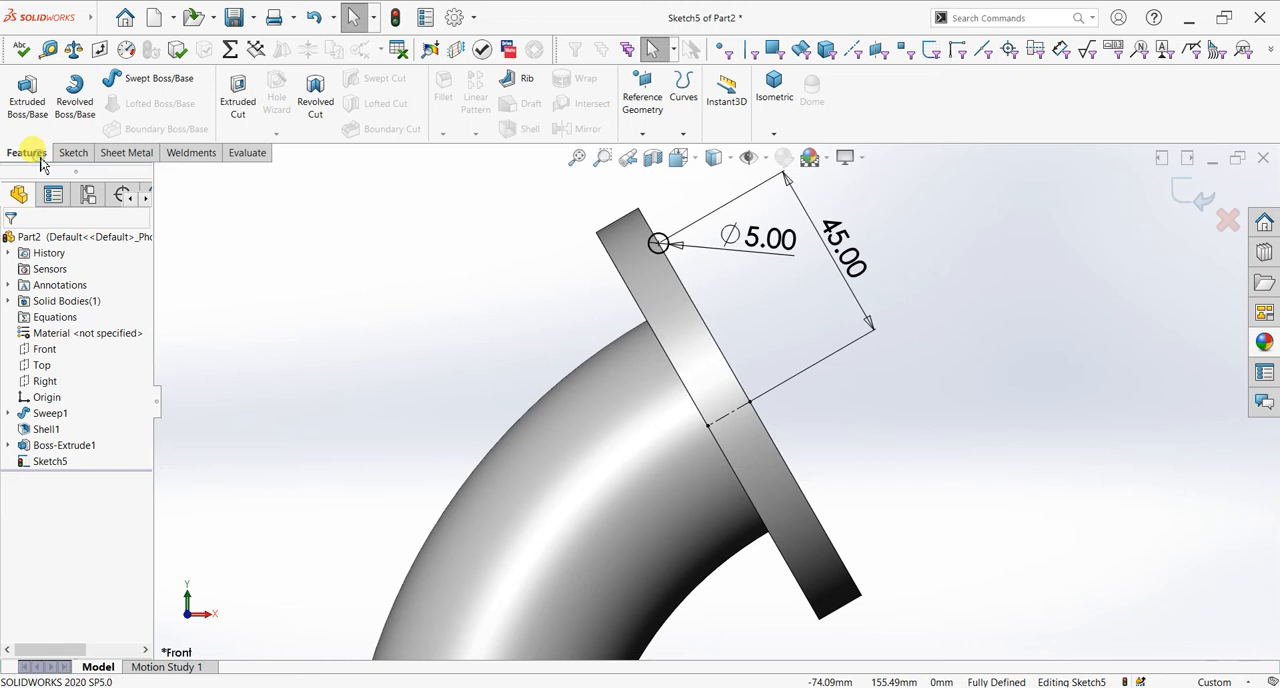
click(336, 117)
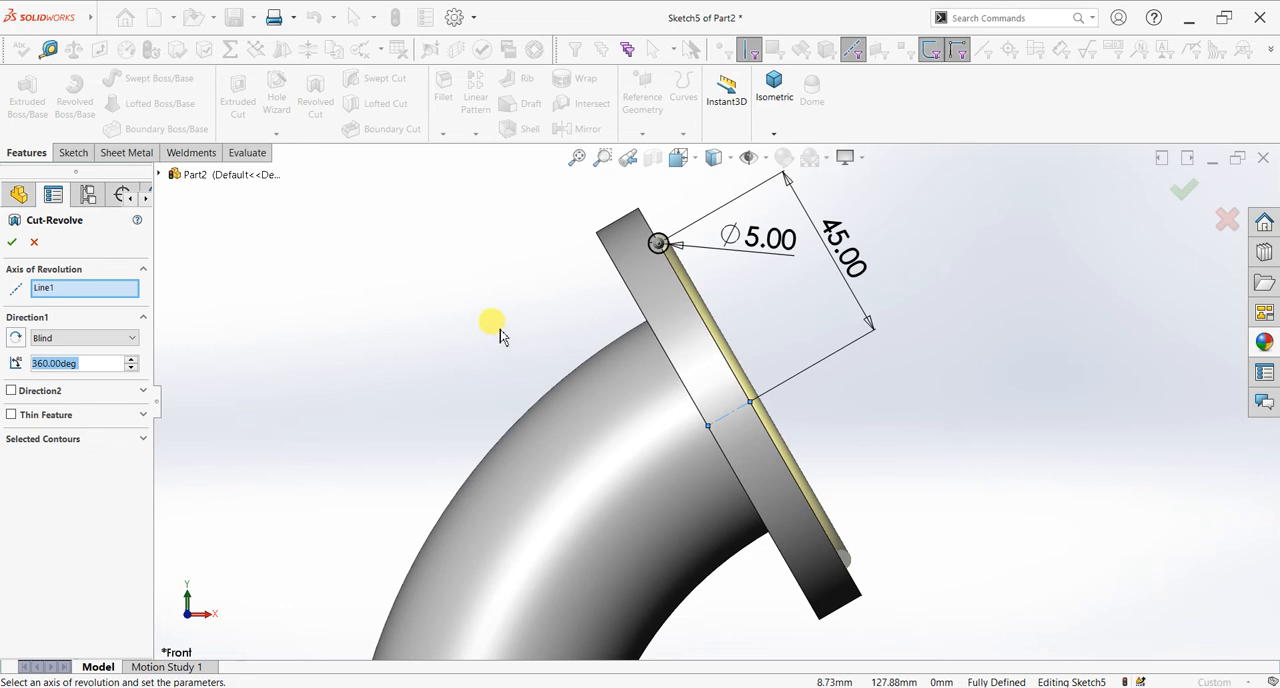
middle_drag(437, 380, 427, 410)
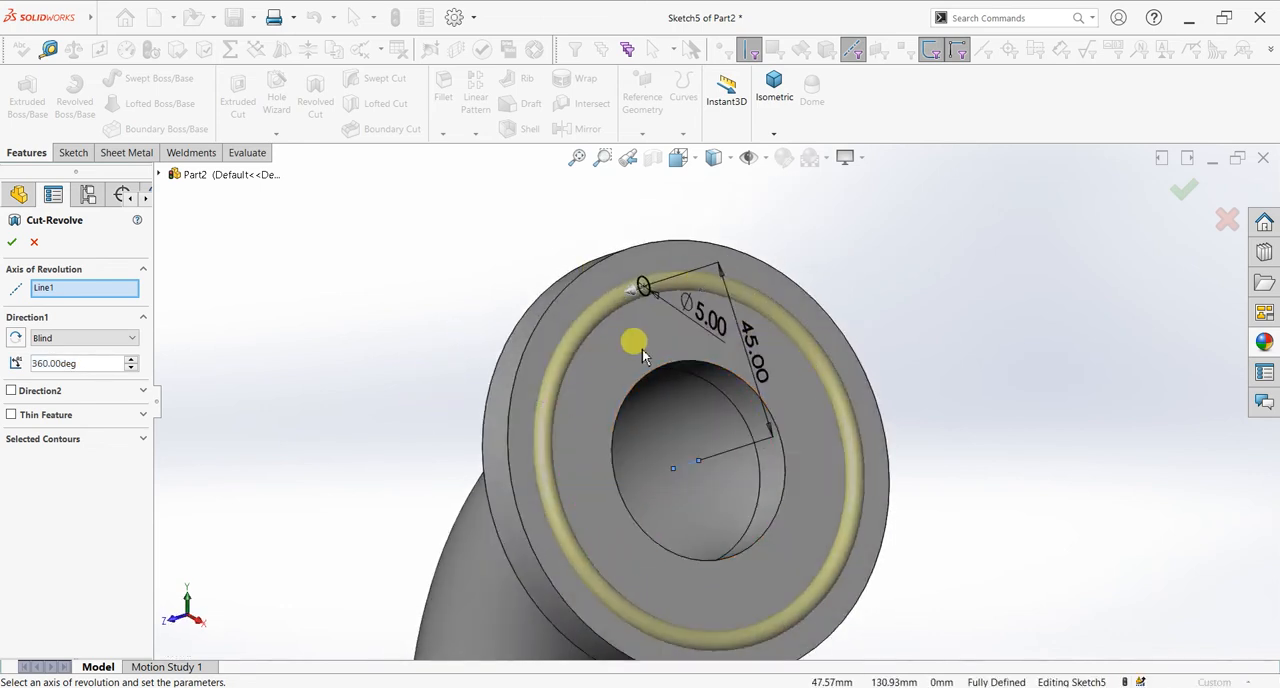
click(12, 243)
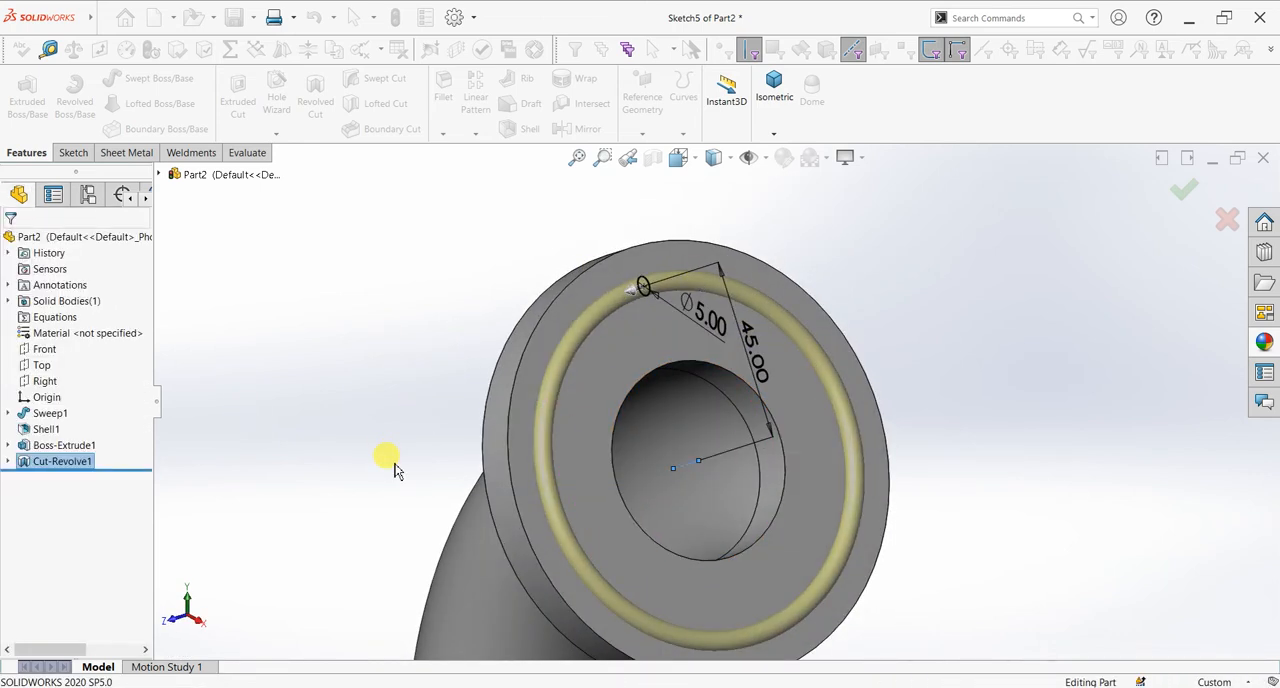
scroll(1016, 455, up, 5)
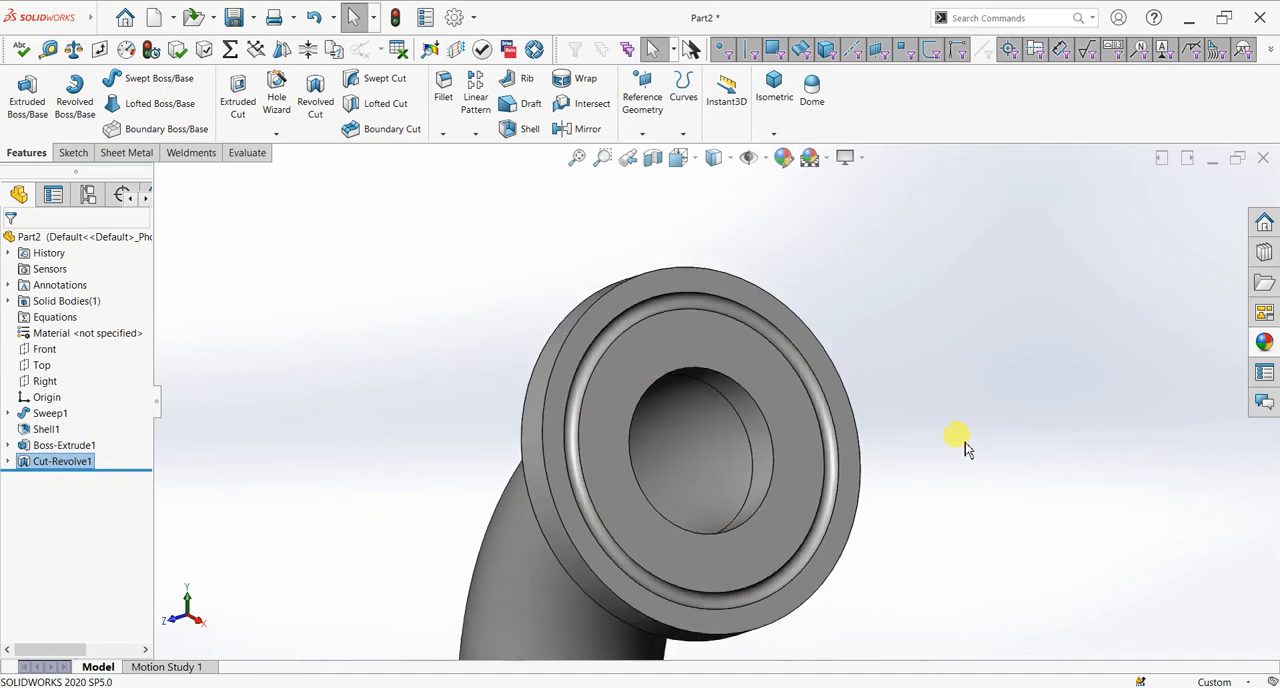
middle_drag(851, 463, 935, 440)
scroll(935, 440, up, 2)
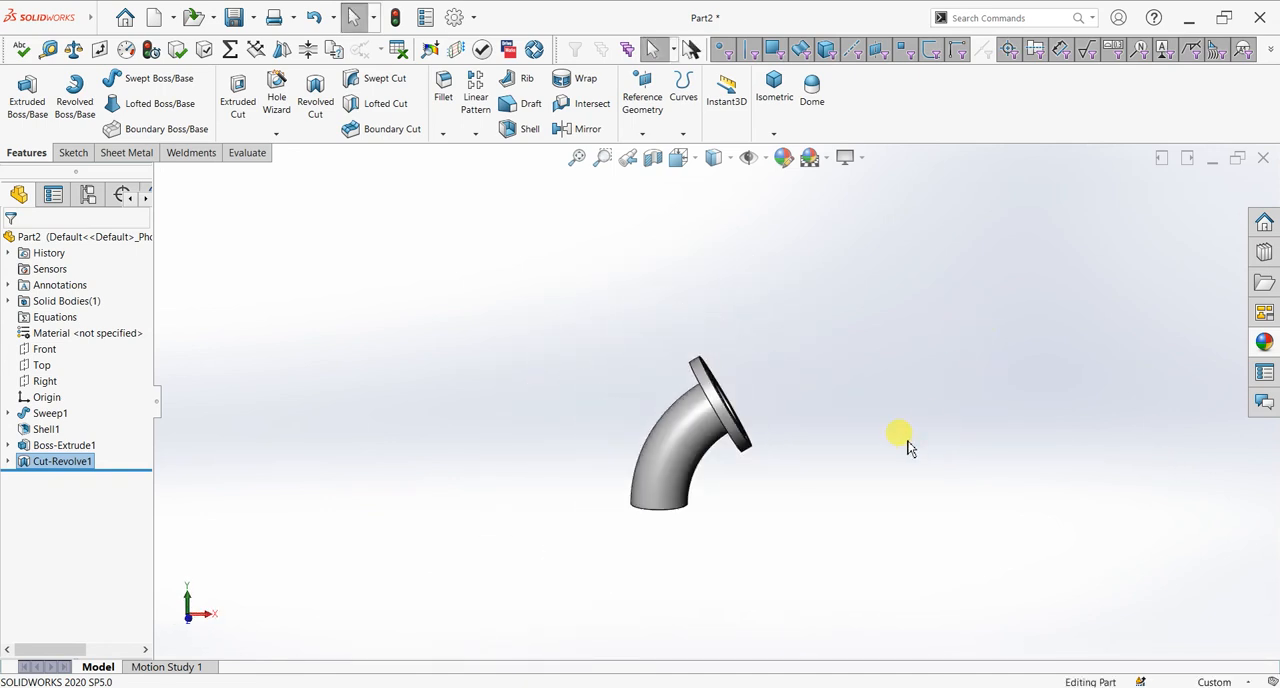
Step: Start a new sketch on the Front plane, viewed face-on
scroll(718, 497, up, 1)
scroll(711, 500, down, 1)
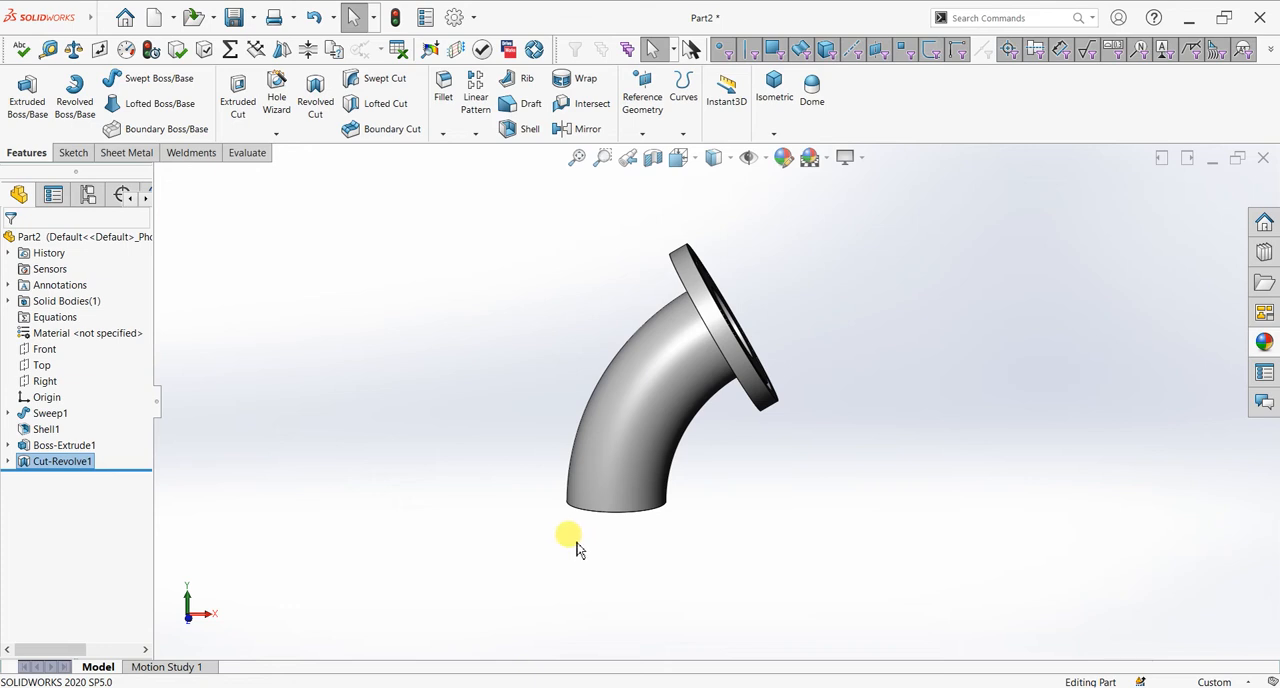
click(46, 350)
key(ctrl+8)
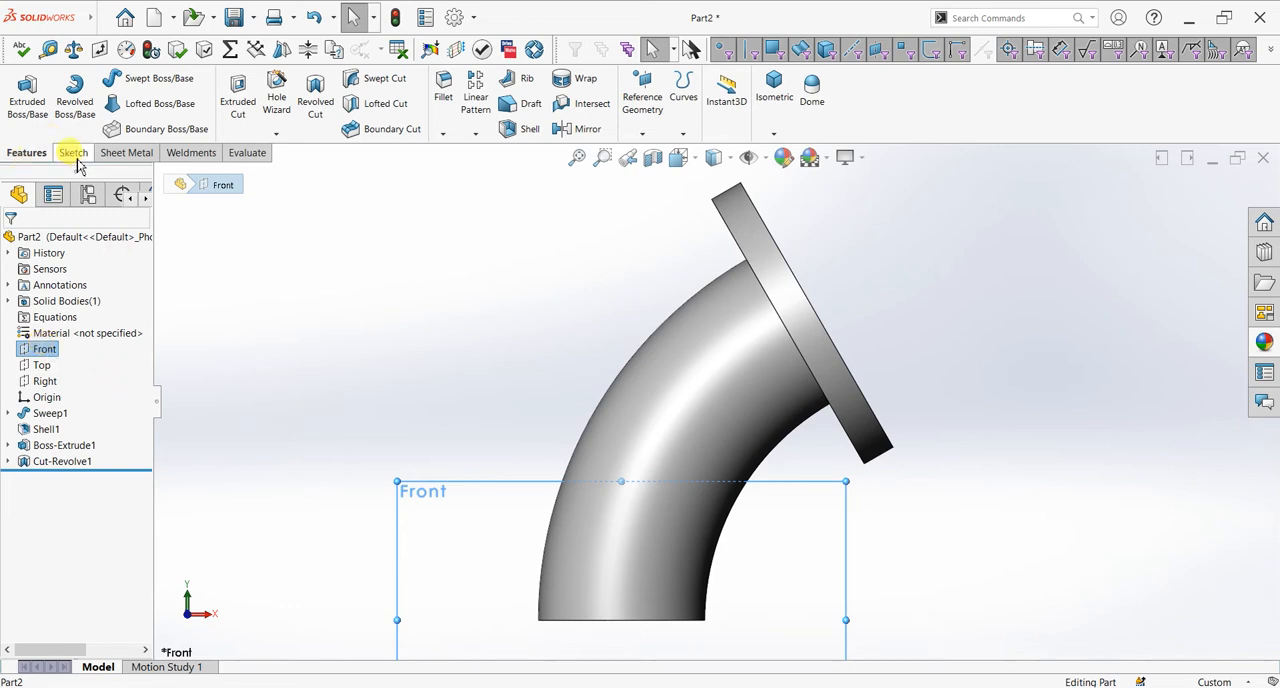
click(21, 92)
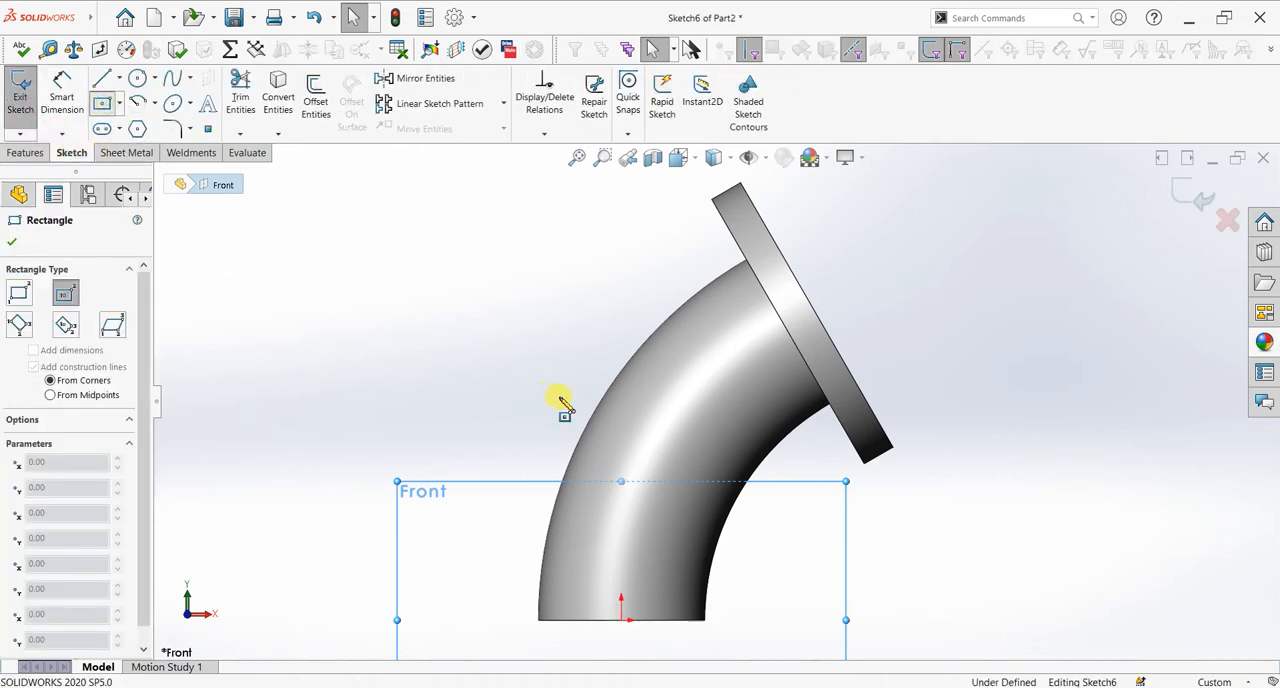
scroll(575, 407, up, 3)
scroll(663, 514, down, 4)
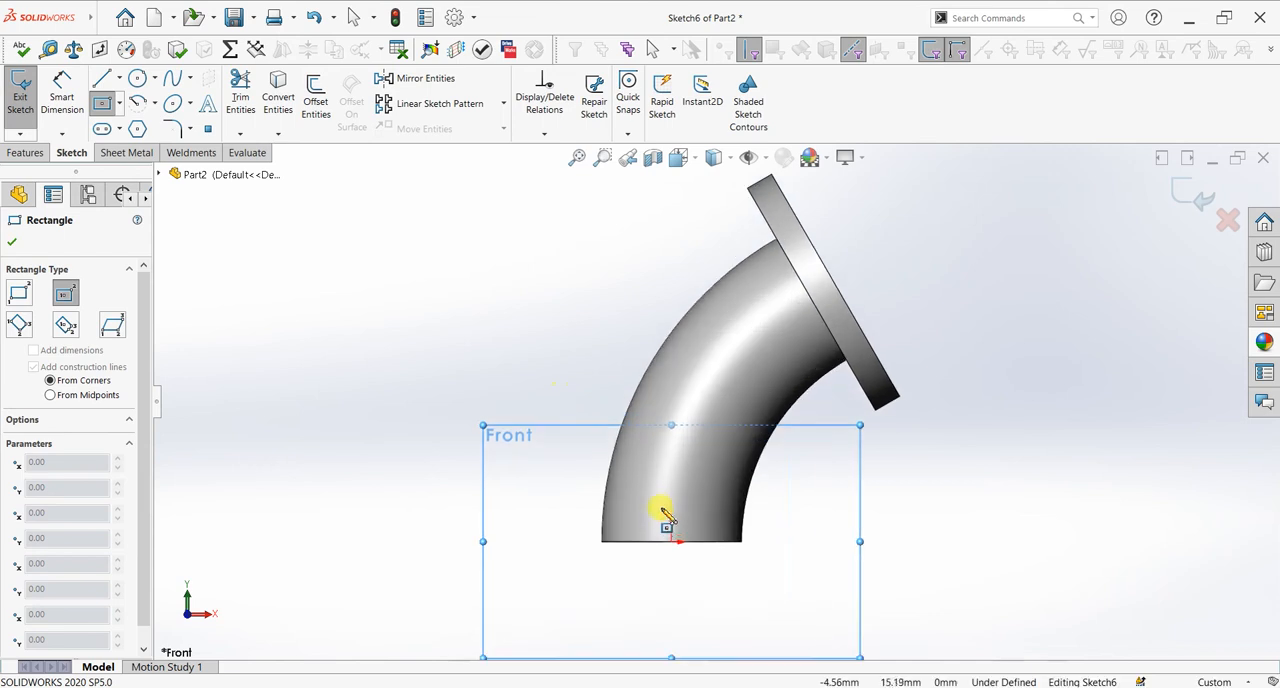
click(509, 543)
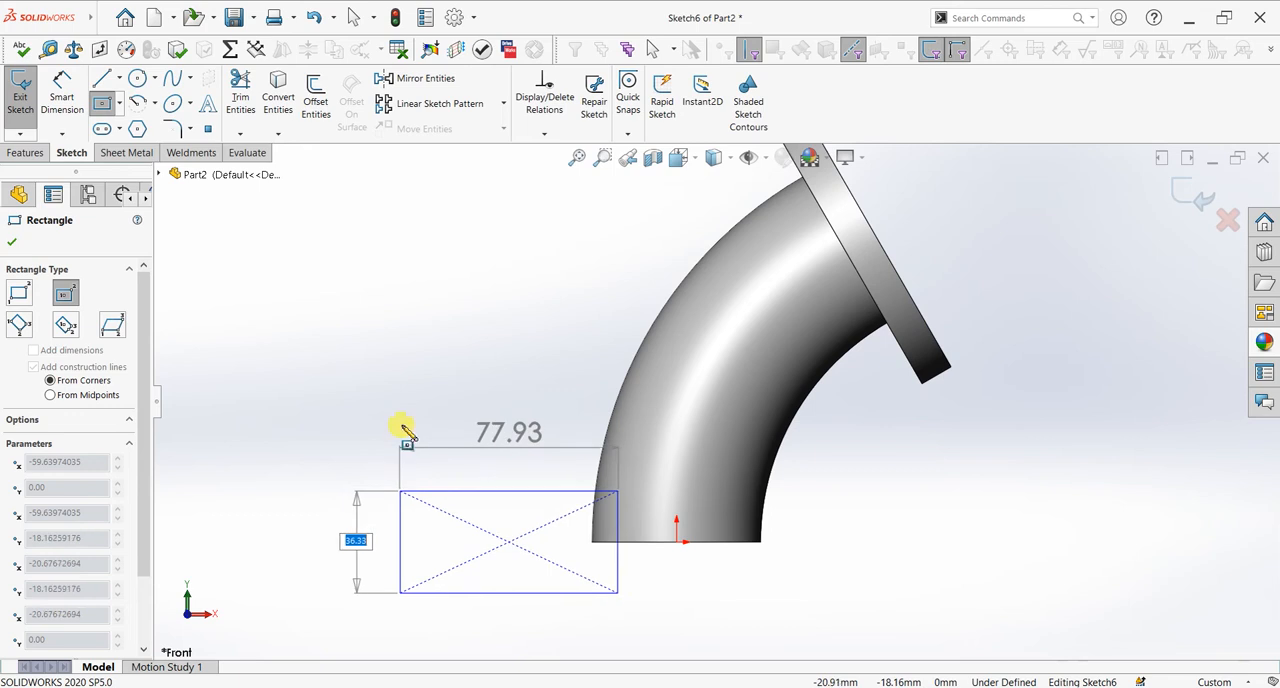
key(Escape)
Step: Draw a corner rectangle about 109 mm wide and 17 mm high just below the pipe's lower end
click(125, 110)
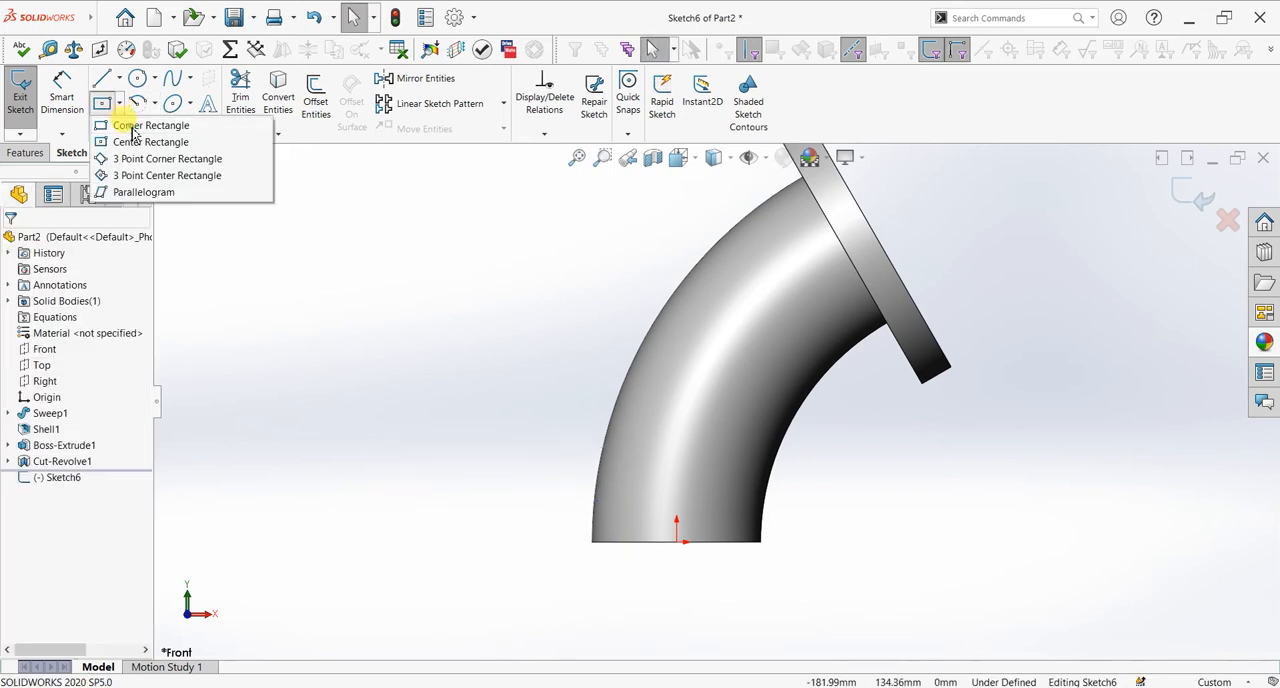
click(130, 124)
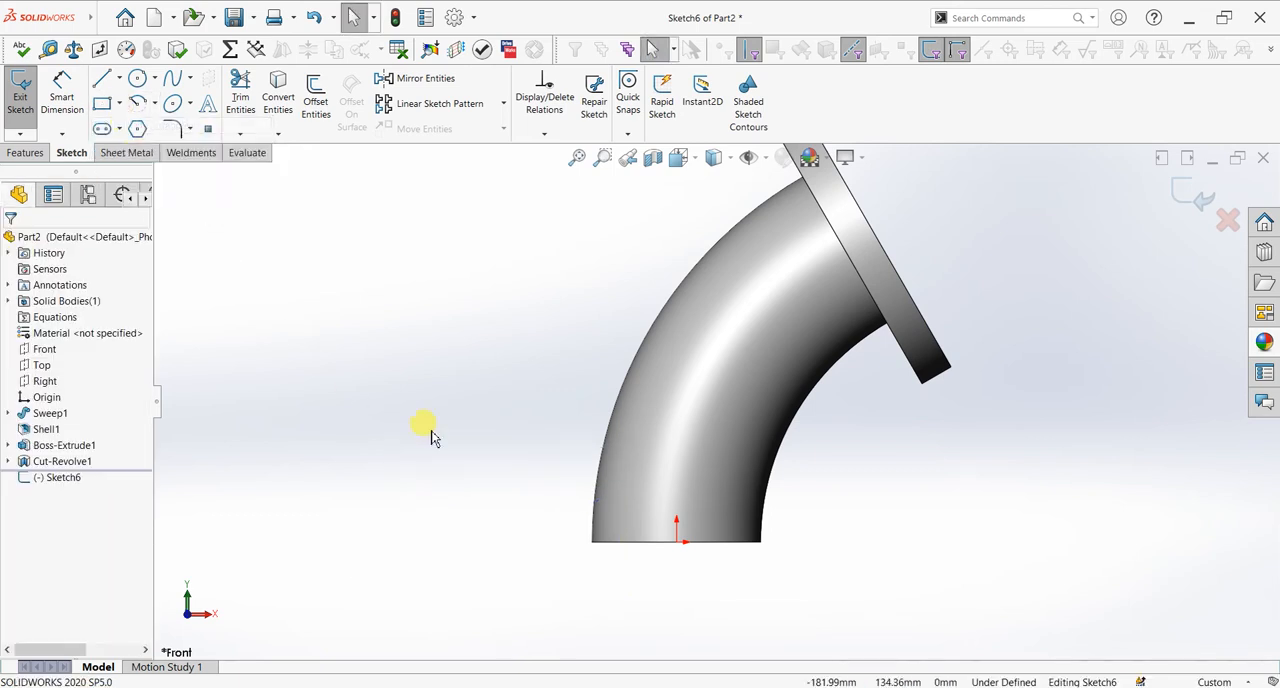
click(515, 557)
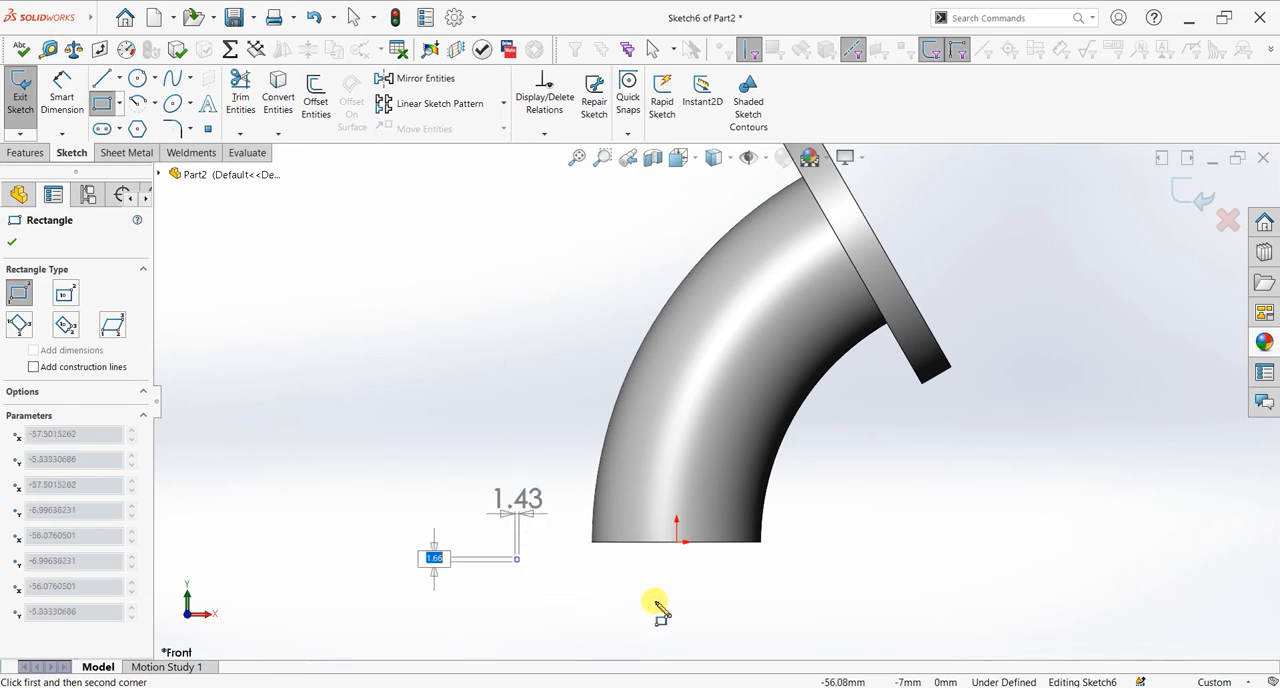
click(822, 605)
right_click(900, 531)
click(930, 535)
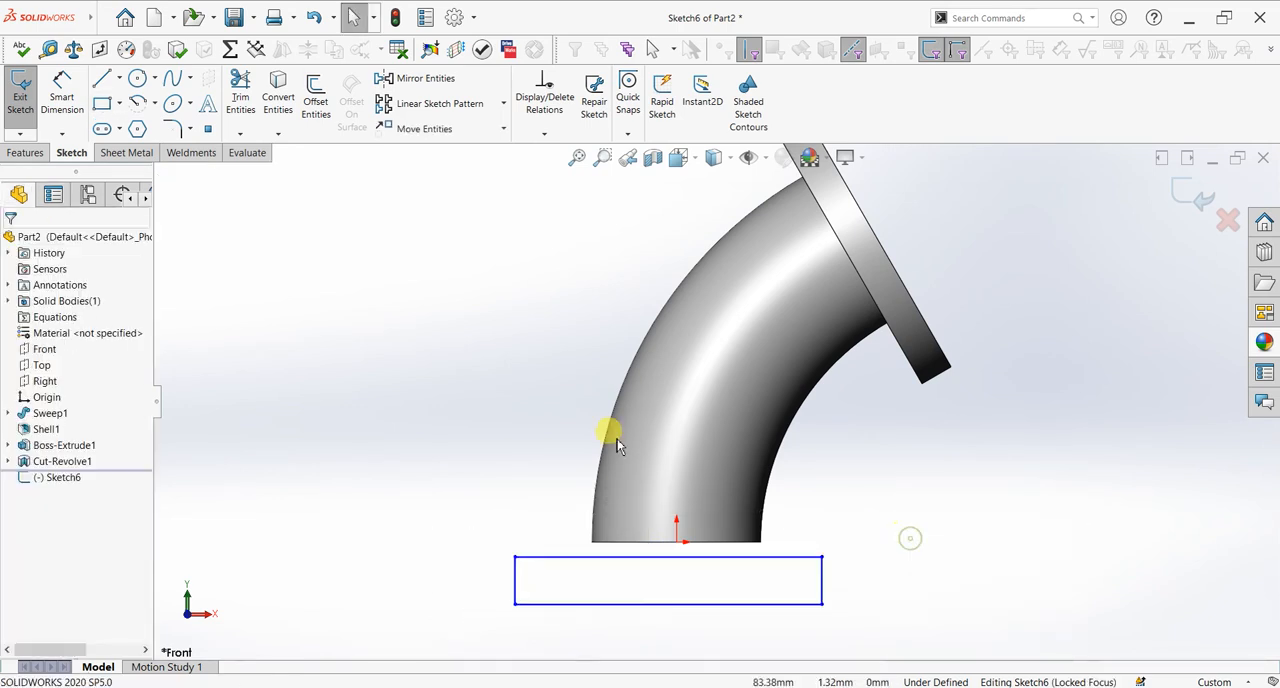
Step: Dimension the rectangle's width and height, setting them to 90 mm and 15 mm
click(66, 104)
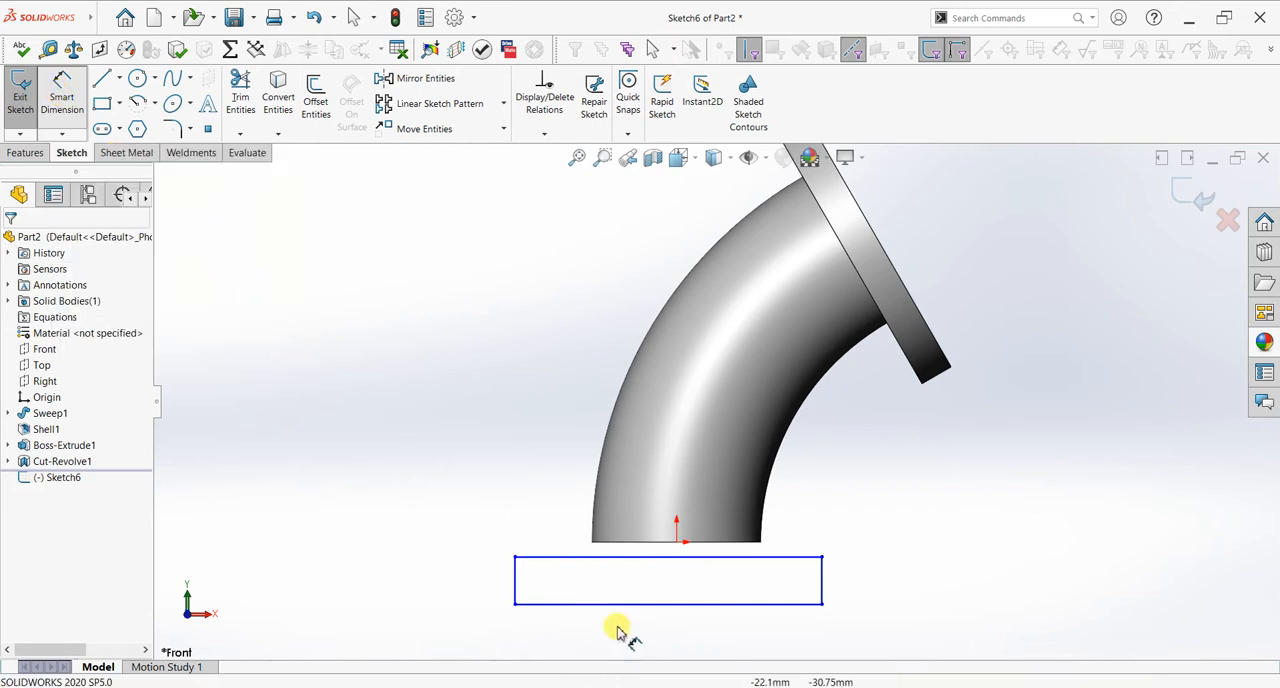
click(663, 635)
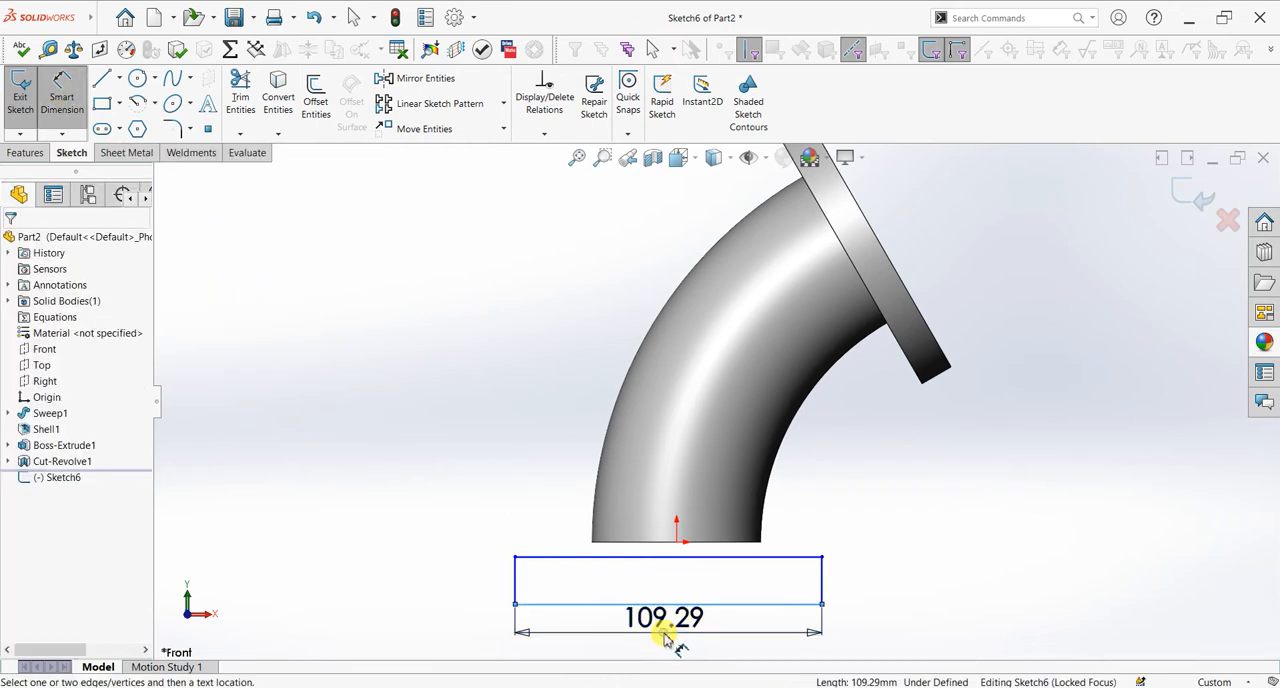
click(630, 620)
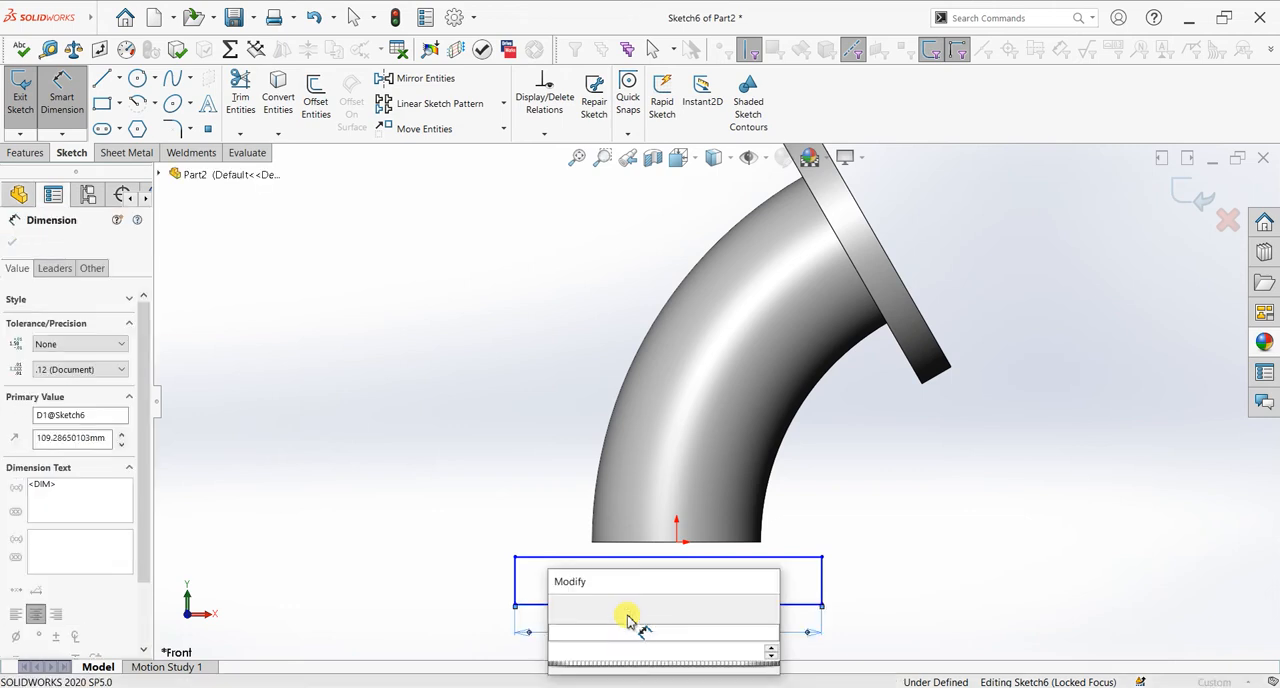
key(Return)
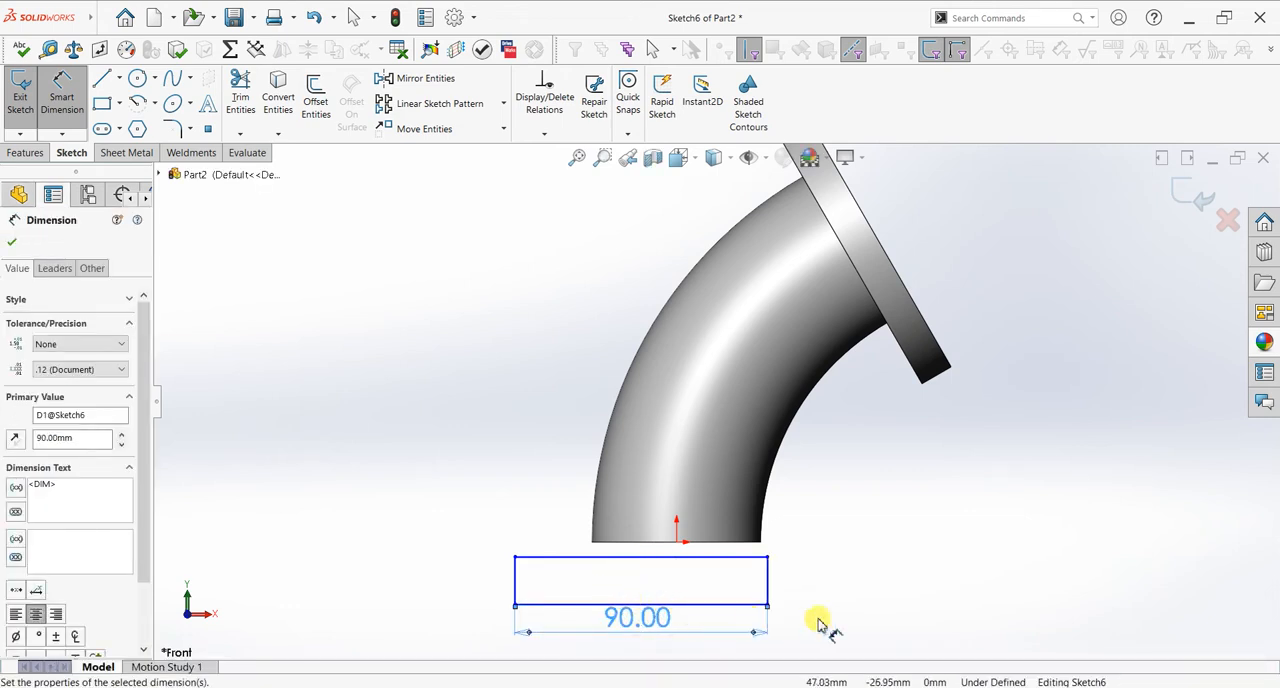
click(515, 578)
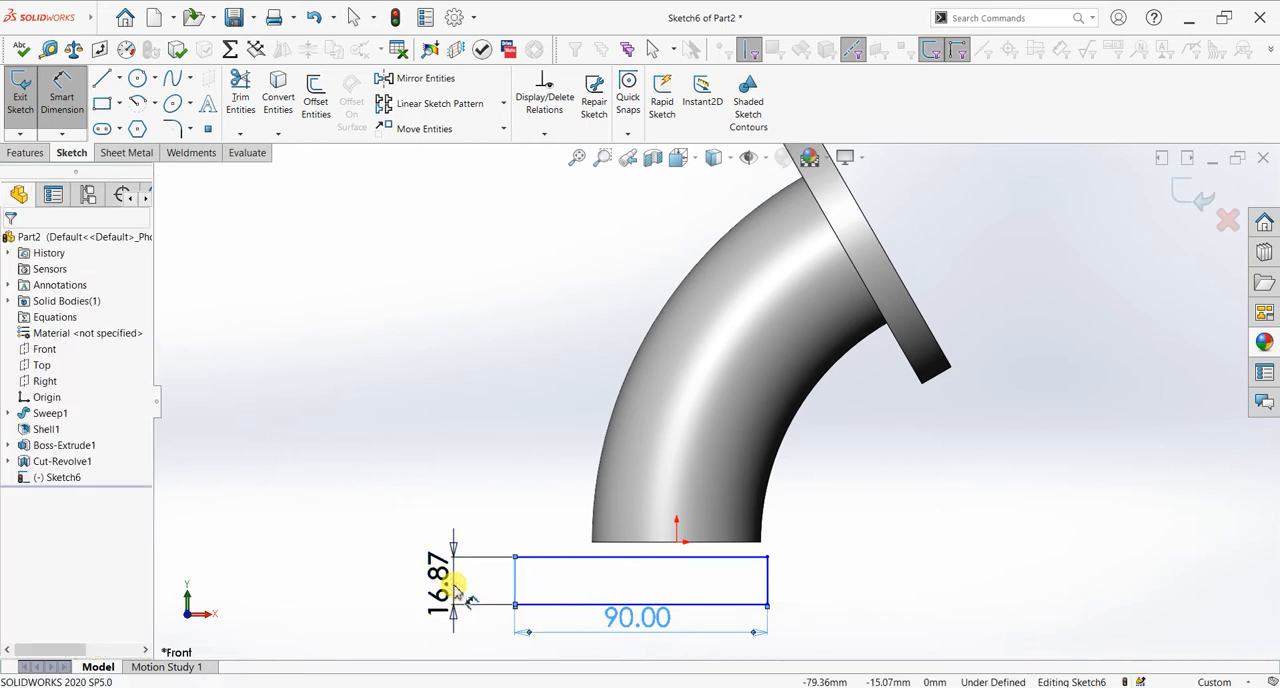
click(455, 590)
key(Return)
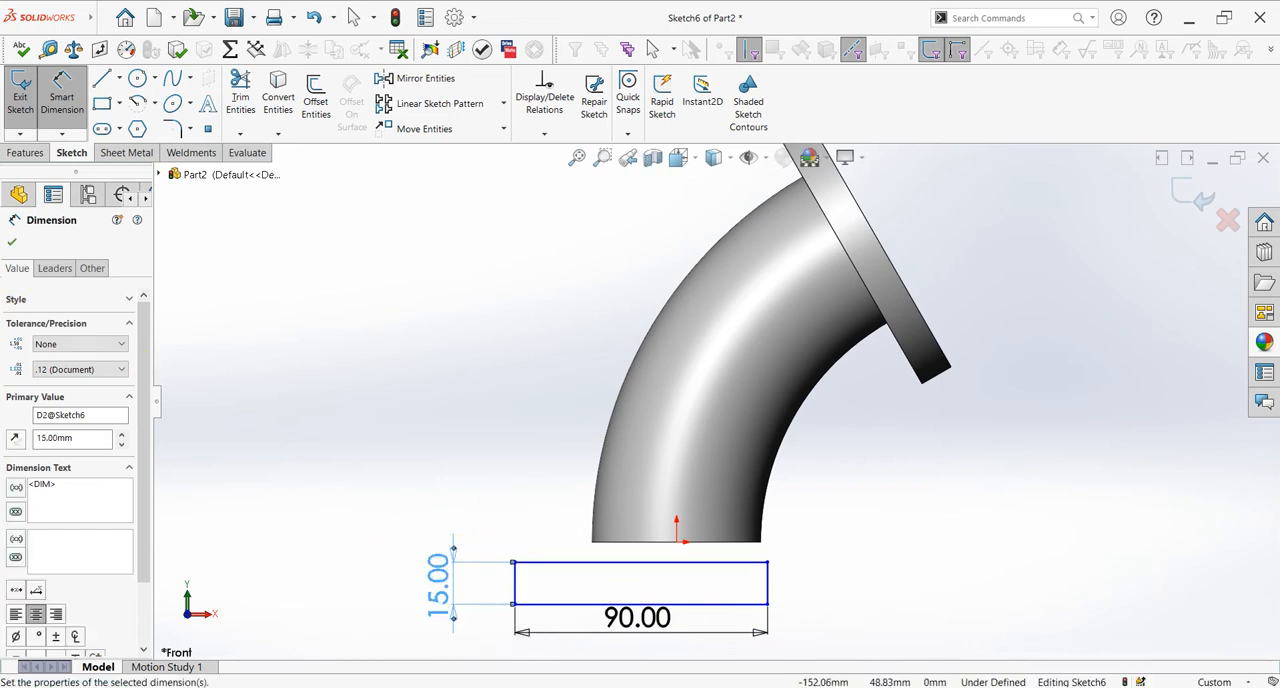
key(Escape)
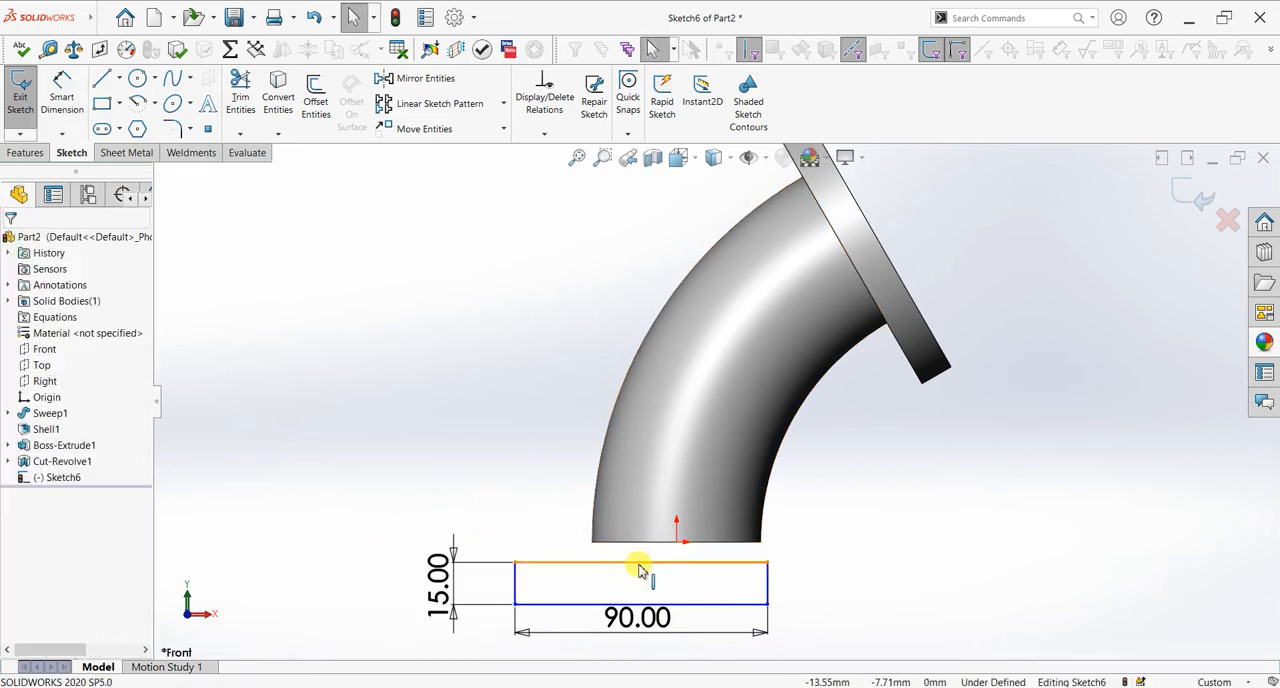
Step: Make the midpoint of the rectangle's upper edge coincident with the origin
click(659, 559)
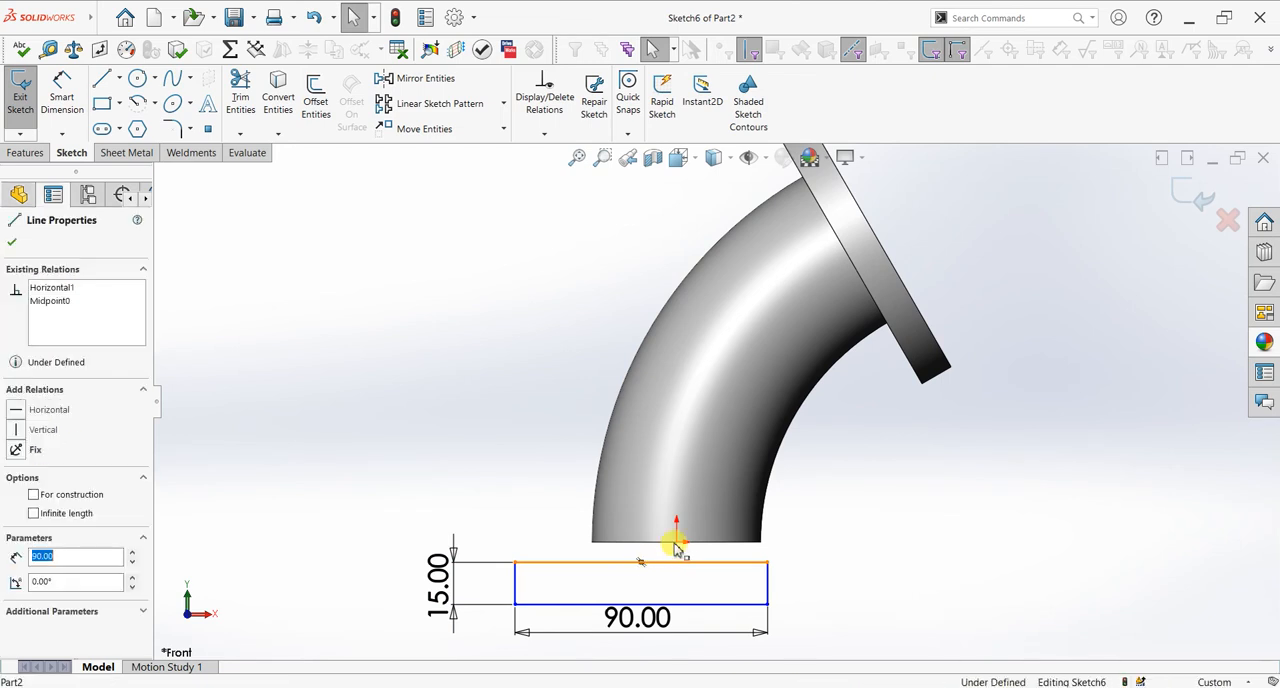
ctrl+click(676, 542)
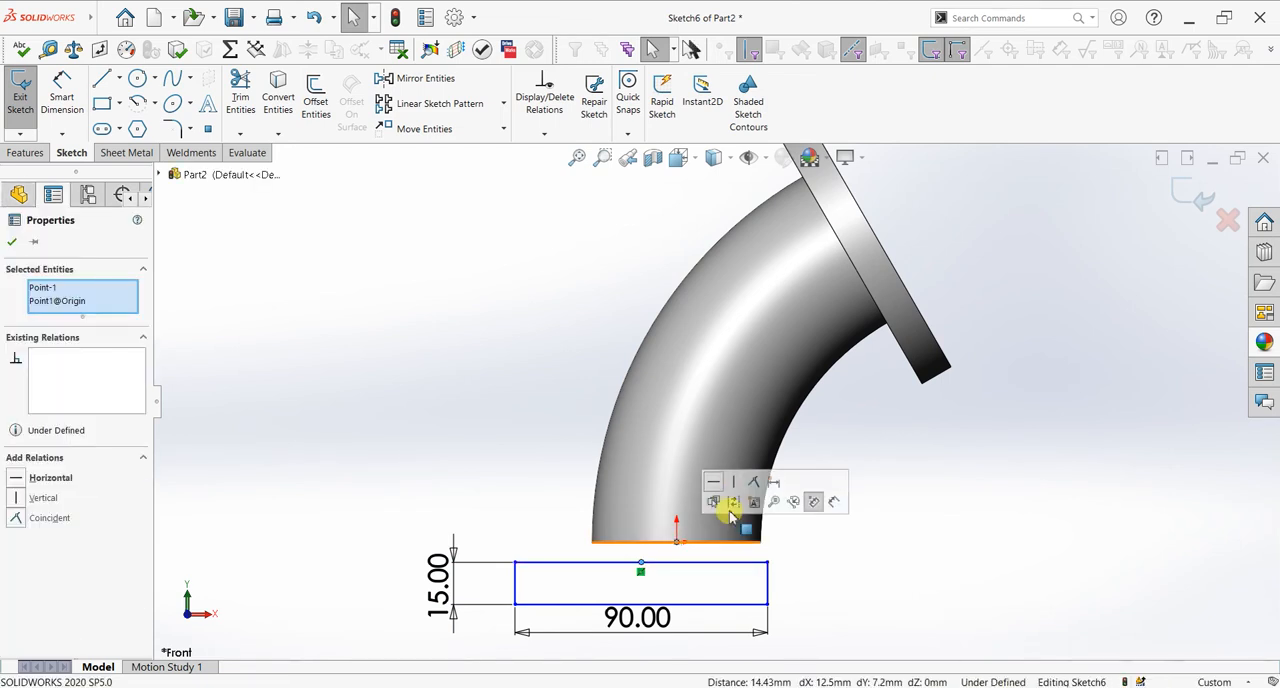
click(755, 485)
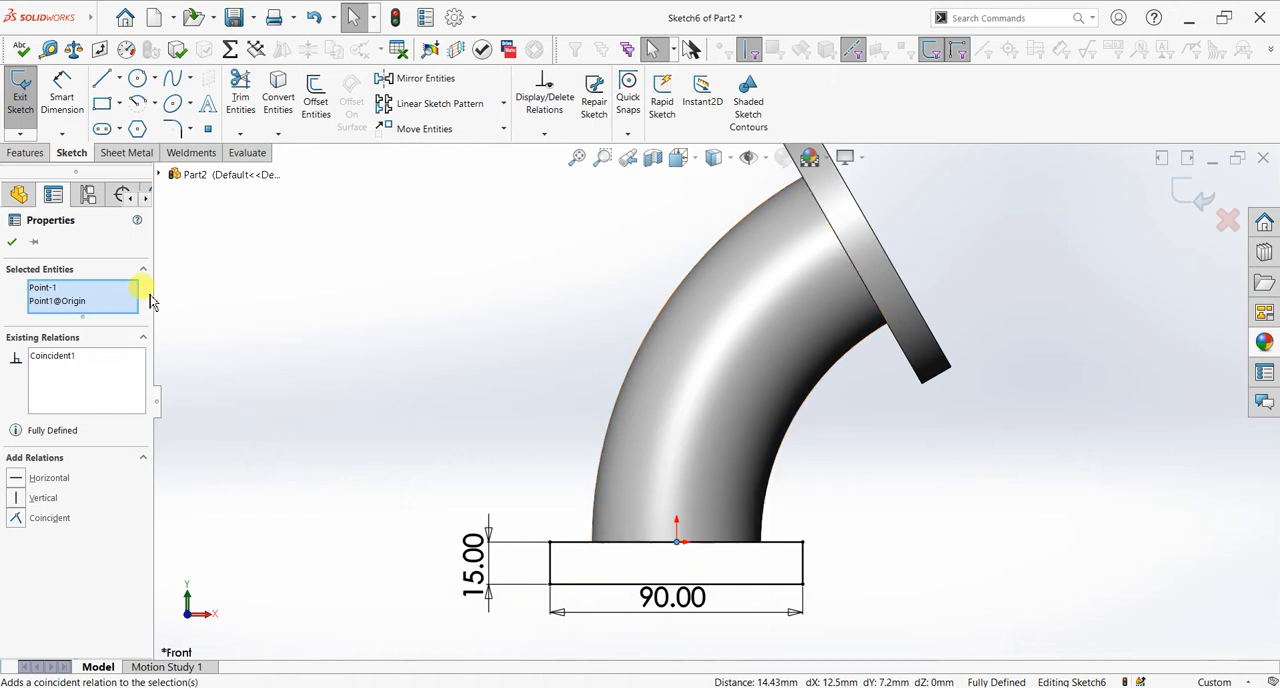
click(14, 242)
Step: Extrude the rectangle as a boss with the Mid Plane end condition and a depth of 140 mm to form the base plate
click(26, 152)
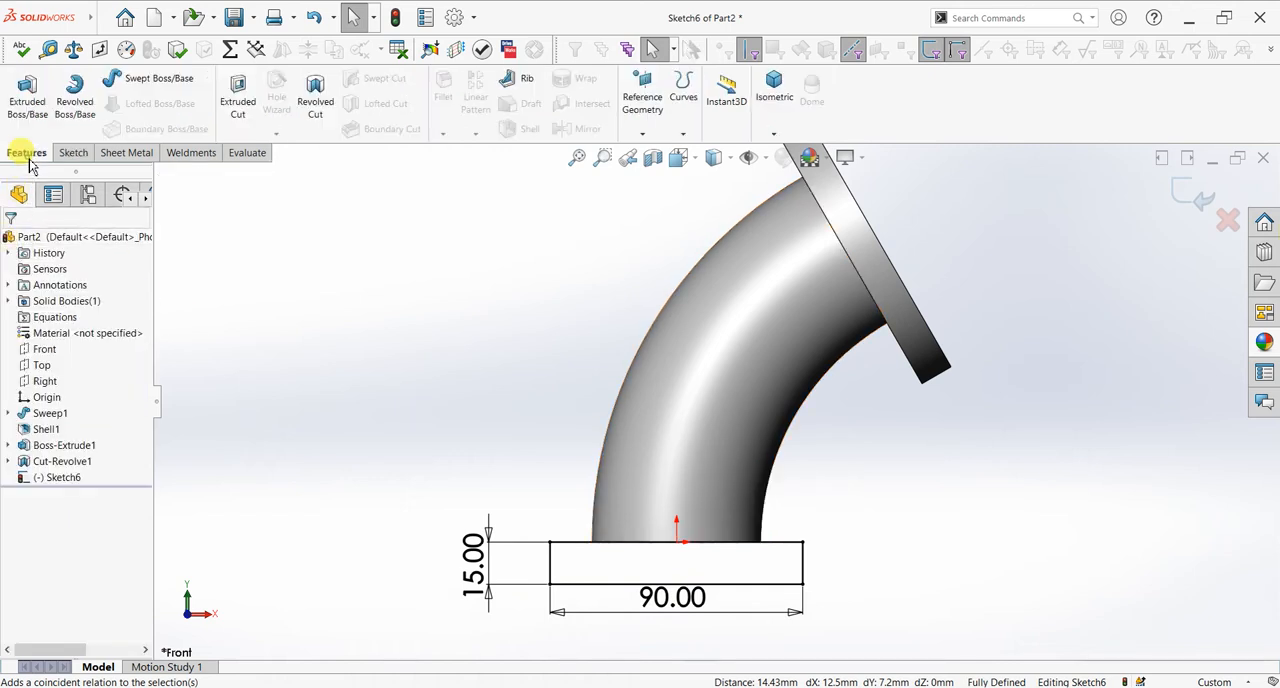
click(28, 100)
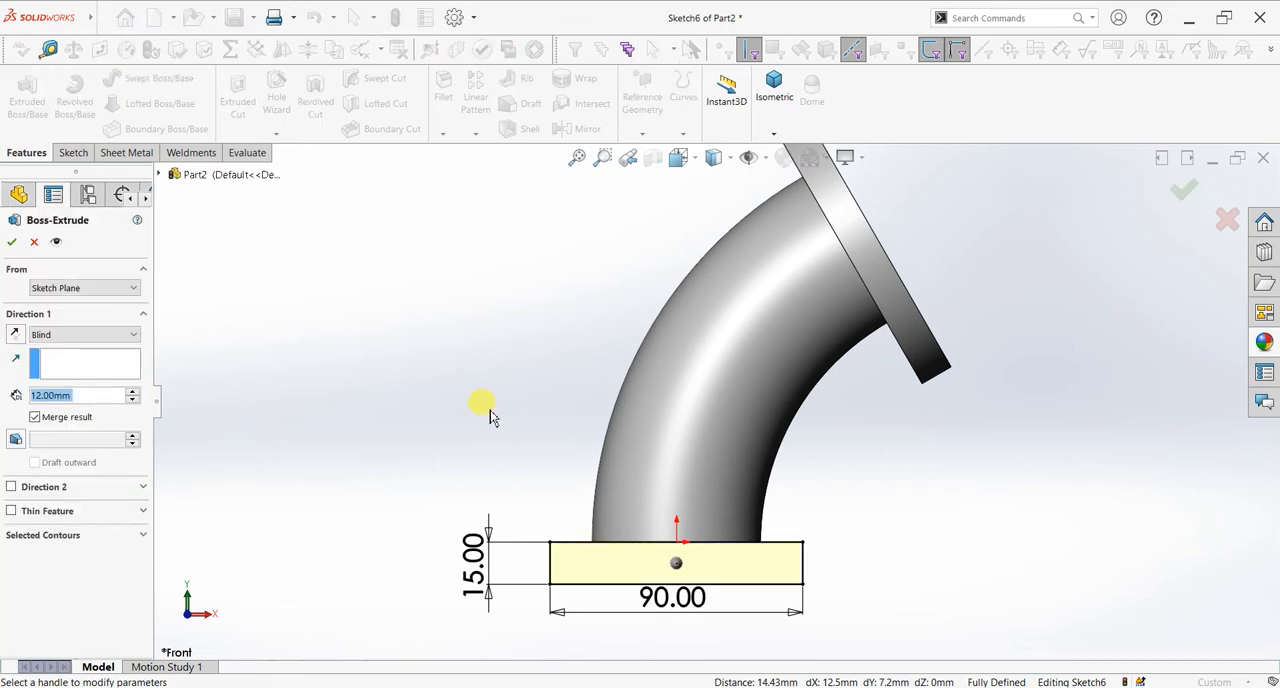
middle_drag(506, 414, 477, 500)
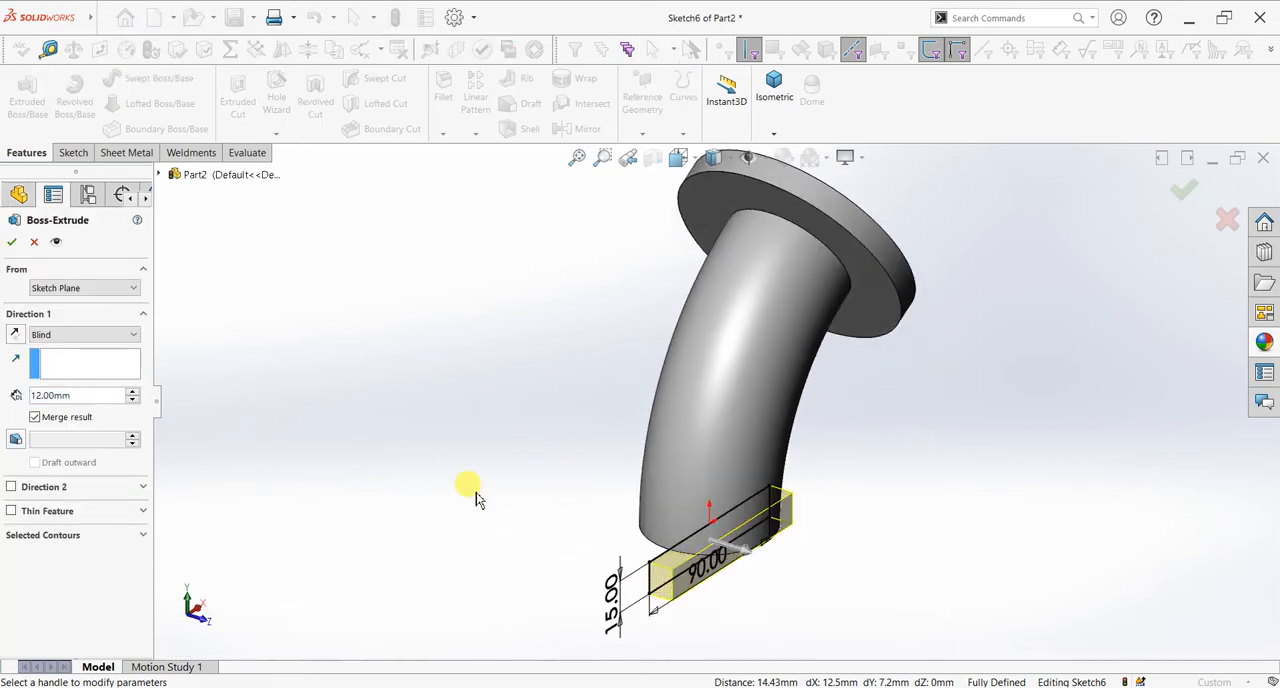
click(81, 336)
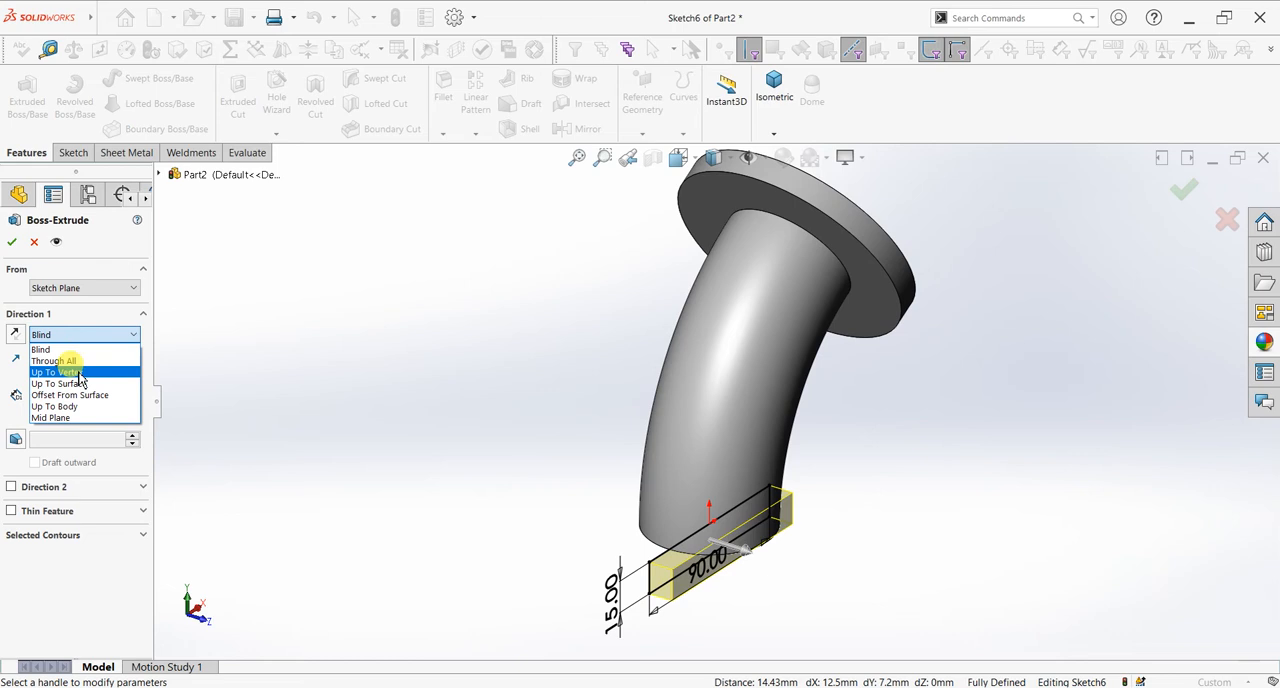
click(80, 417)
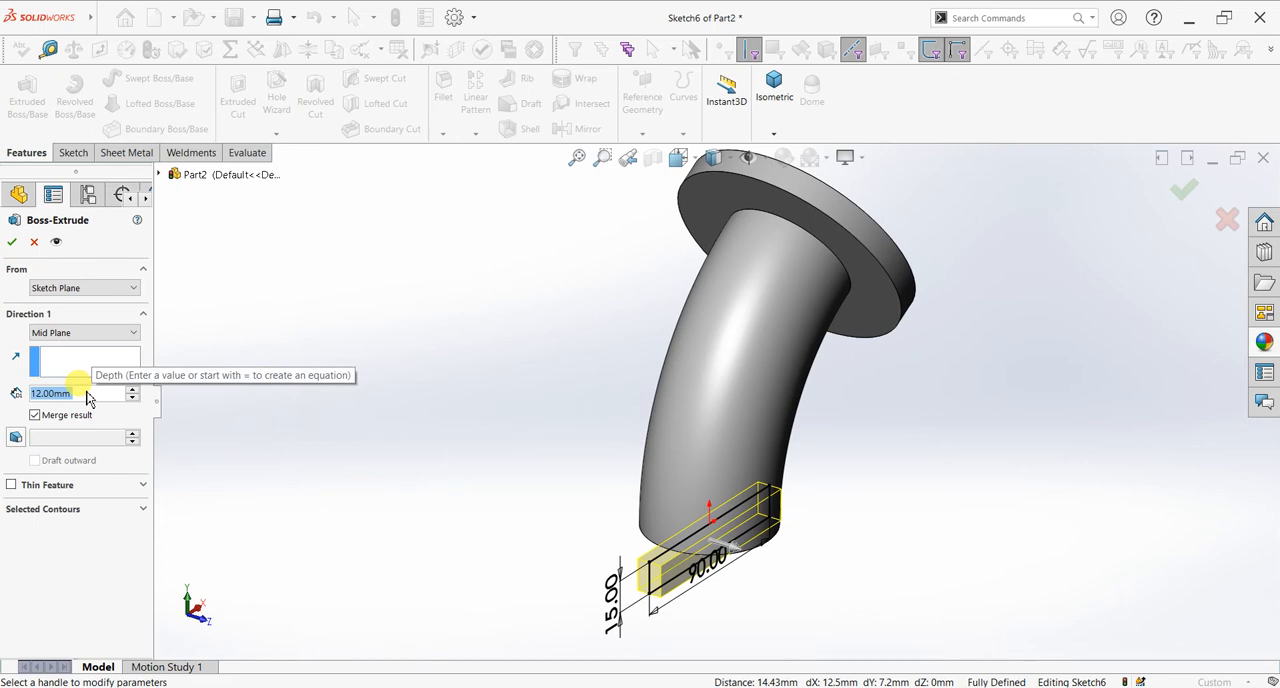
text(100)
key(Return)
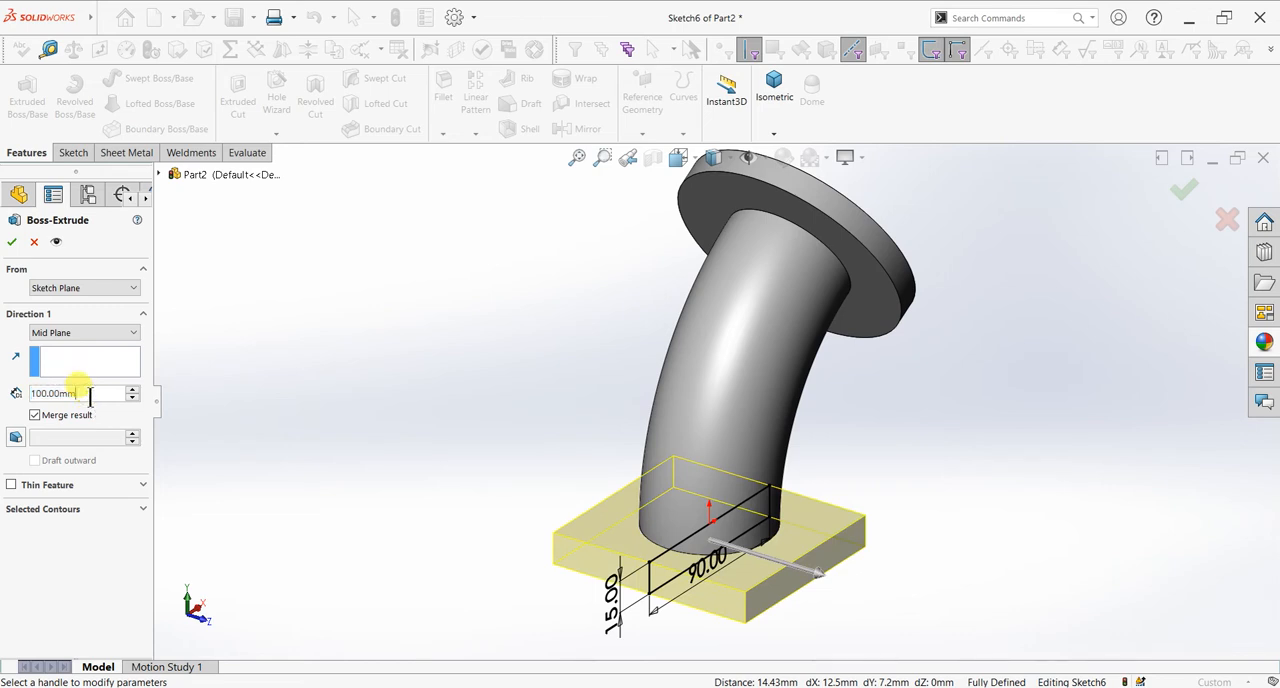
text(+2)
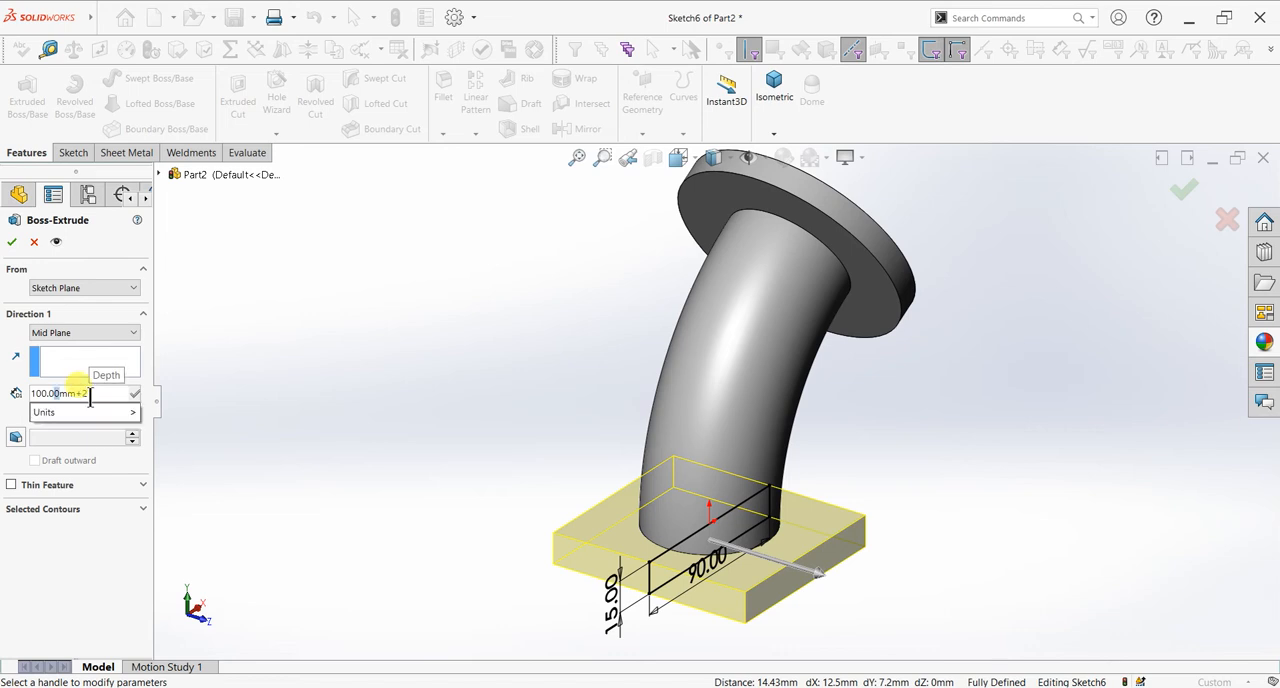
text(0+20)
key(Return)
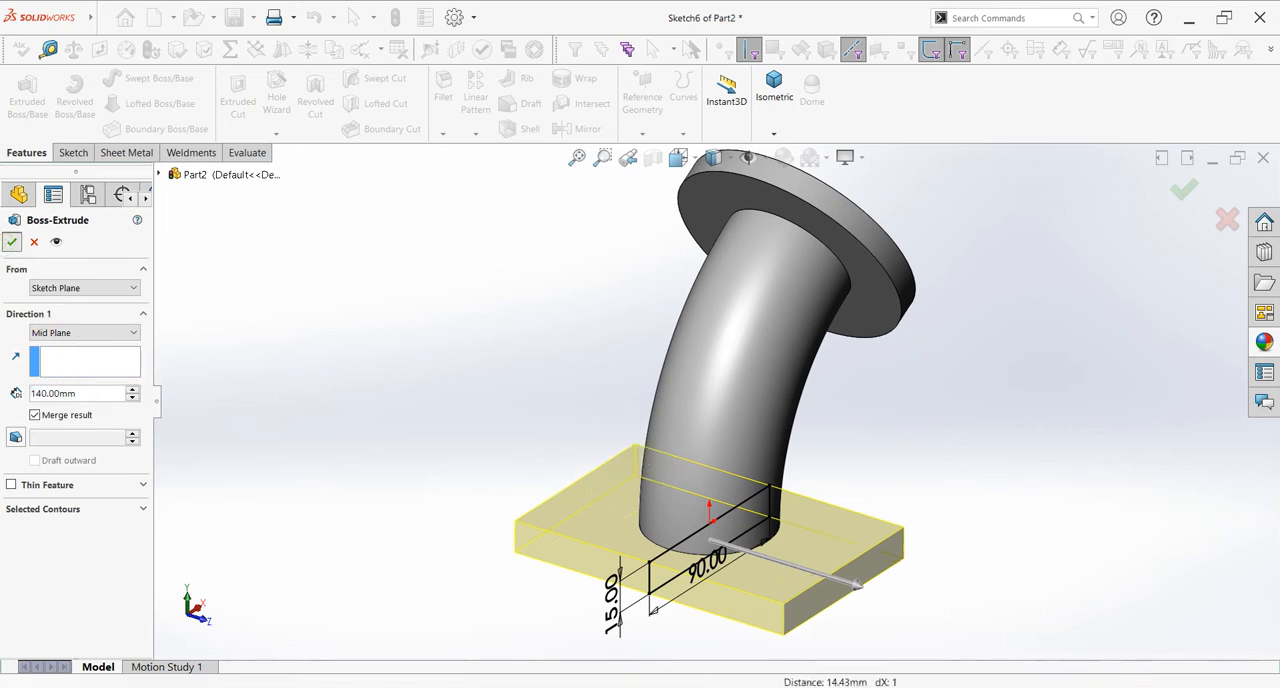
key(Return)
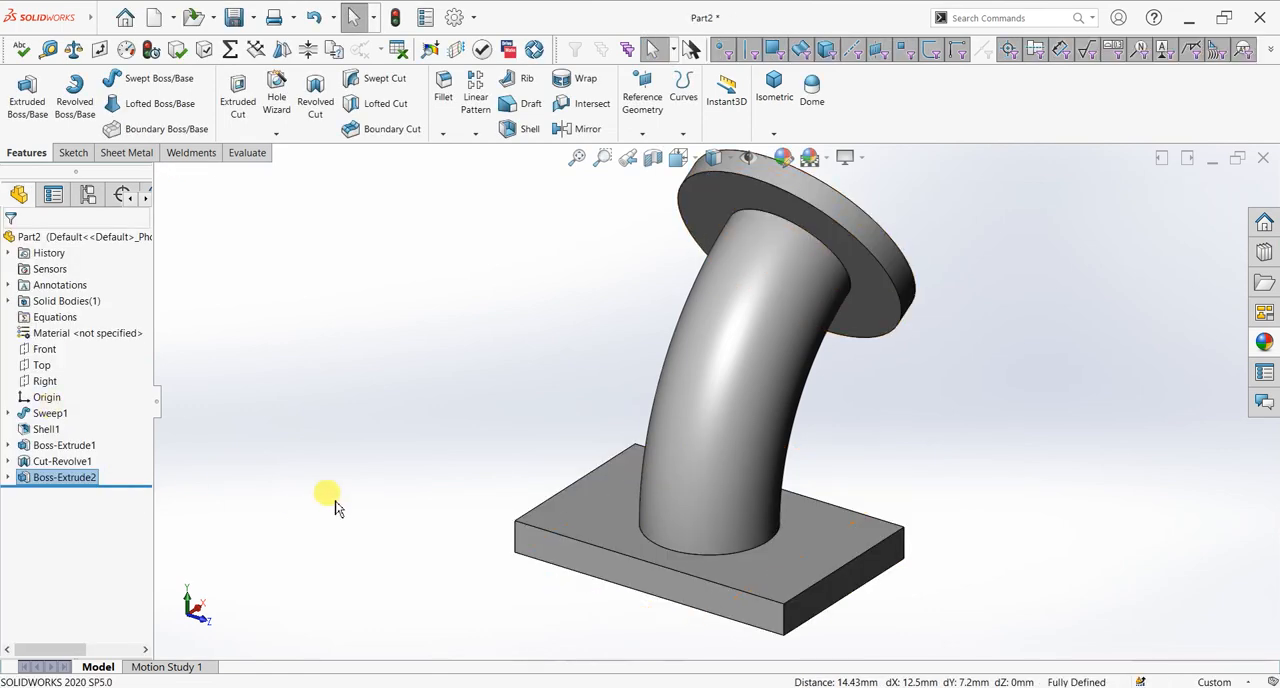
Step: Start a new sketch on the base plate's long side face at the outer side of the bend, viewed face-on
key(f)
middle_drag(645, 541, 683, 546)
click(726, 530)
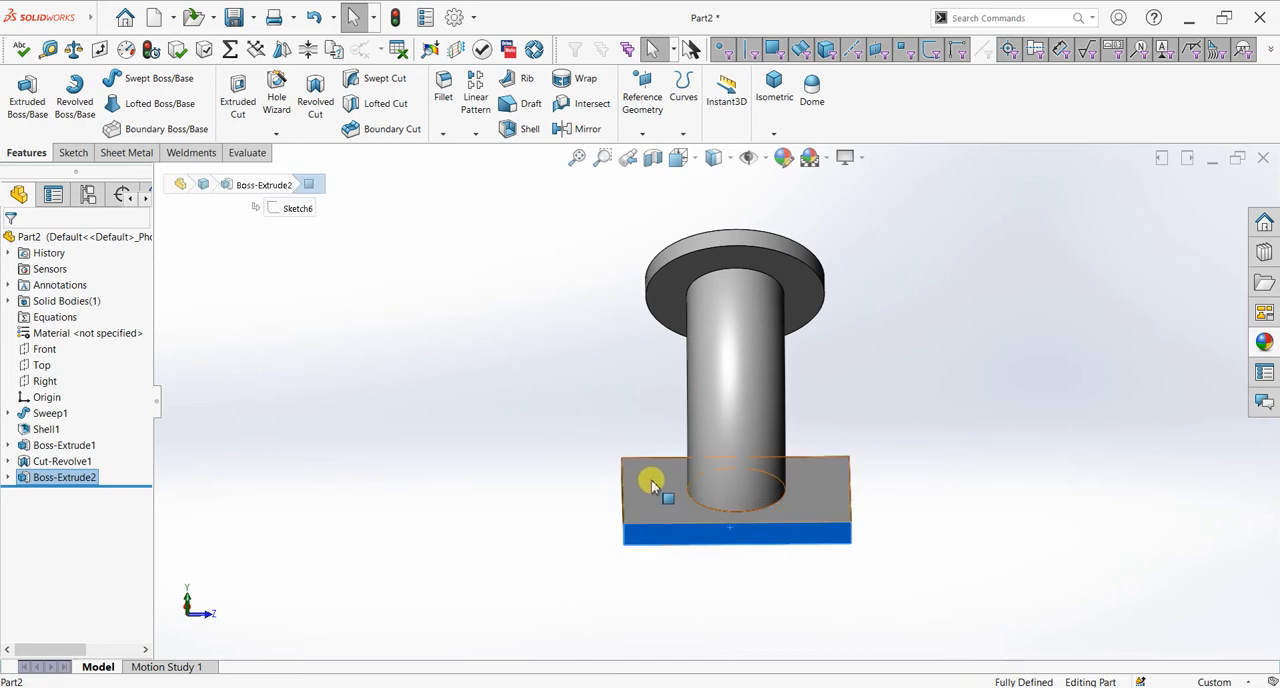
key(ctrl+8)
scroll(749, 609, down, 4)
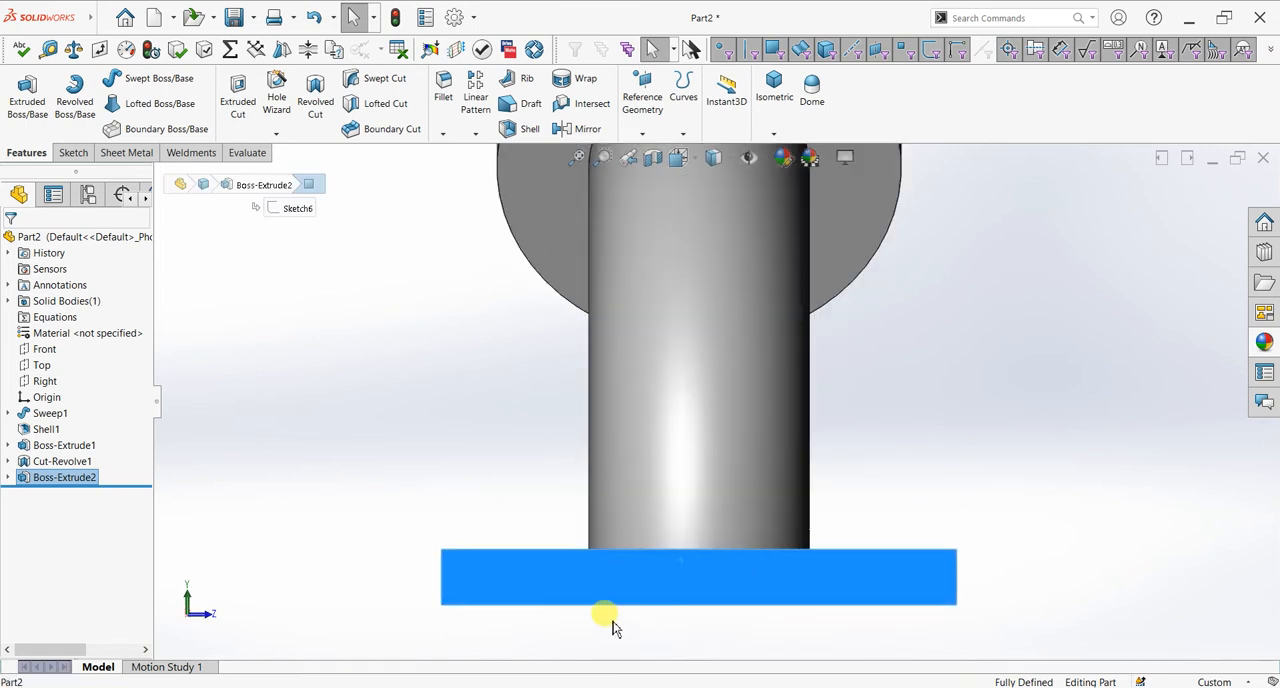
click(72, 152)
click(22, 88)
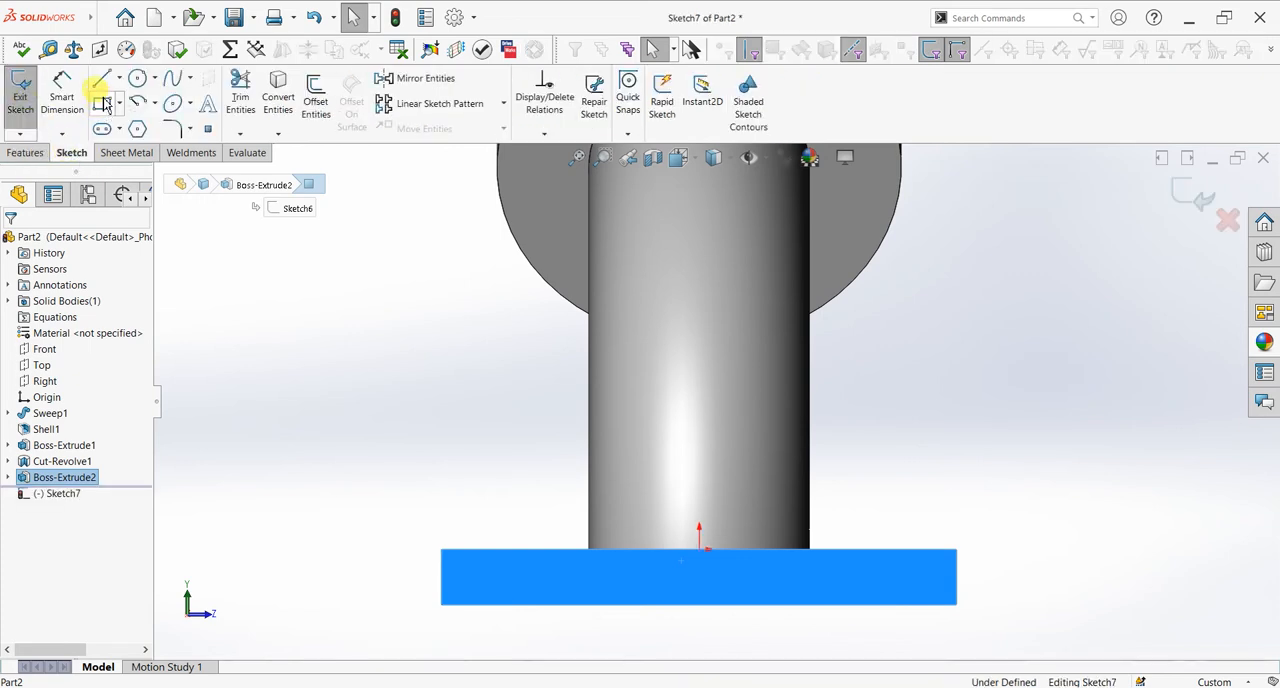
Step: Sketch a closed trapezoid about 92 mm wide on the side face, its wider base lying on the plate's lower edge
click(530, 604)
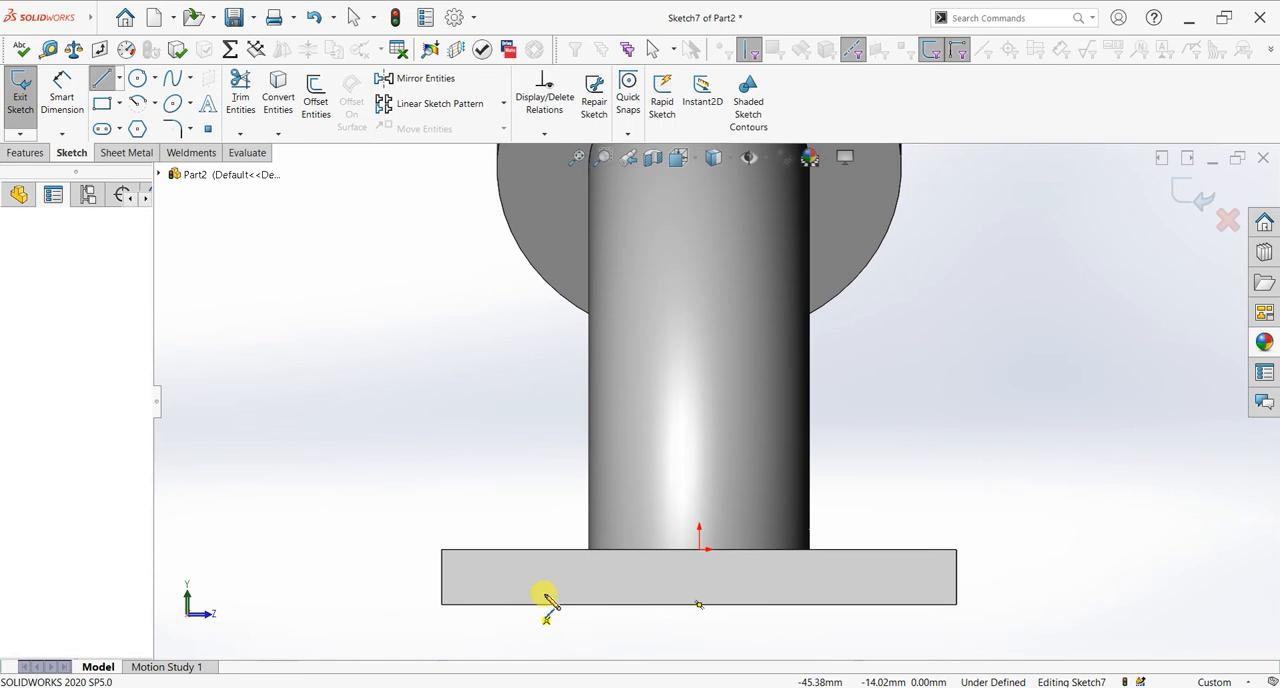
click(549, 589)
click(836, 589)
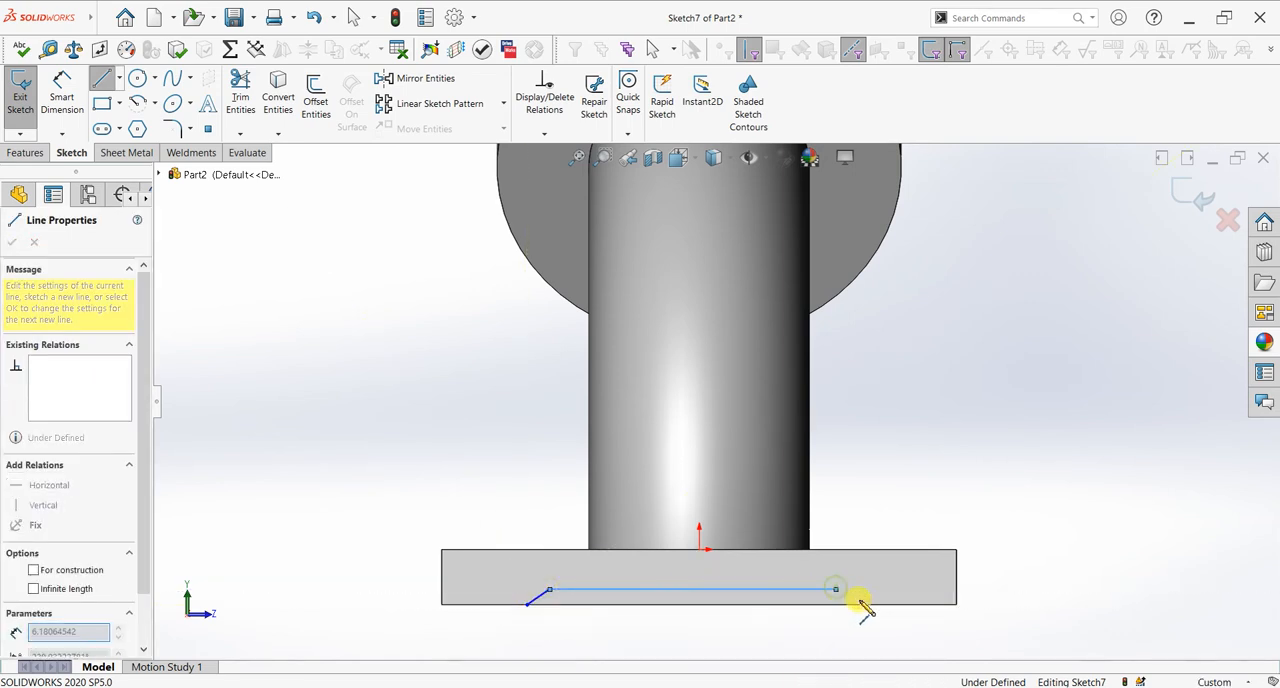
click(866, 604)
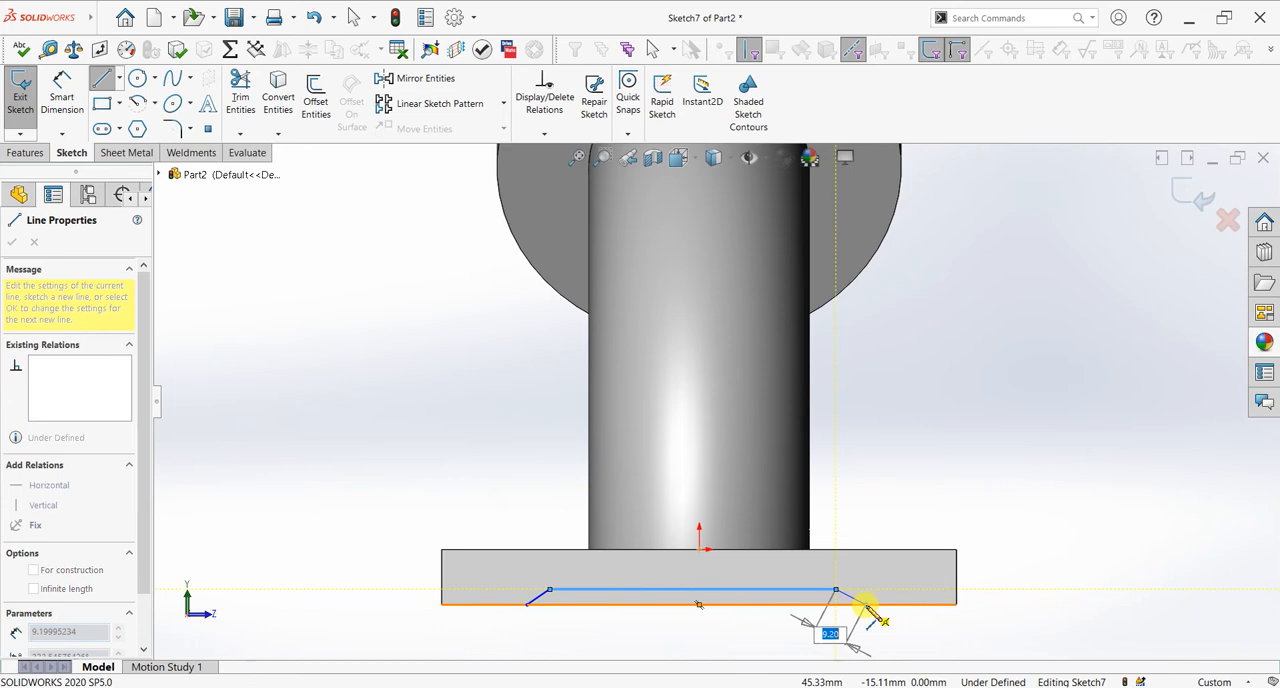
click(529, 605)
right_click(580, 590)
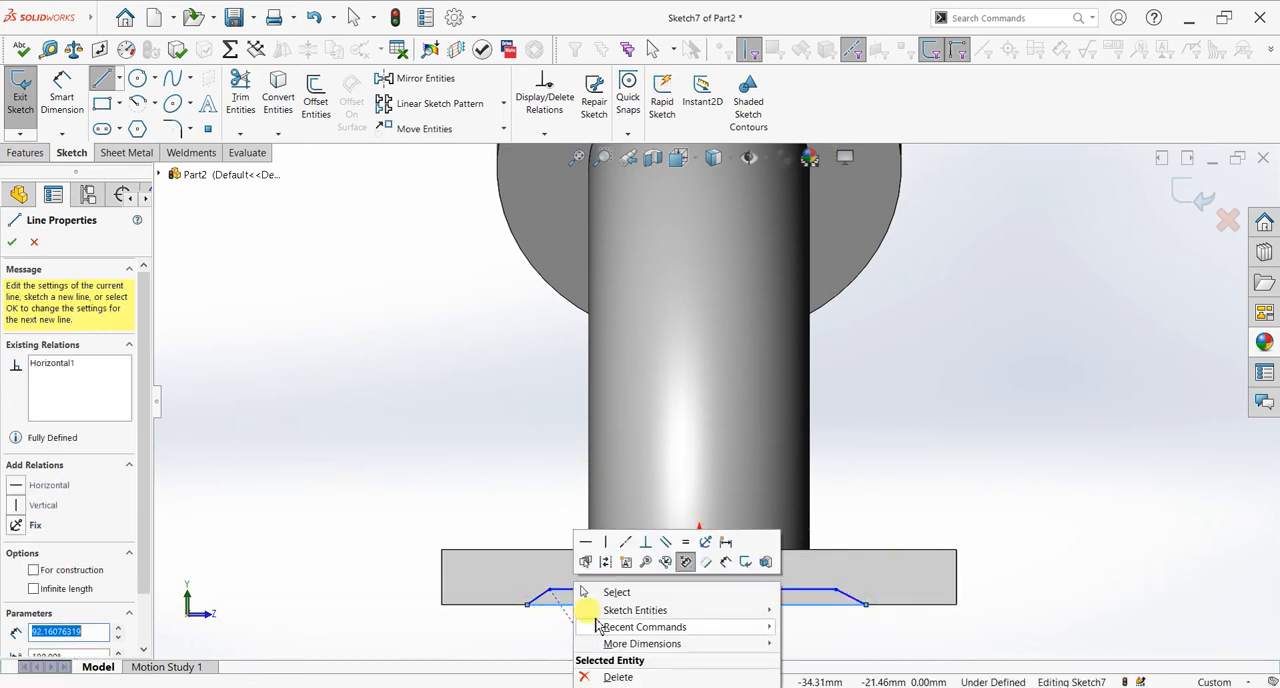
click(602, 590)
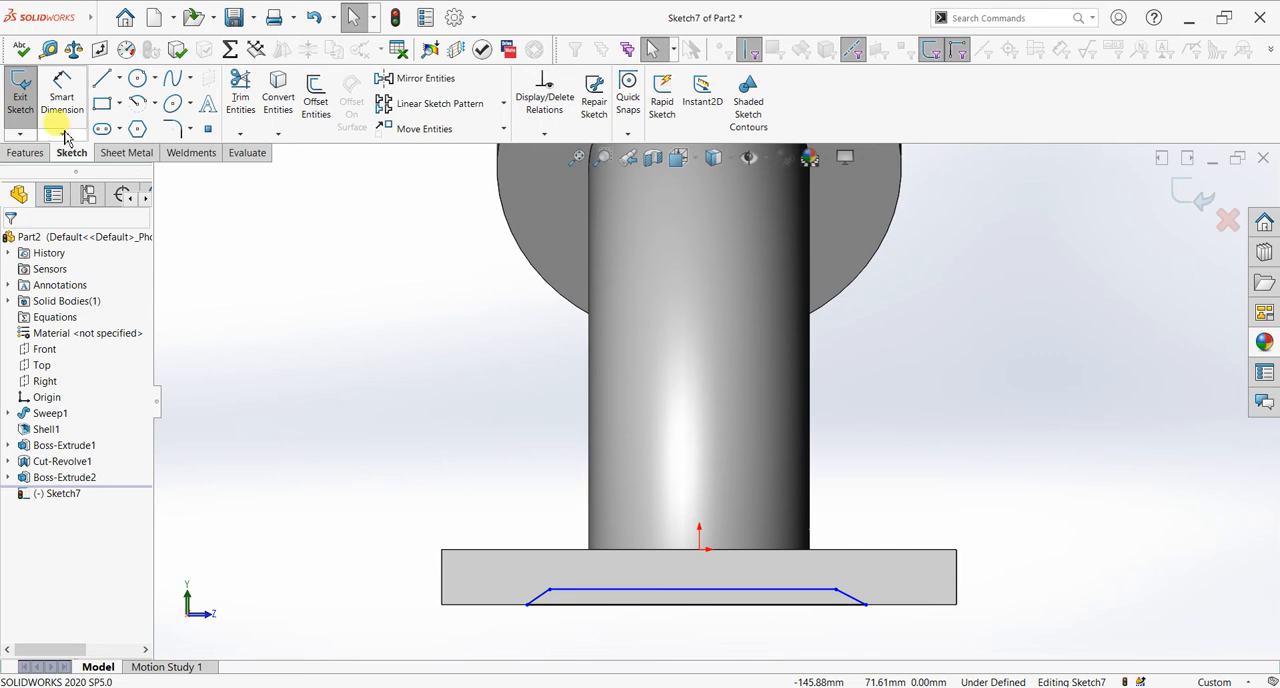
Step: Make the two slanted sides of the trapezoid equal in length
scroll(535, 563, down, 4)
scroll(740, 588, up, 4)
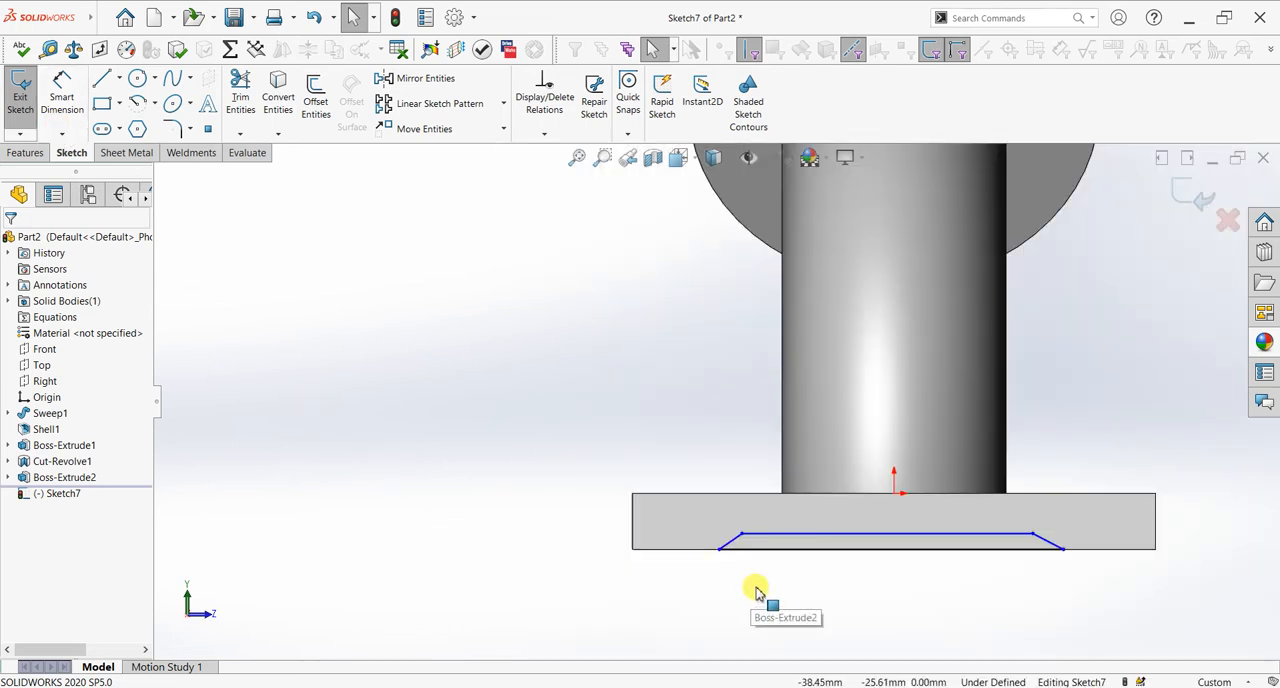
scroll(757, 591, down, 2)
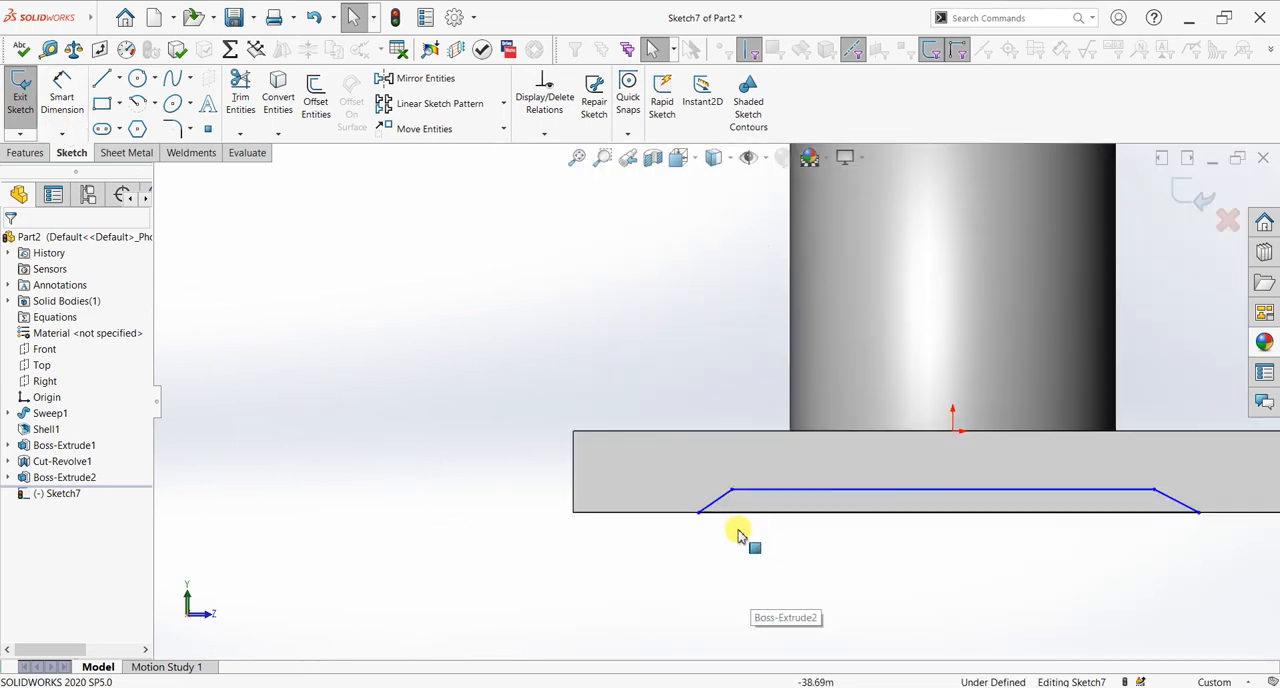
ctrl+click(1177, 501)
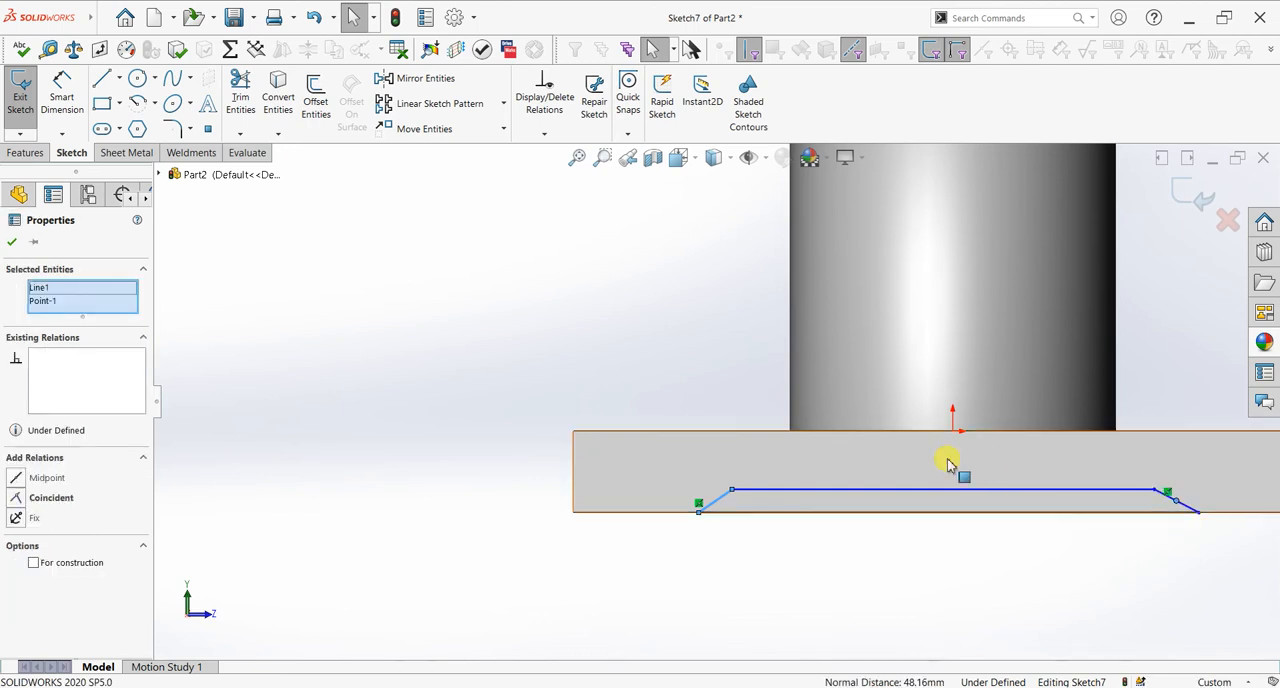
key(Escape)
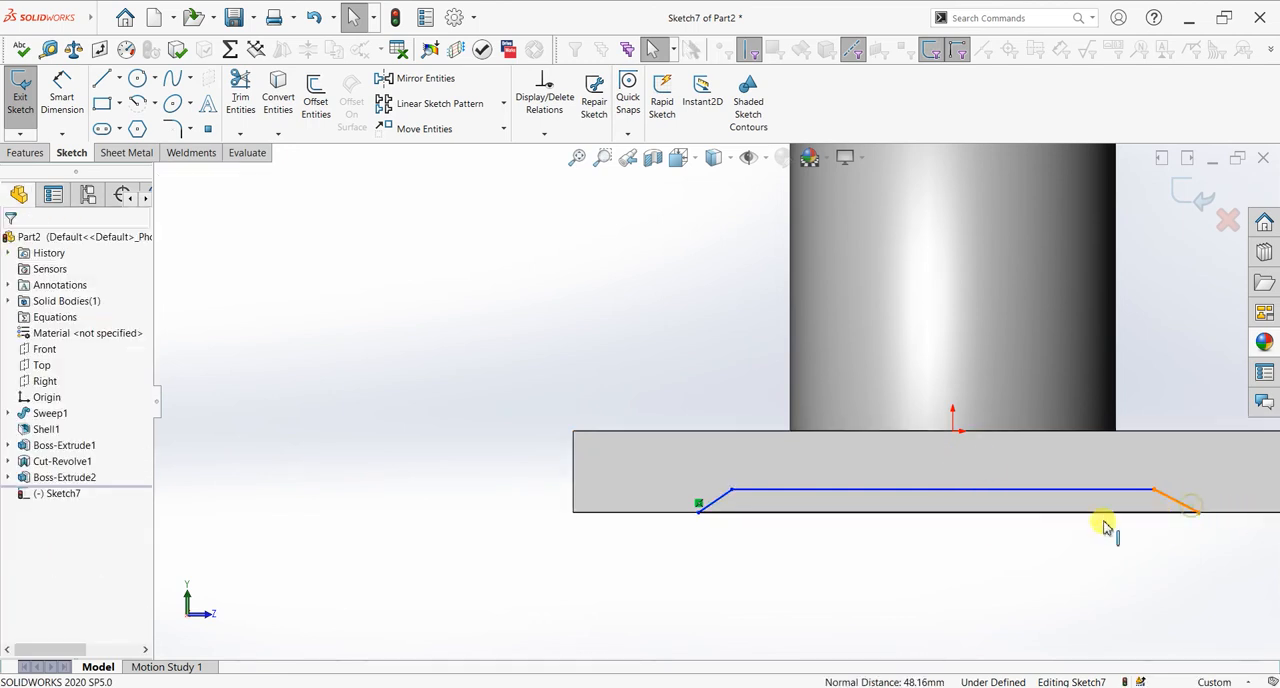
click(727, 495)
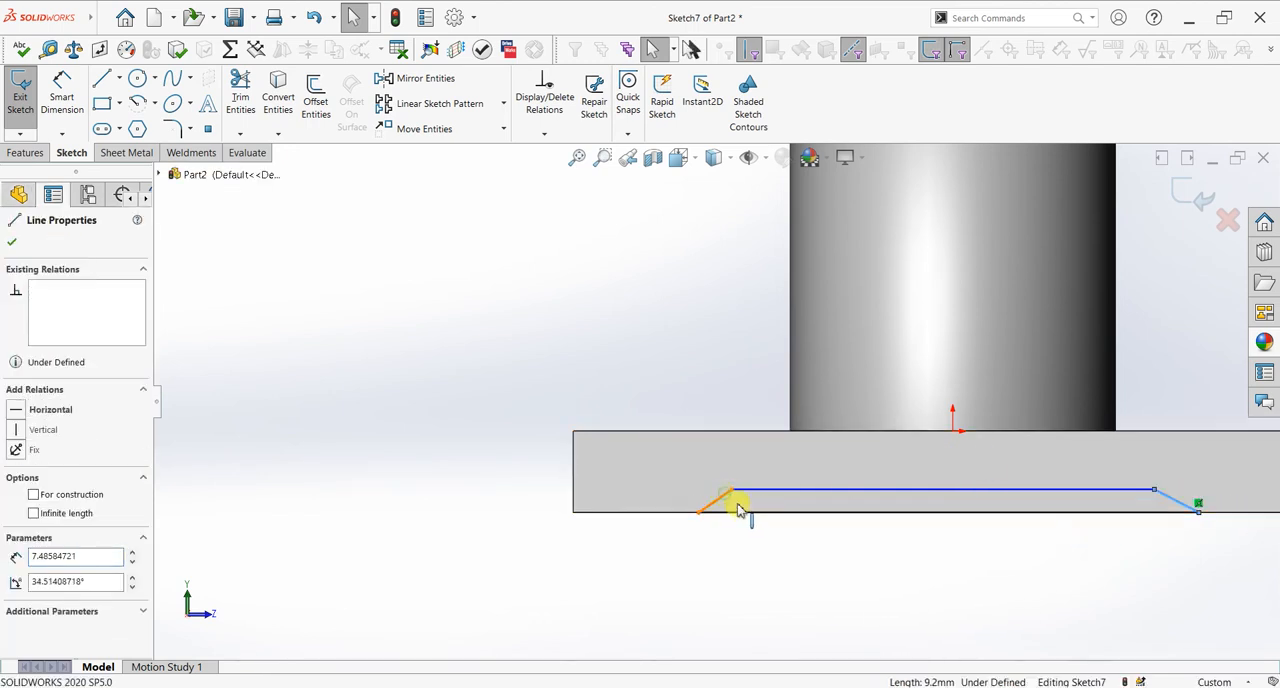
click(27, 580)
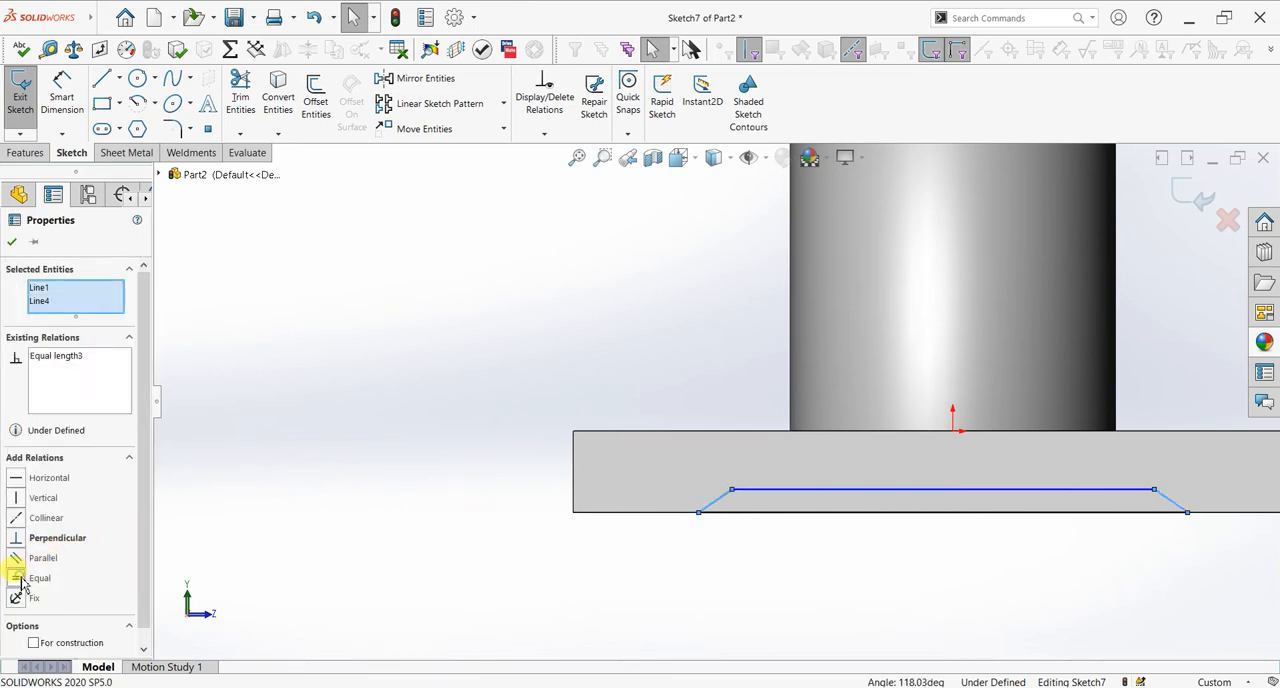
click(11, 243)
Step: Dimension the trapezoid's lower line along the plate's bottom edge and set it to 90 mm
click(62, 97)
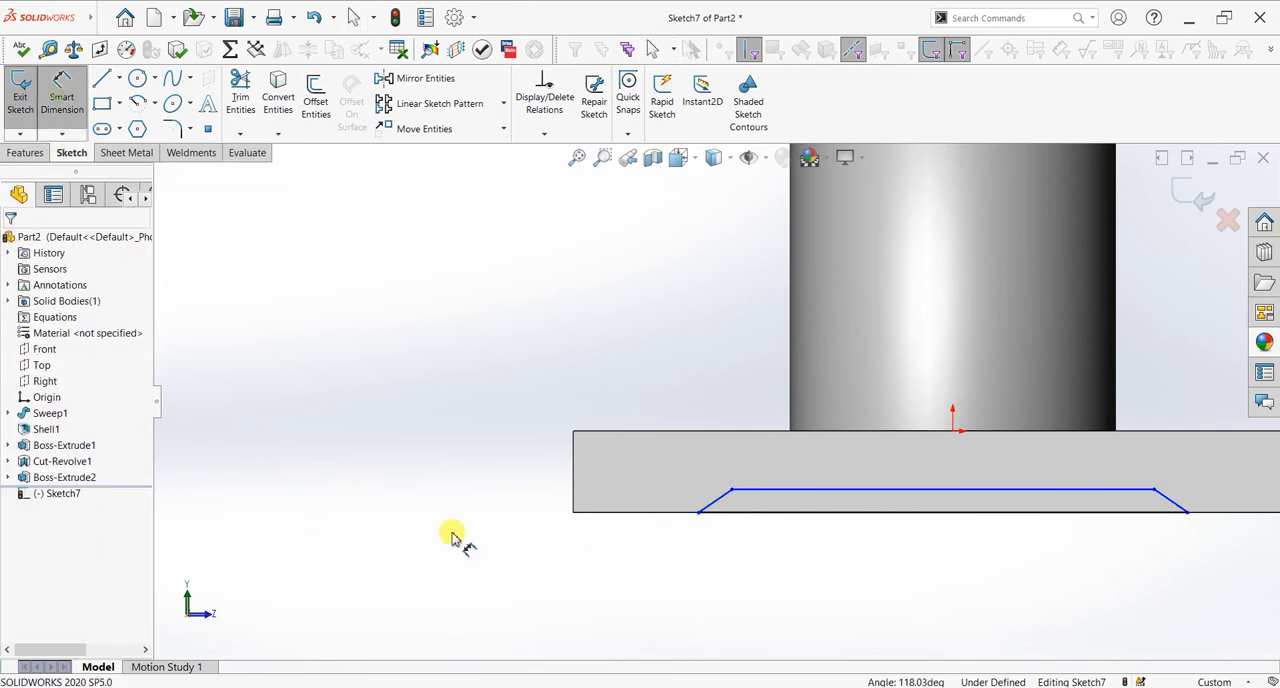
click(957, 513)
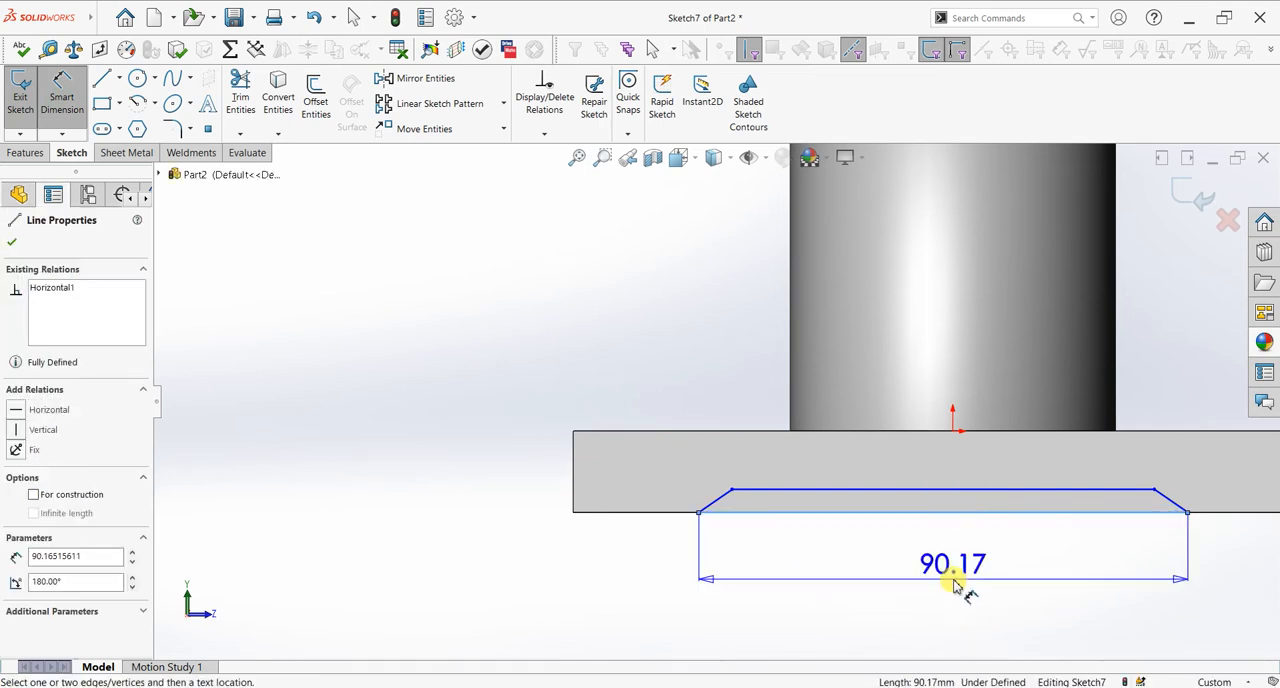
click(947, 582)
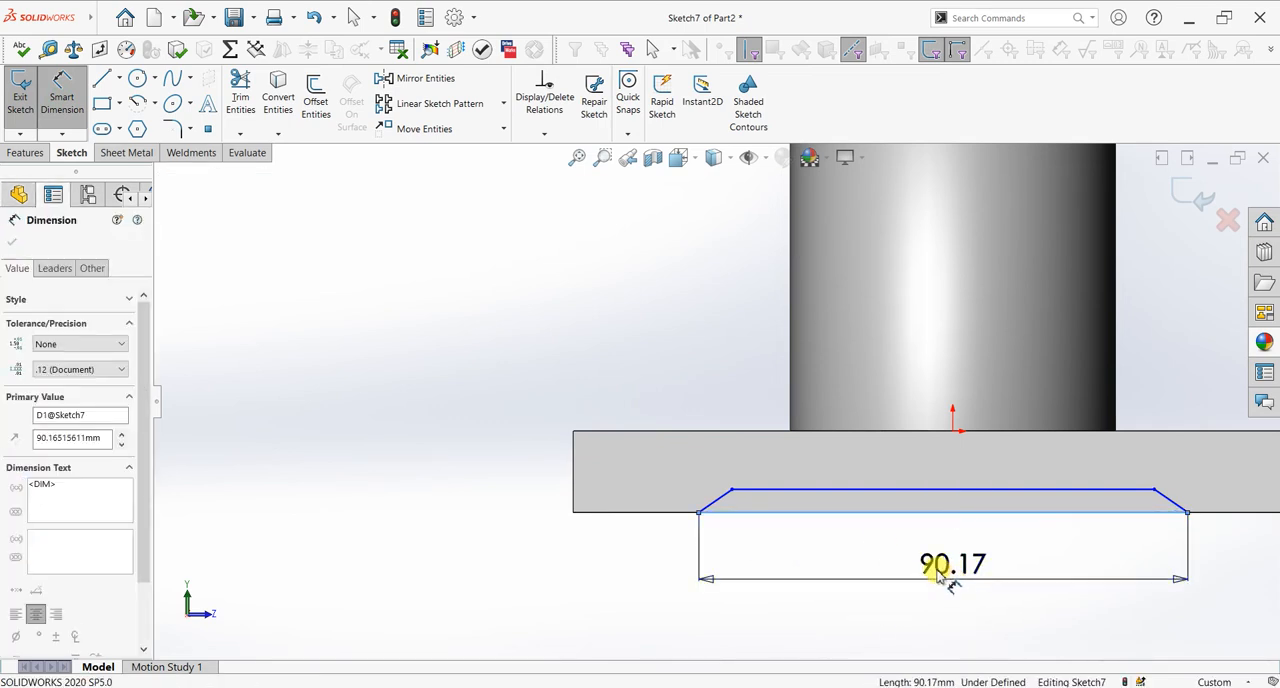
text(80)
key(Return)
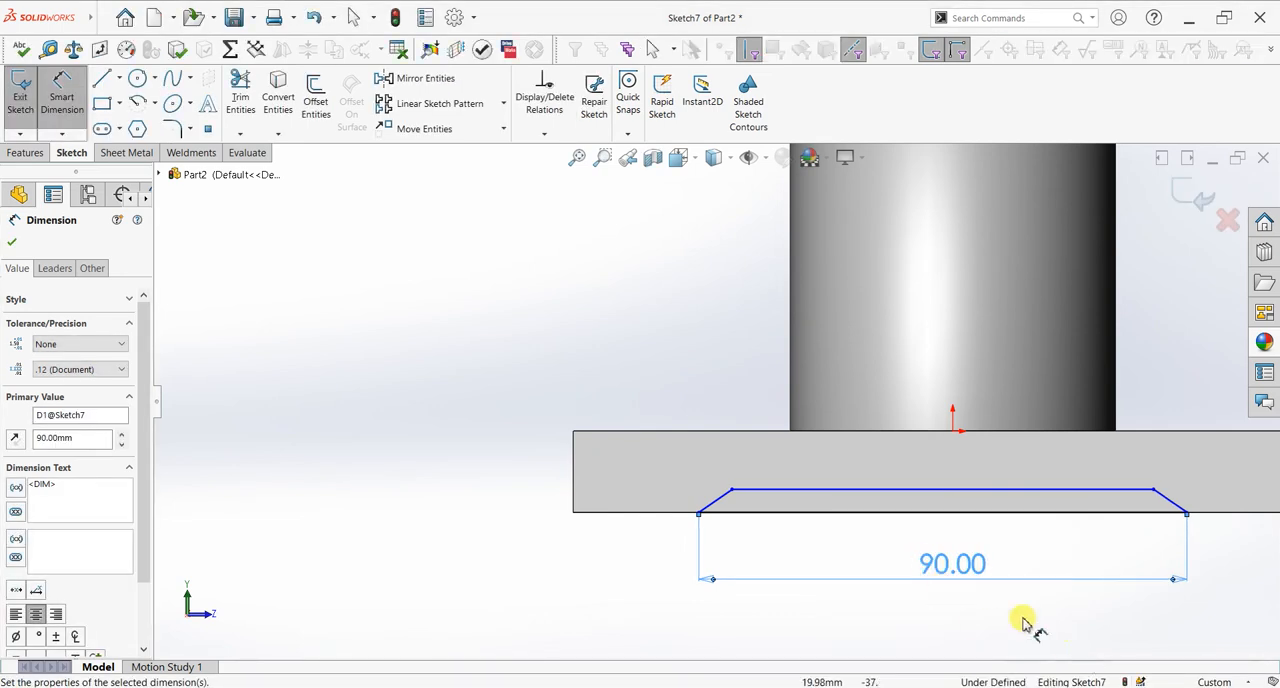
Step: Dimension the angle between a slanted side and the base line as 45° and the trapezoid's upper line as 80 mm
click(730, 512)
click(722, 497)
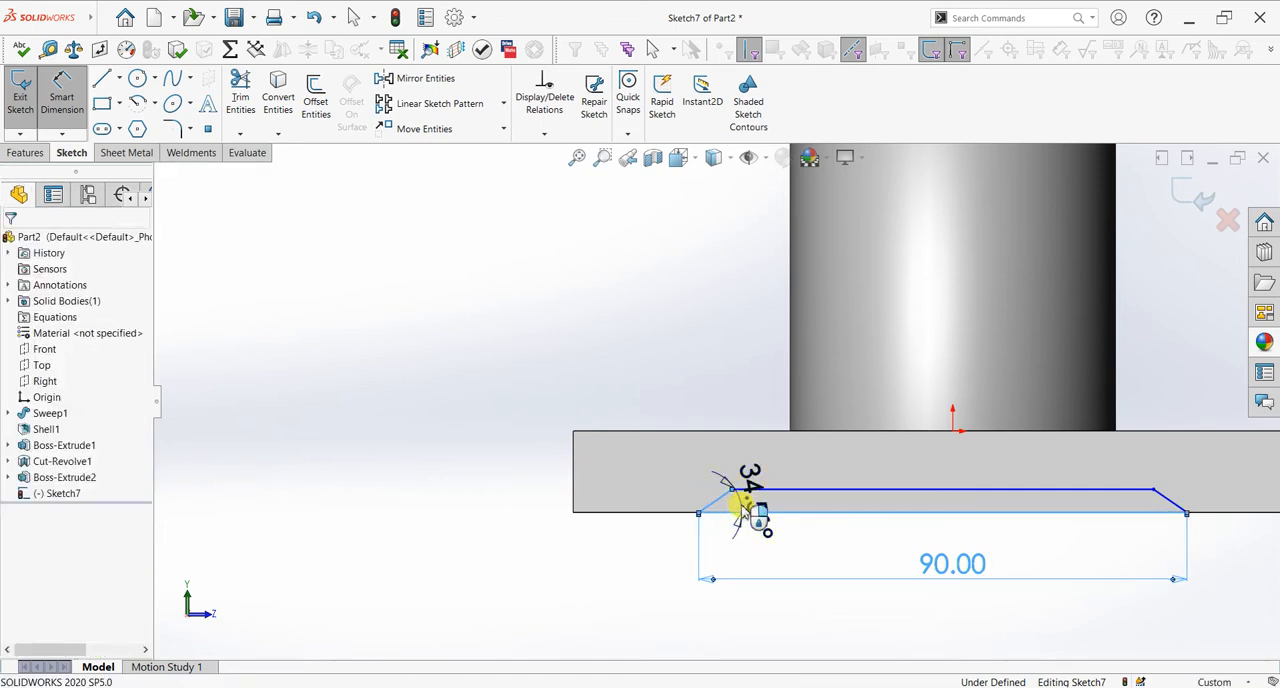
click(745, 512)
key(Return)
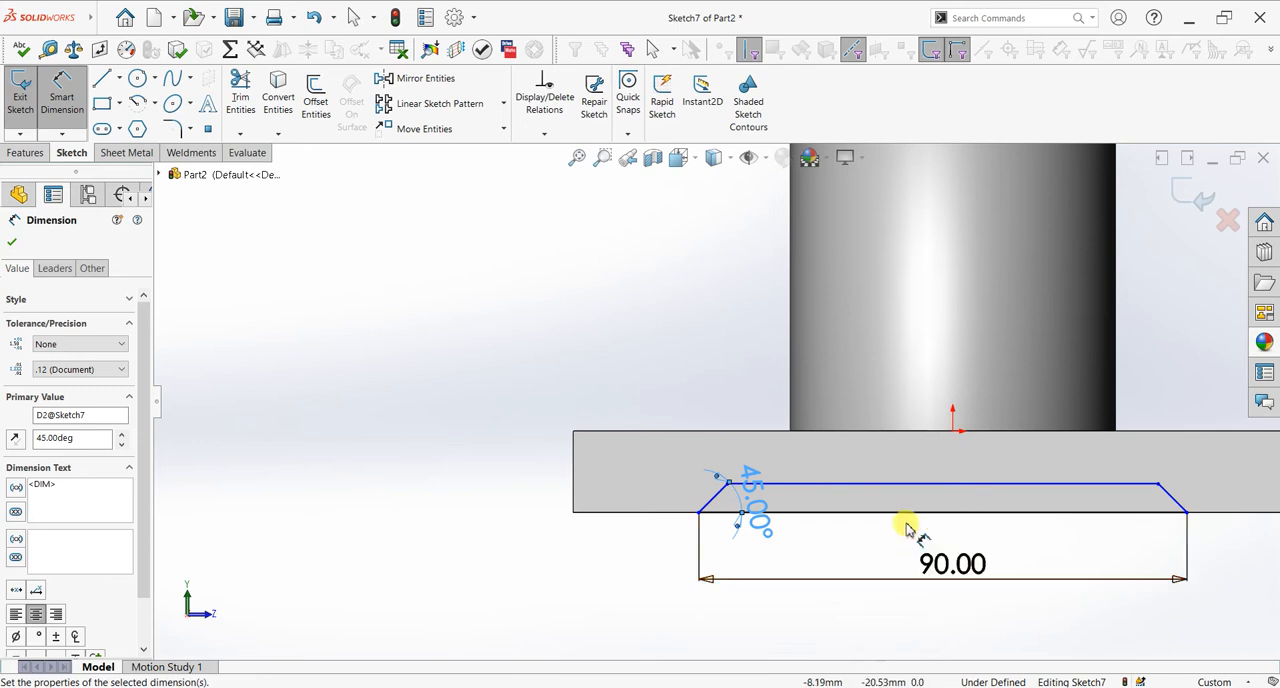
click(912, 472)
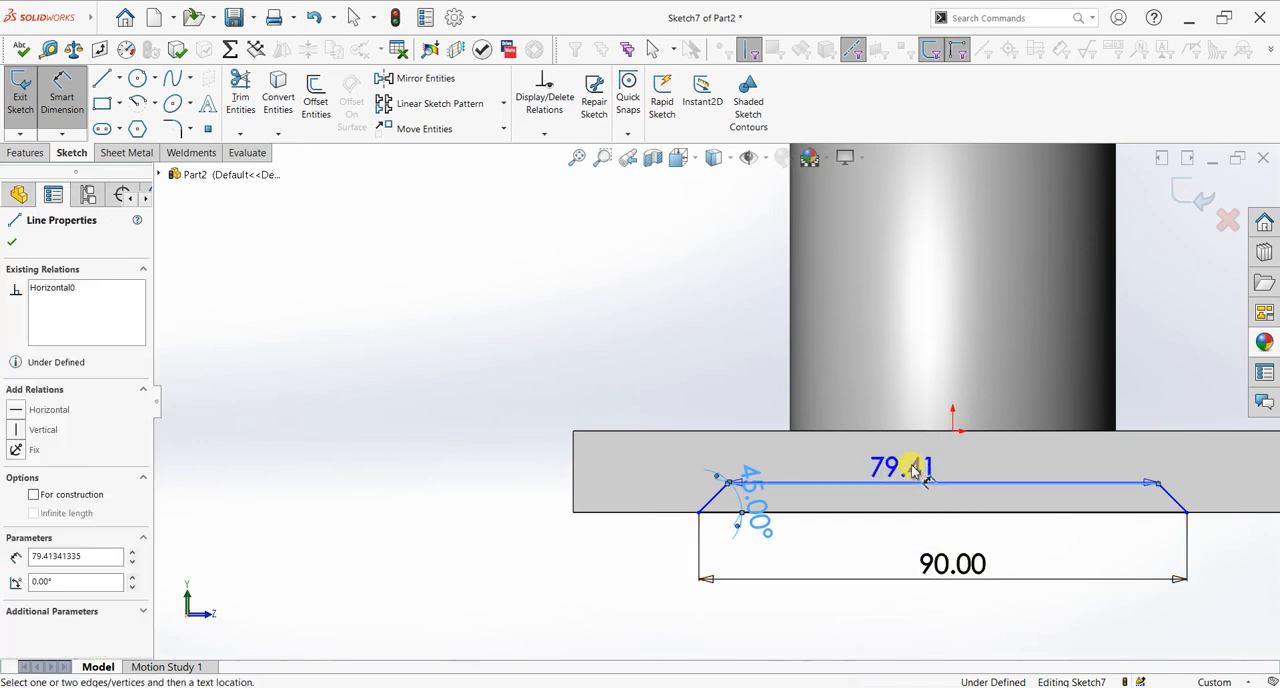
click(913, 458)
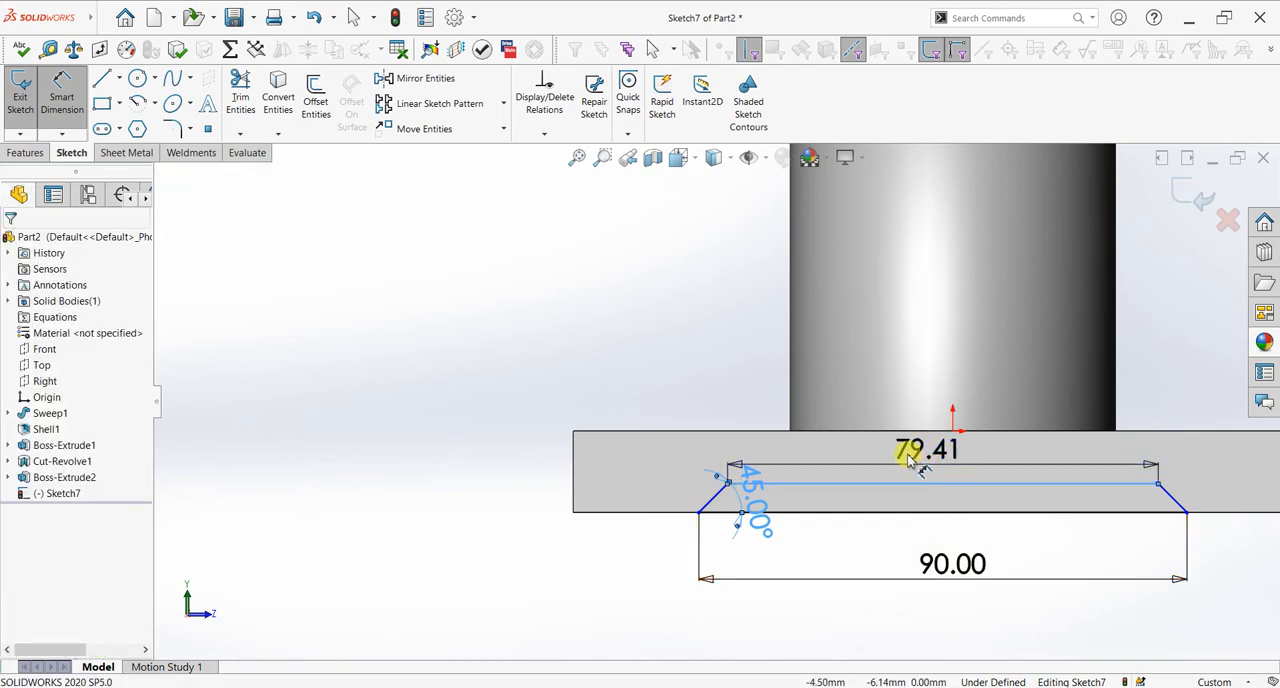
key(Return)
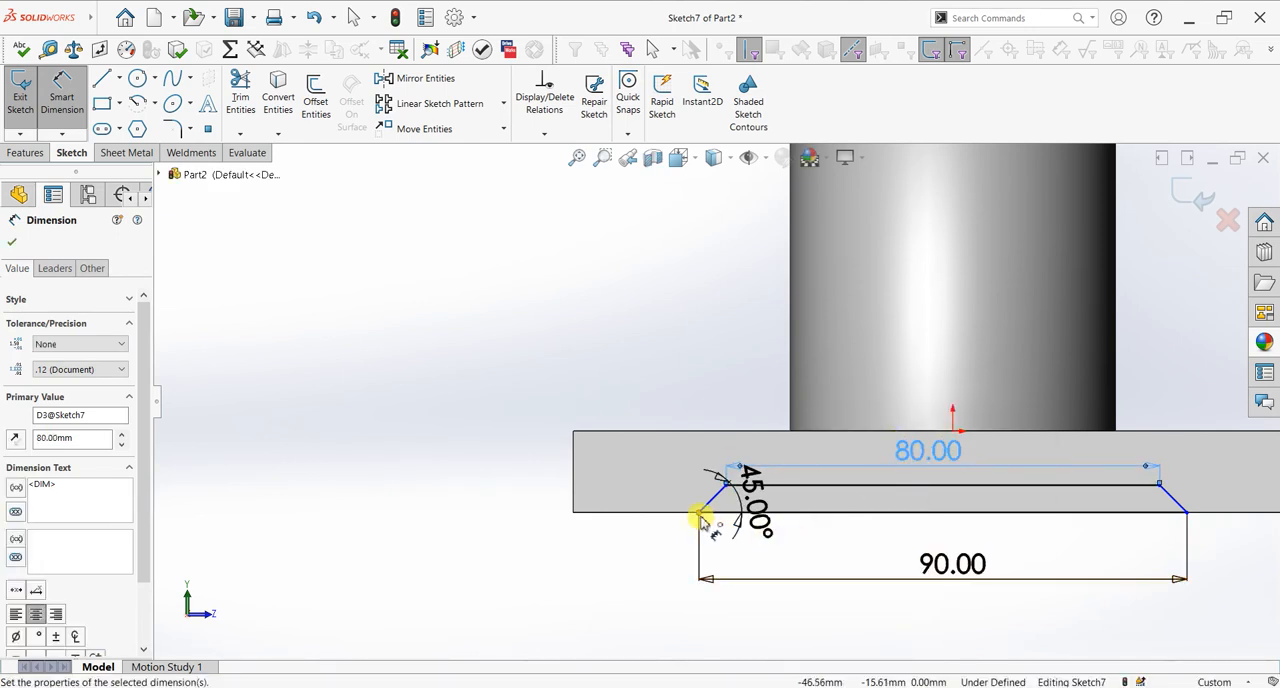
Step: Dimension the distance from the plate's lower corner to the nearest trapezoid corner and set it to 20 mm
click(620, 532)
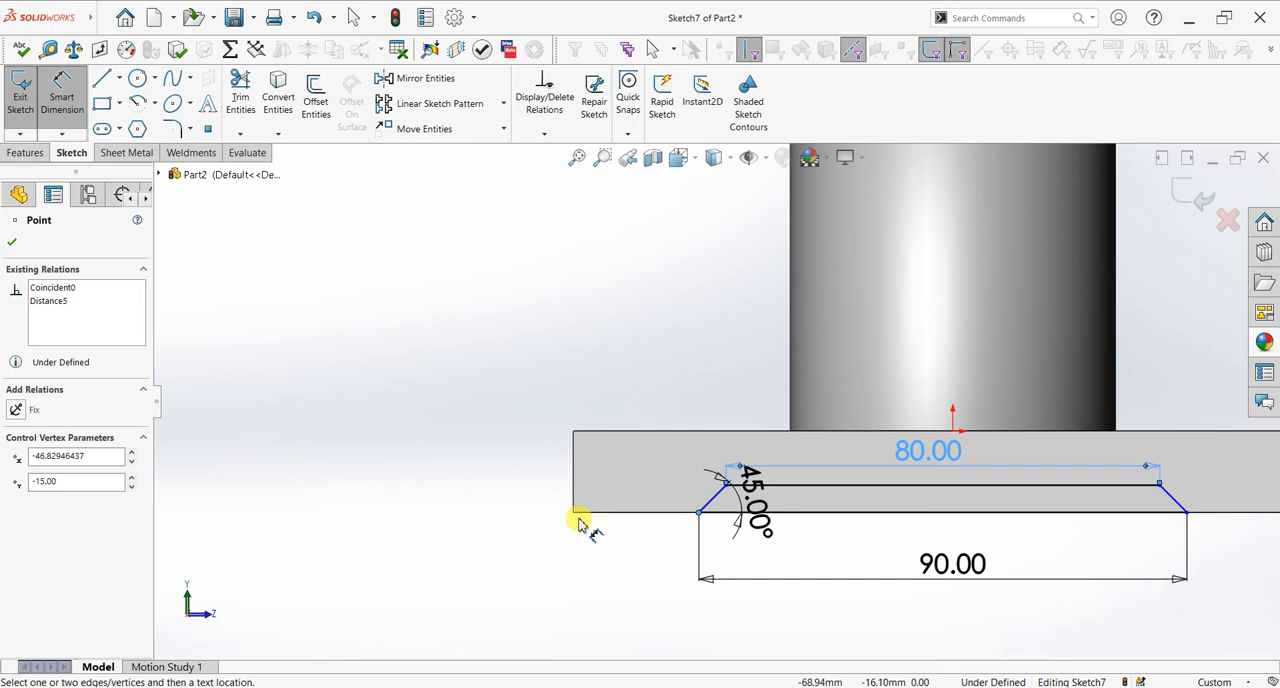
click(574, 514)
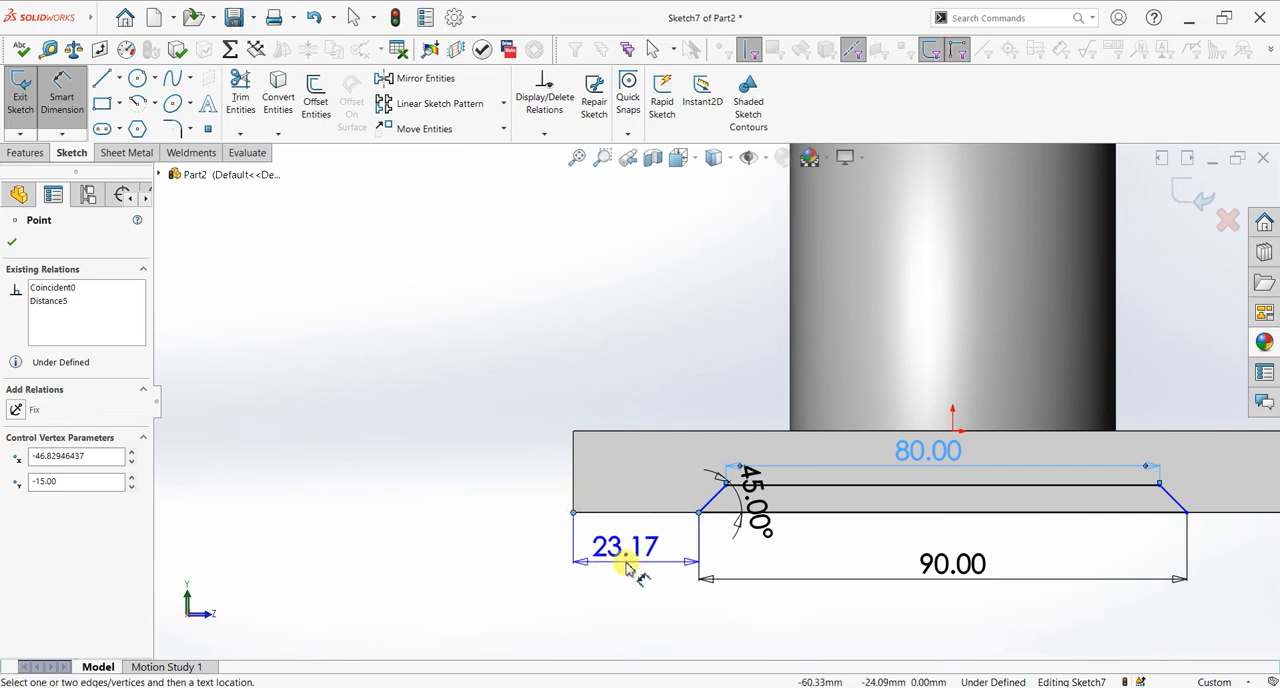
click(624, 562)
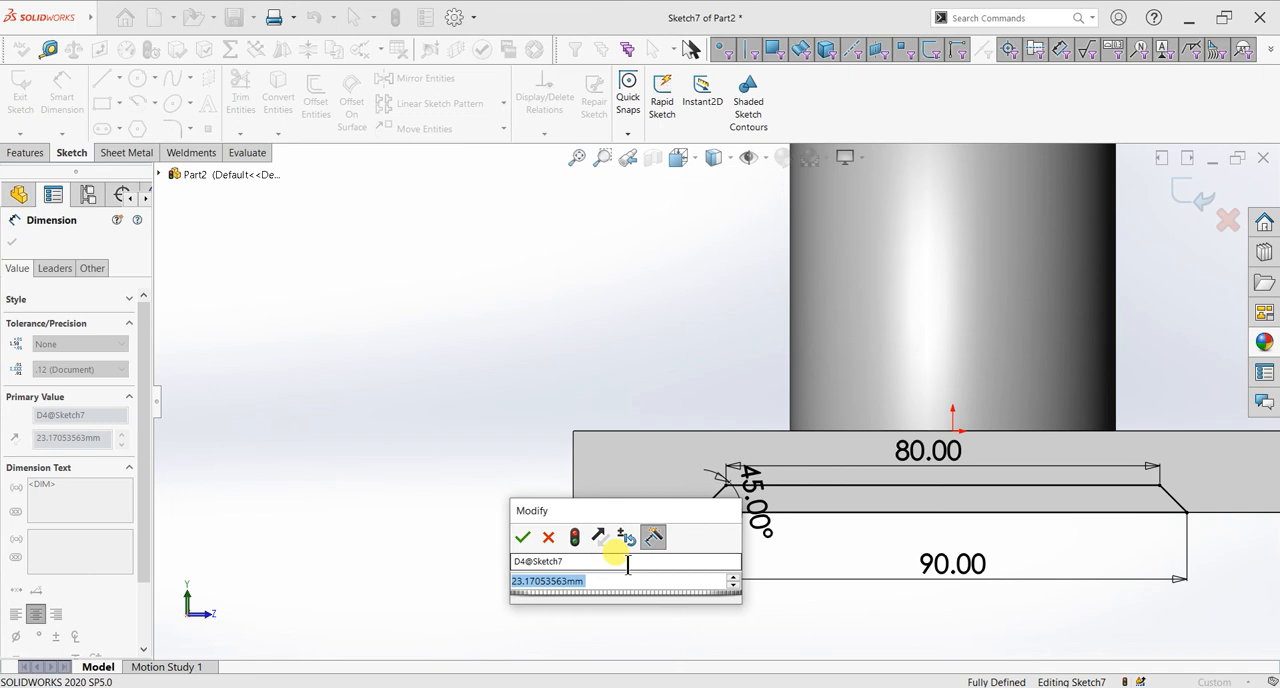
text(20)
key(Return)
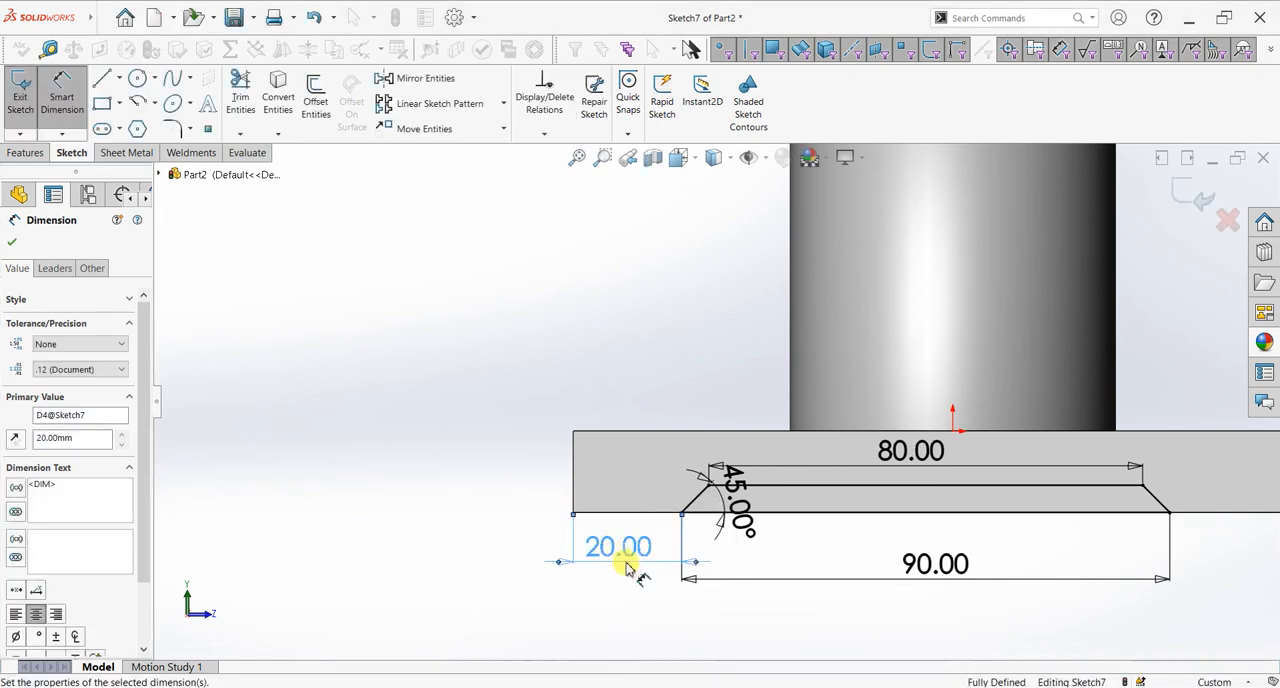
Step: Change the distance between the plate's corner and the trapezoid to 25 mm and finish dimensioning
scroll(943, 583, up, 3)
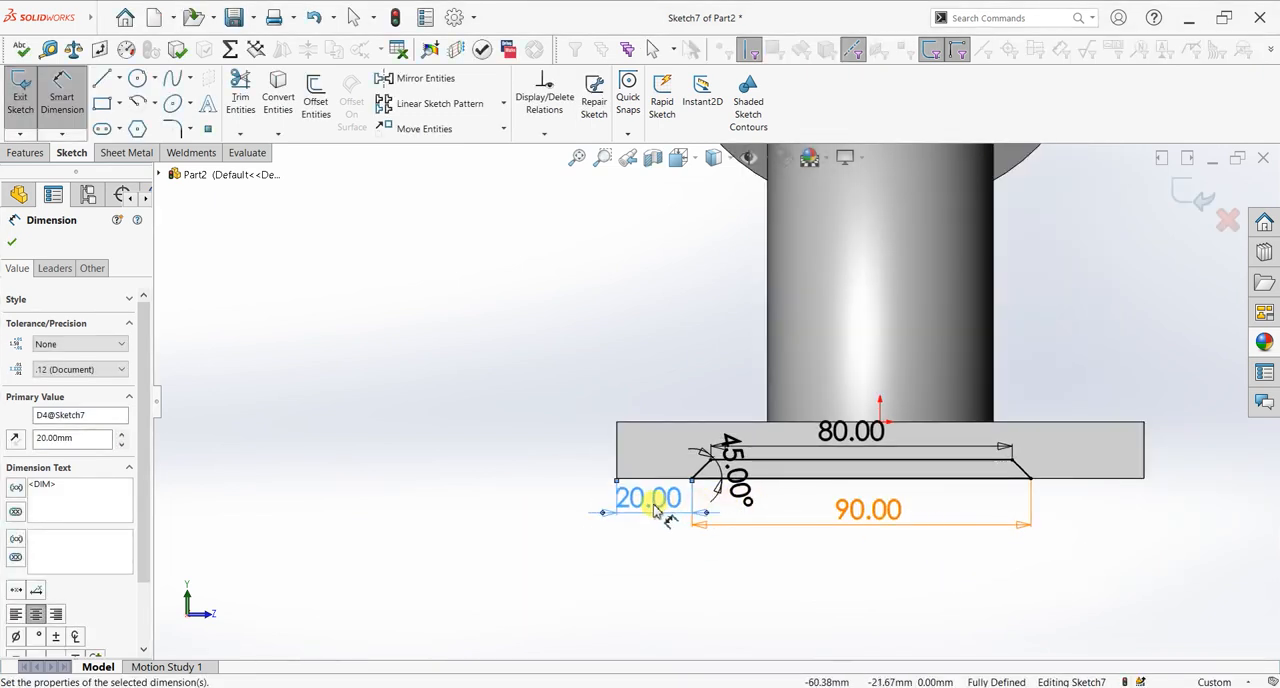
double_click(653, 506)
text(20)
key(Return)
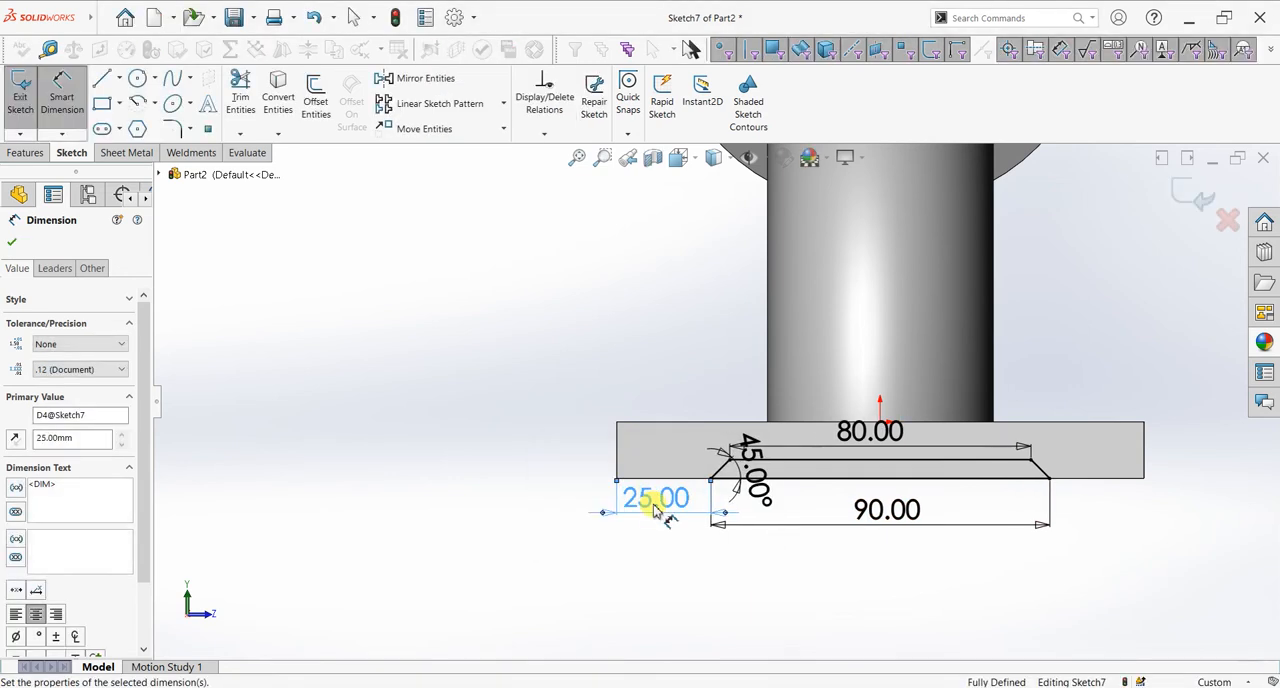
click(12, 242)
Step: Cut-extrude the trapezoid through the base plate with Through All in both Direction 1 and Direction 2
click(26, 154)
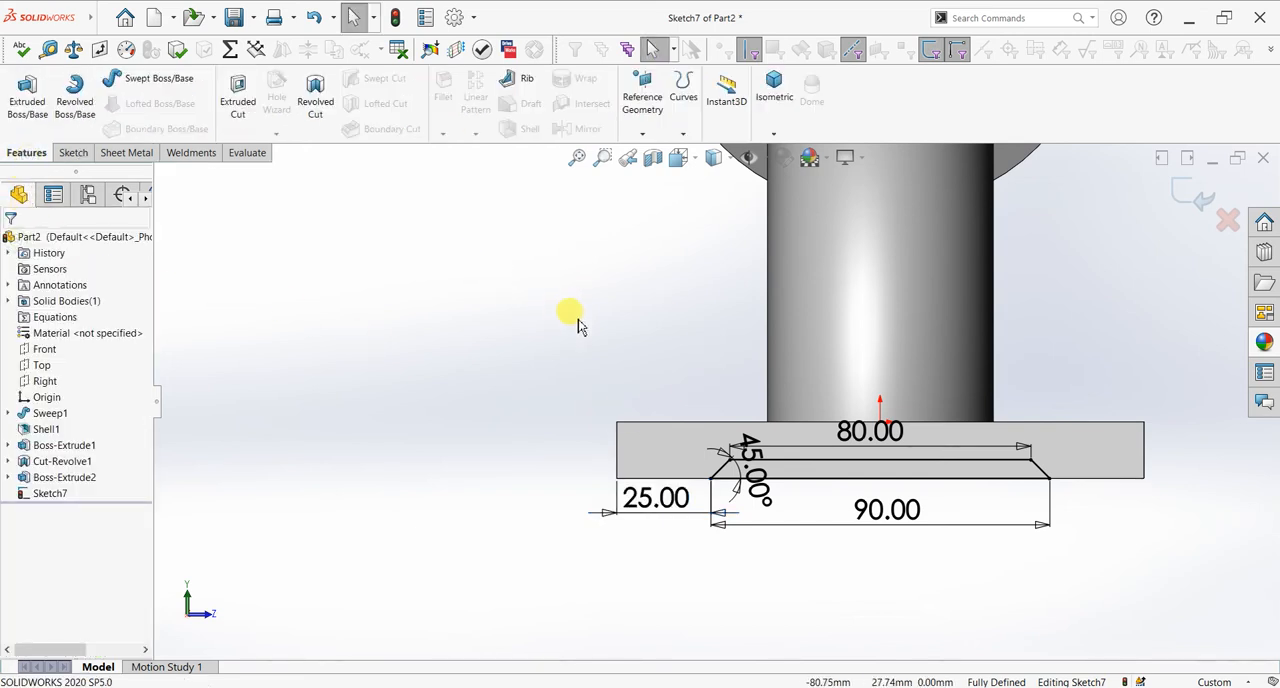
mouse_move(627, 383)
middle_down()
mouse_move(594, 391)
mouse_move(563, 434)
middle_up()
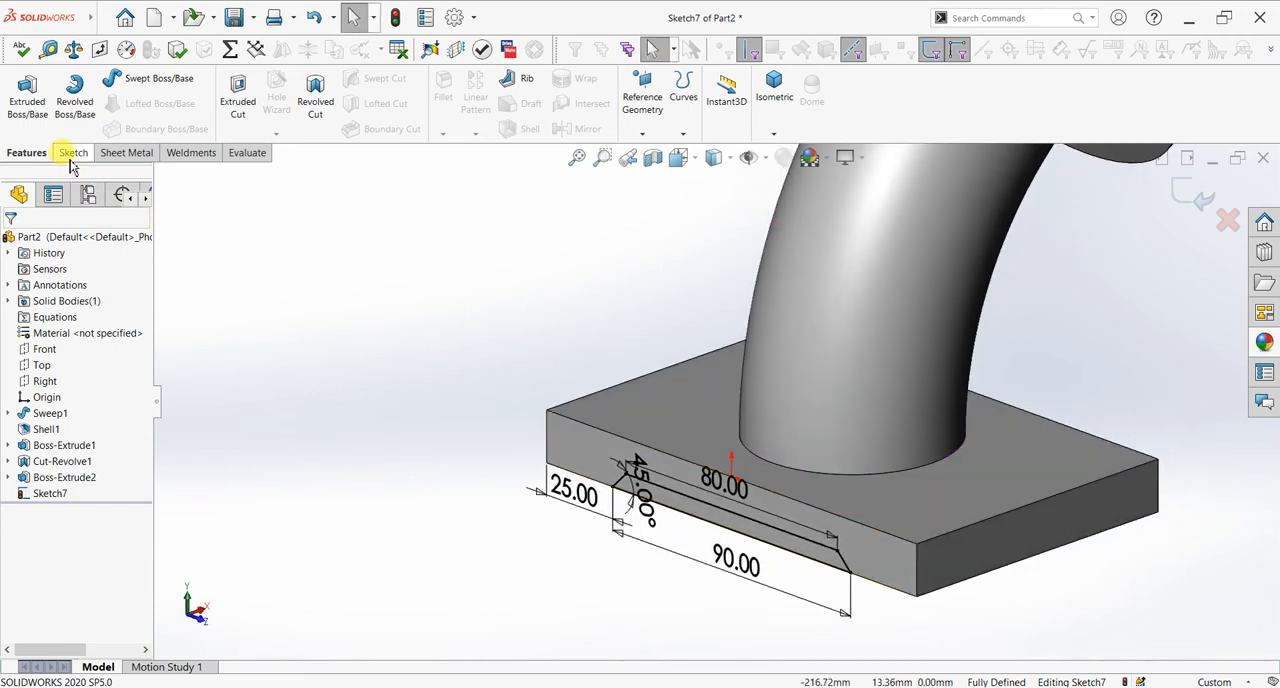
click(238, 104)
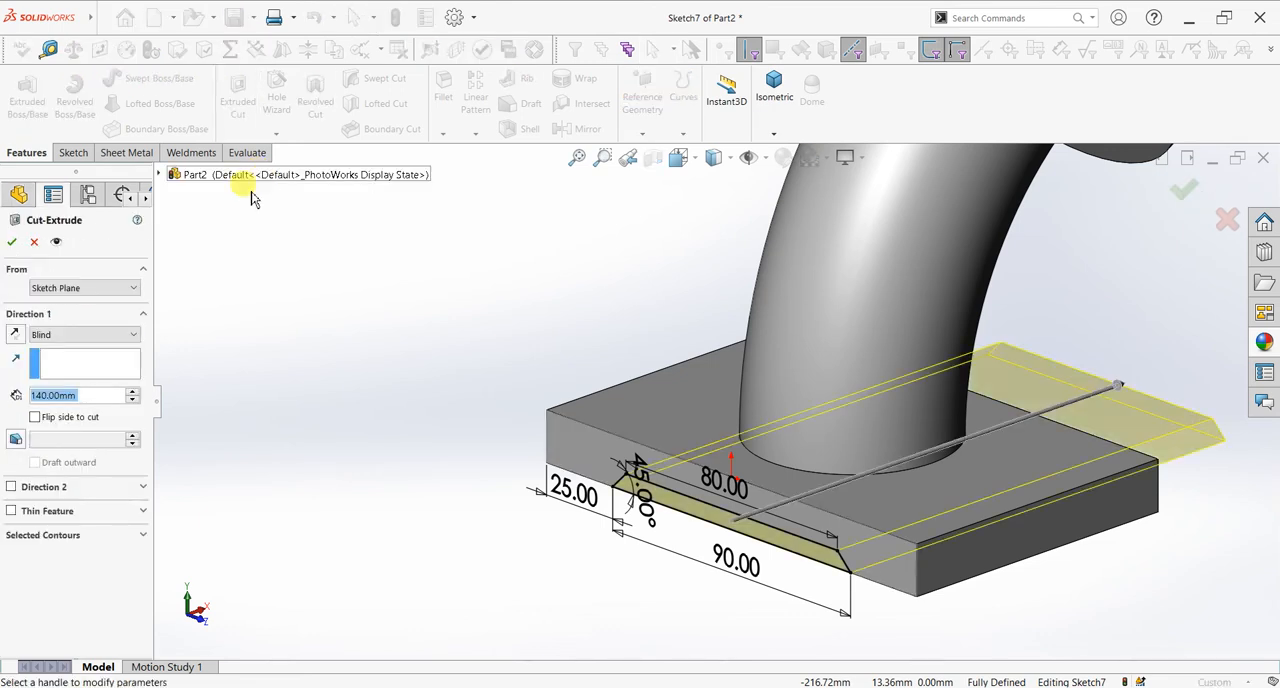
click(57, 336)
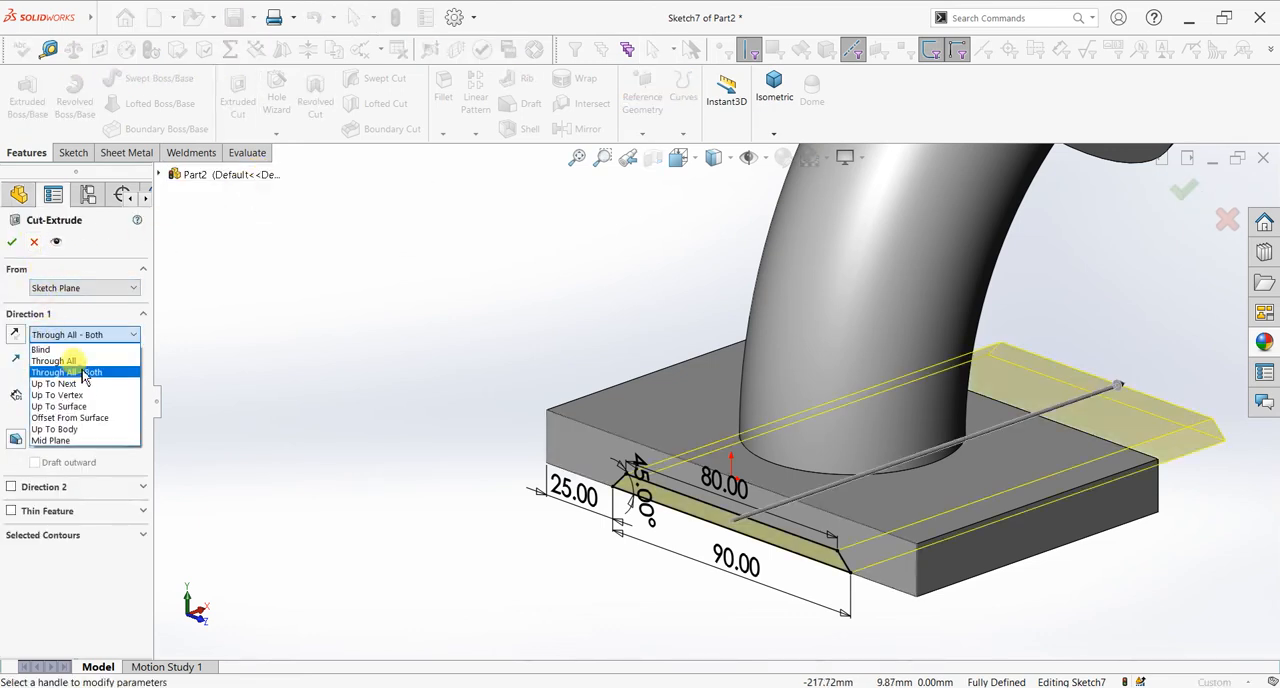
click(83, 373)
click(90, 337)
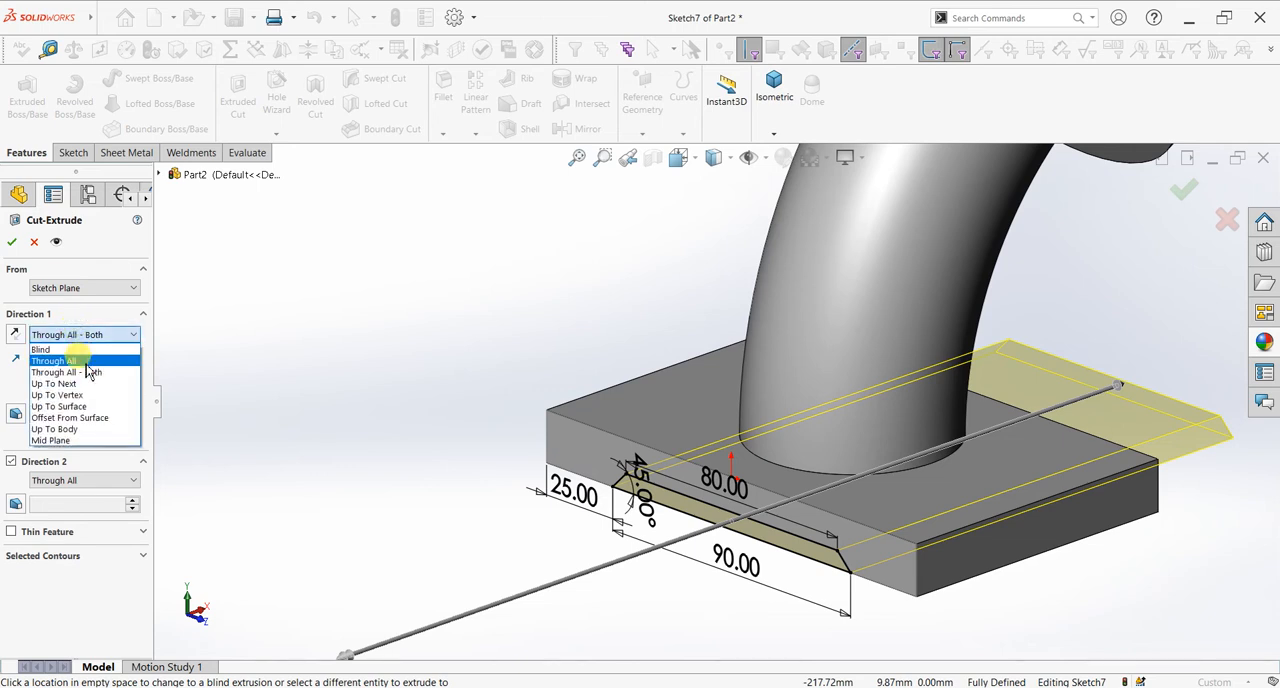
click(80, 361)
click(12, 242)
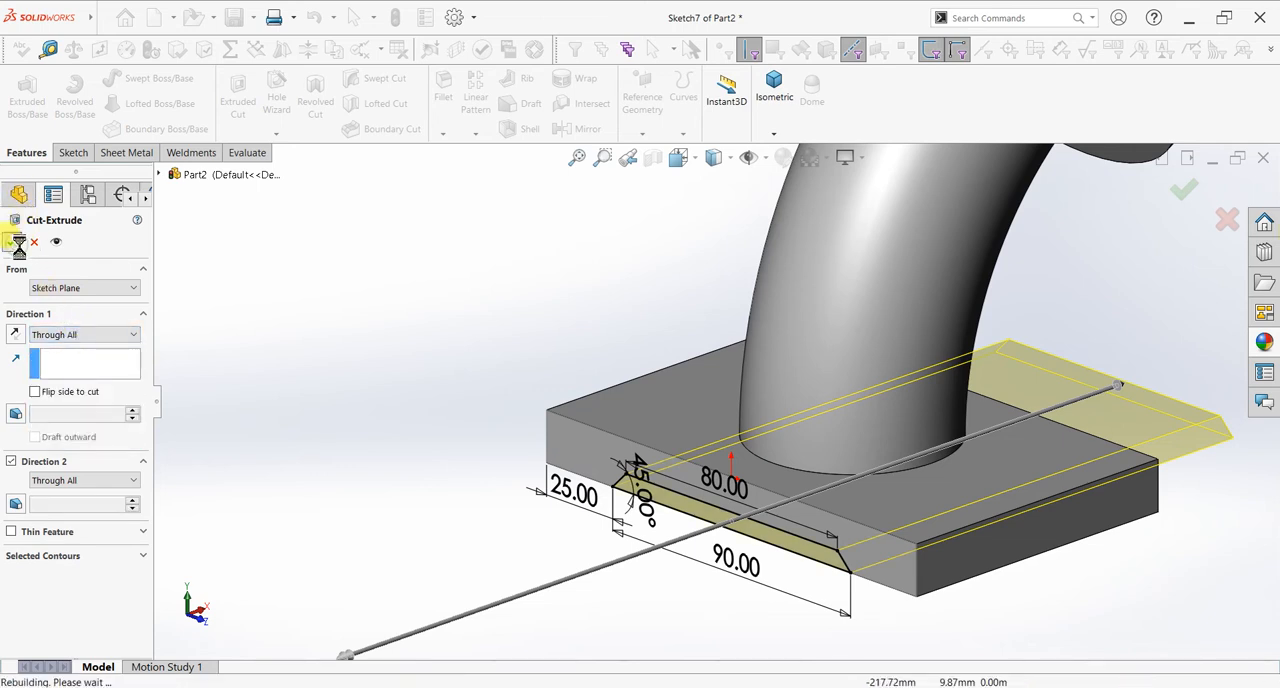
middle_drag(669, 491, 706, 283)
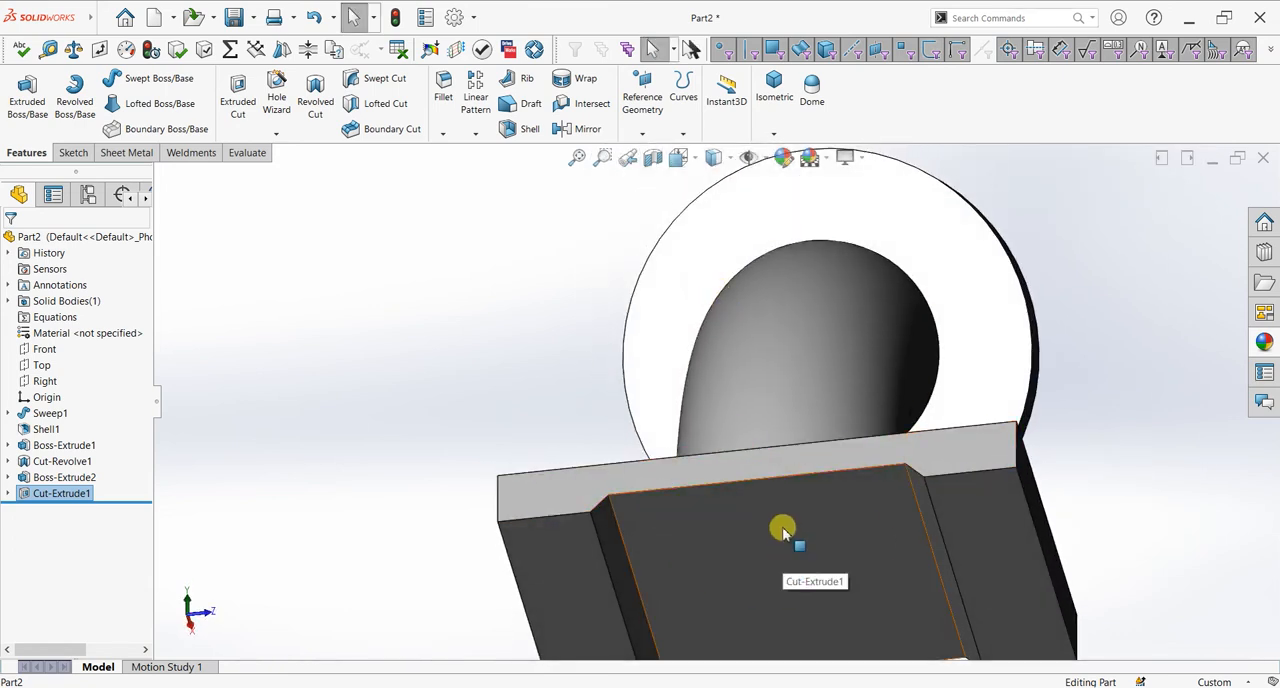
scroll(776, 420, up, 3)
middle_drag(931, 391, 768, 615)
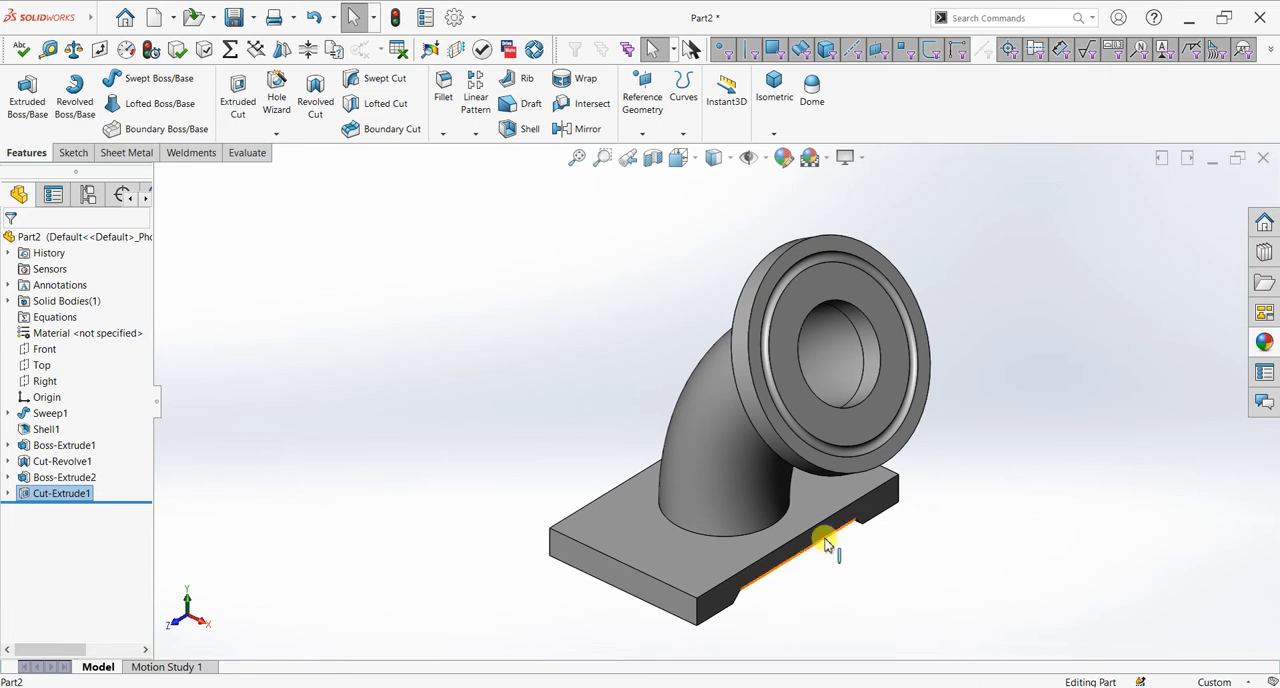
middle_drag(886, 587, 931, 583)
Step: Sketch a slanted construction centerline about 22 mm long on the Front plane, crossing the pipe bend's outer curve
key(space)
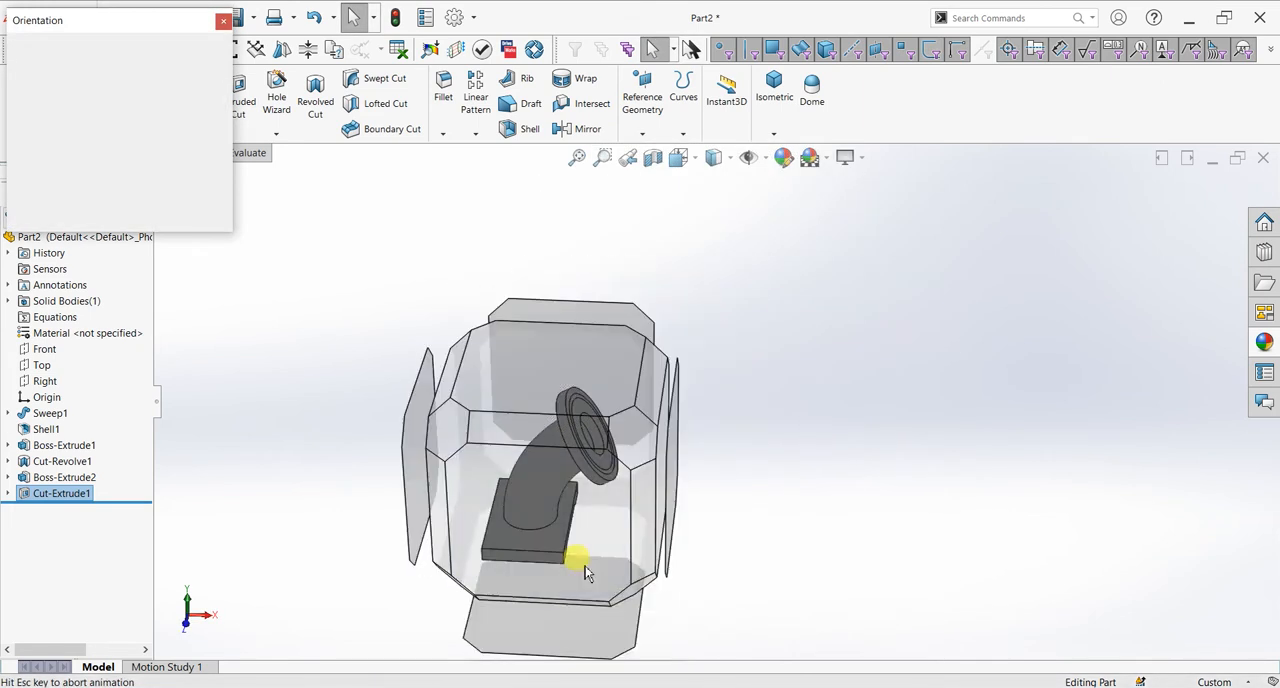
click(539, 525)
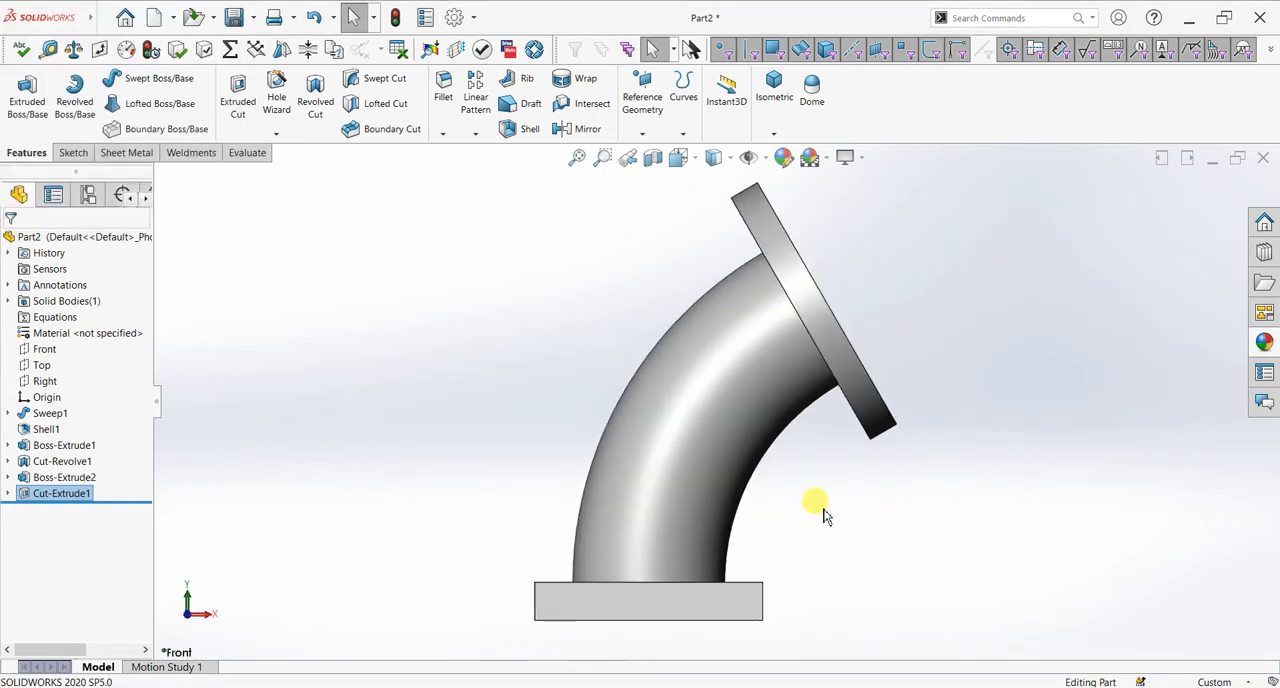
click(74, 154)
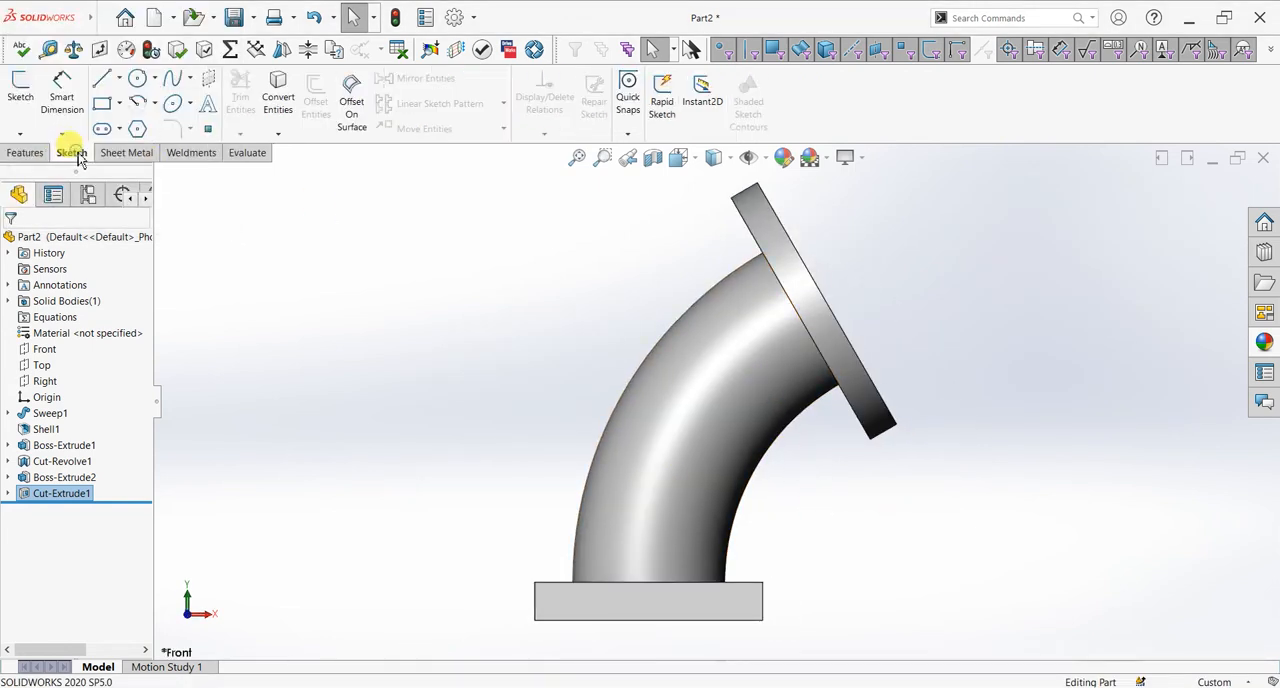
click(42, 355)
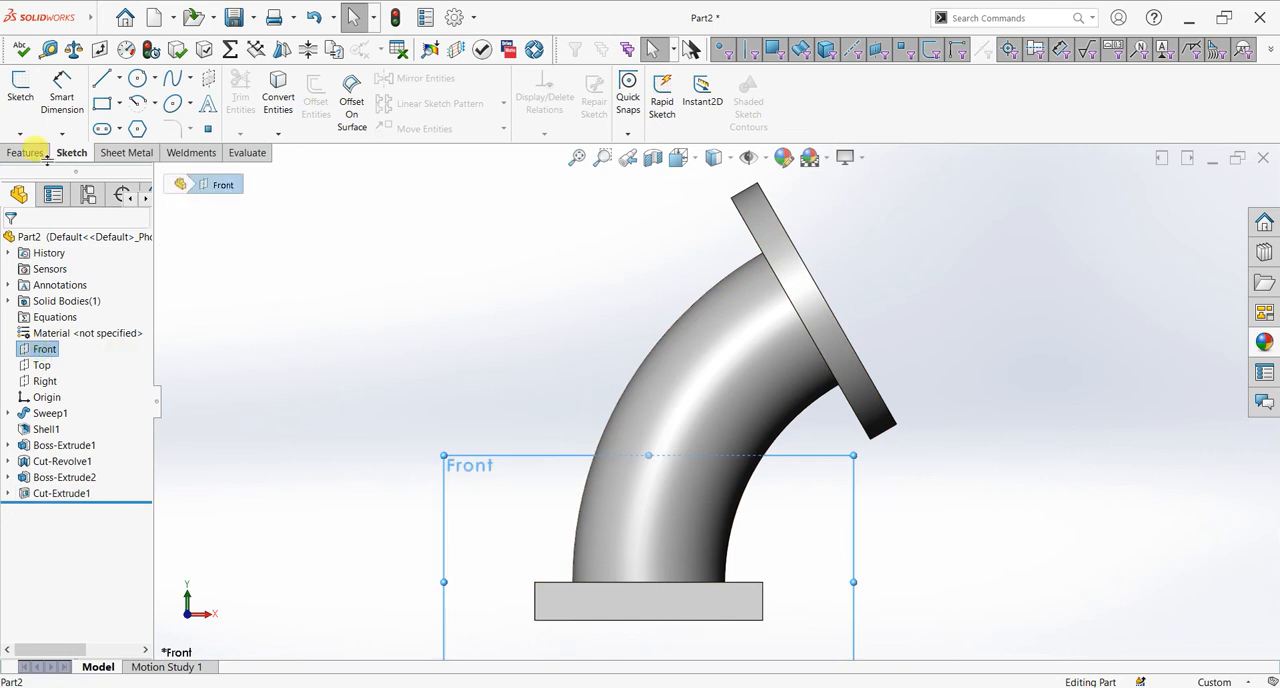
click(22, 95)
click(119, 78)
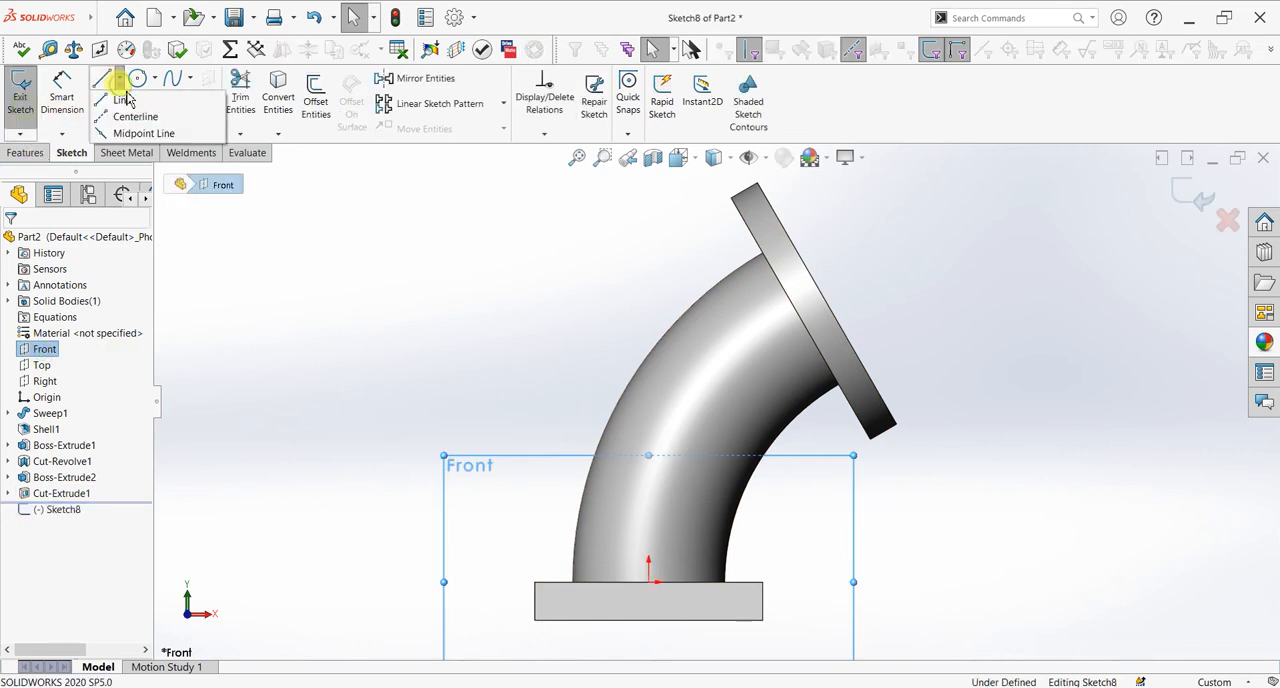
click(134, 117)
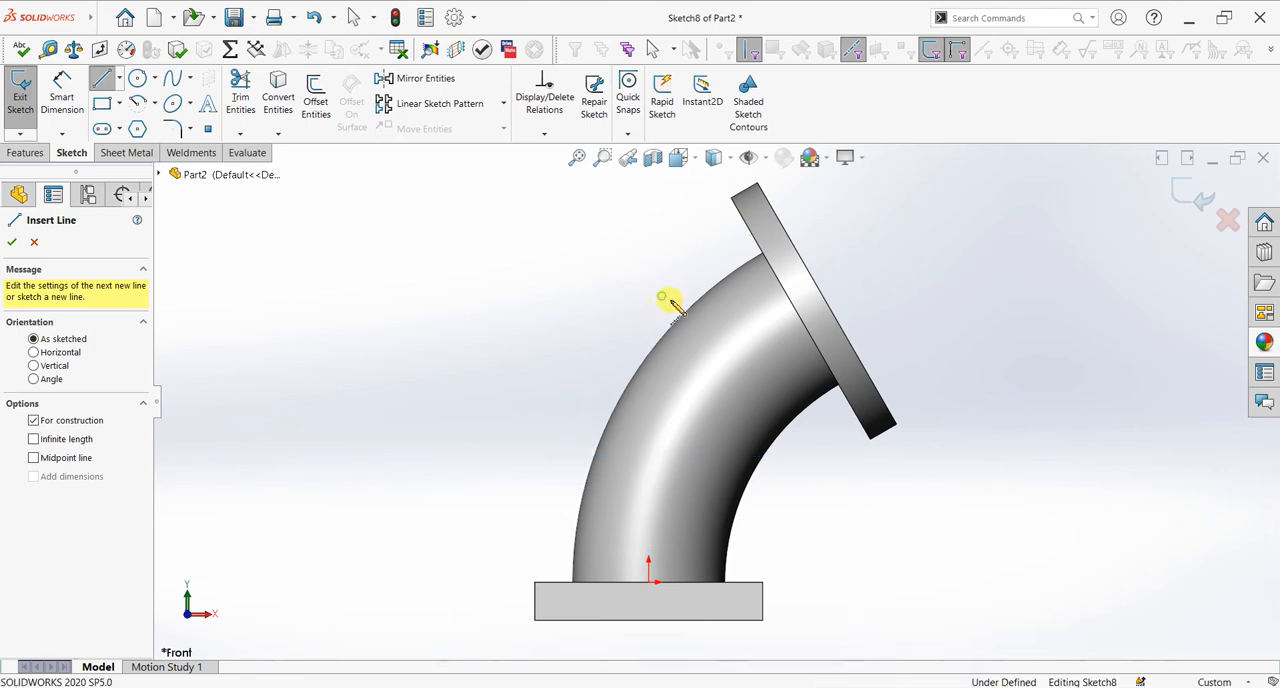
click(663, 298)
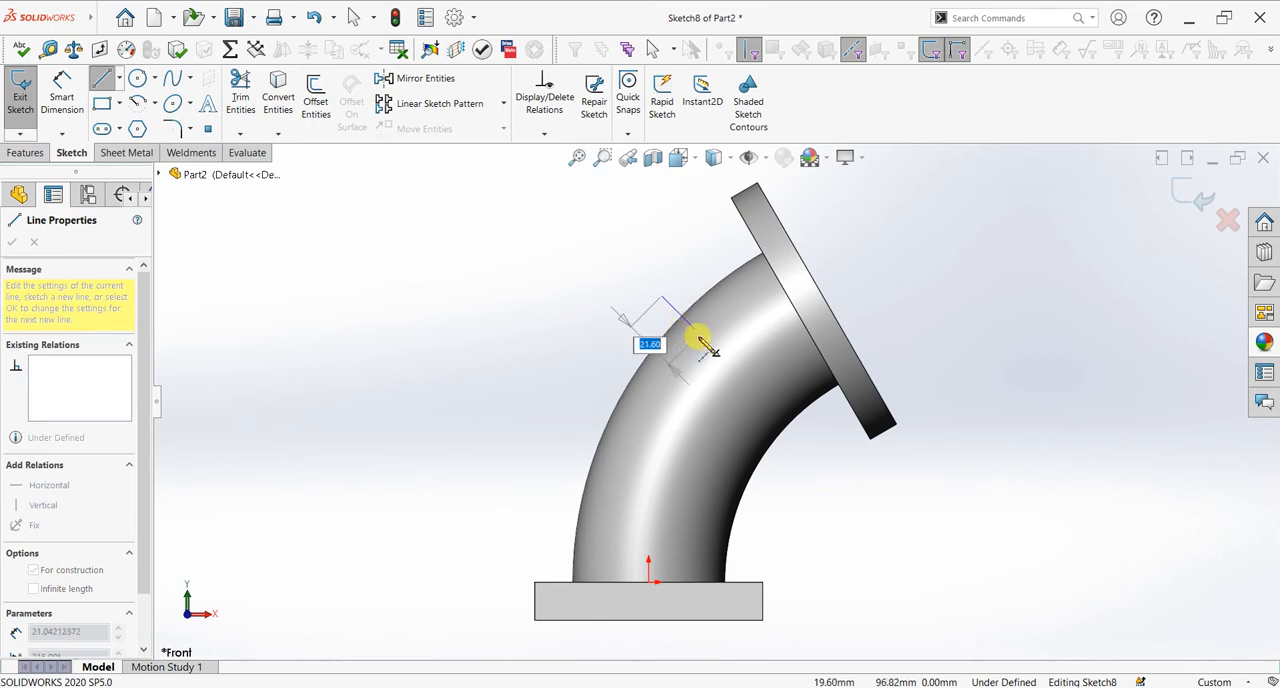
click(700, 335)
right_click(688, 266)
click(698, 276)
Step: Dimension the angle between the centerline and the upper flange's outer face and set it to 20°
scroll(698, 280, down, 3)
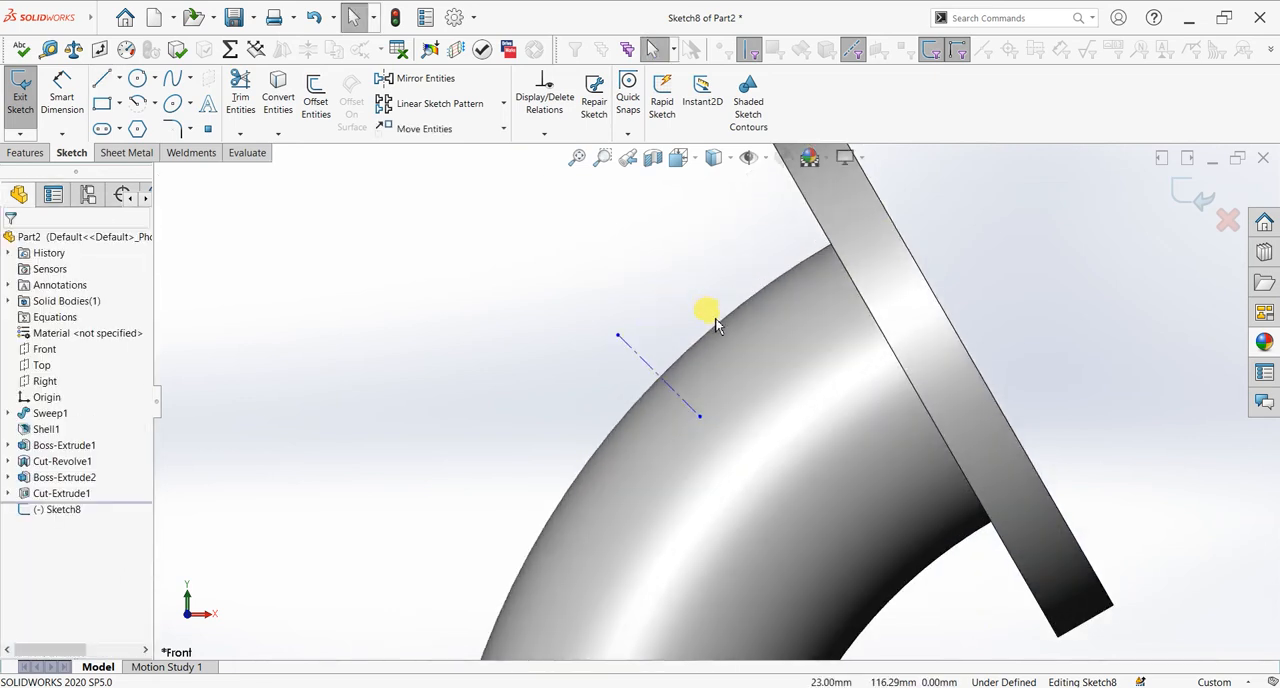
scroll(728, 452, up, 2)
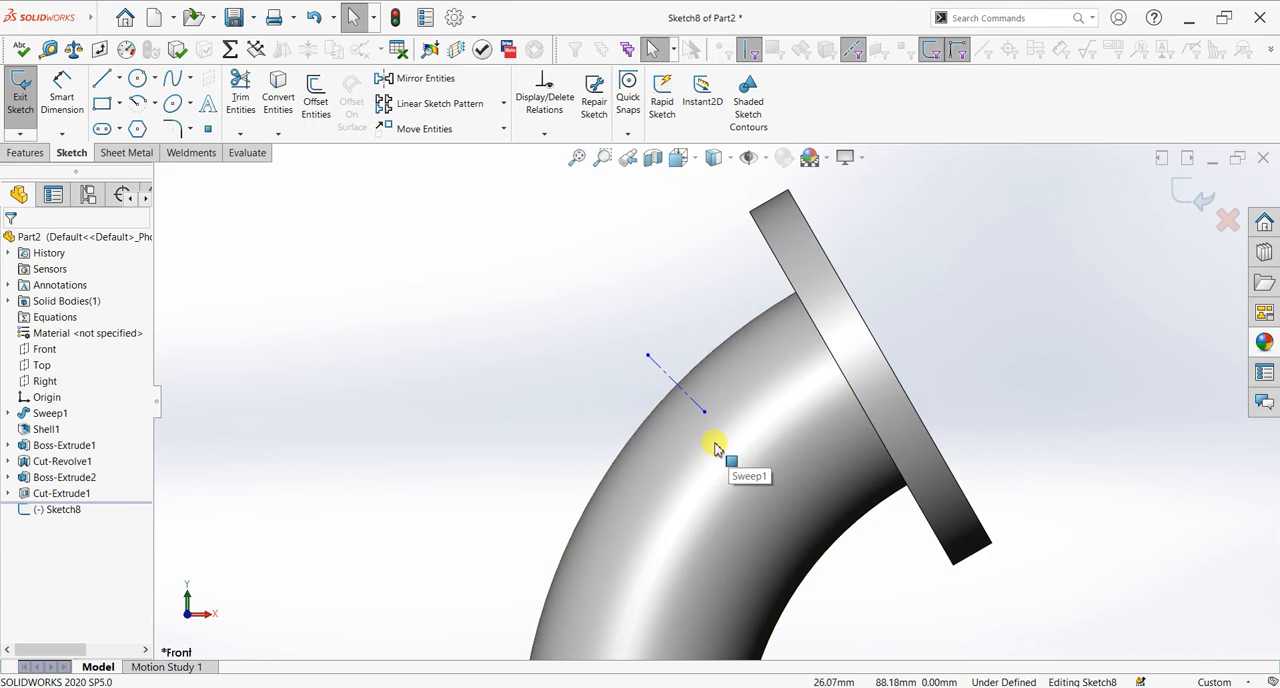
click(62, 92)
click(694, 400)
click(880, 348)
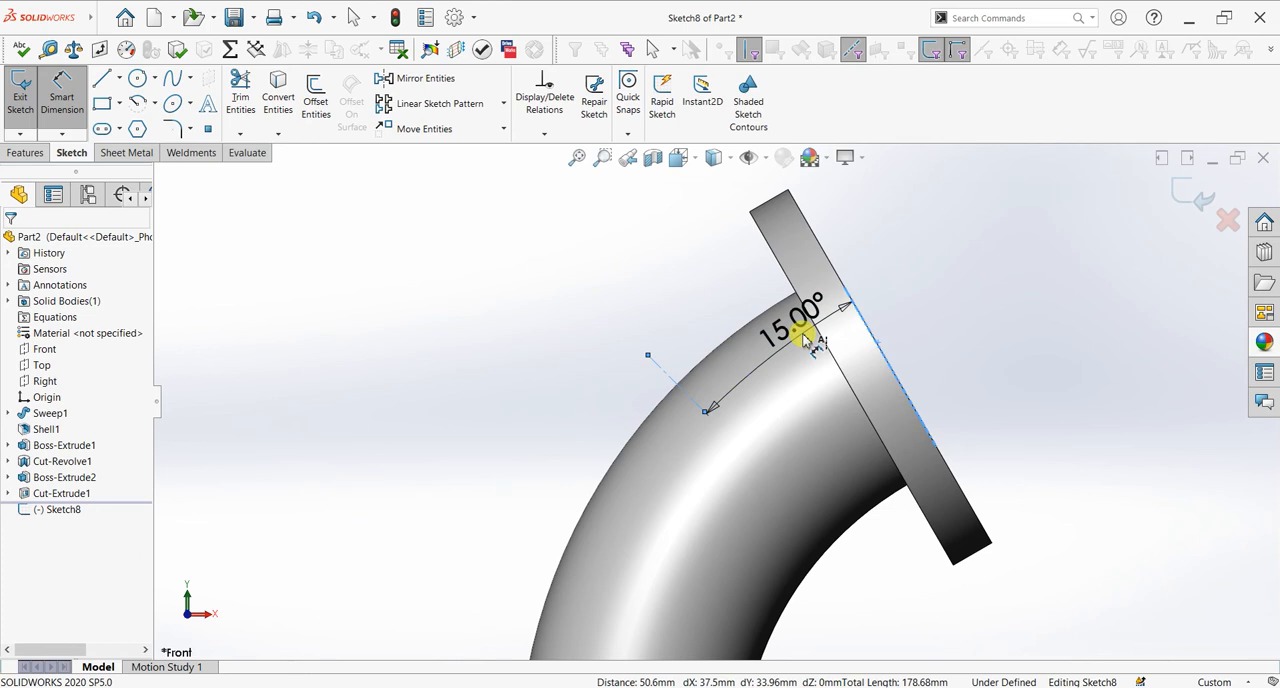
click(803, 340)
key(Return)
scroll(803, 340, up, 5)
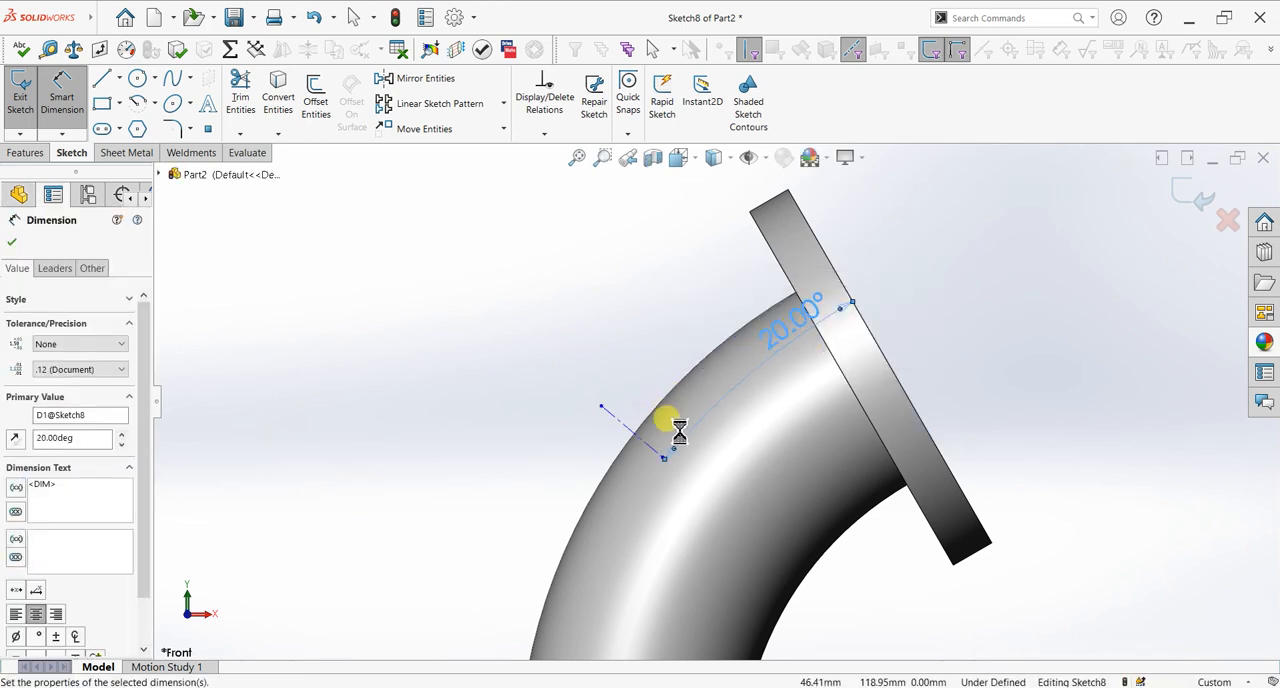
Step: Dimension the height of the centerline's outer endpoint above the base plate's top edge as 100 mm and exit the sketch
scroll(675, 445, down, 3)
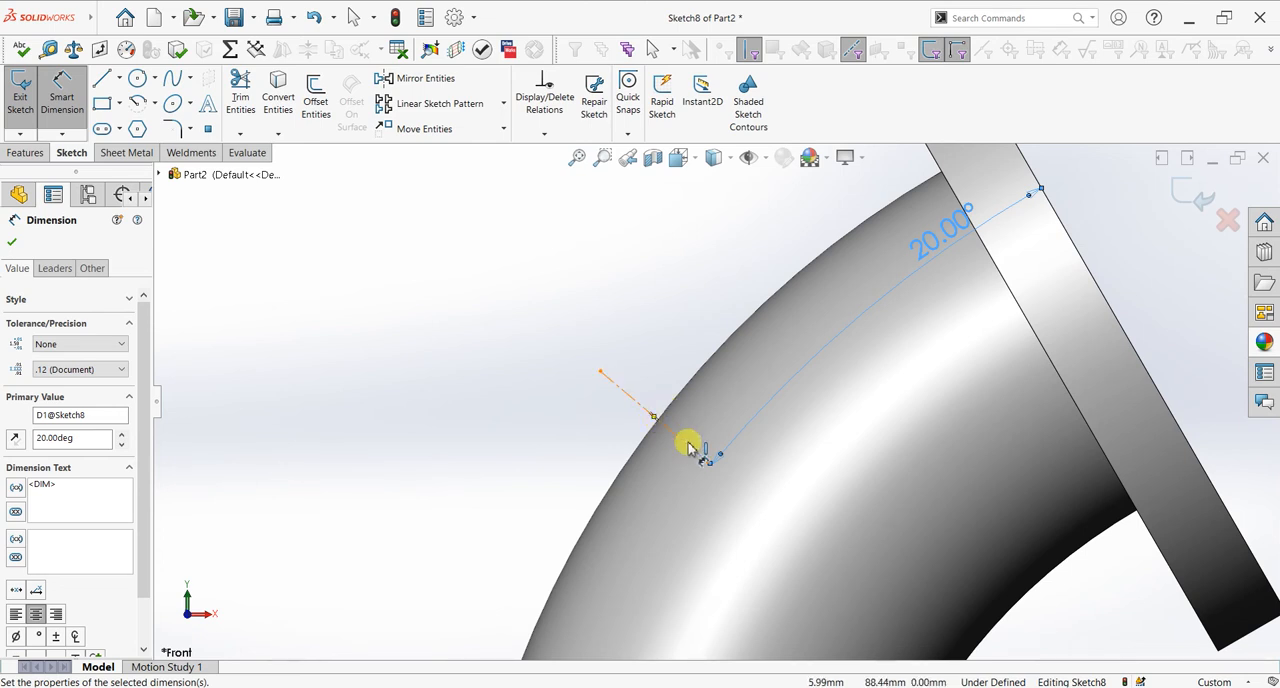
click(602, 375)
scroll(612, 450, up, 5)
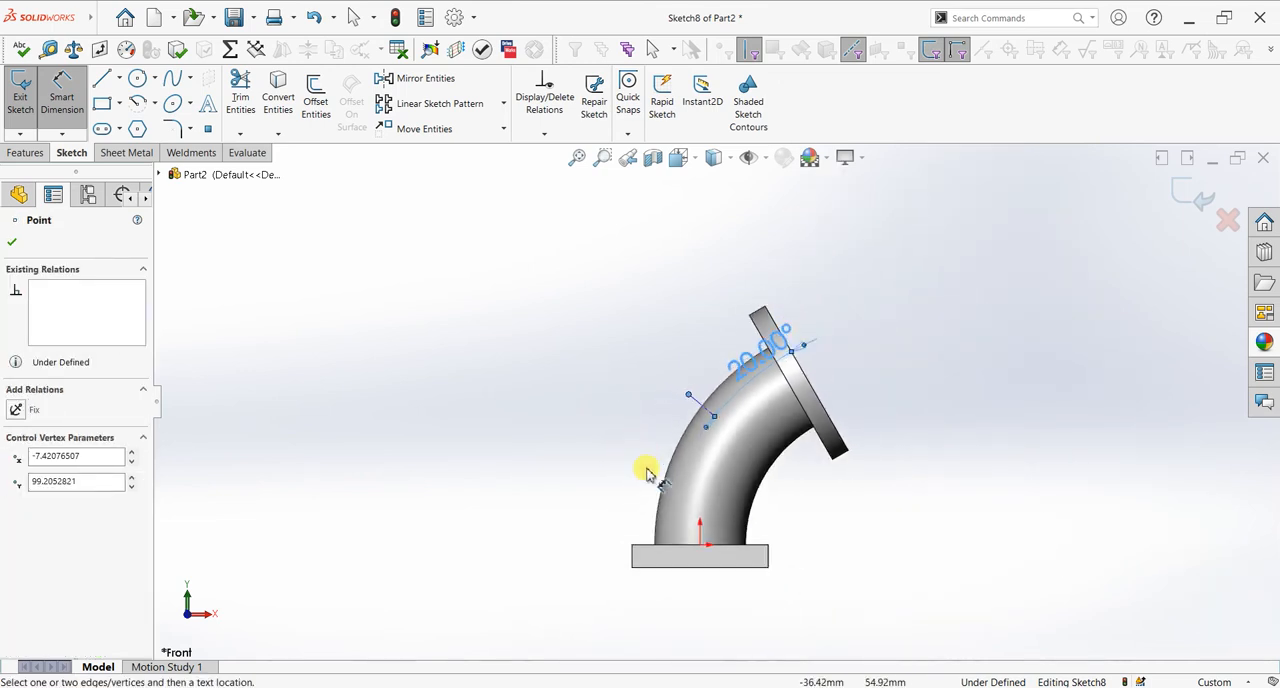
scroll(648, 480, down, 2)
click(648, 570)
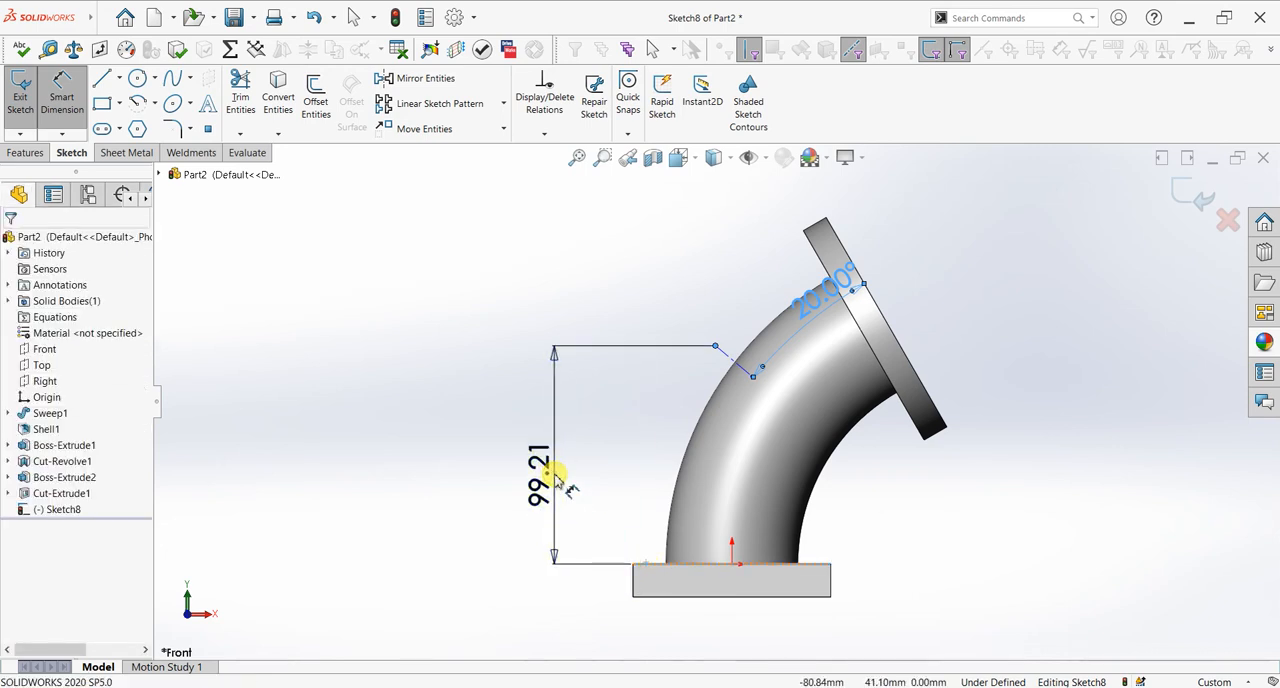
click(557, 478)
key(Return)
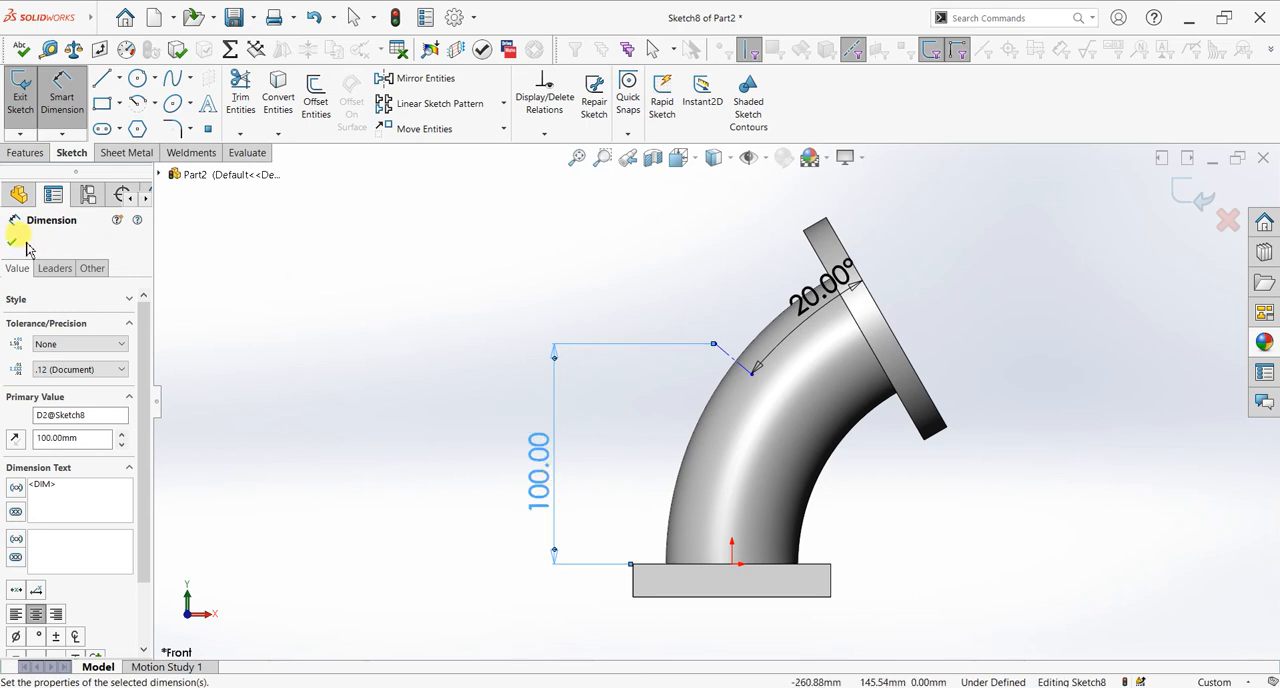
click(19, 243)
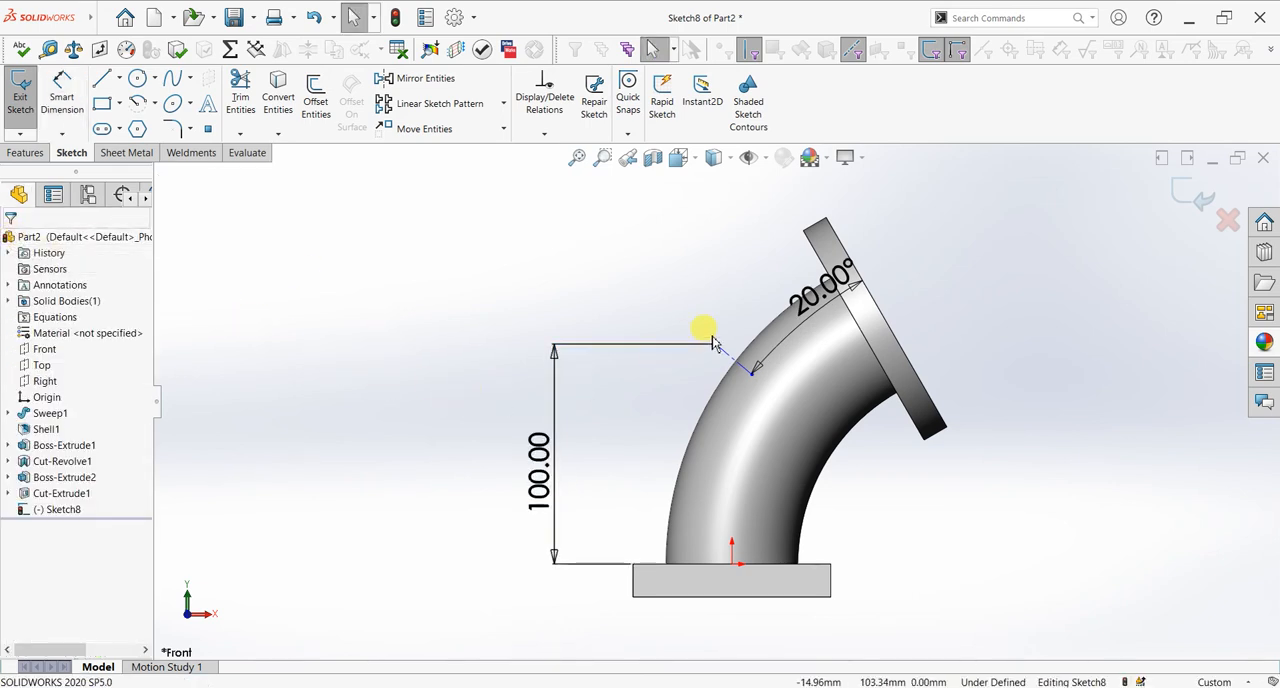
click(1170, 205)
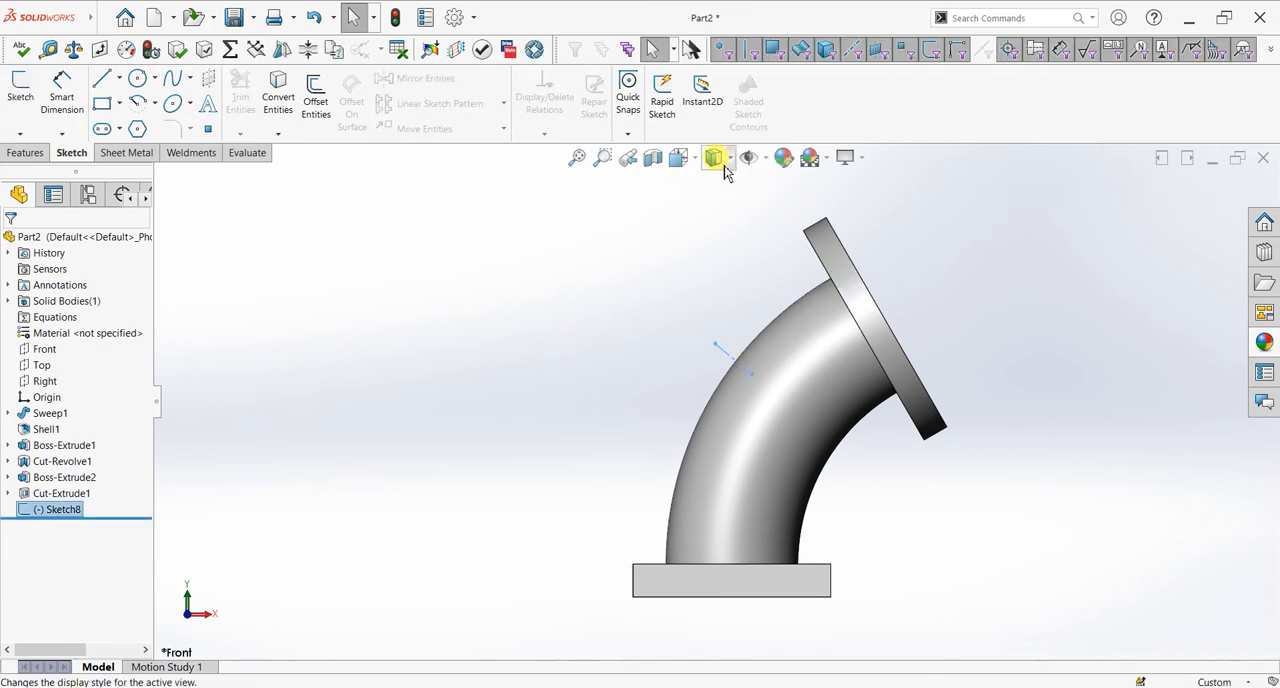
Step: Create a reference plane perpendicular to the sketched centerline and coincident with its outer endpoint
click(28, 153)
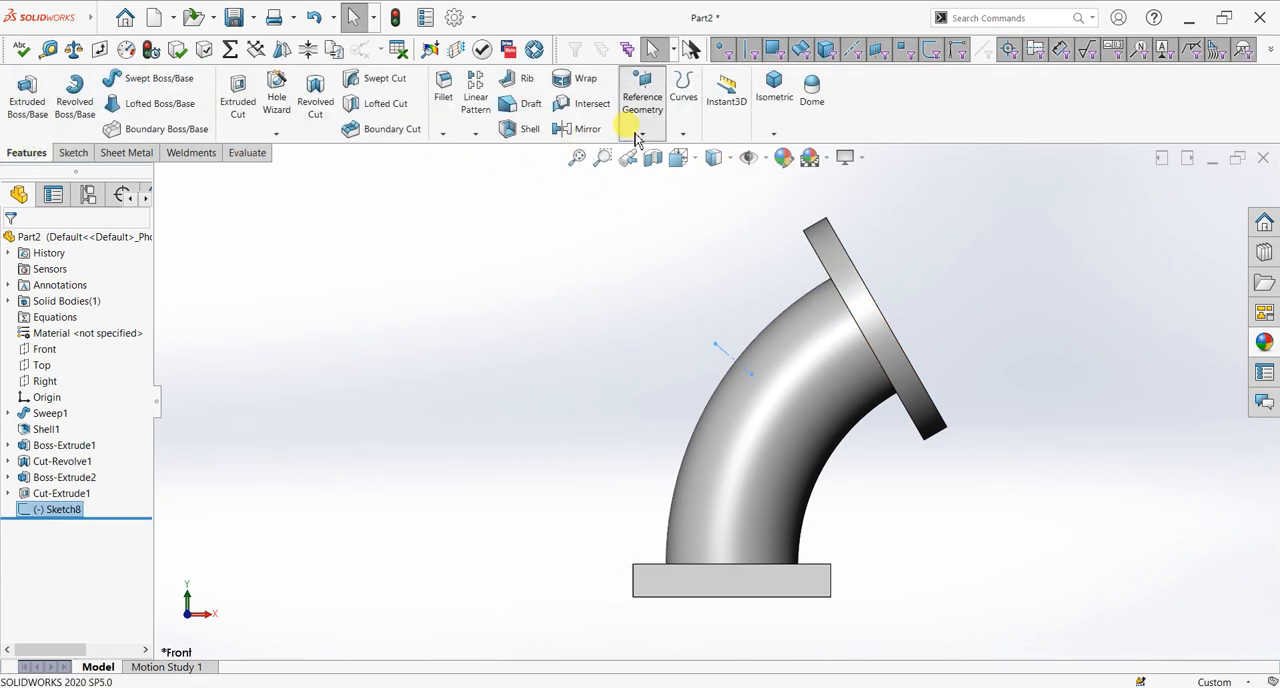
key(p)
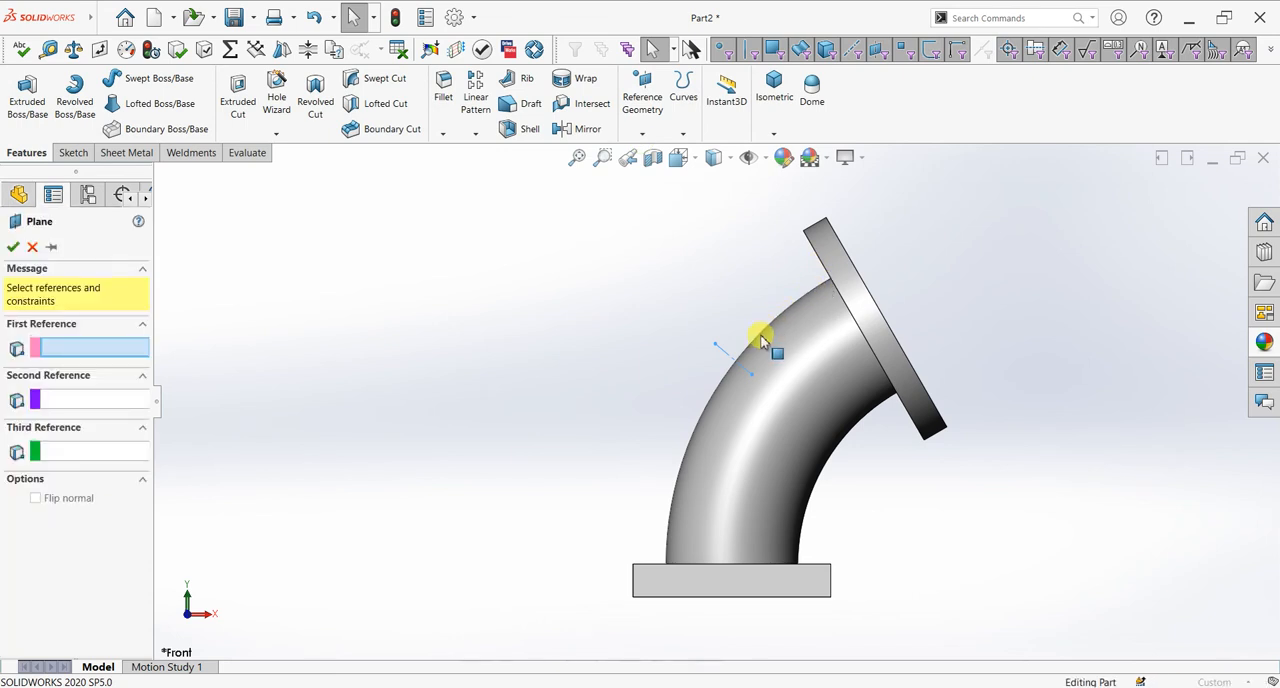
scroll(765, 334, down, 3)
click(702, 382)
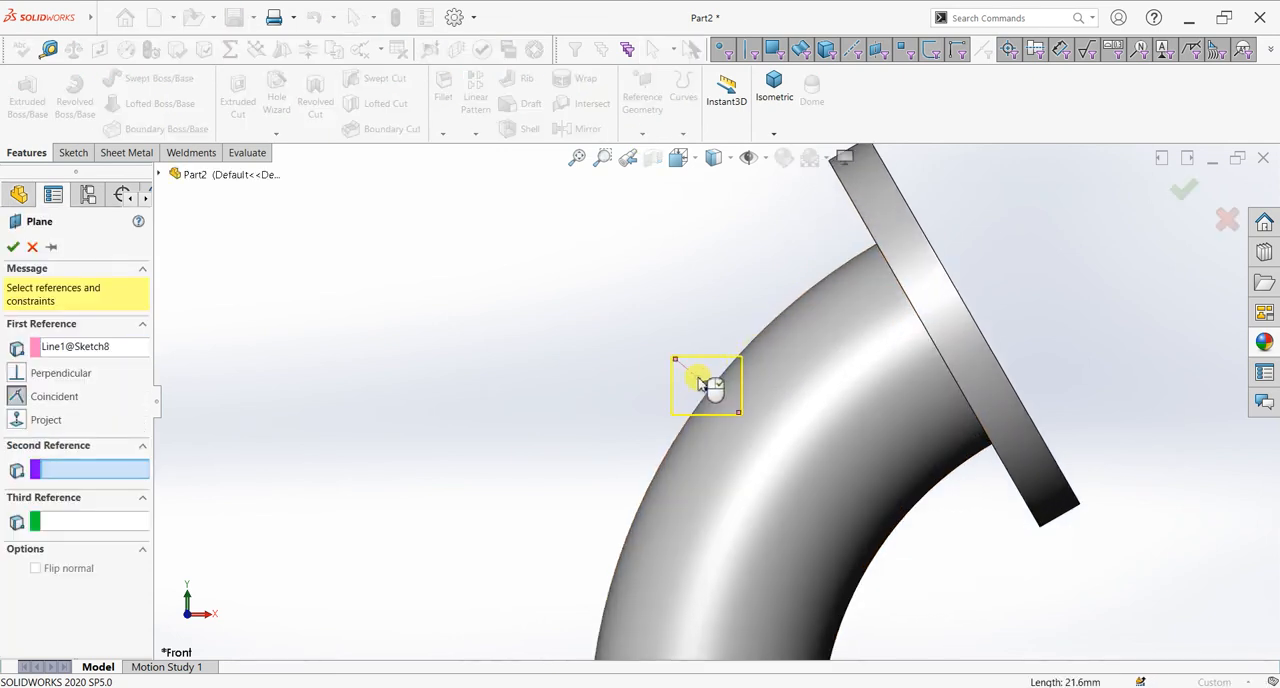
click(676, 367)
mouse_move(617, 383)
middle_down()
mouse_move(621, 402)
mouse_move(690, 458)
mouse_move(650, 471)
mouse_move(707, 525)
mouse_move(680, 515)
middle_up()
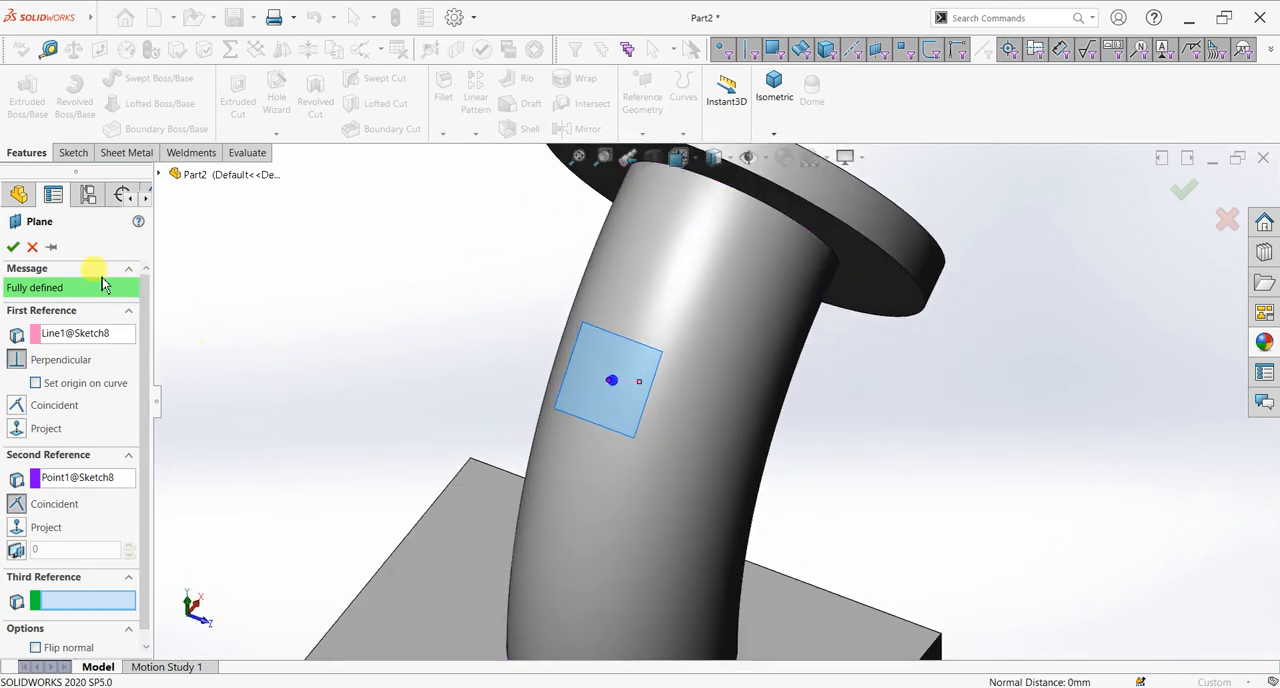
click(12, 246)
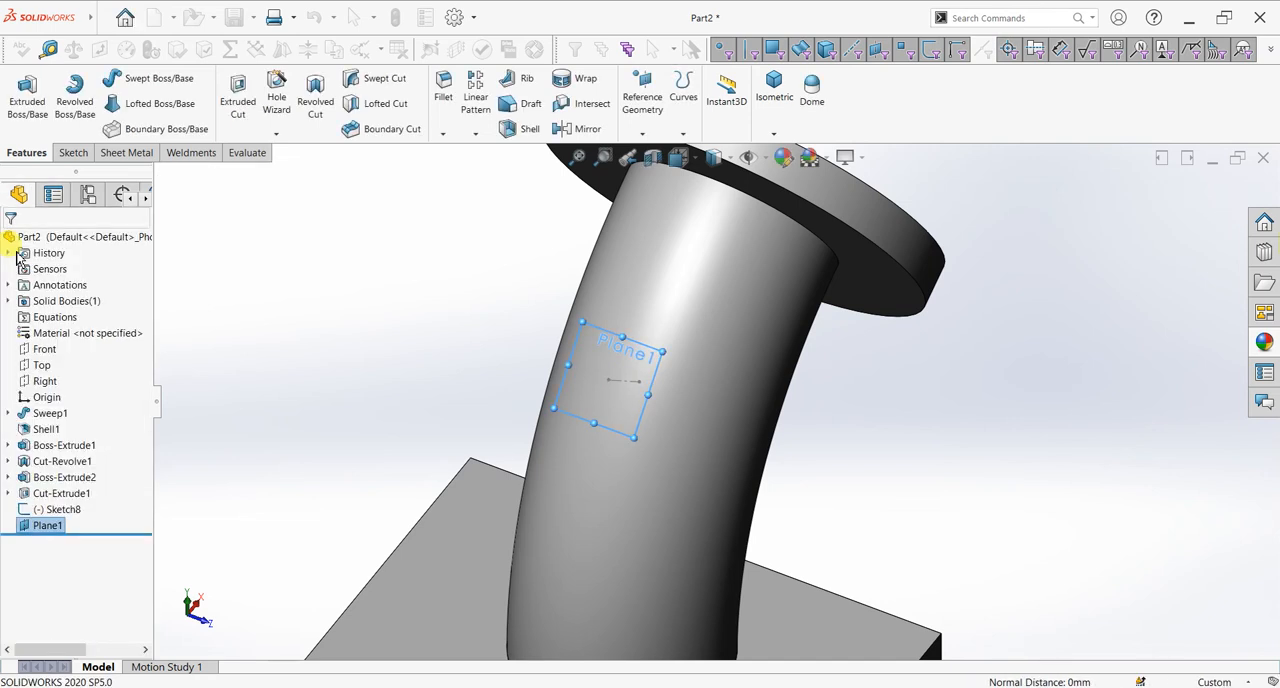
Step: Start a sketch on the new reference plane, viewed normal to it from outside the pipe bend
key(ctrl+8)
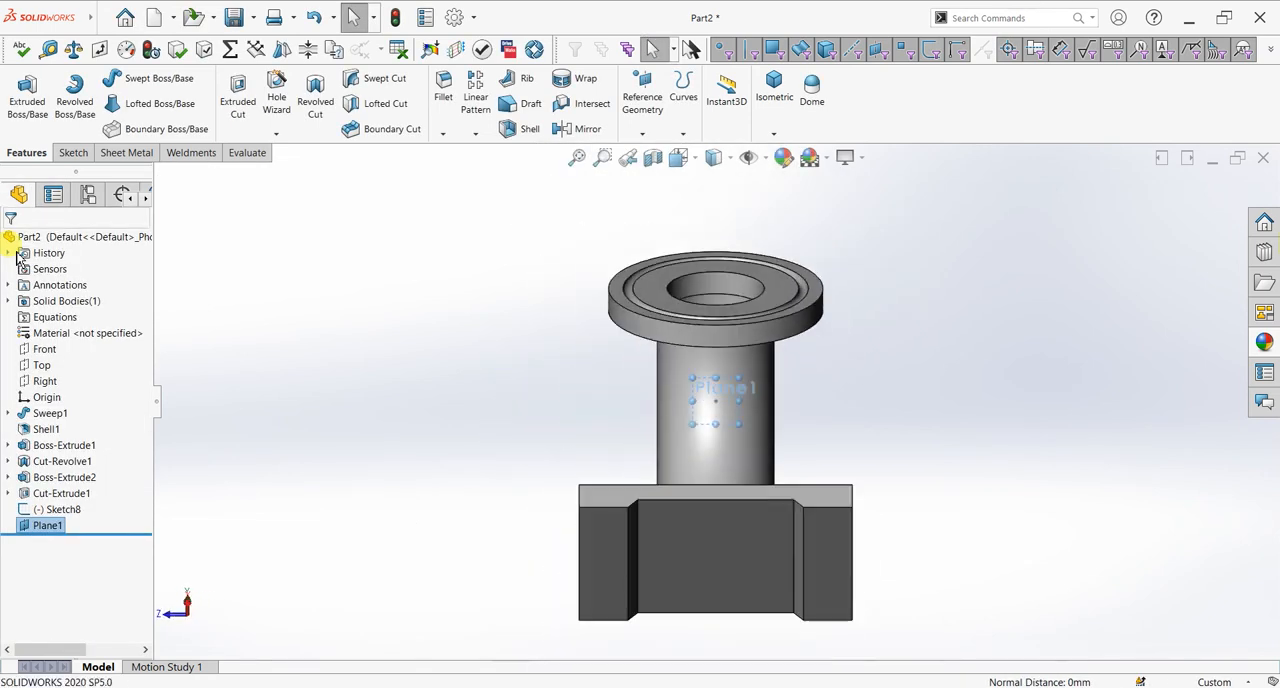
key(ctrl+8)
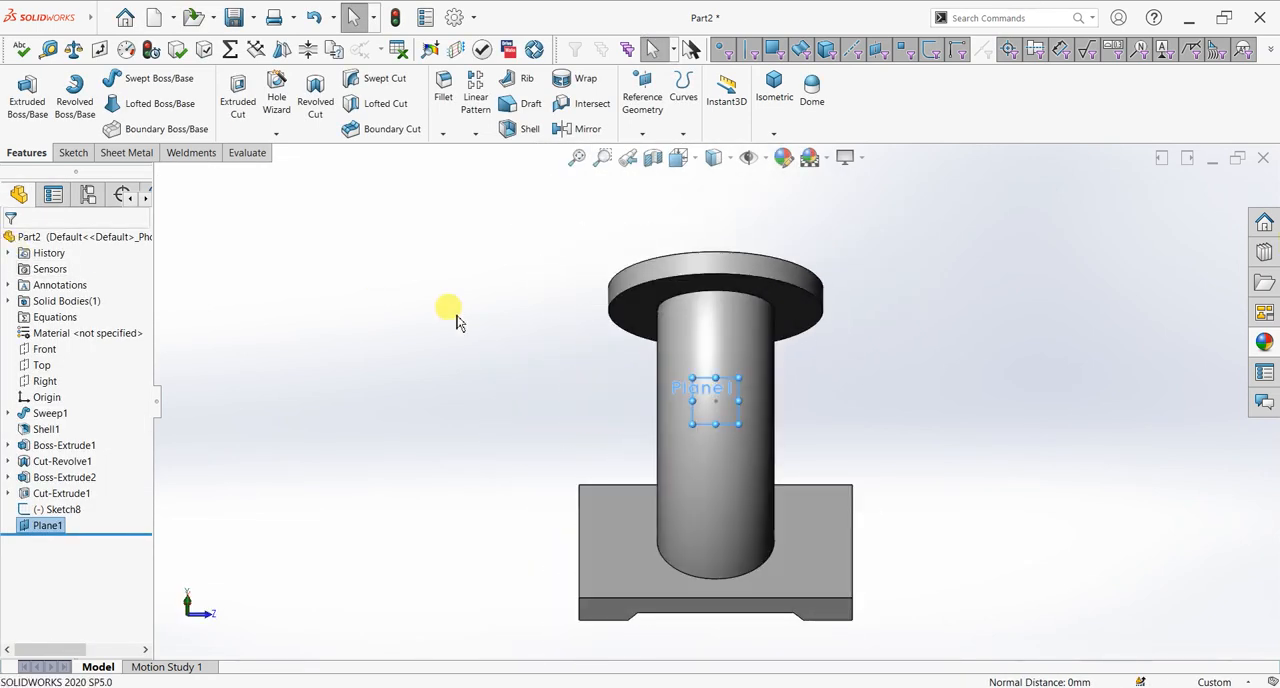
scroll(740, 443, down, 5)
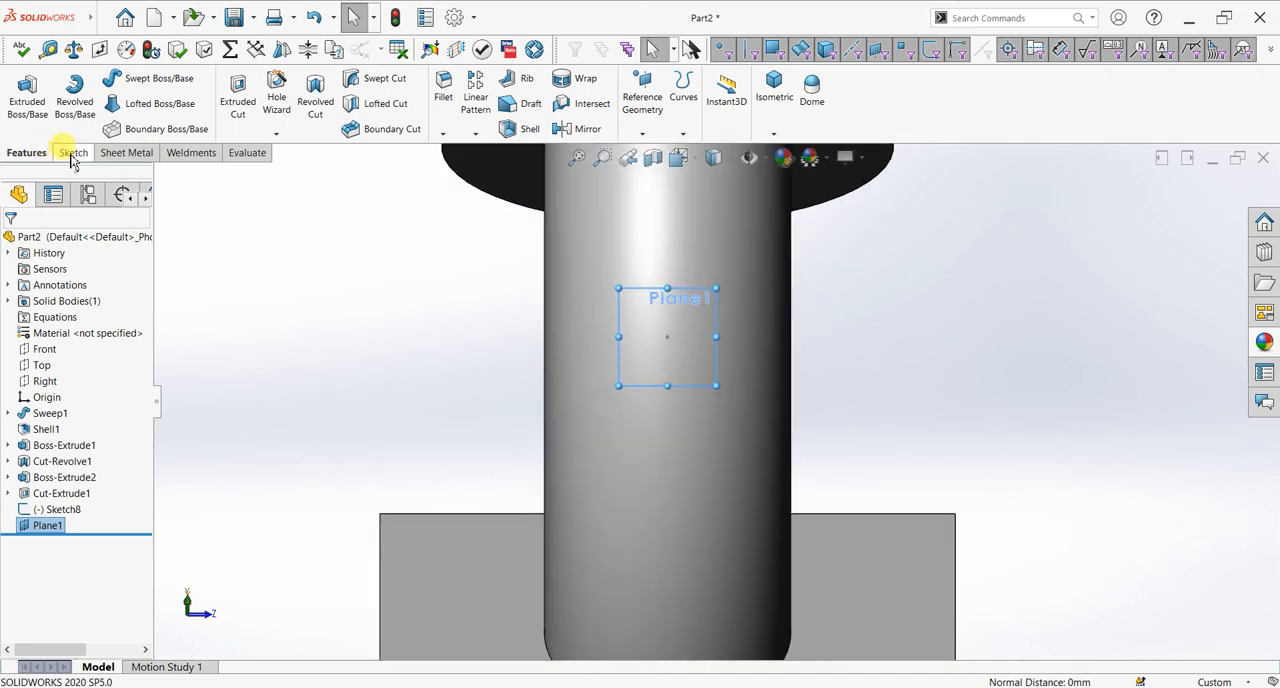
click(72, 153)
click(20, 95)
Step: Draw a 32 × 32 mm center rectangle centered on the sketch origin
click(119, 104)
click(126, 141)
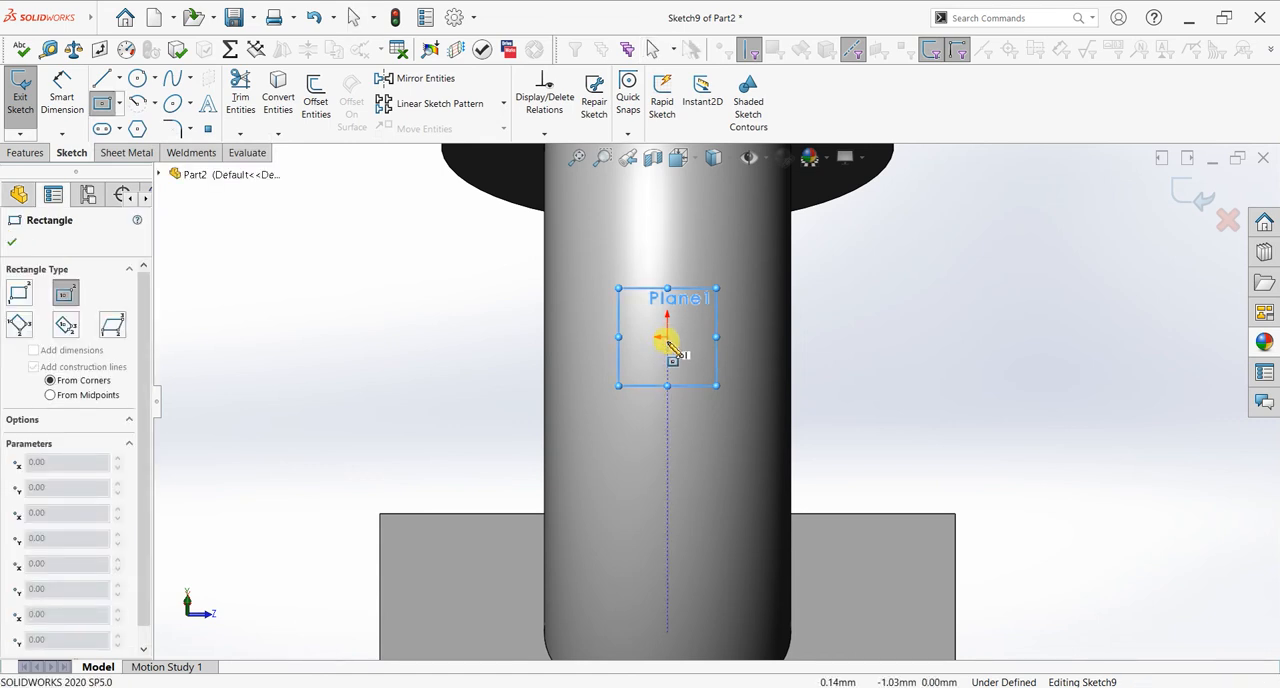
scroll(670, 340, down, 3)
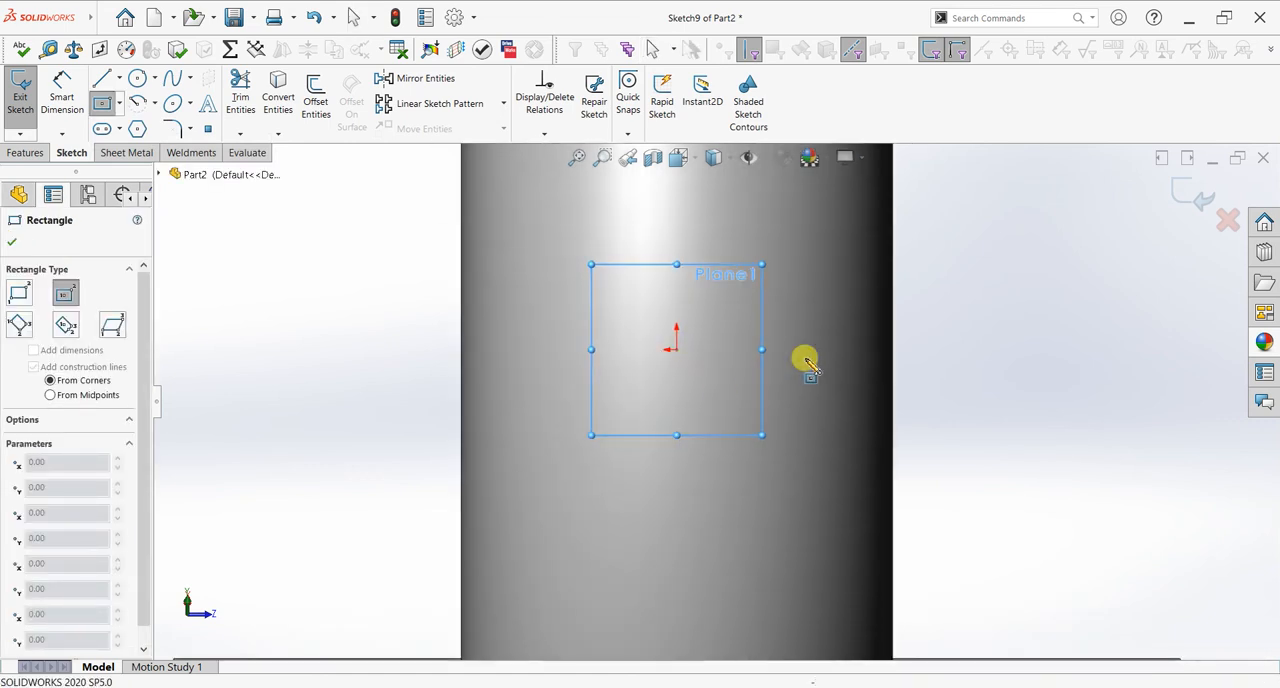
click(678, 349)
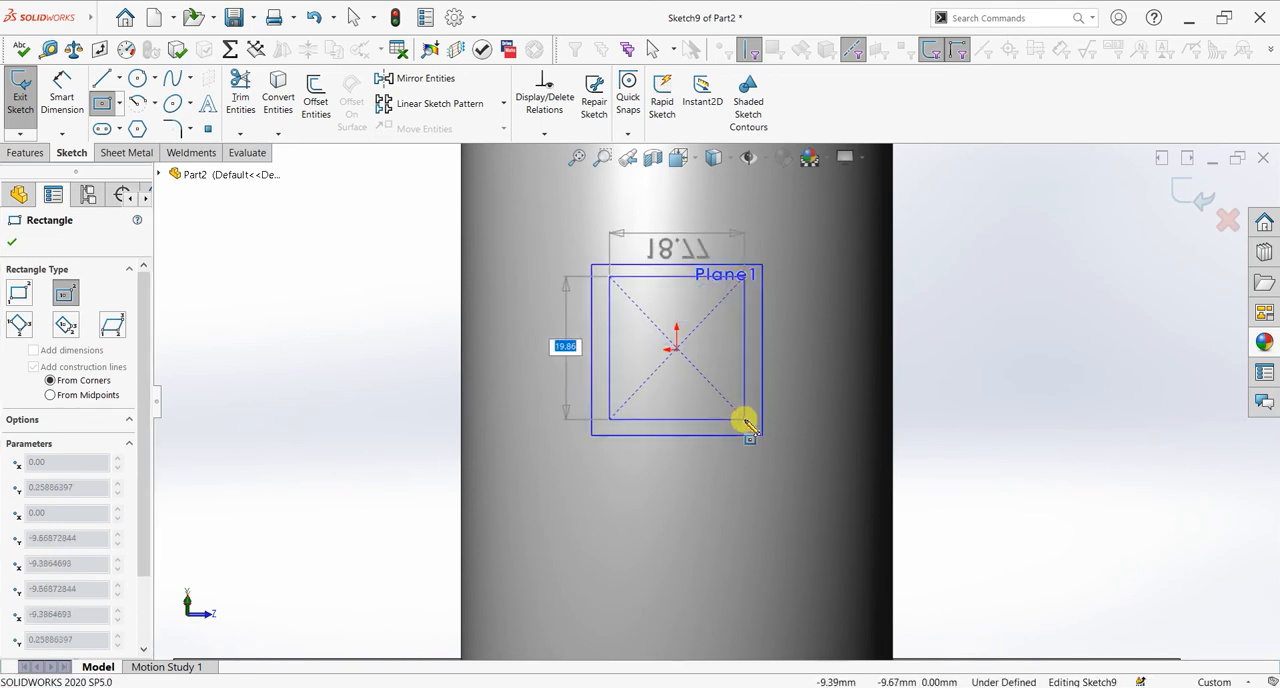
key(BackSpace)
text(5)
key(Tab)
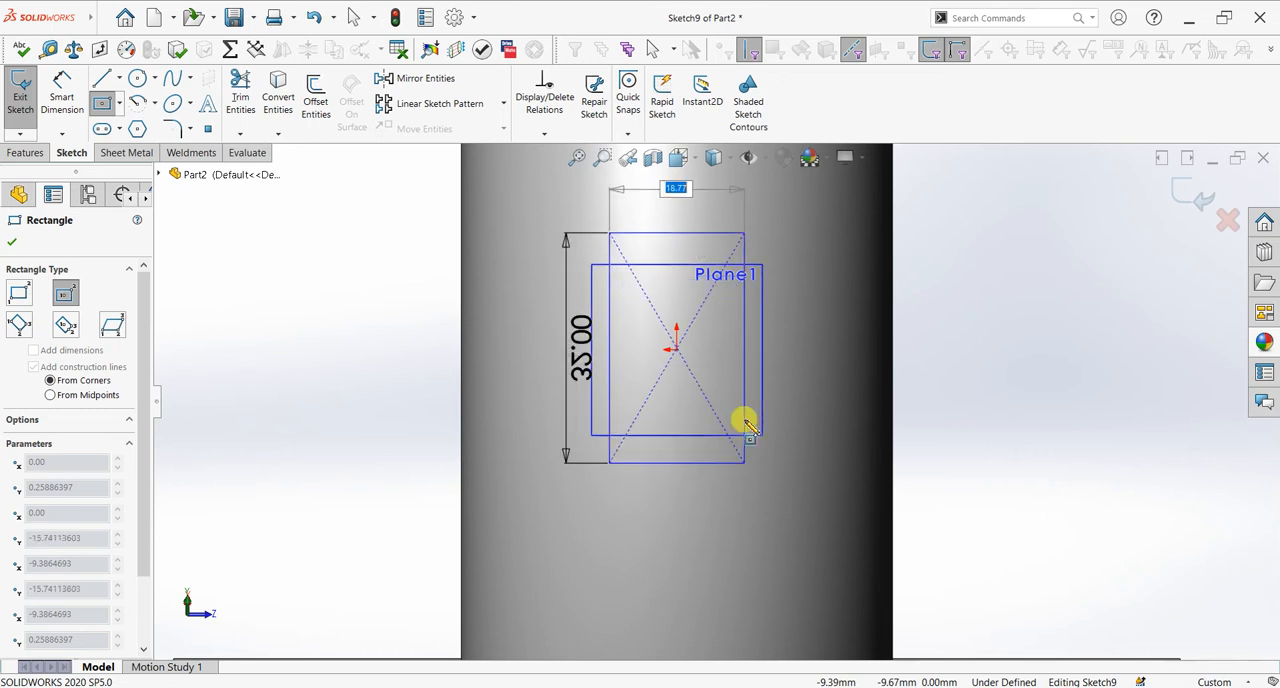
text(32)
key(Return)
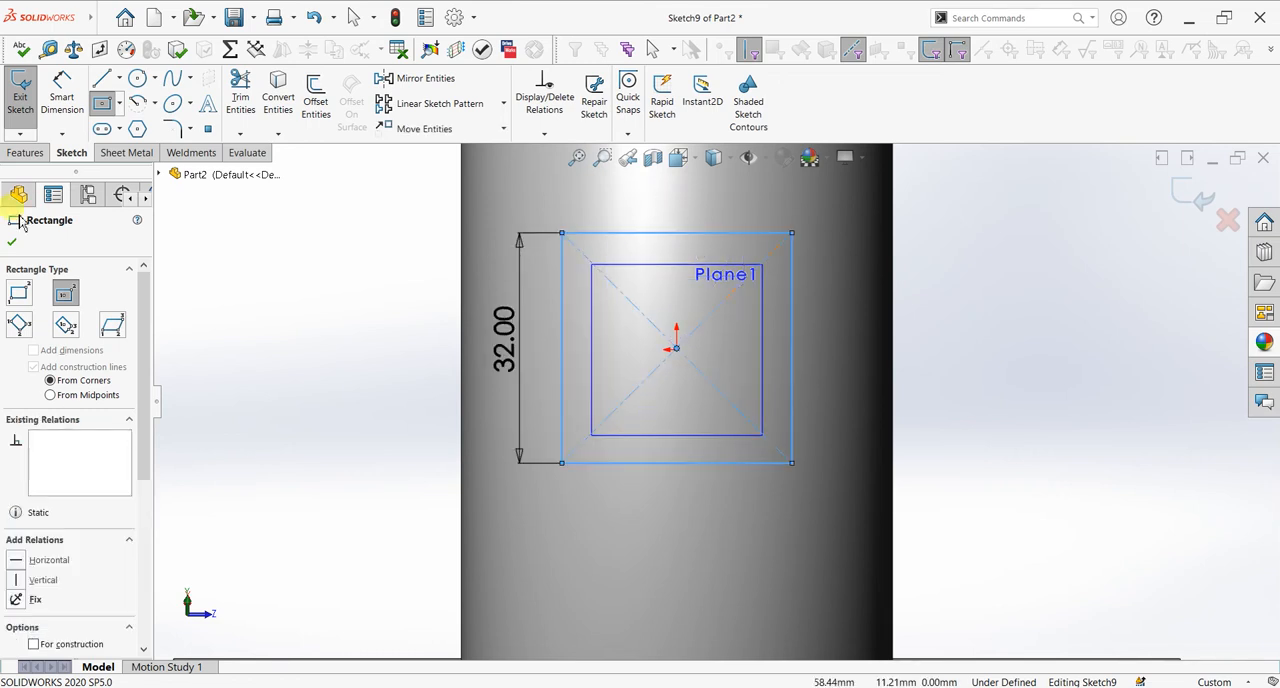
click(12, 244)
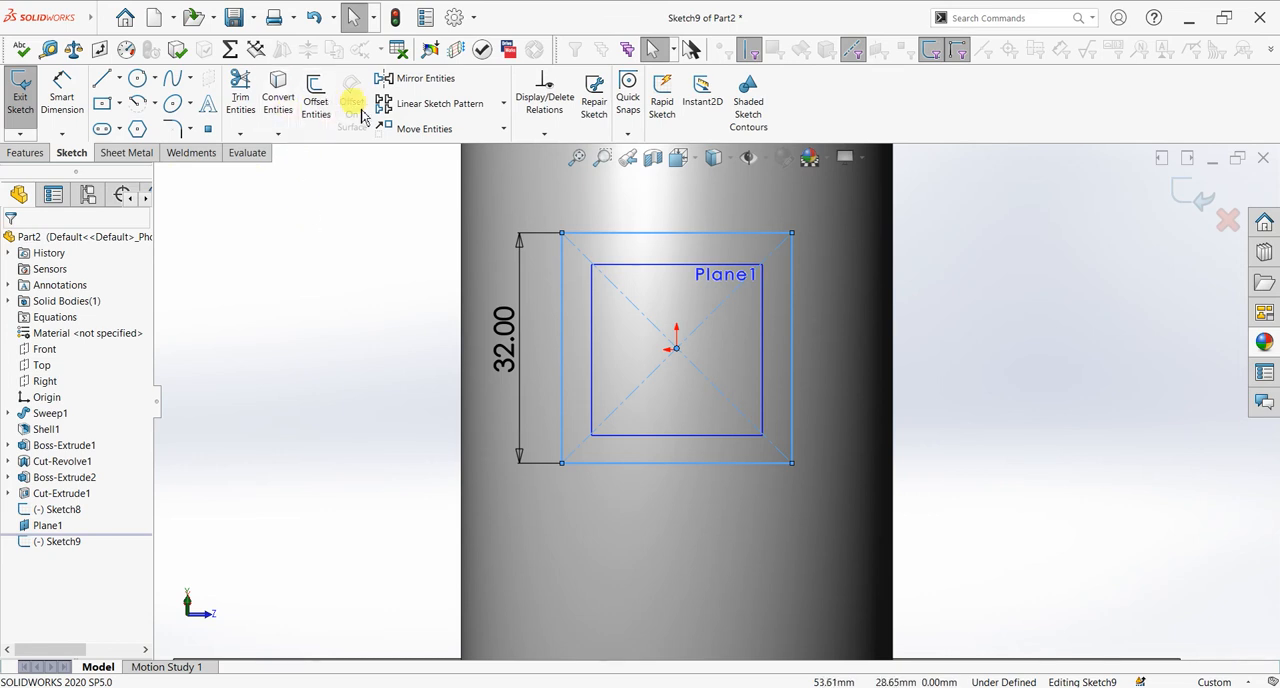
Step: Fillet all four corners of the 32 mm square with a 3 mm radius
click(173, 131)
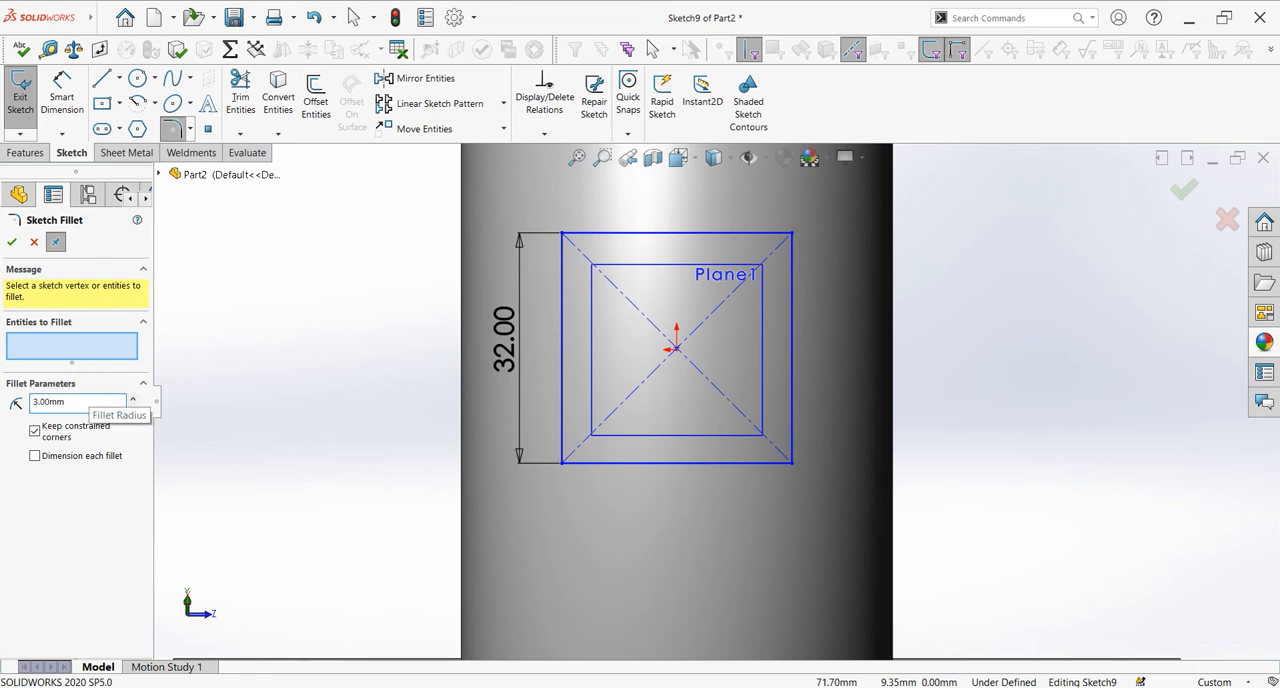
drag(812, 213, 522, 490)
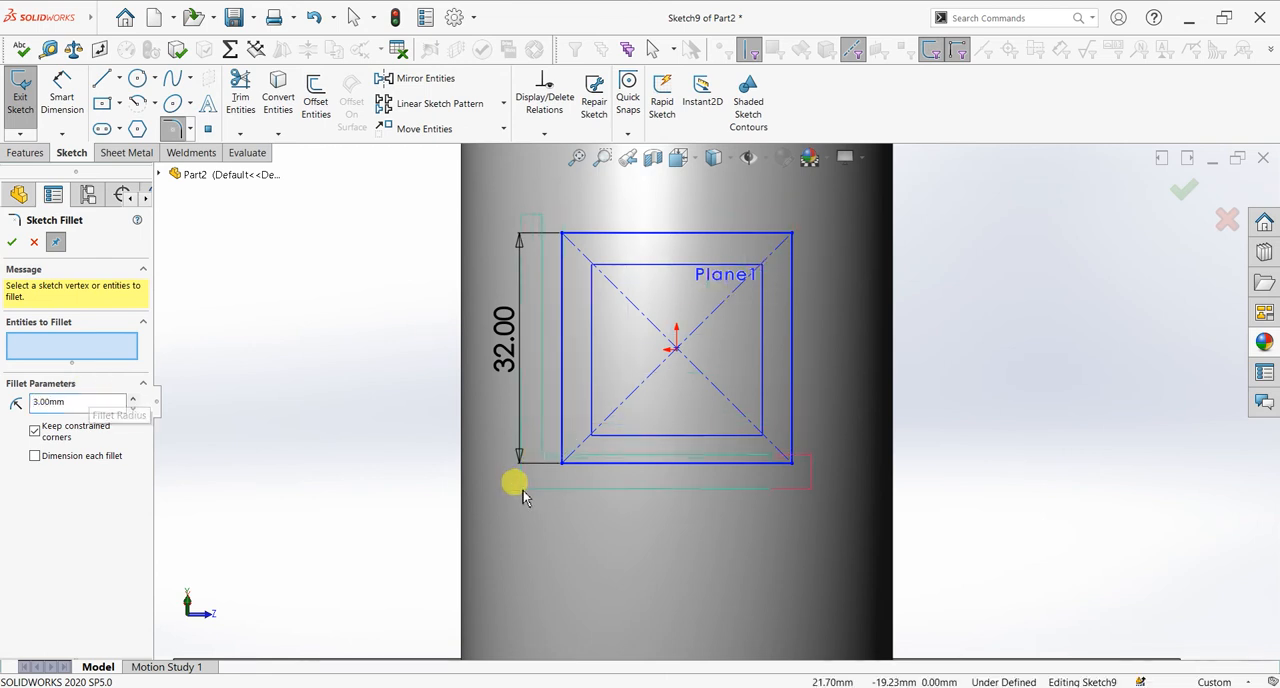
click(668, 362)
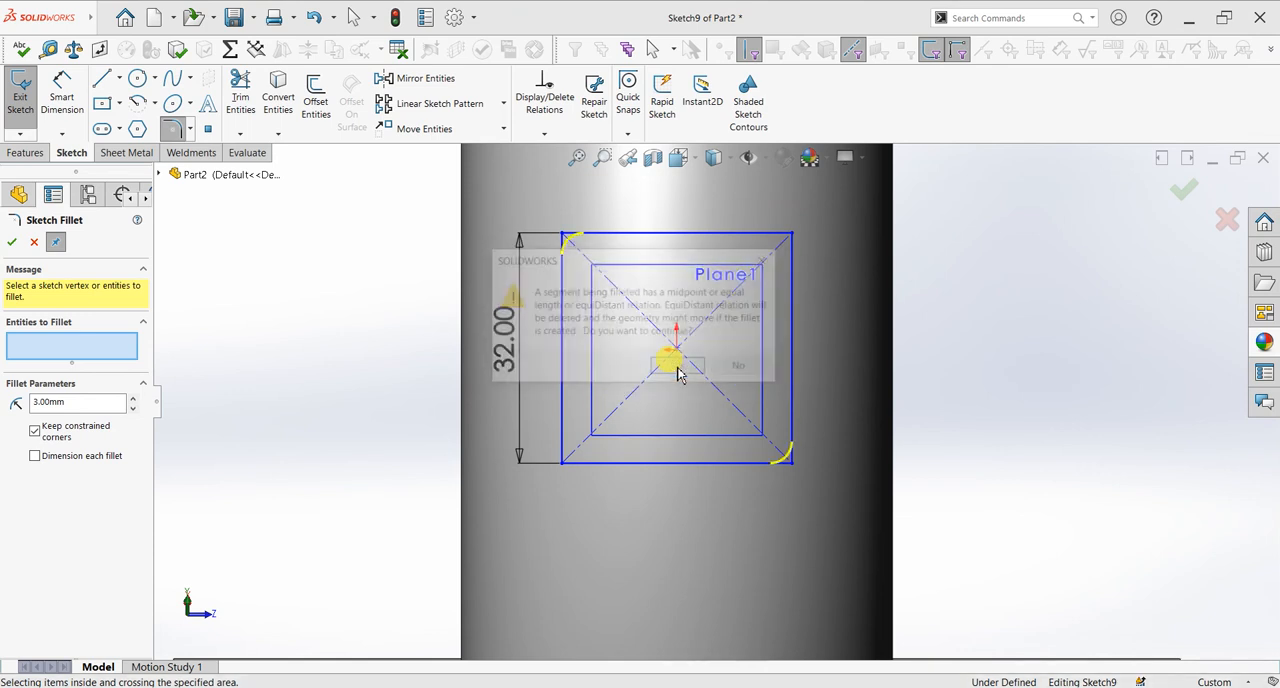
click(672, 366)
click(675, 366)
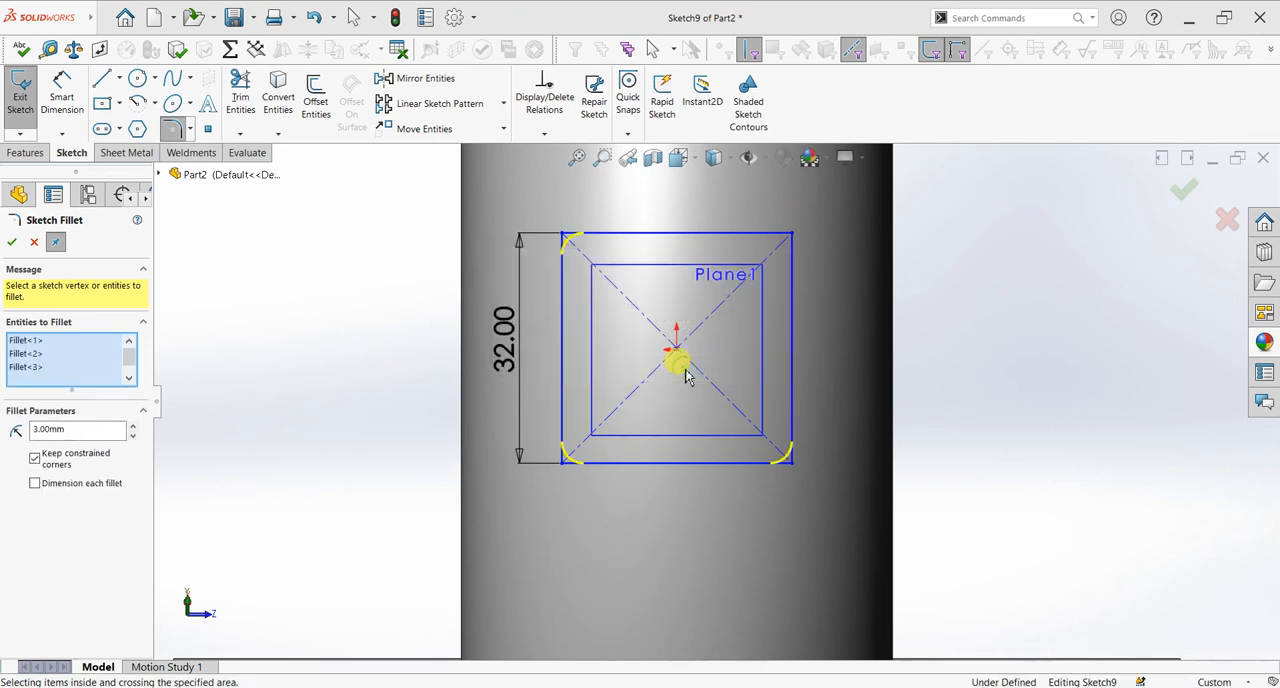
click(12, 243)
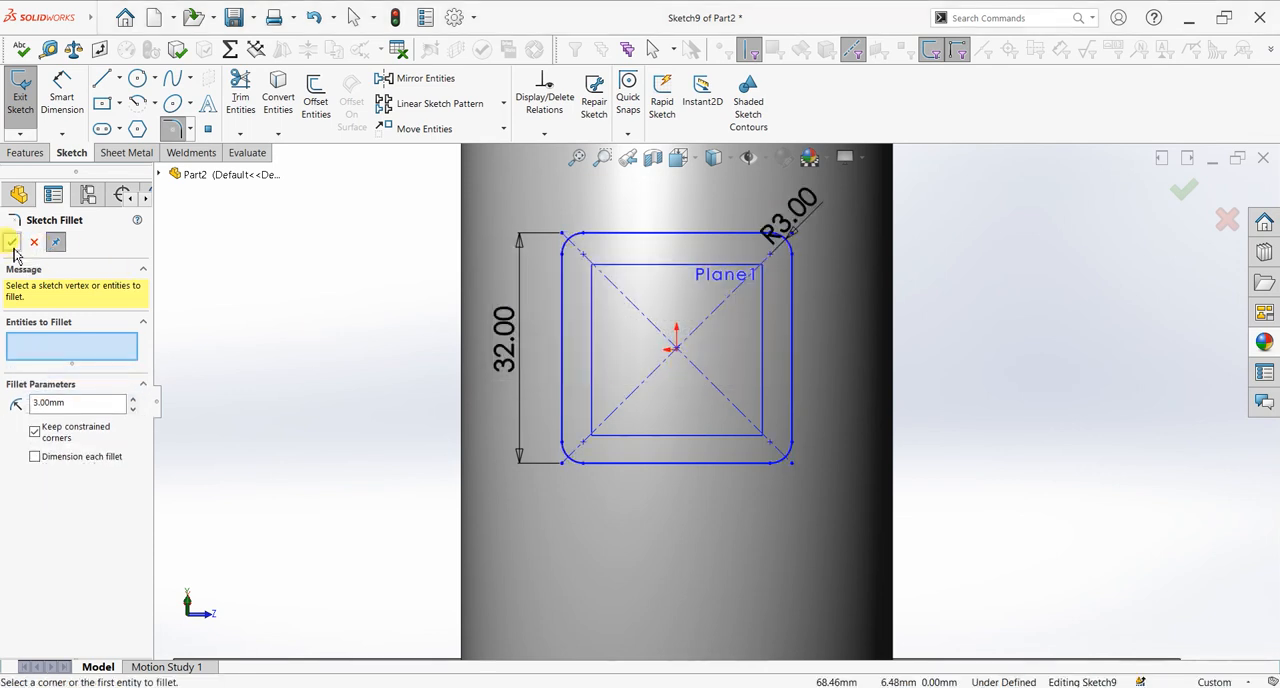
click(12, 243)
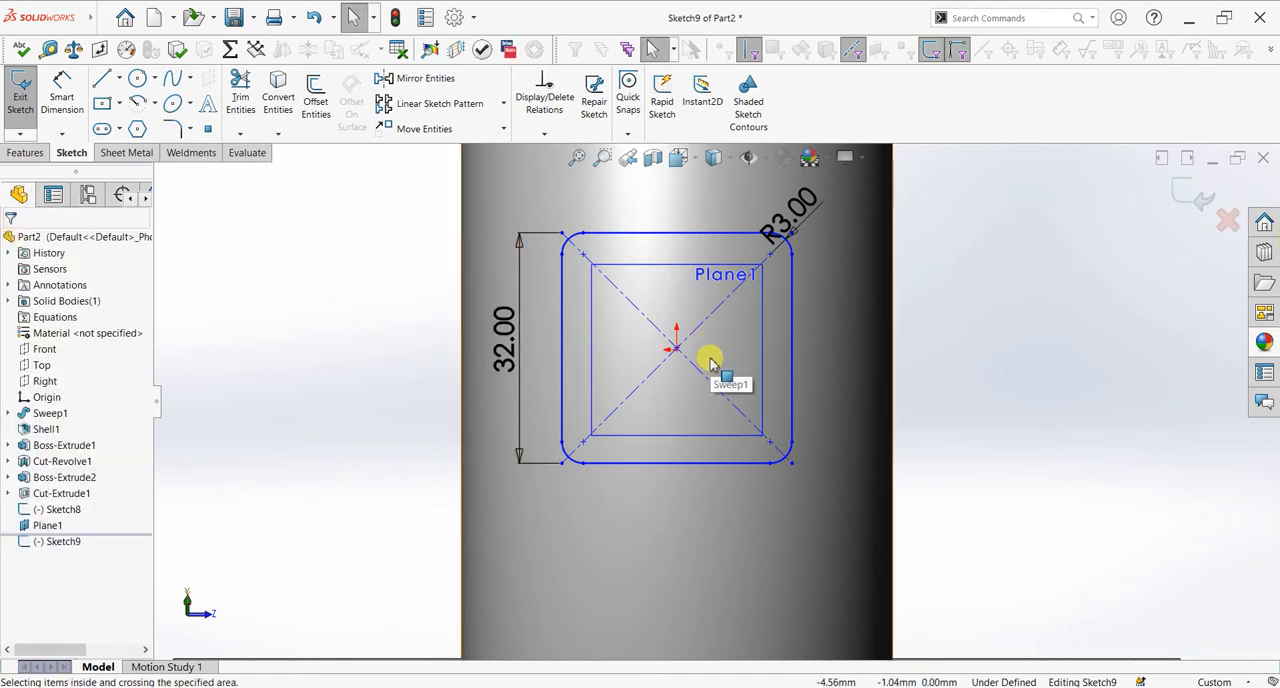
Step: Draw a 15 mm diameter circle centered in the rounded square
scroll(710, 362, up, 1)
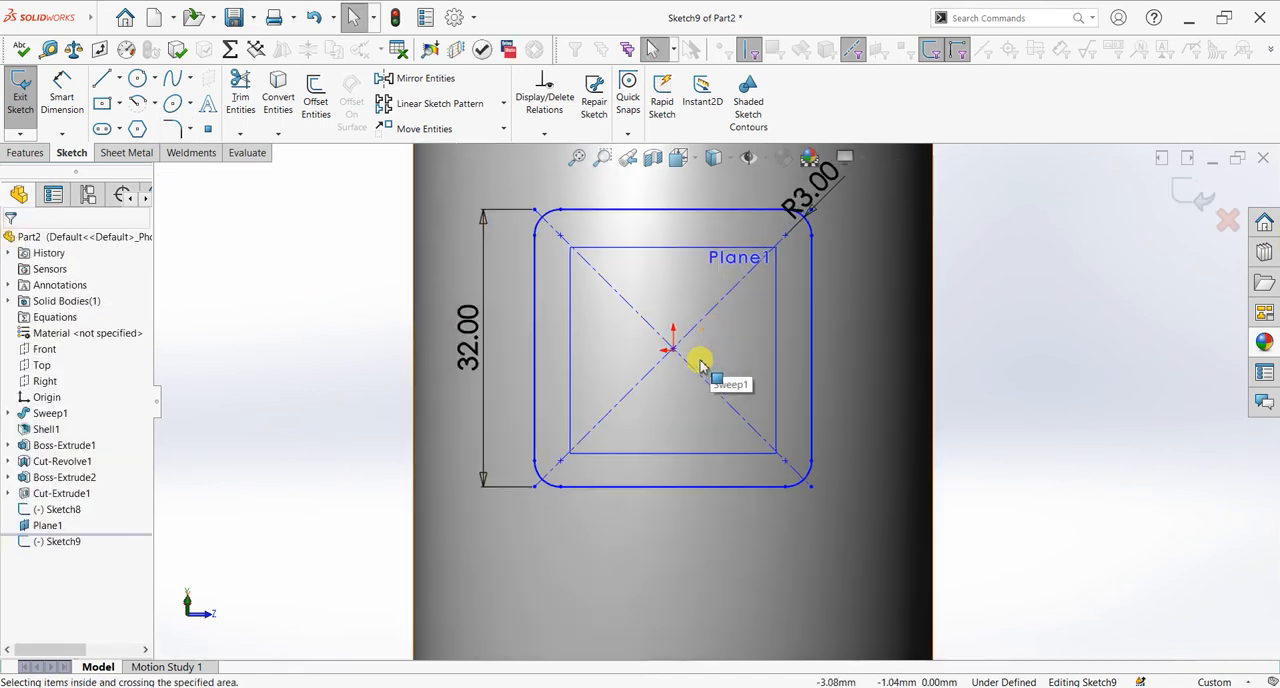
click(138, 80)
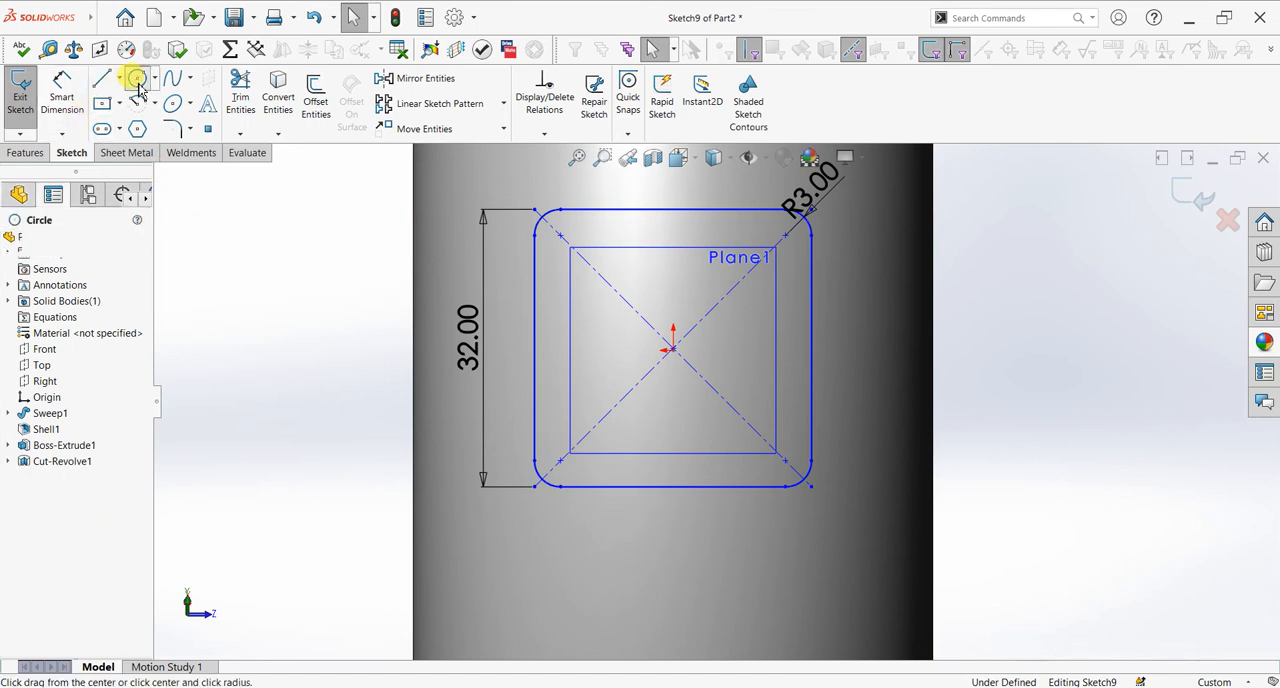
click(673, 349)
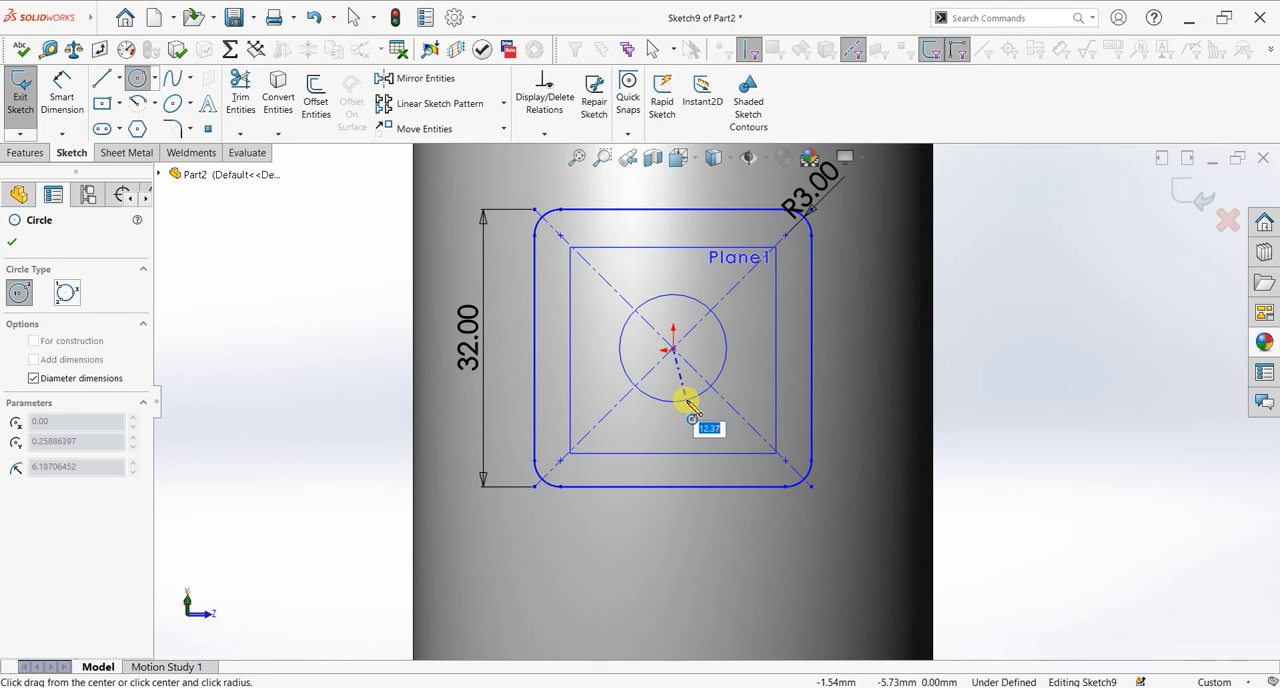
key(Return)
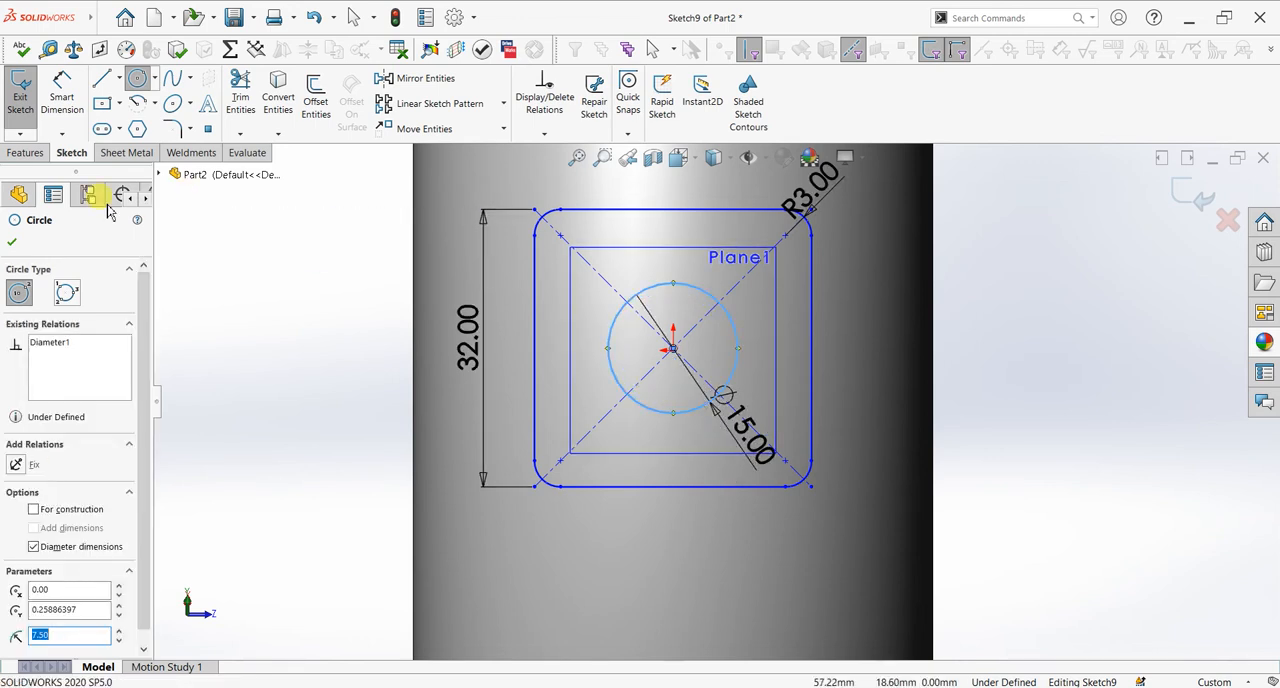
click(11, 244)
Step: Extrude the rounded square with its circular opening up to the pipe bend's outer surface
click(25, 152)
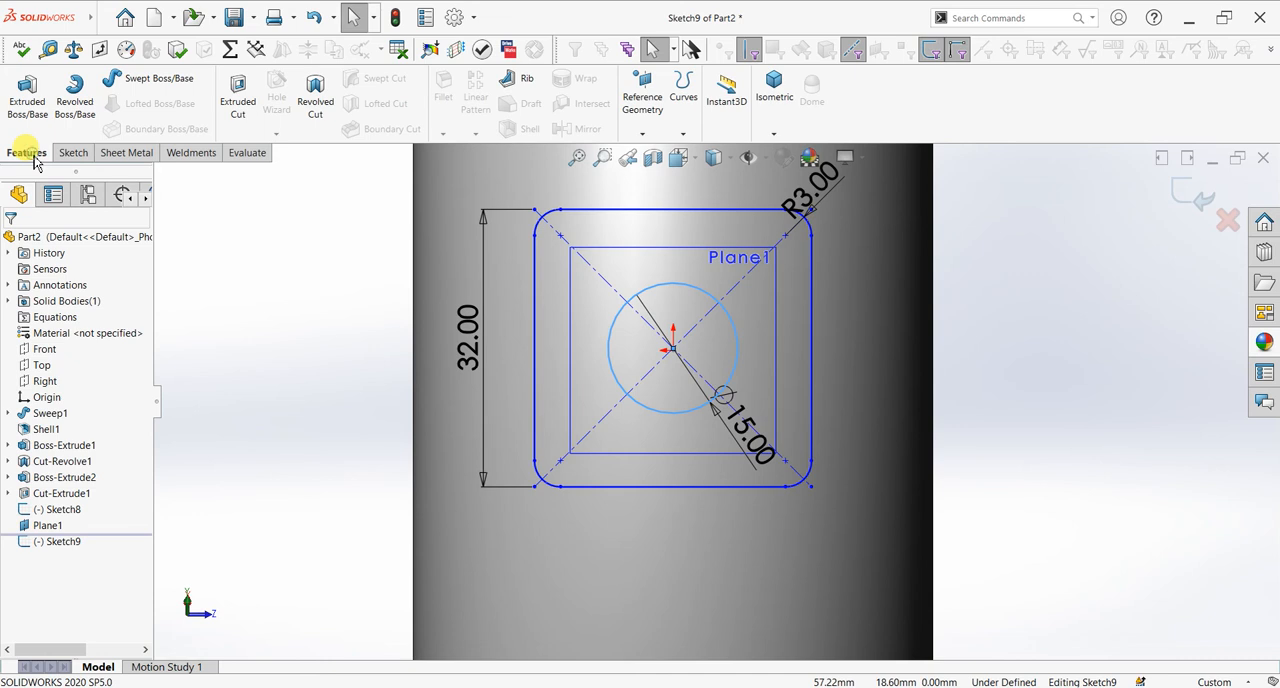
click(27, 100)
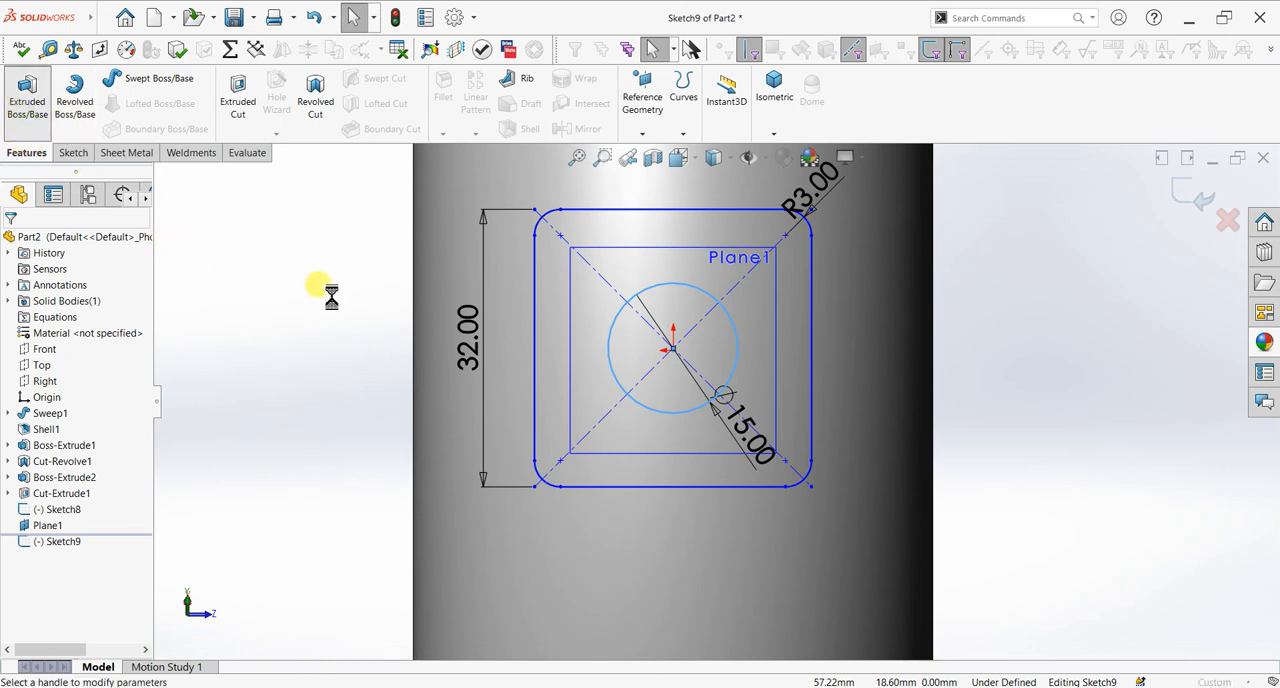
middle_drag(459, 346, 387, 301)
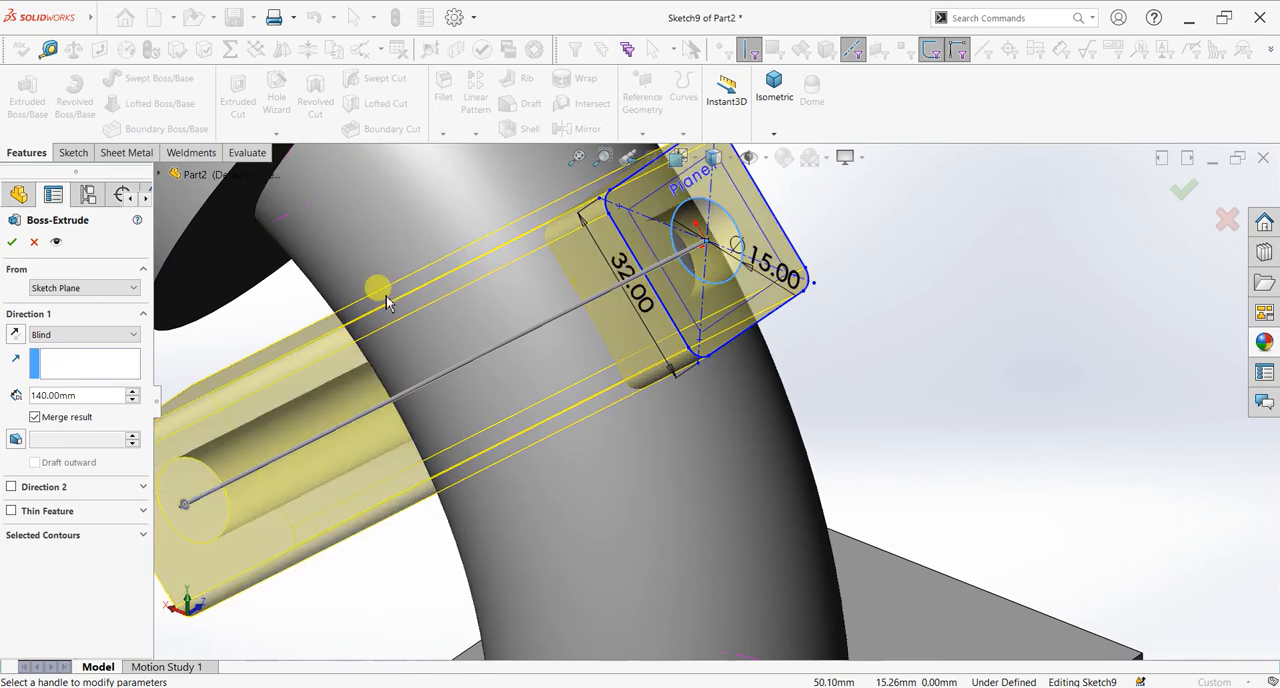
click(76, 336)
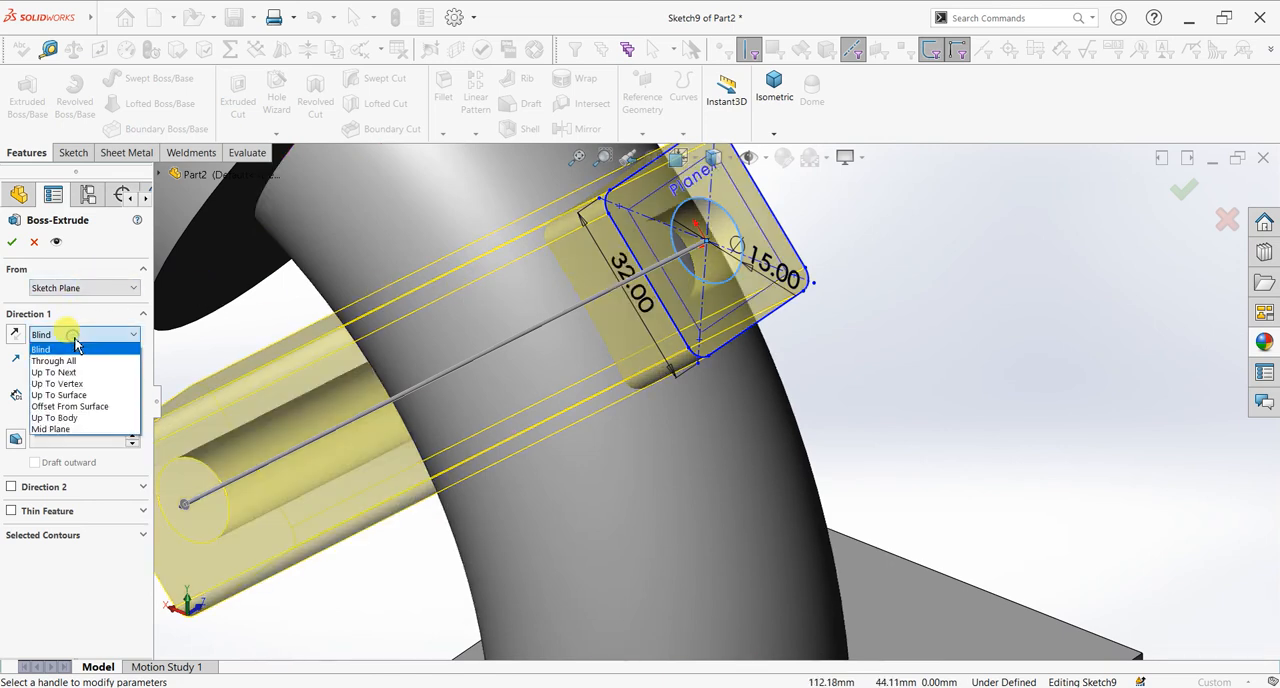
click(83, 395)
click(614, 375)
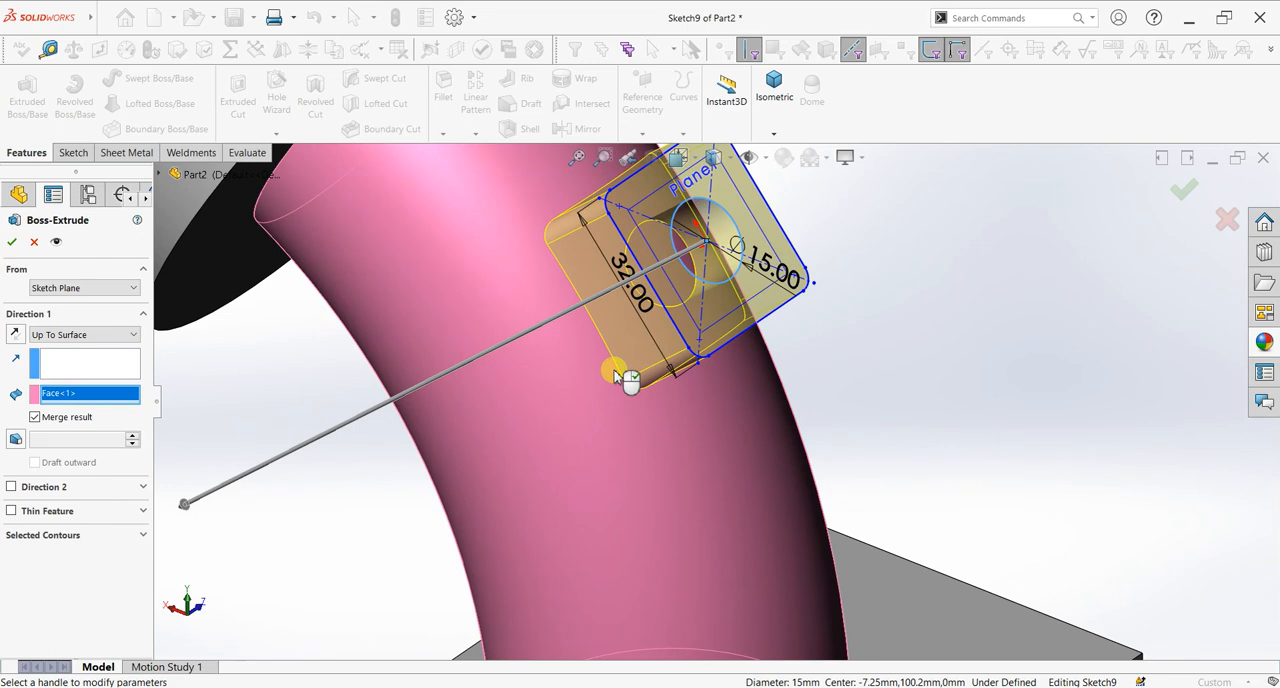
click(12, 242)
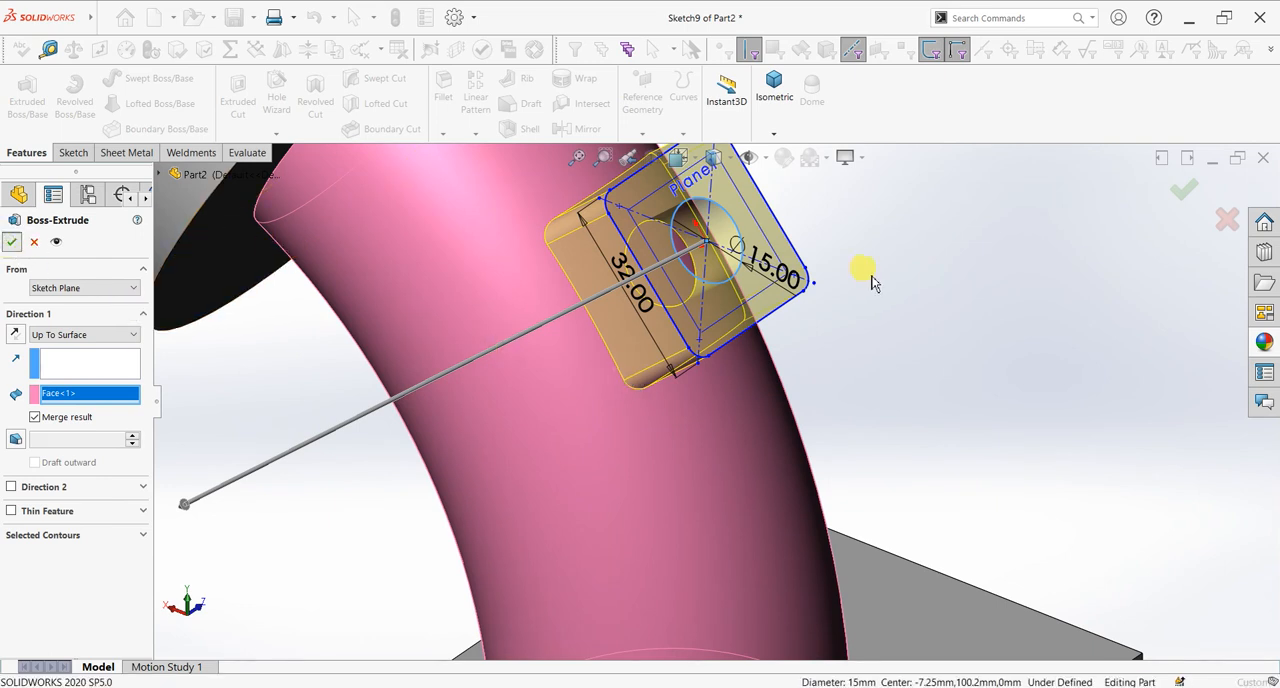
Step: Start a sketch on the square connection's outer face, viewed normal to it
middle_drag(965, 249, 794, 277)
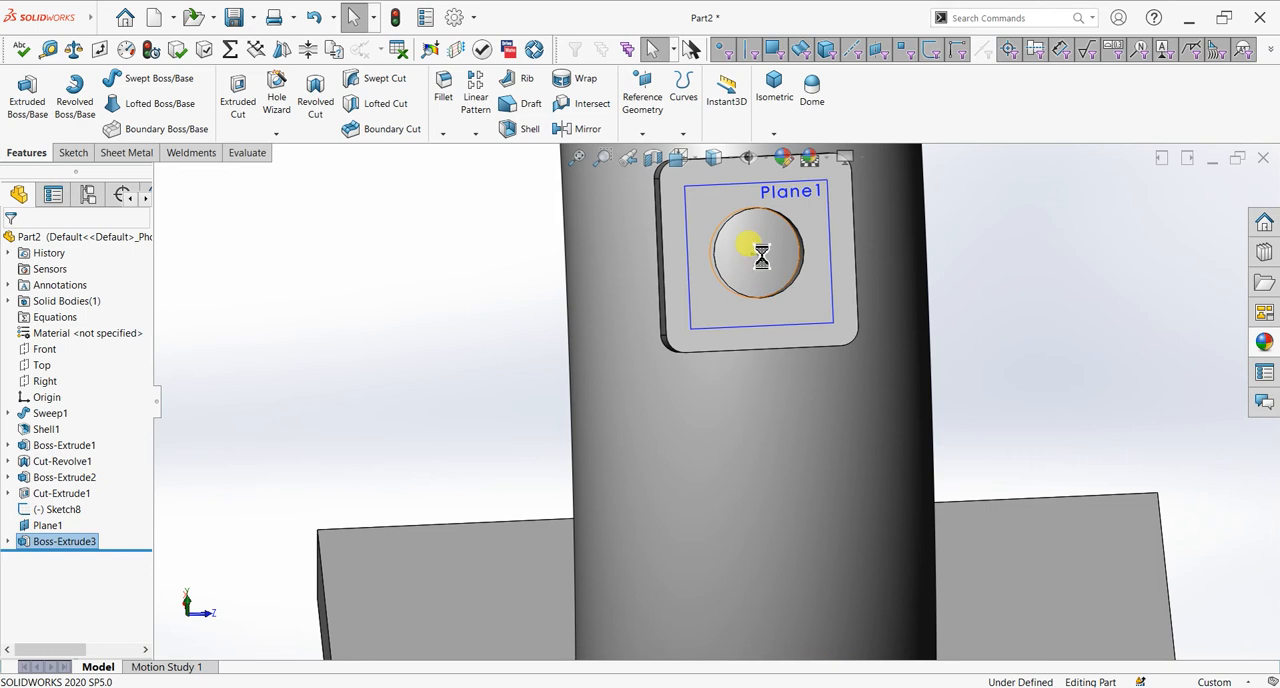
click(790, 282)
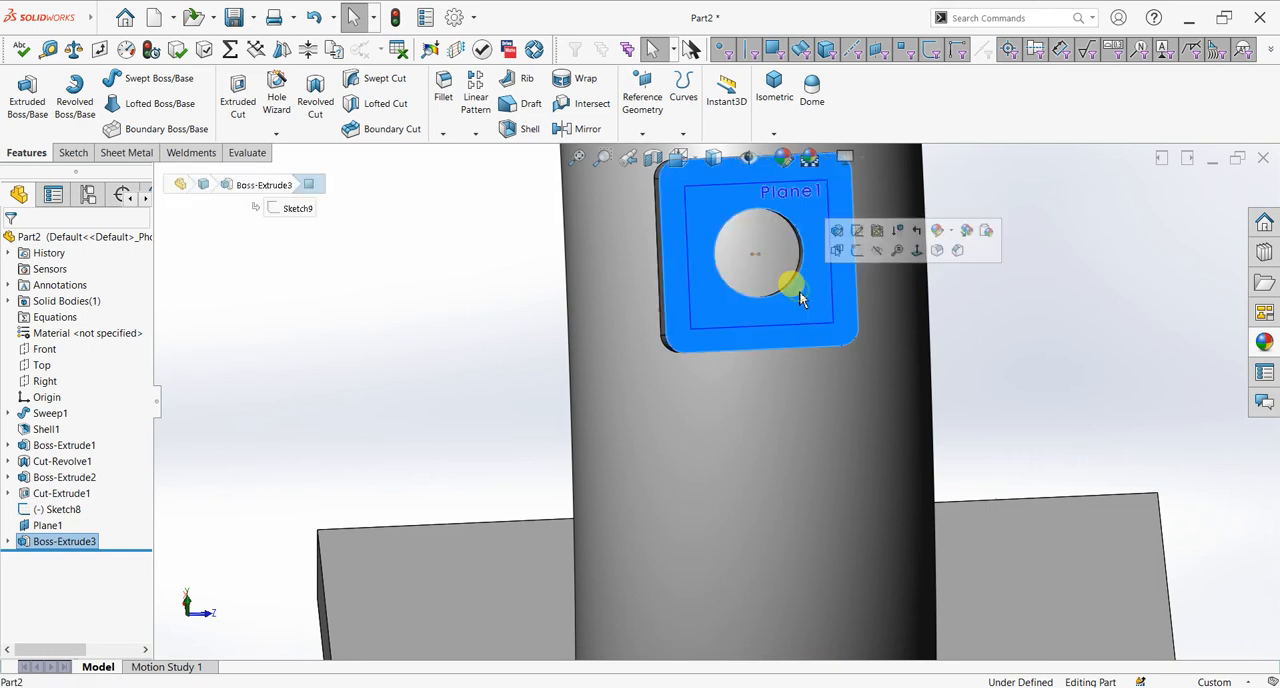
click(856, 255)
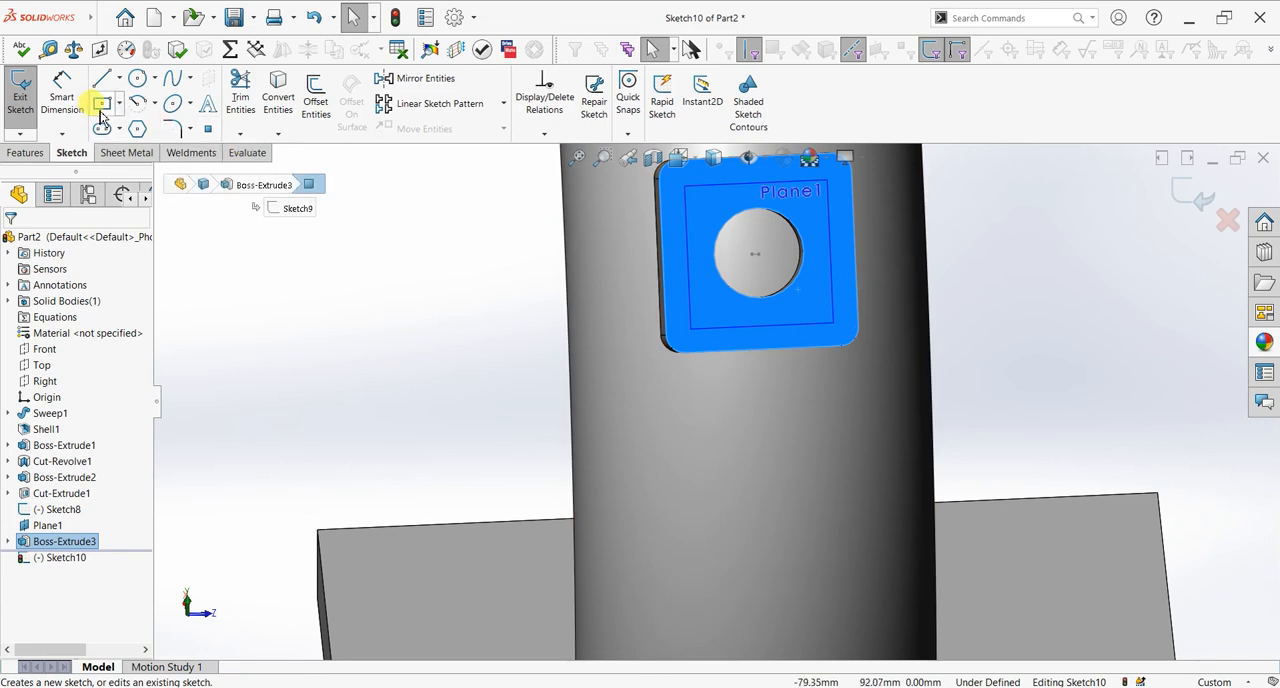
key(ctrl+8)
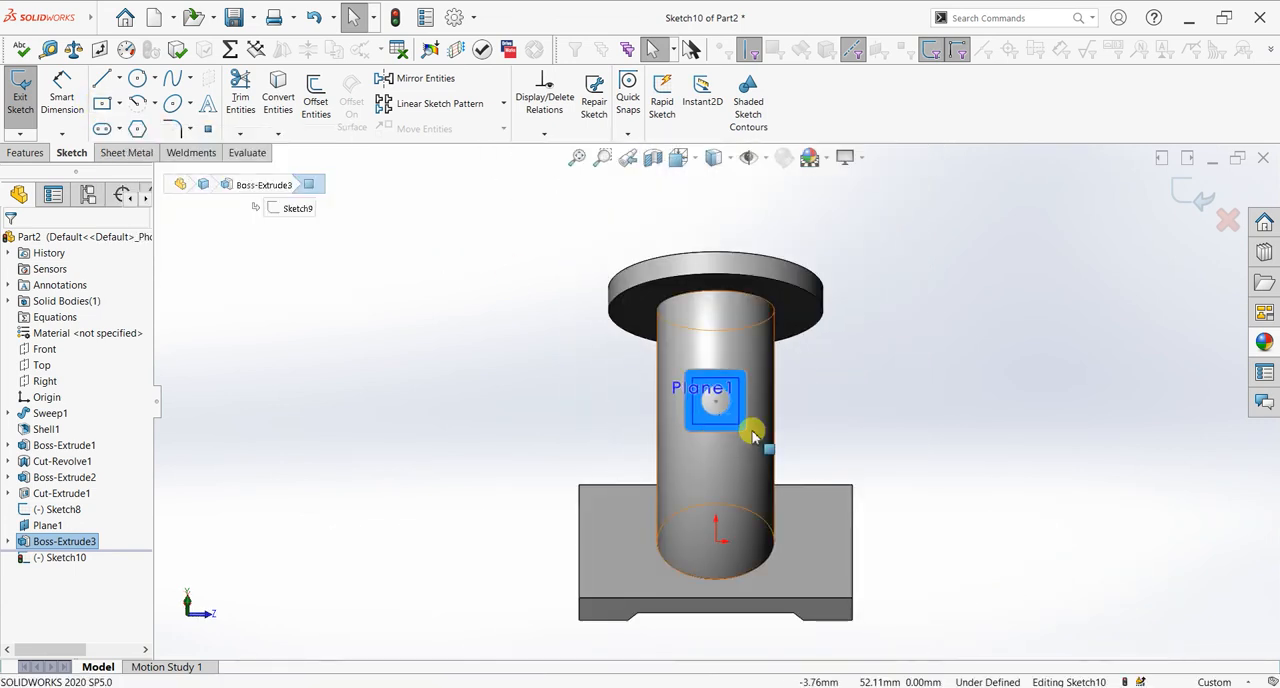
scroll(700, 400, down, 5)
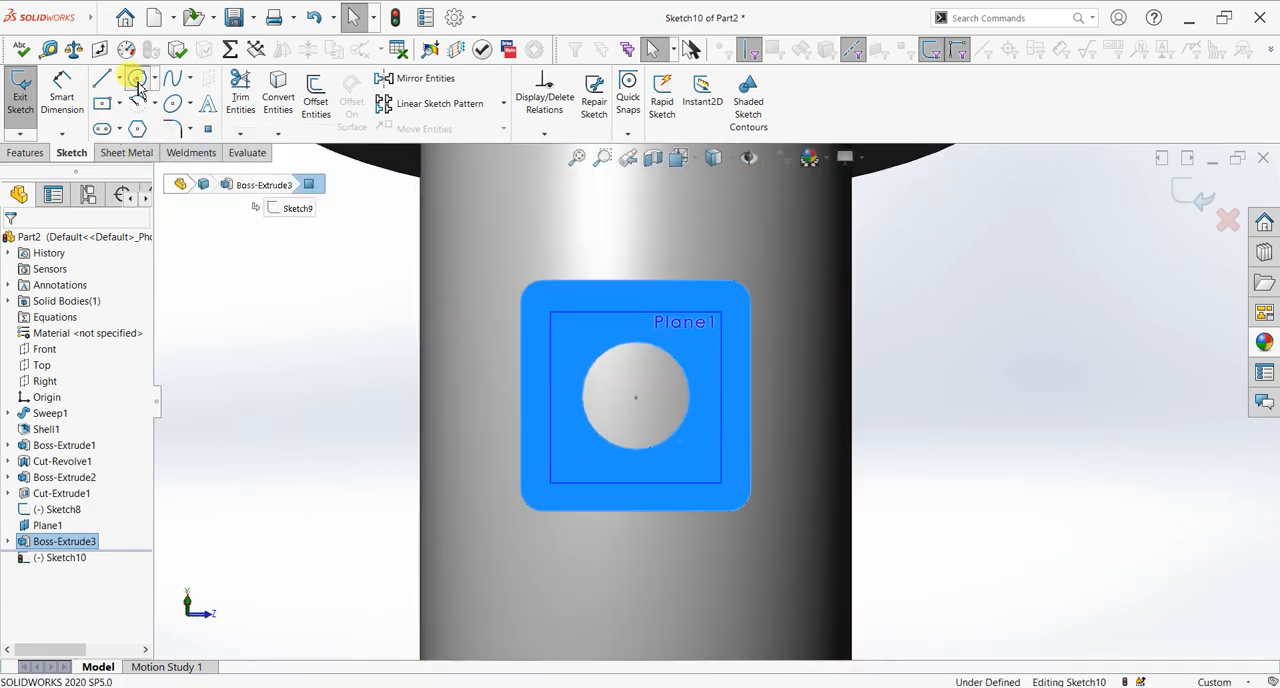
click(138, 82)
click(636, 396)
click(645, 420)
key(Escape)
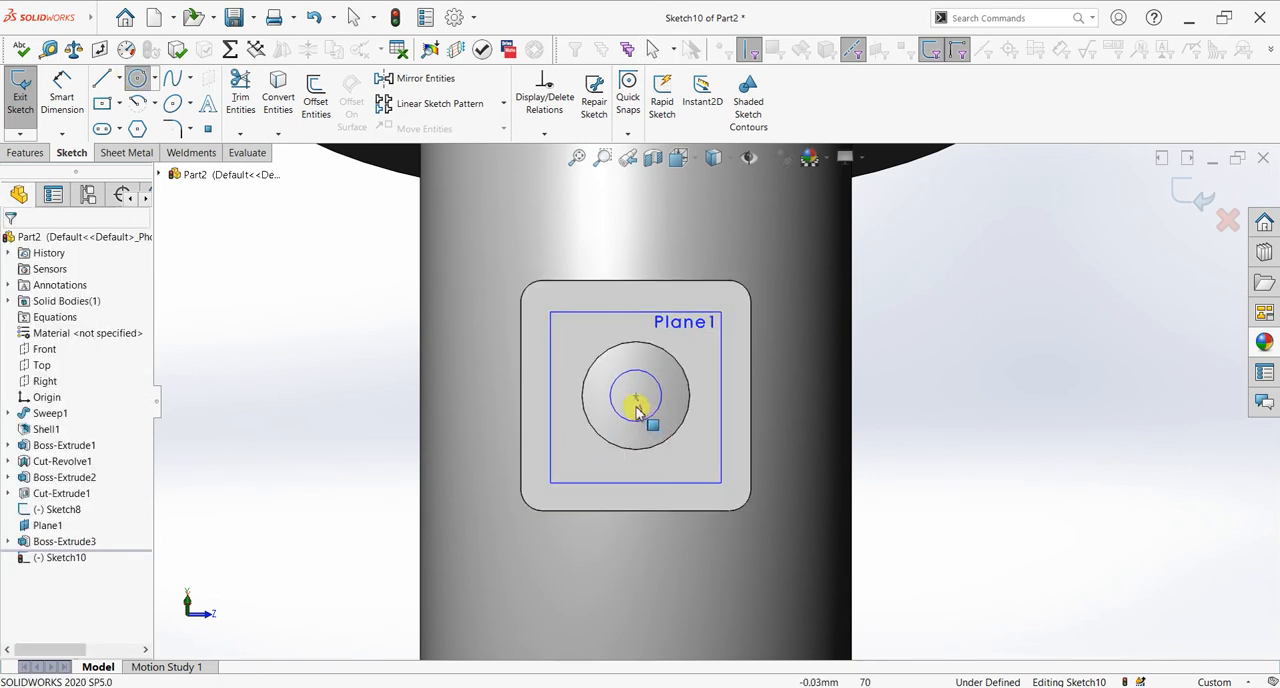
Step: Draw an 8 mm diameter circle concentric with the square connection's 15 mm opening
scroll(636, 410, down, 4)
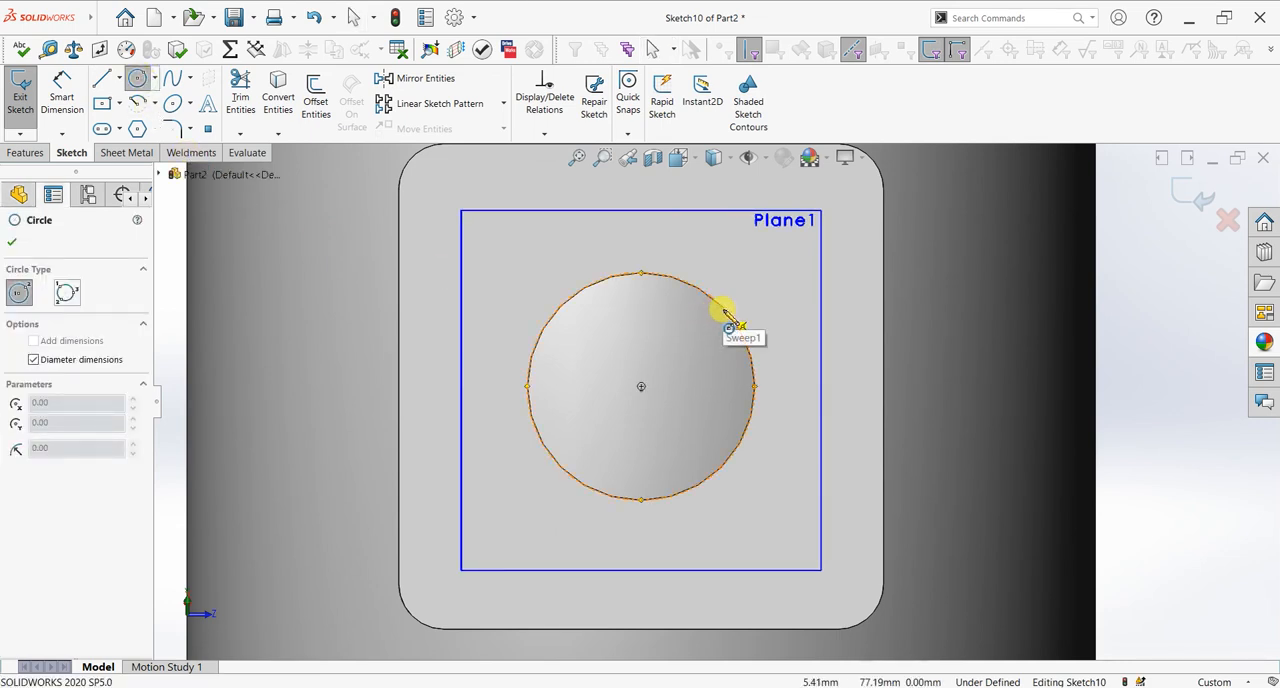
click(641, 388)
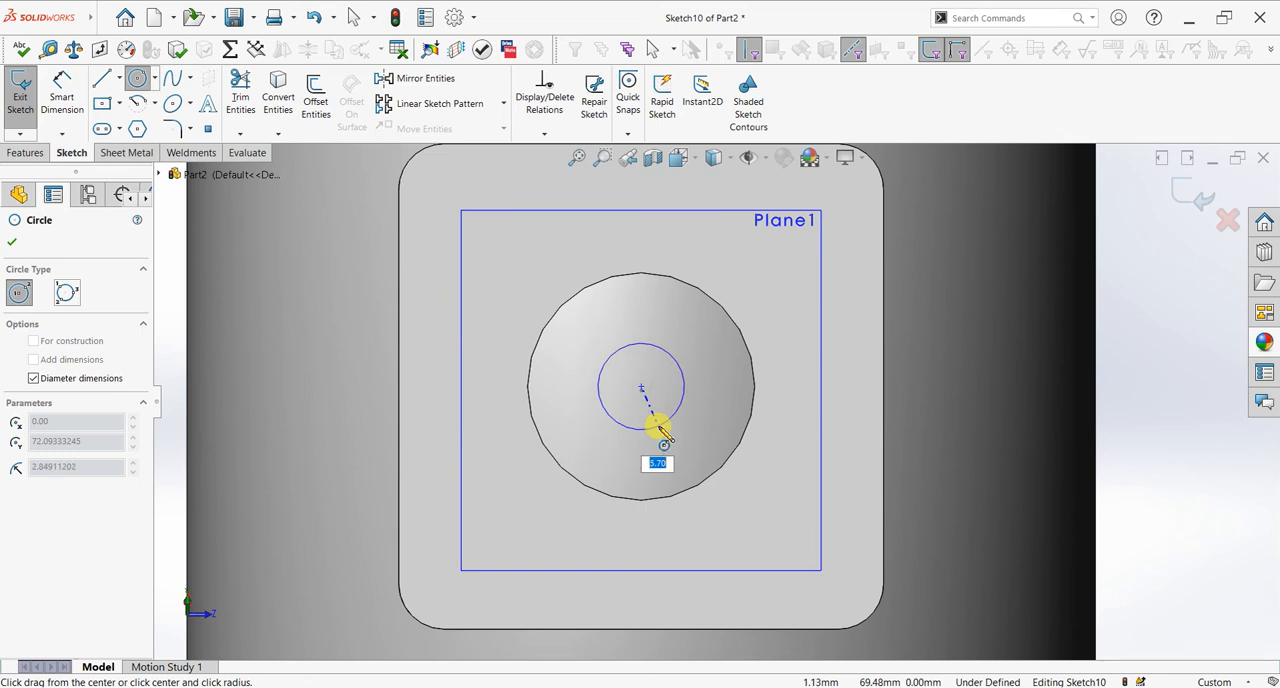
key(Return)
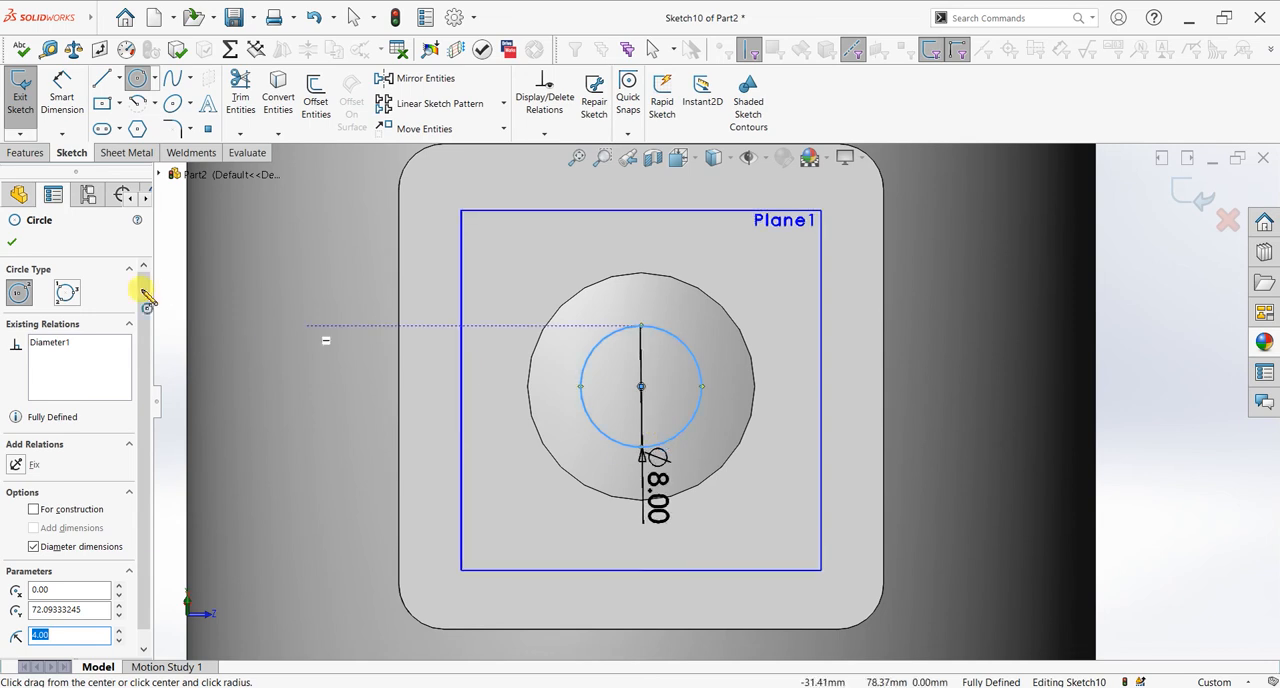
key(Escape)
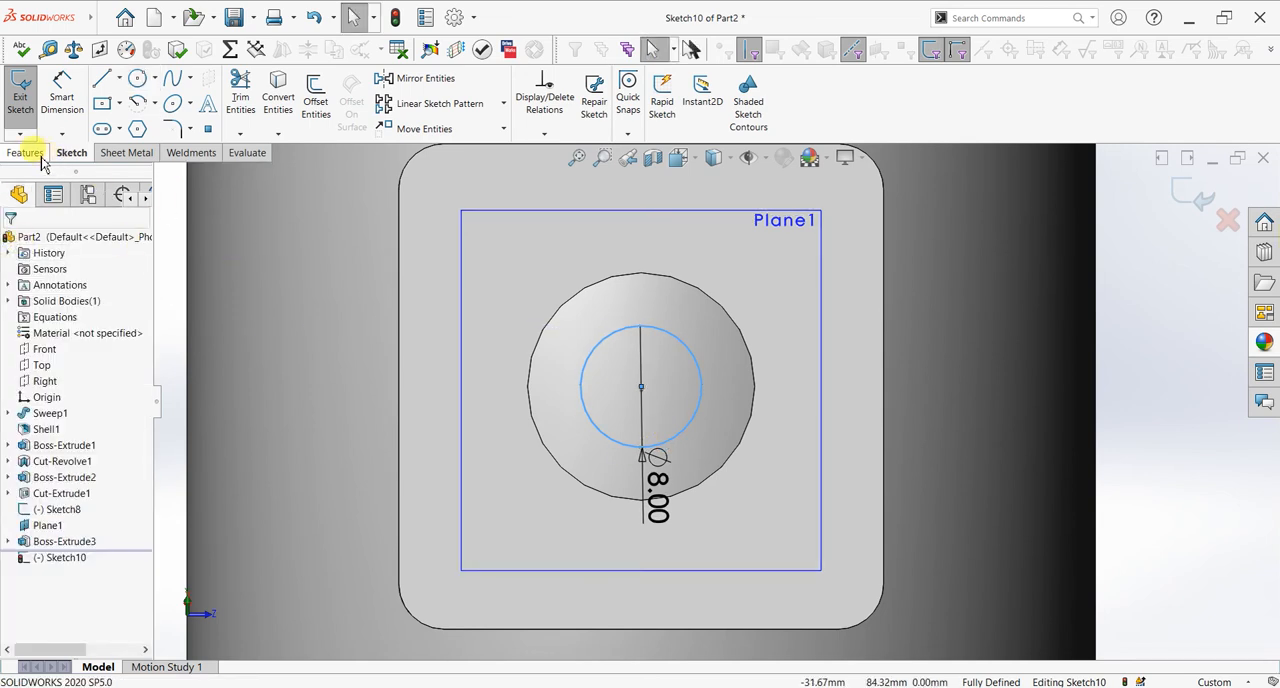
Step: Cut-extrude the 8 mm circle into the pipe wall with the Up To Next end condition
click(25, 152)
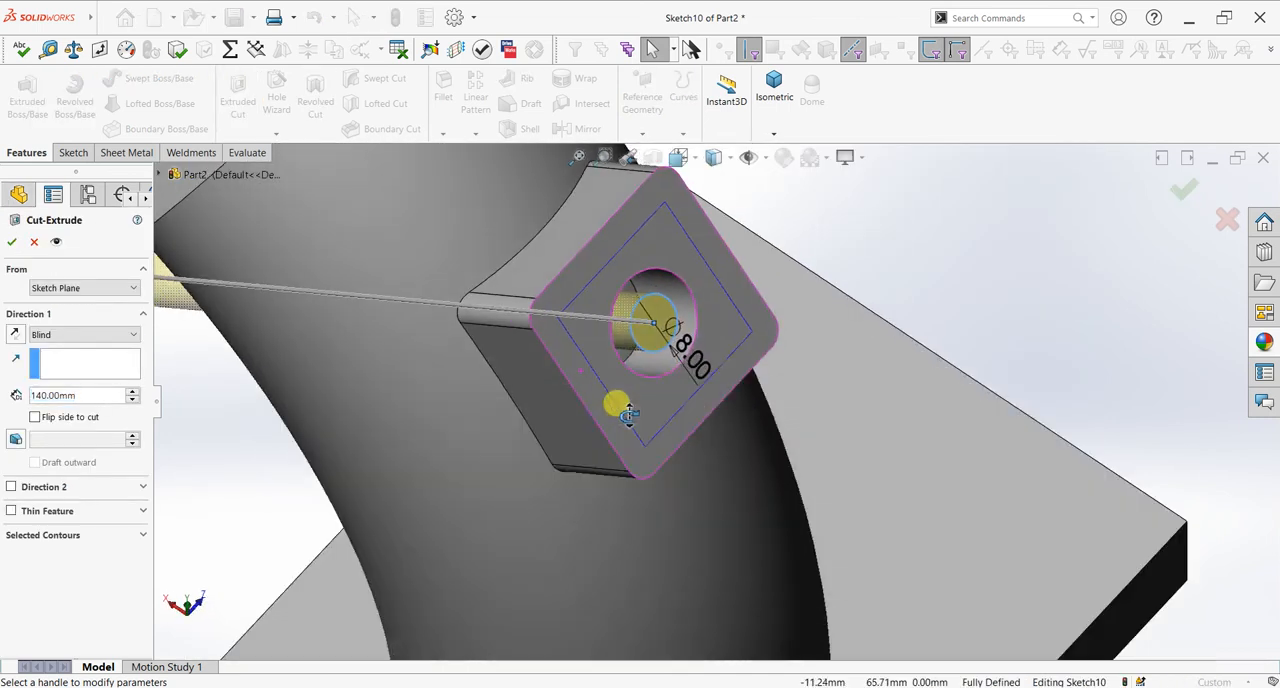
click(84, 334)
click(85, 377)
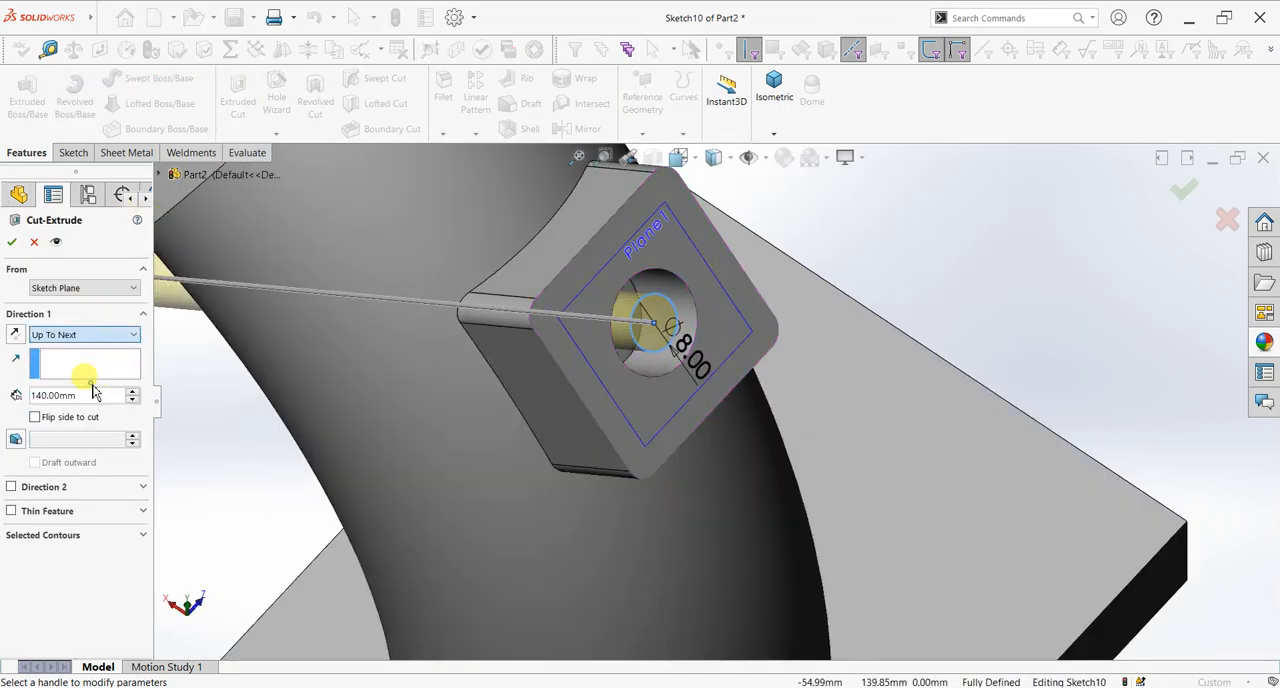
click(11, 244)
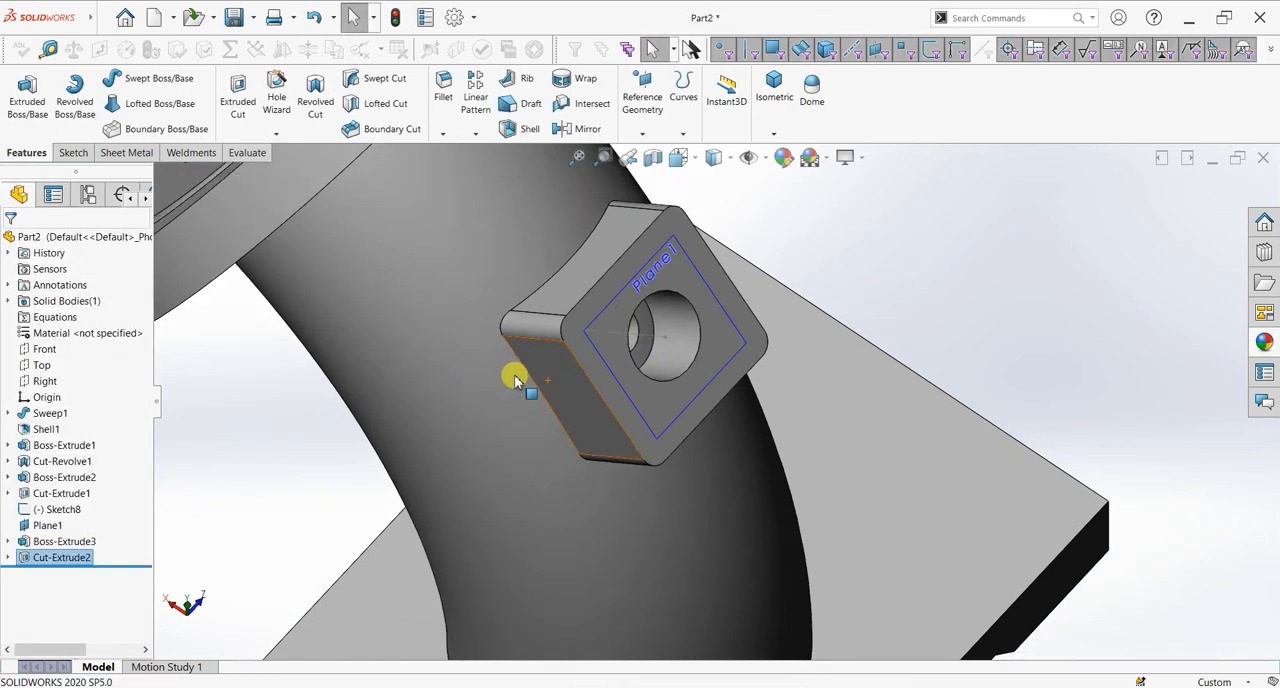
Step: Hide the angled reference plane and the centerline sketch of the square connection
scroll(534, 357, up, 3)
middle_drag(534, 357, 523, 289)
click(731, 373)
click(768, 380)
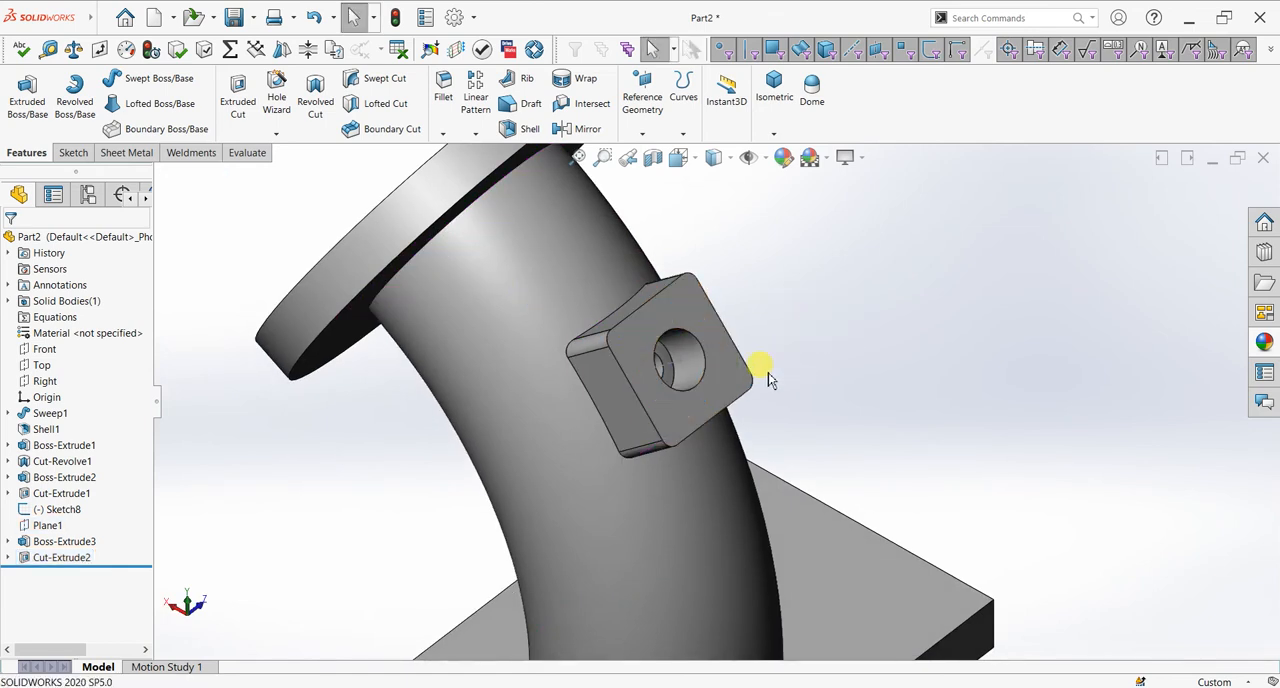
click(677, 365)
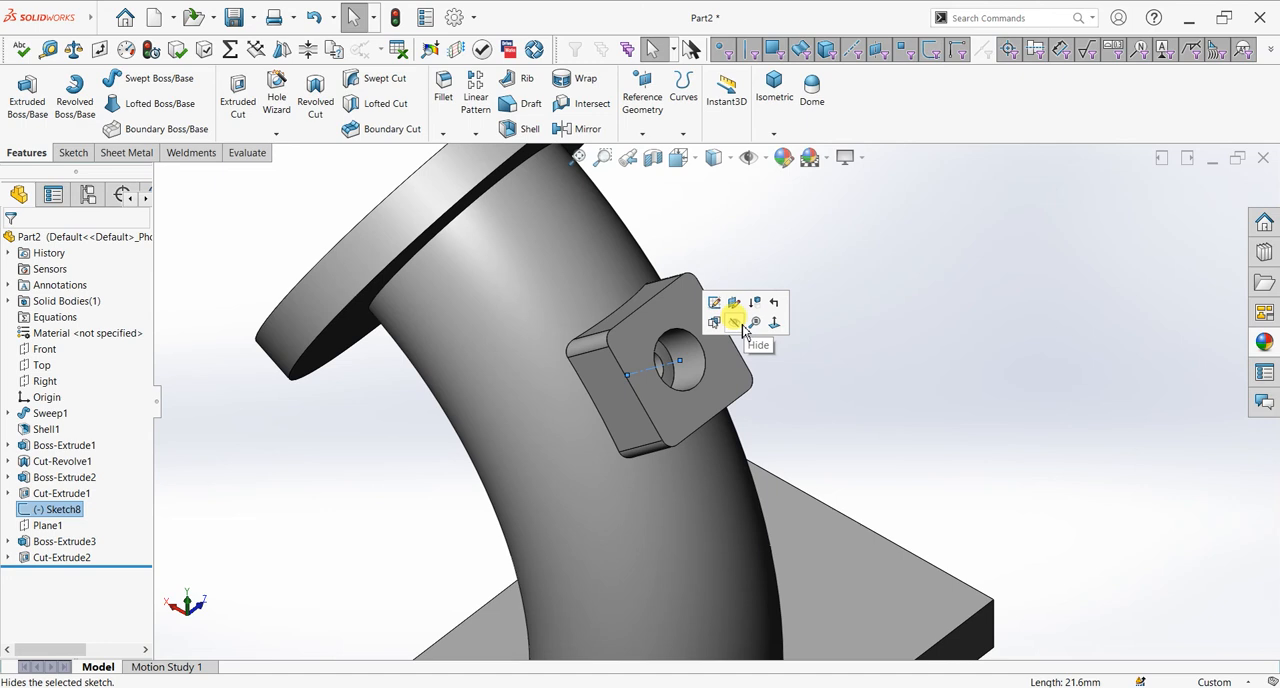
click(738, 324)
Step: Start a Corner Rectangle sketch on the bottom face of one of the base plate's raised feet, viewed normal to it
middle_drag(740, 395, 590, 423)
scroll(748, 448, up, 4)
scroll(750, 449, down, 3)
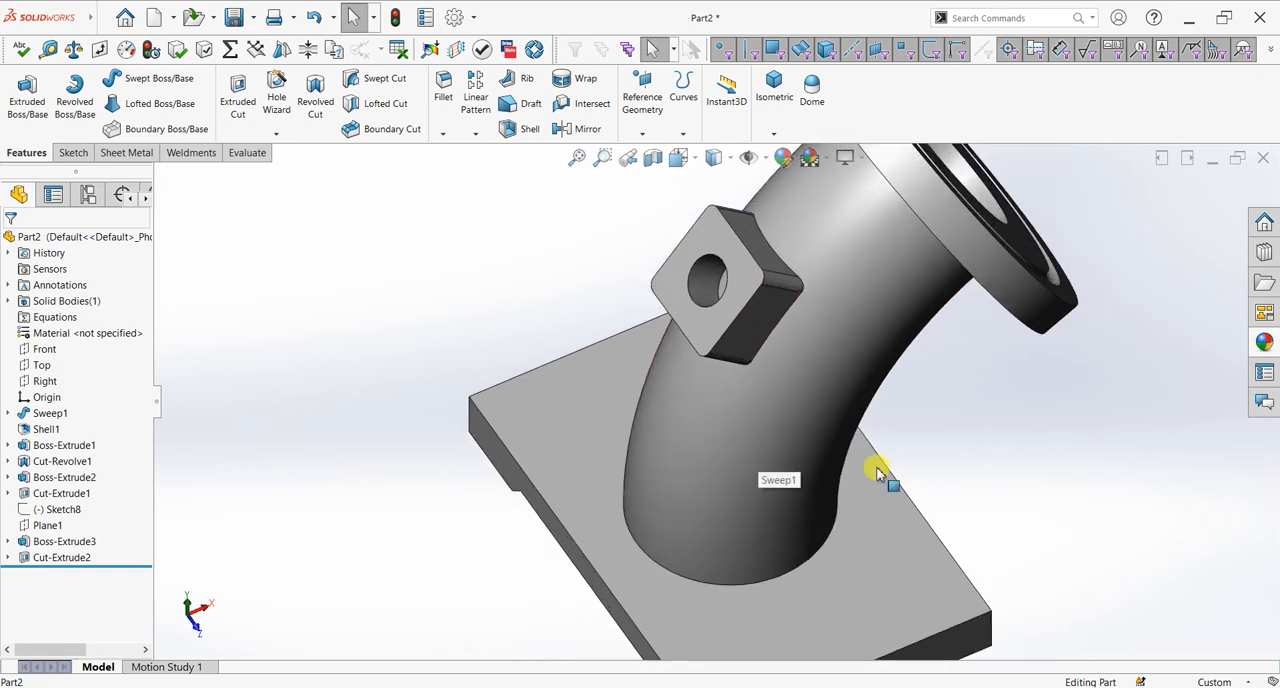
scroll(877, 467, up, 3)
middle_drag(872, 502, 931, 234)
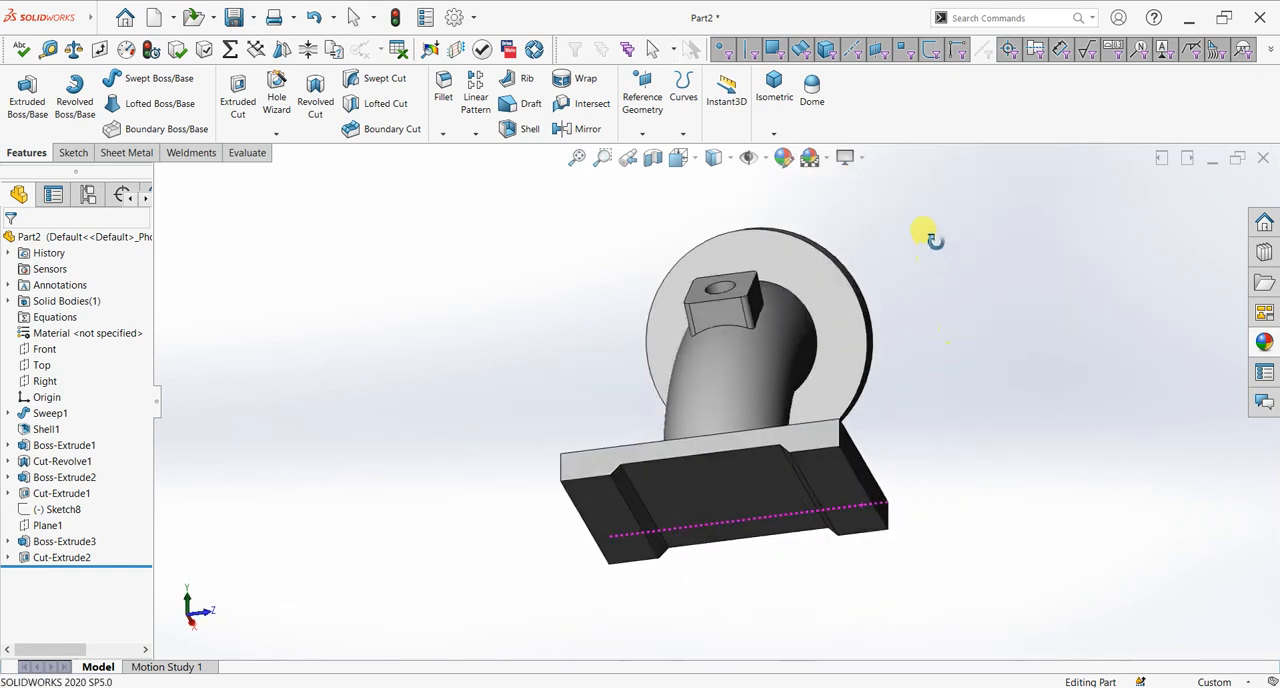
click(615, 521)
key(ctrl+8)
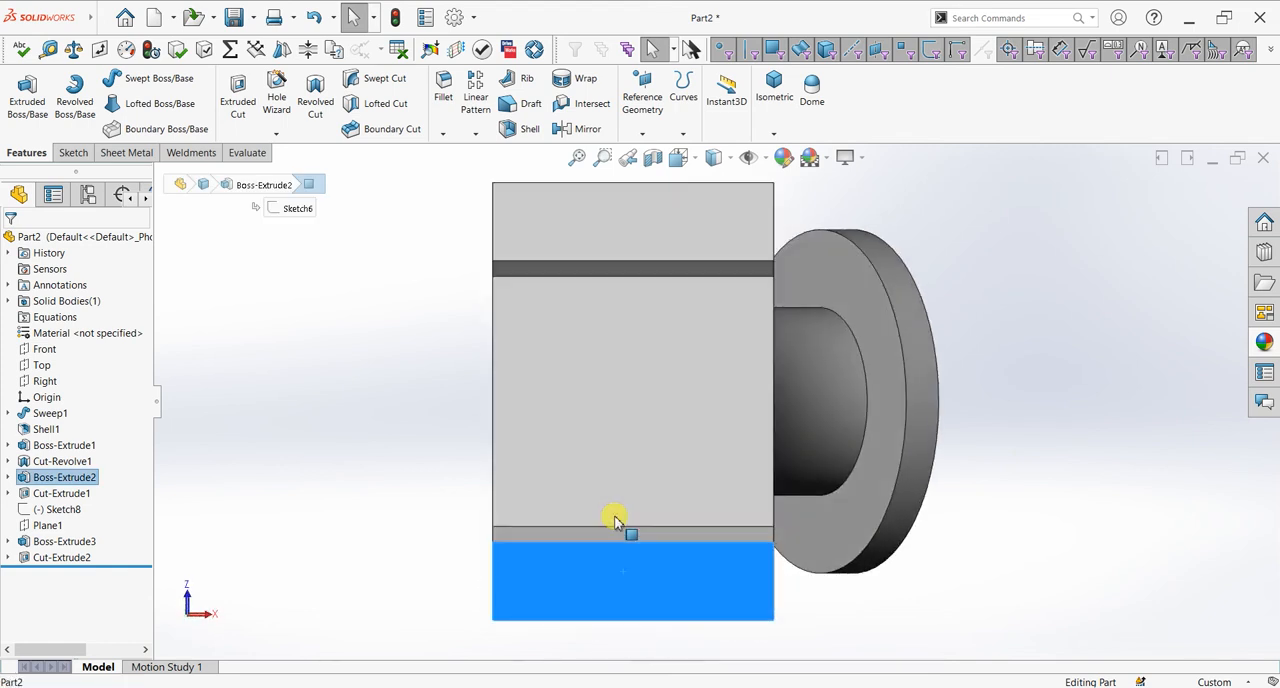
click(74, 153)
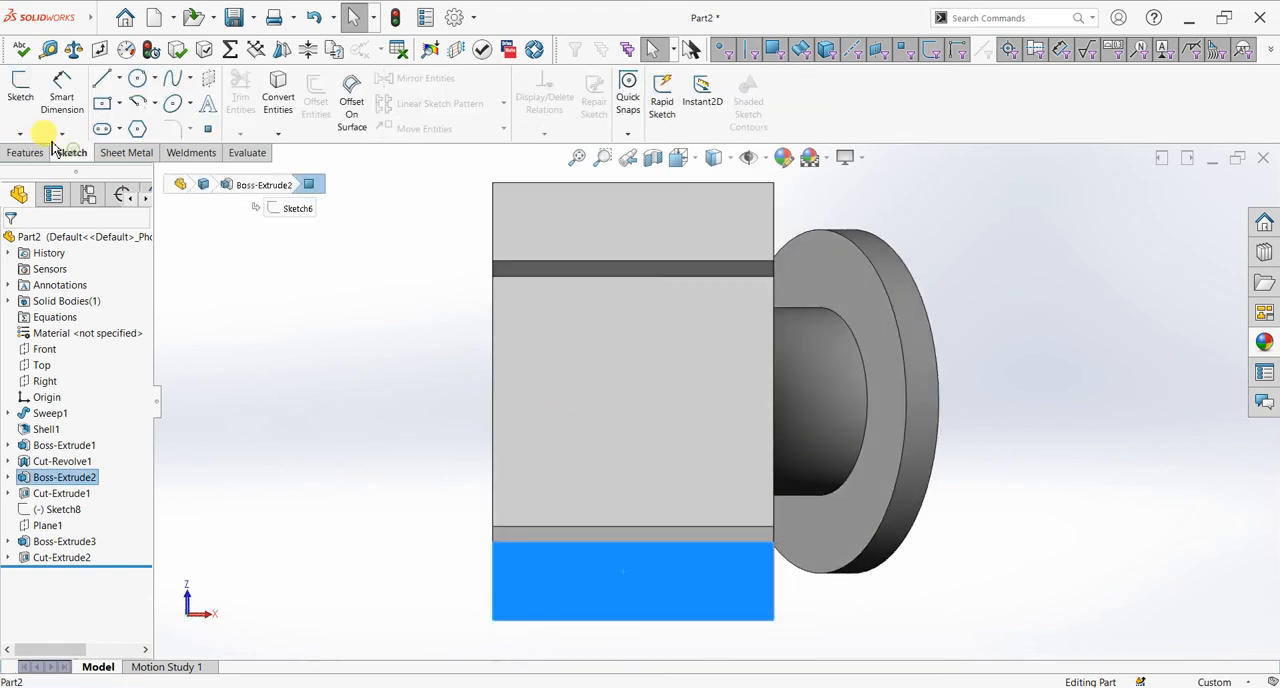
click(120, 107)
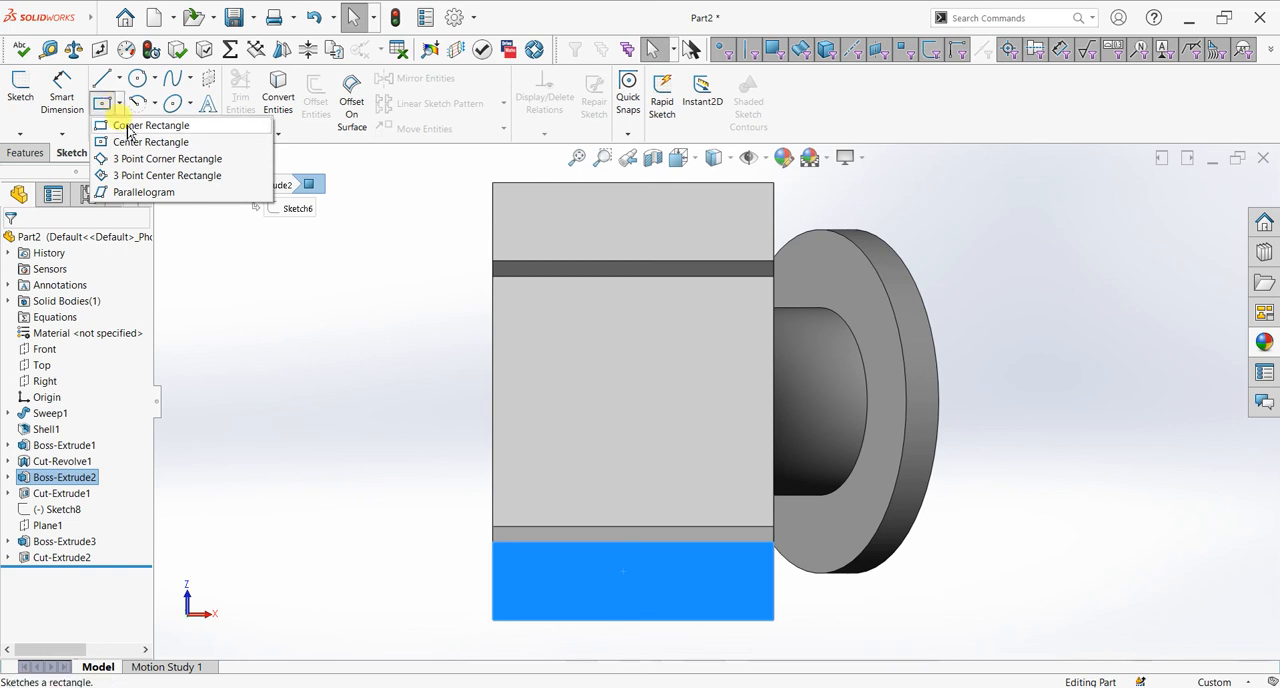
click(129, 126)
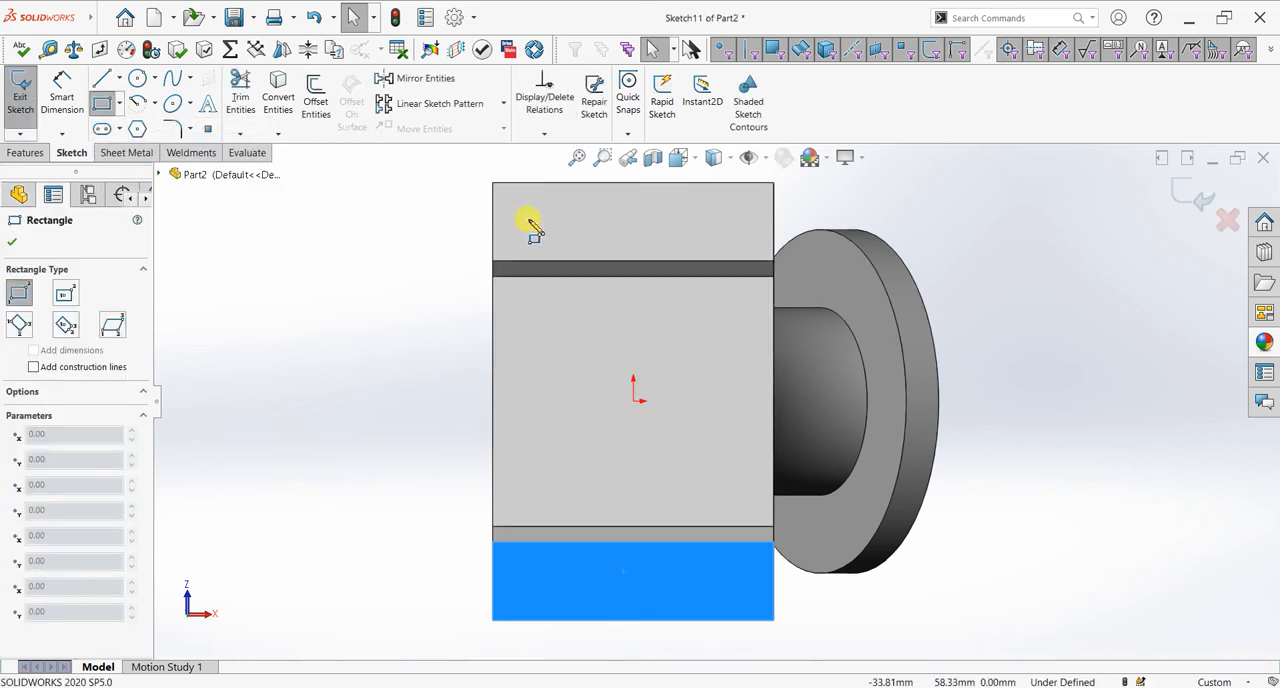
Step: Draw a rectangle about 64 mm by 117 mm inside the base plate's underside outline, spanning both feet
click(534, 221)
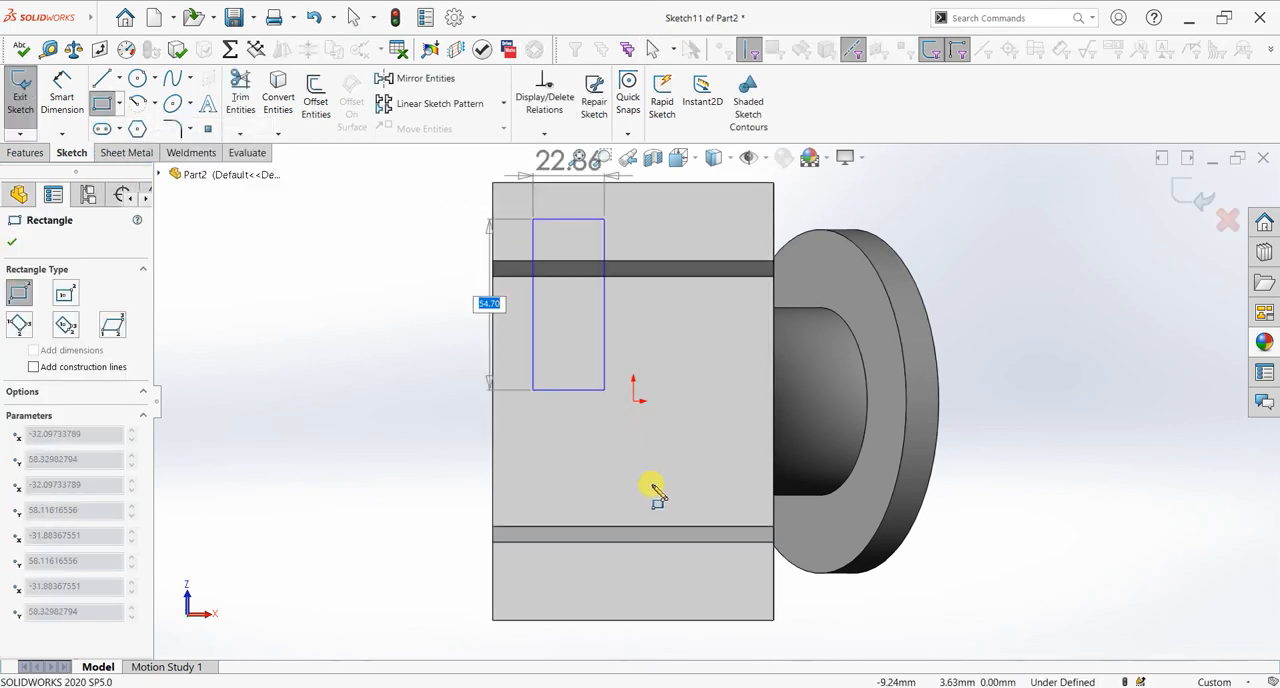
click(733, 585)
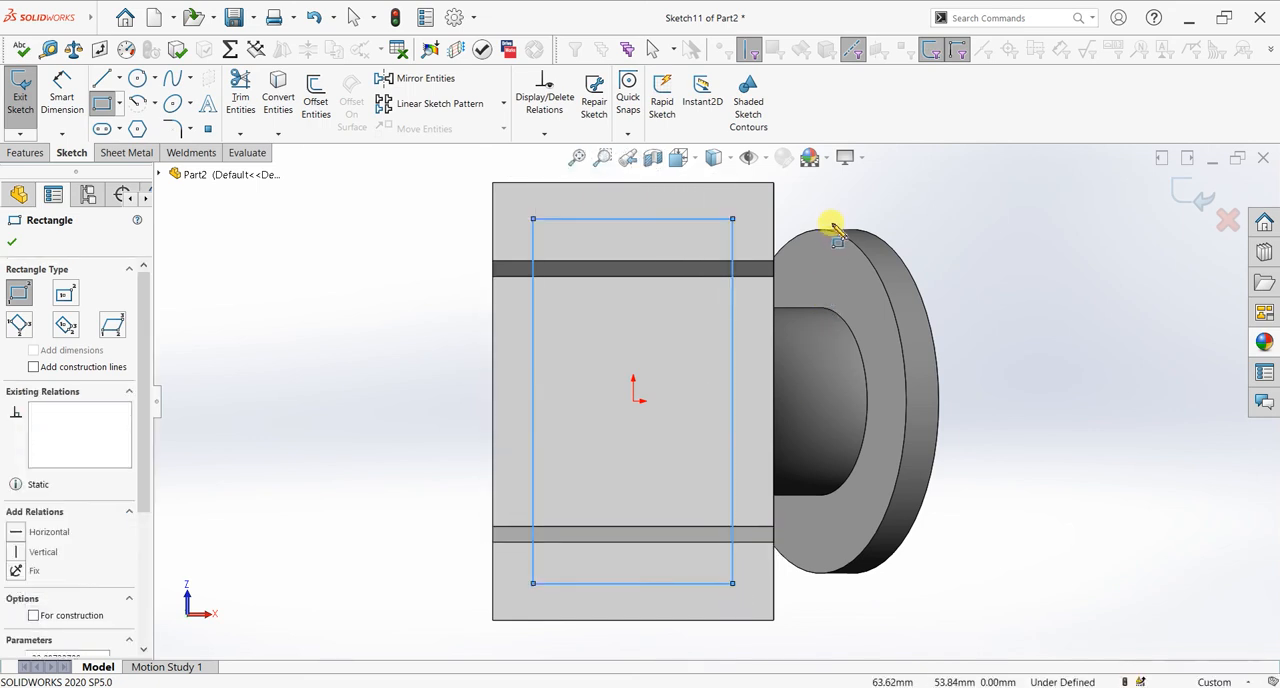
right_click(845, 231)
click(847, 232)
Step: Dimension the rectangle's two long sides 10 mm from the base plate's adjacent long edges
click(62, 90)
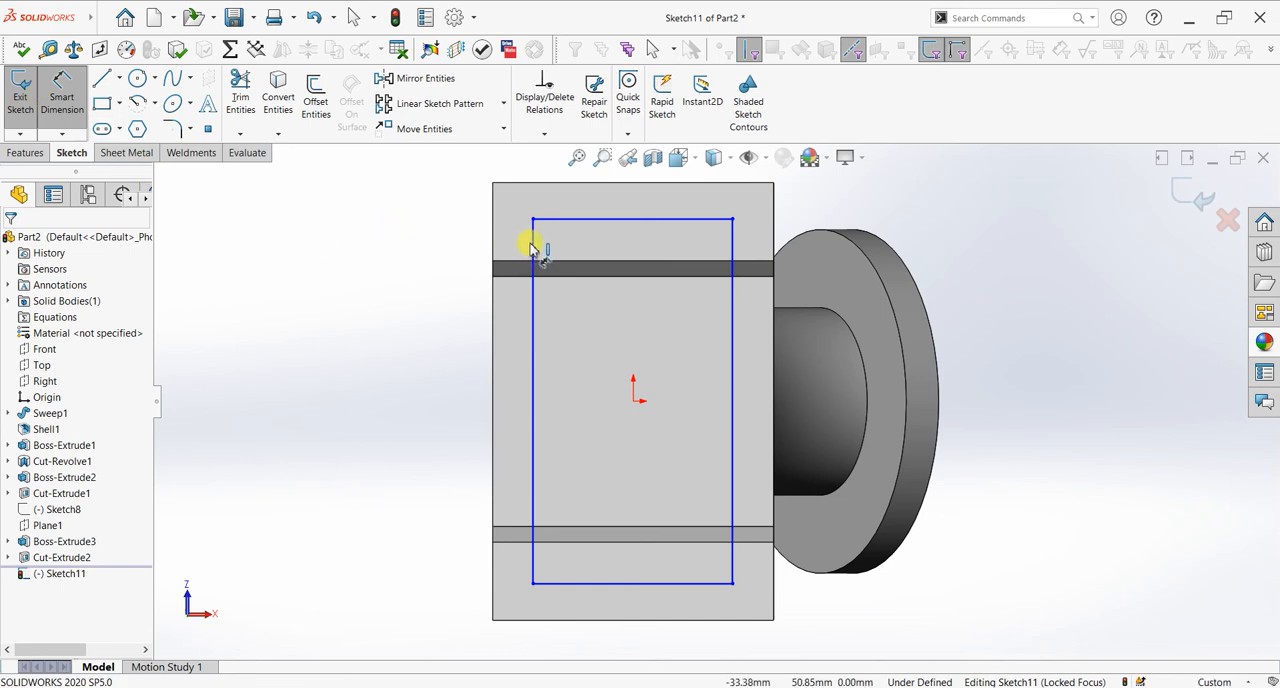
click(495, 241)
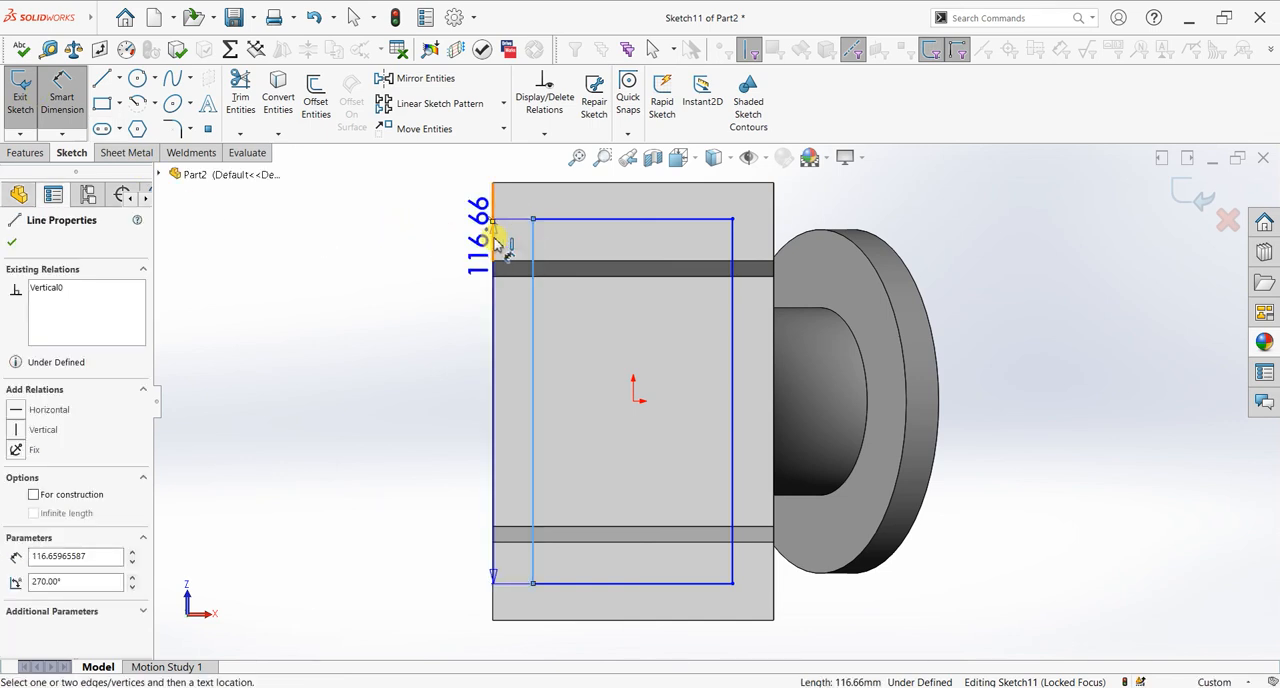
click(491, 243)
click(436, 262)
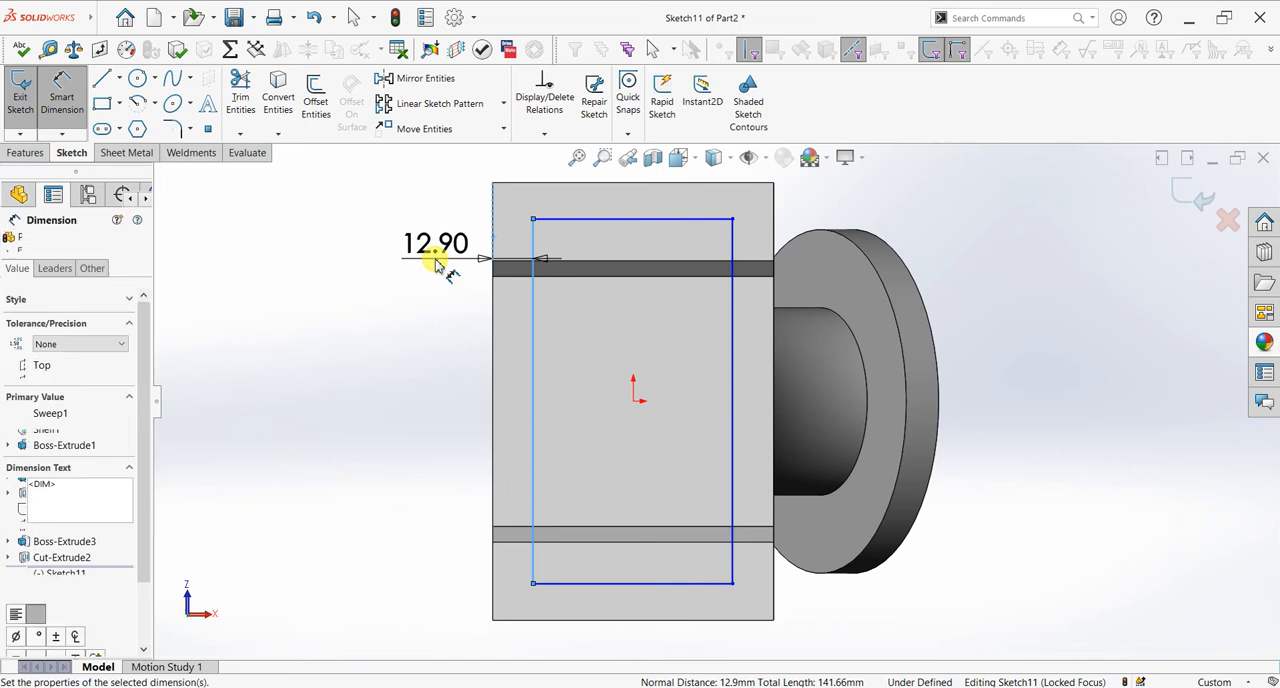
key(Return)
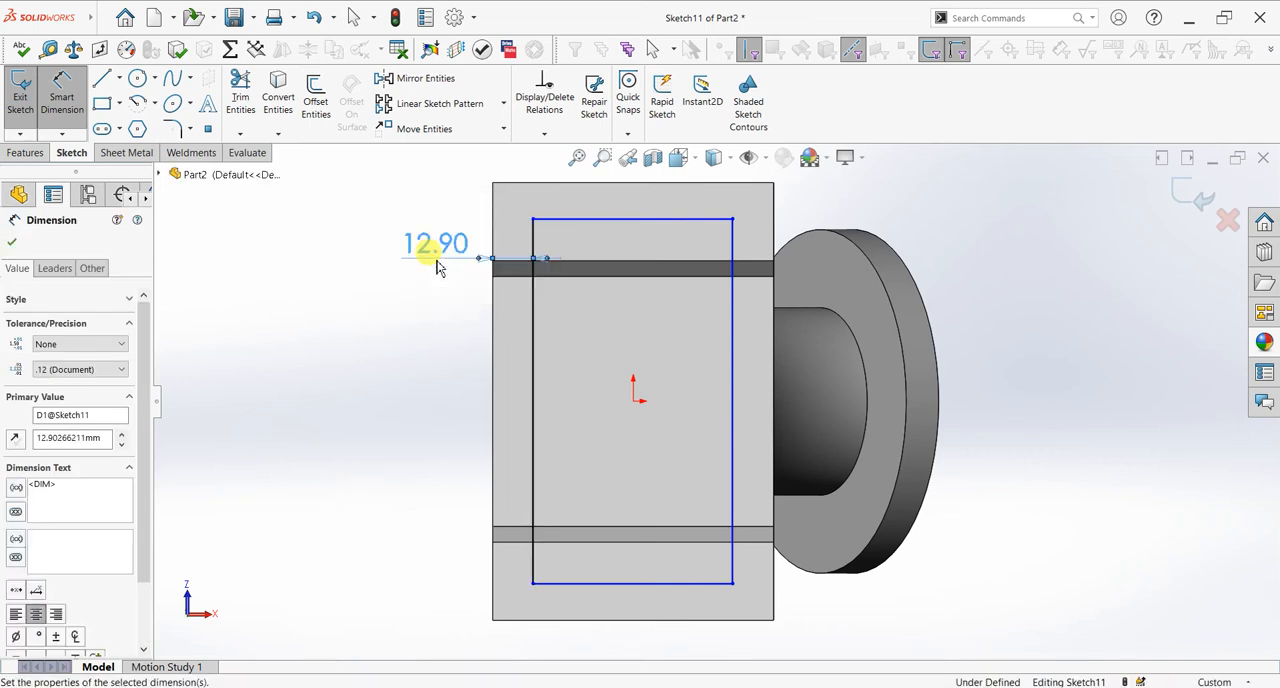
click(771, 240)
click(775, 243)
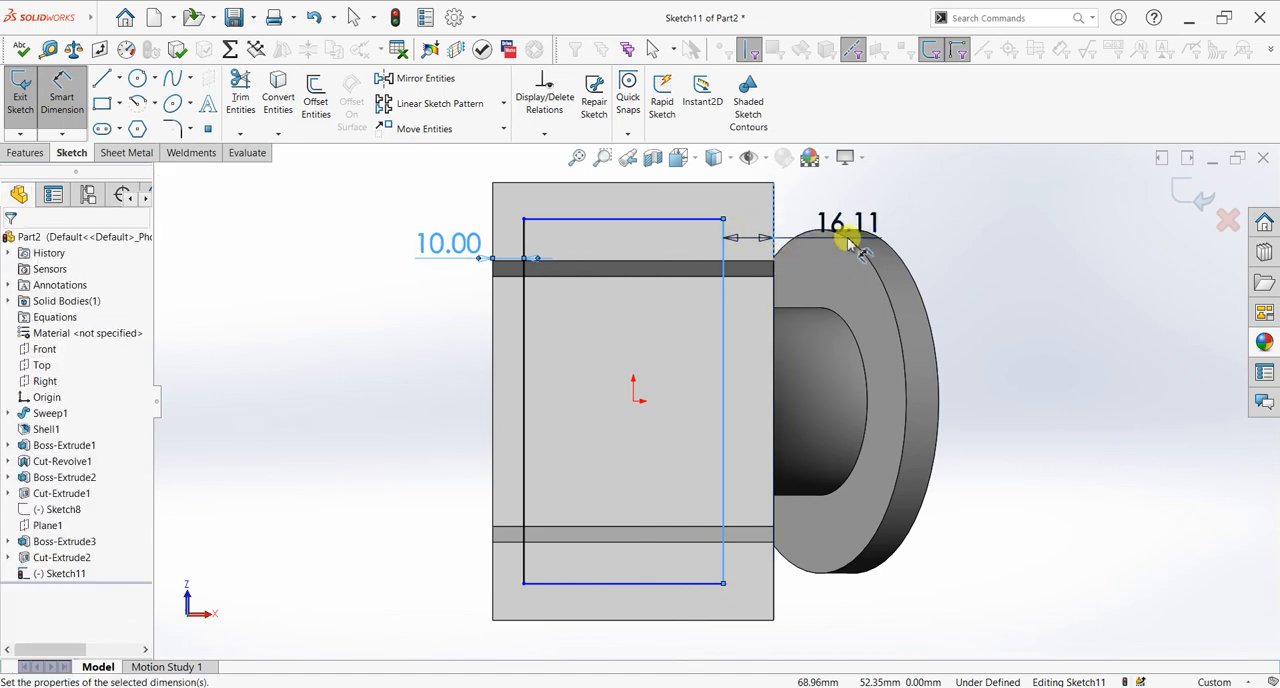
click(848, 243)
key(Return)
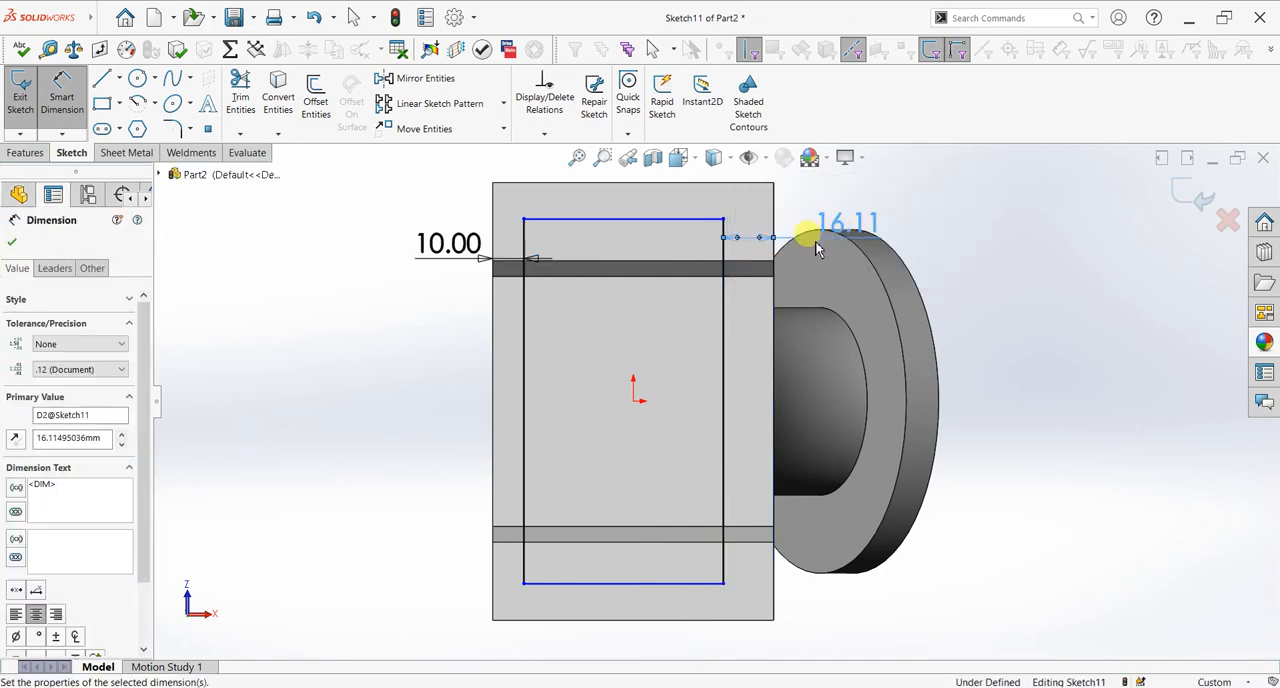
Step: Dimension the rectangle's two short sides 10 mm from the base plate's adjacent short edges
click(679, 190)
click(682, 195)
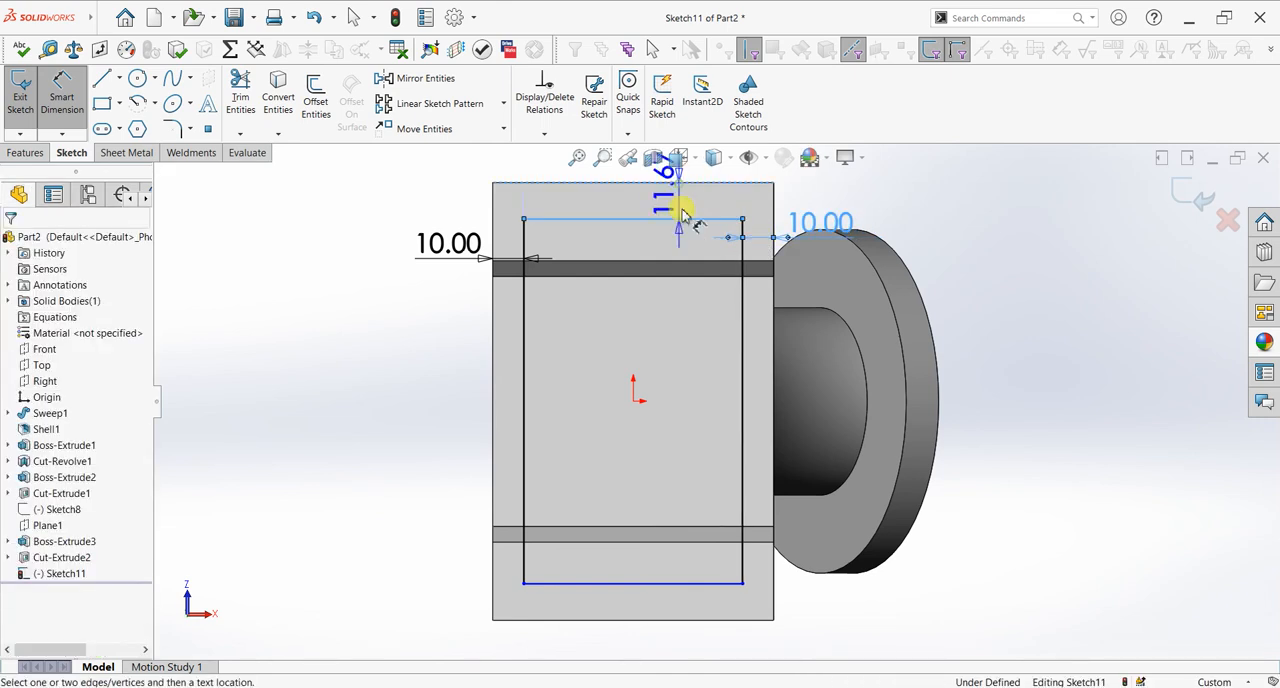
click(668, 303)
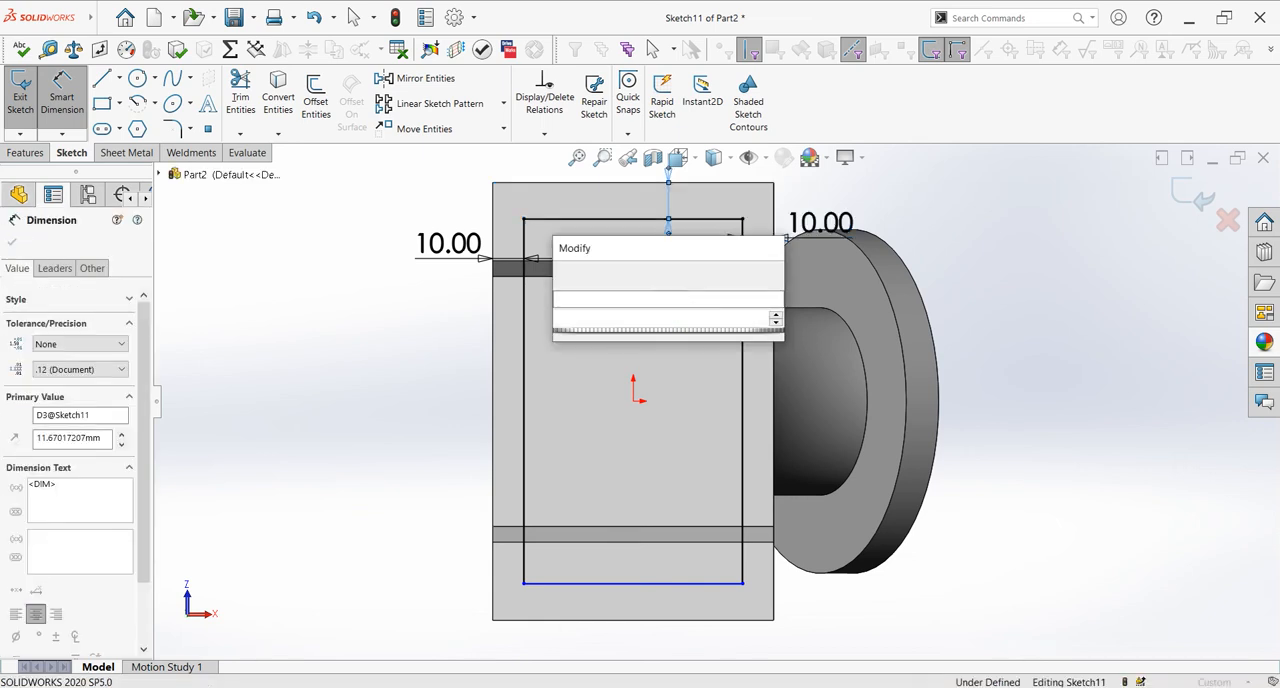
key(Return)
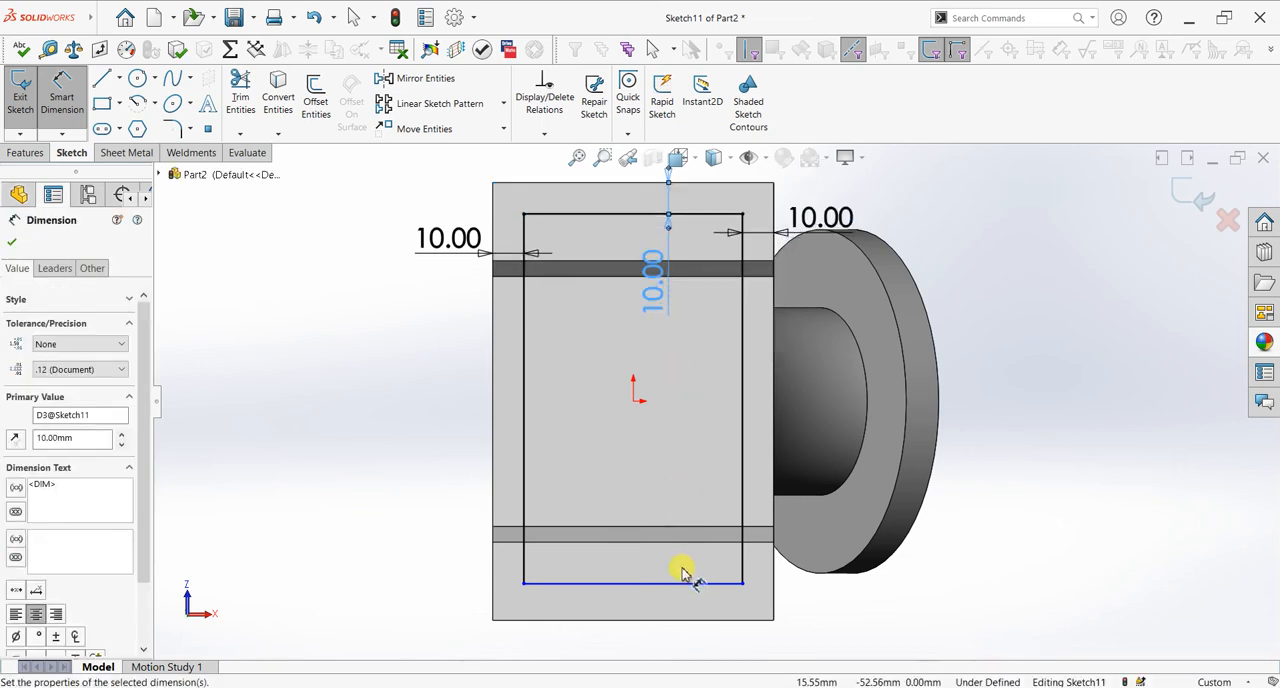
click(690, 584)
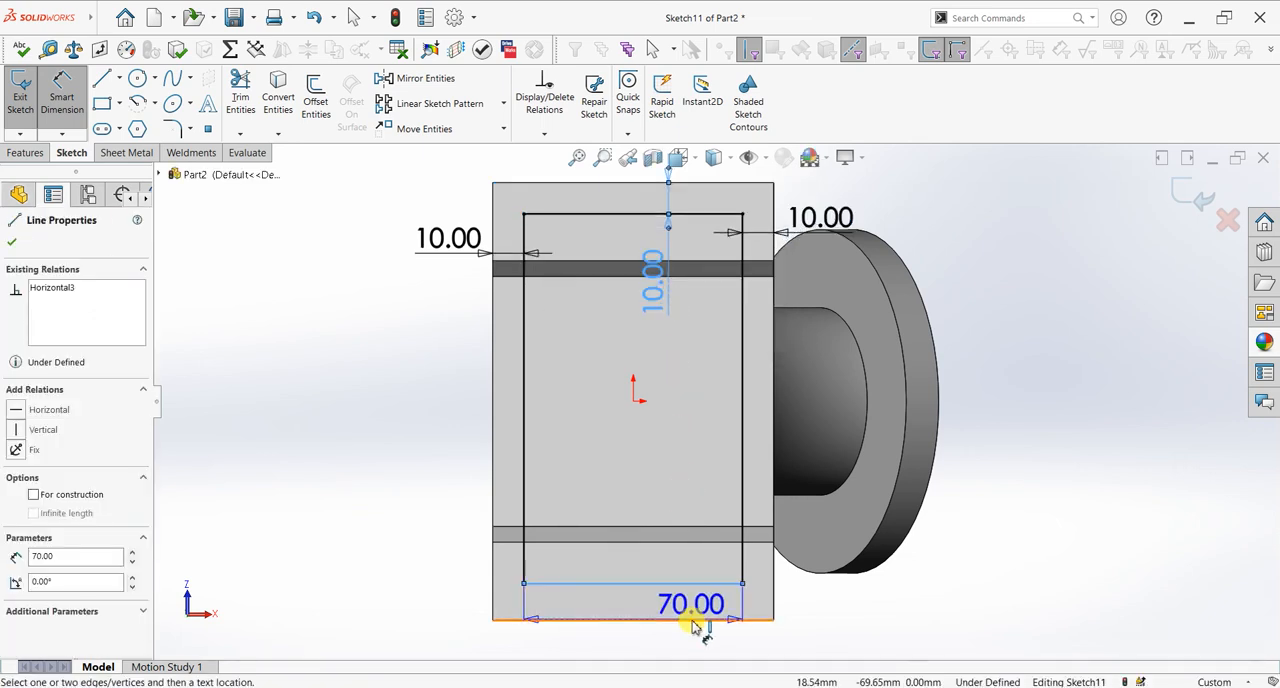
click(660, 620)
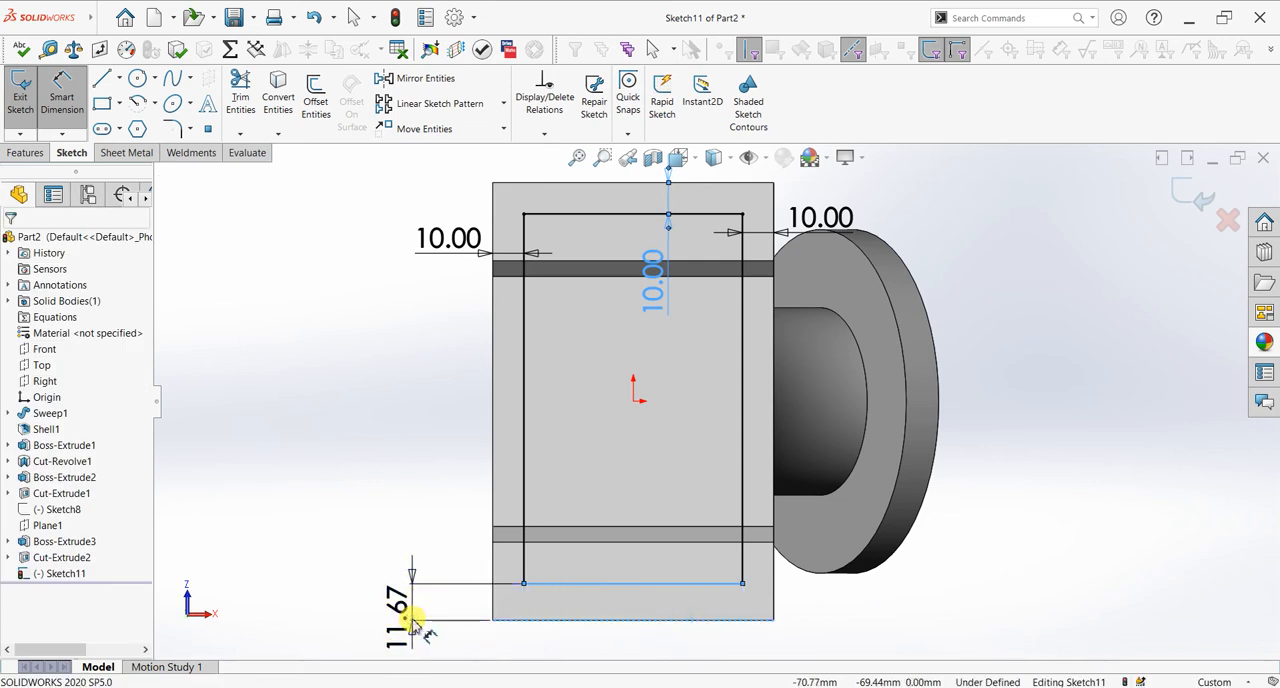
click(413, 622)
key(Return)
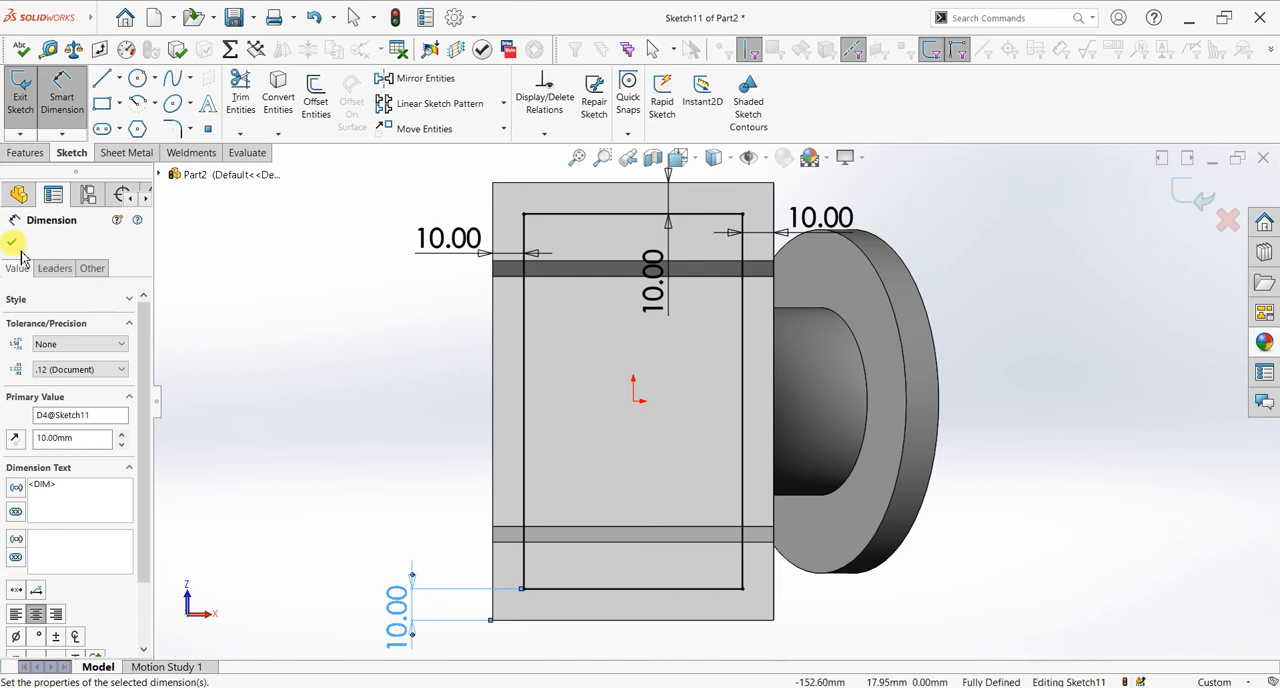
click(12, 242)
key(Escape)
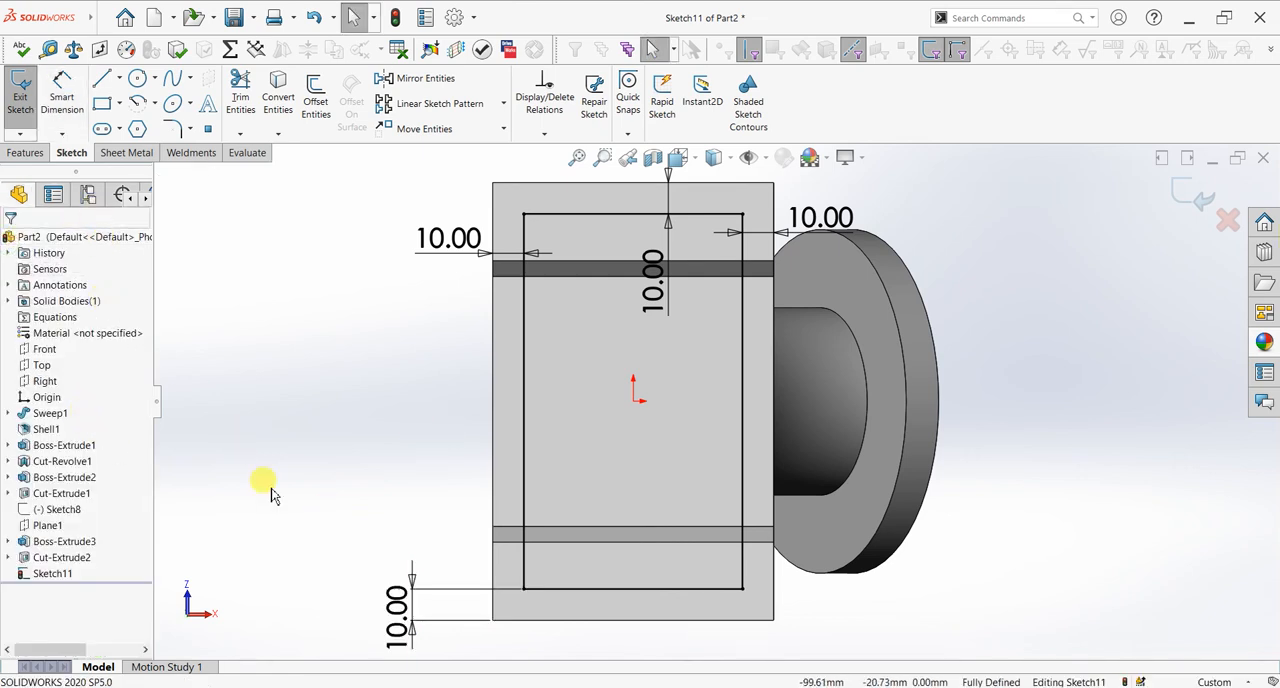
Step: Convert all four lines of the rectangle to construction geometry
click(525, 400)
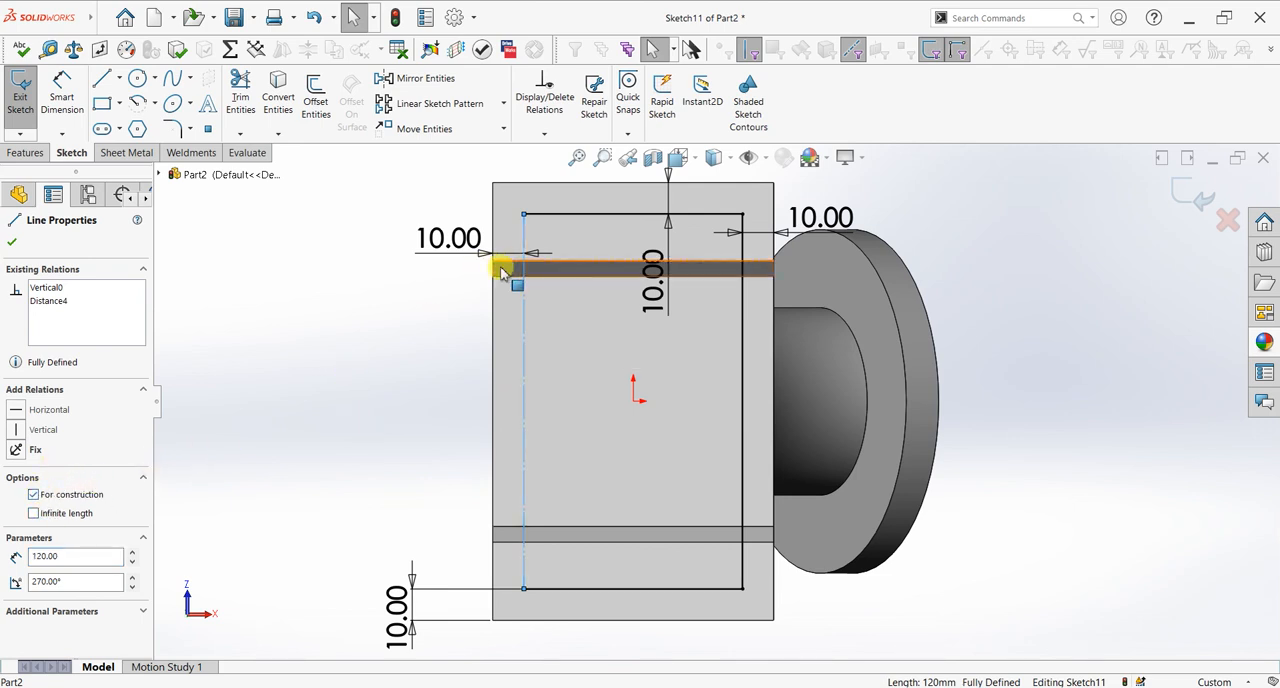
key(Escape)
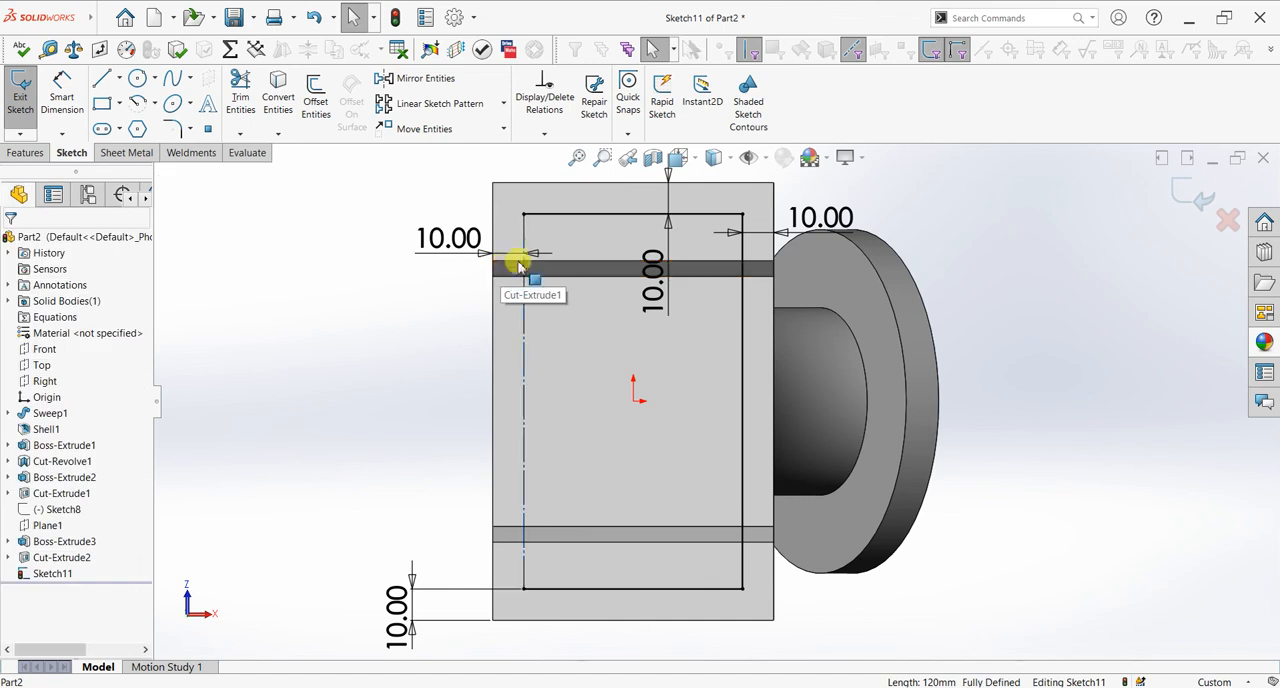
click(533, 238)
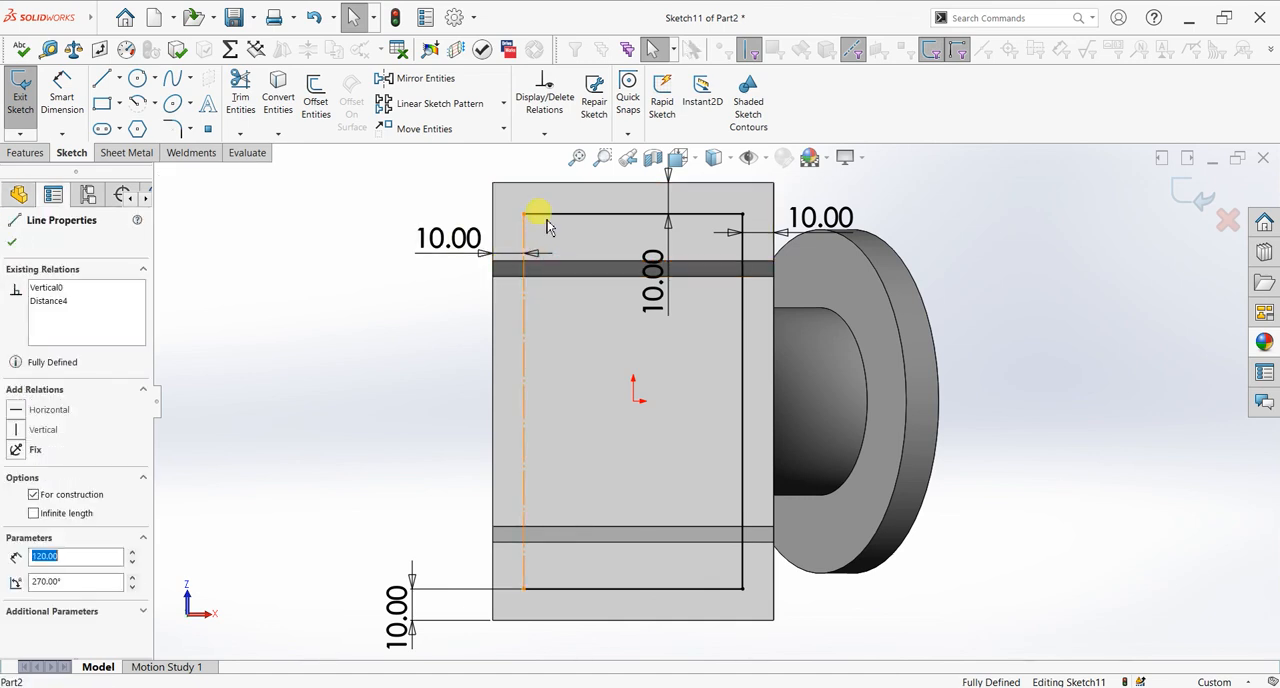
ctrl+click(601, 589)
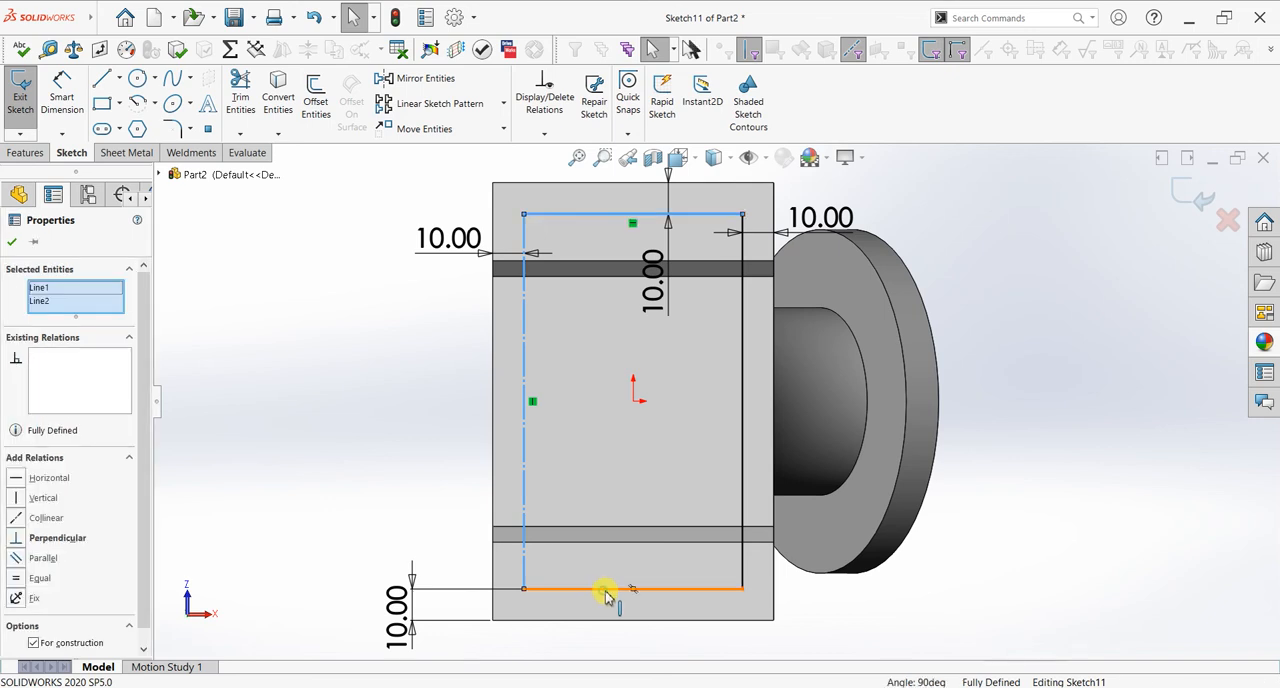
ctrl+click(743, 510)
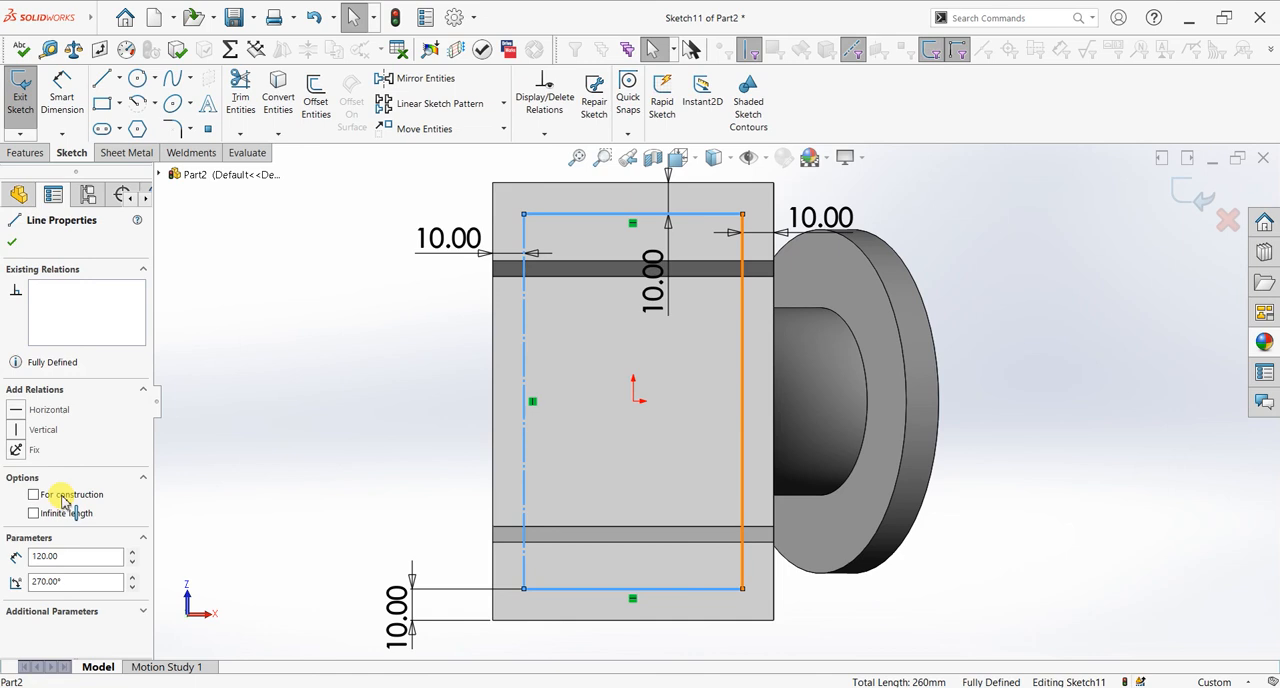
click(62, 495)
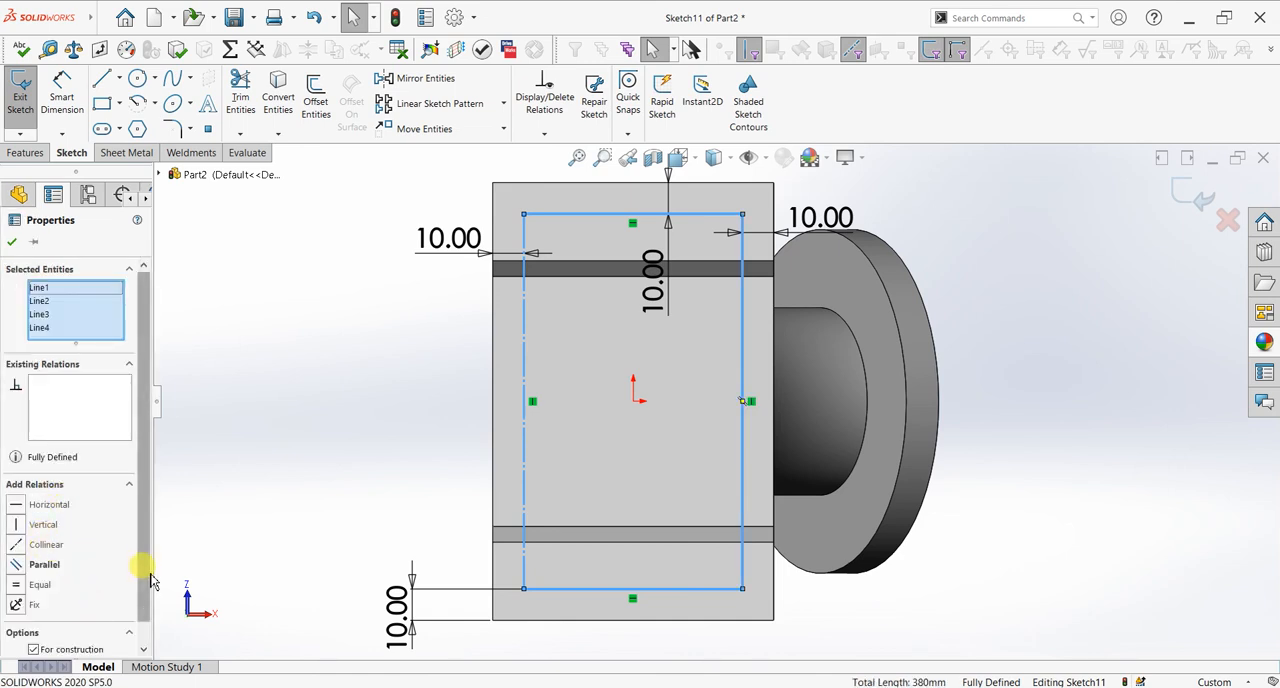
scroll(146, 572, down, 1)
click(34, 628)
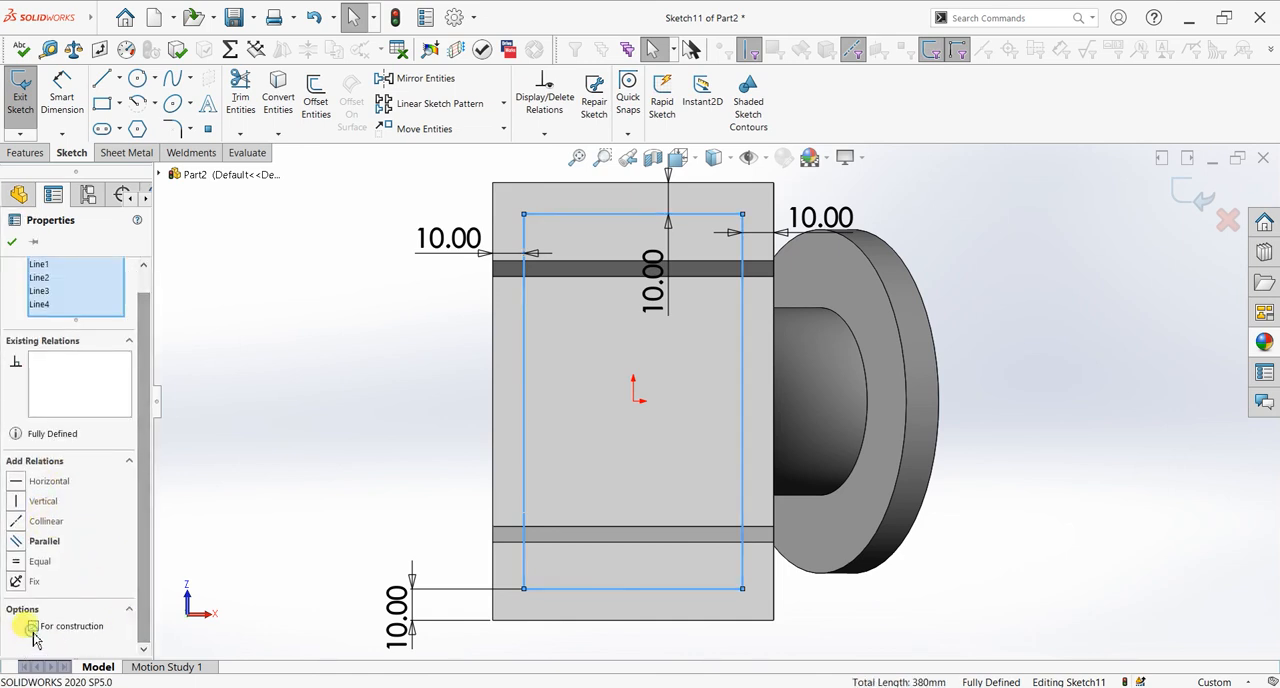
click(34, 627)
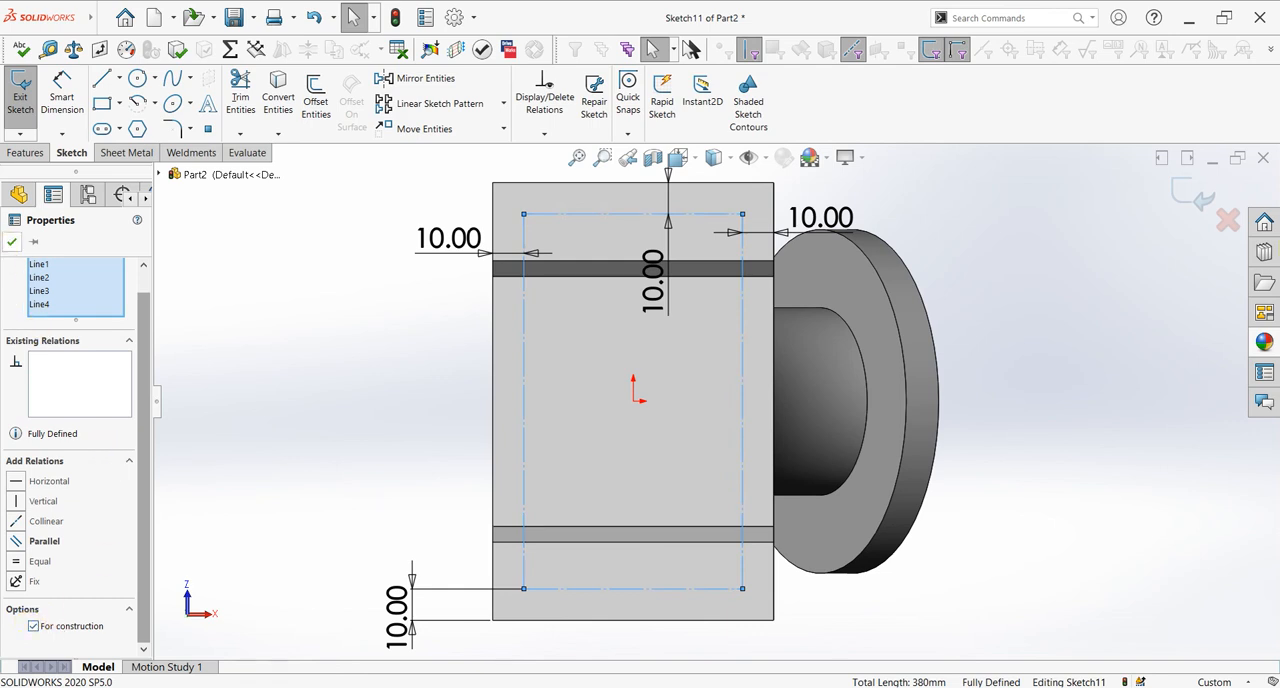
click(165, 182)
Step: Draw 6 mm diameter circles centred on the construction rectangle's two corners on the side away from the flange
click(140, 78)
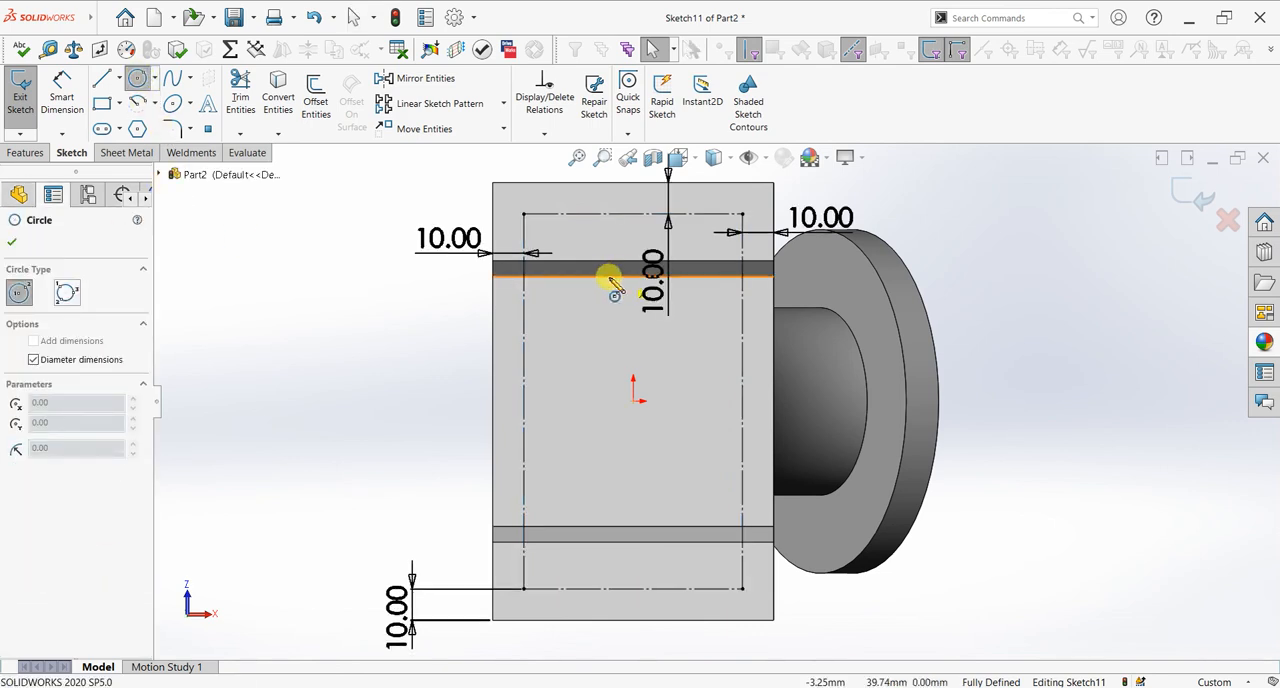
click(524, 214)
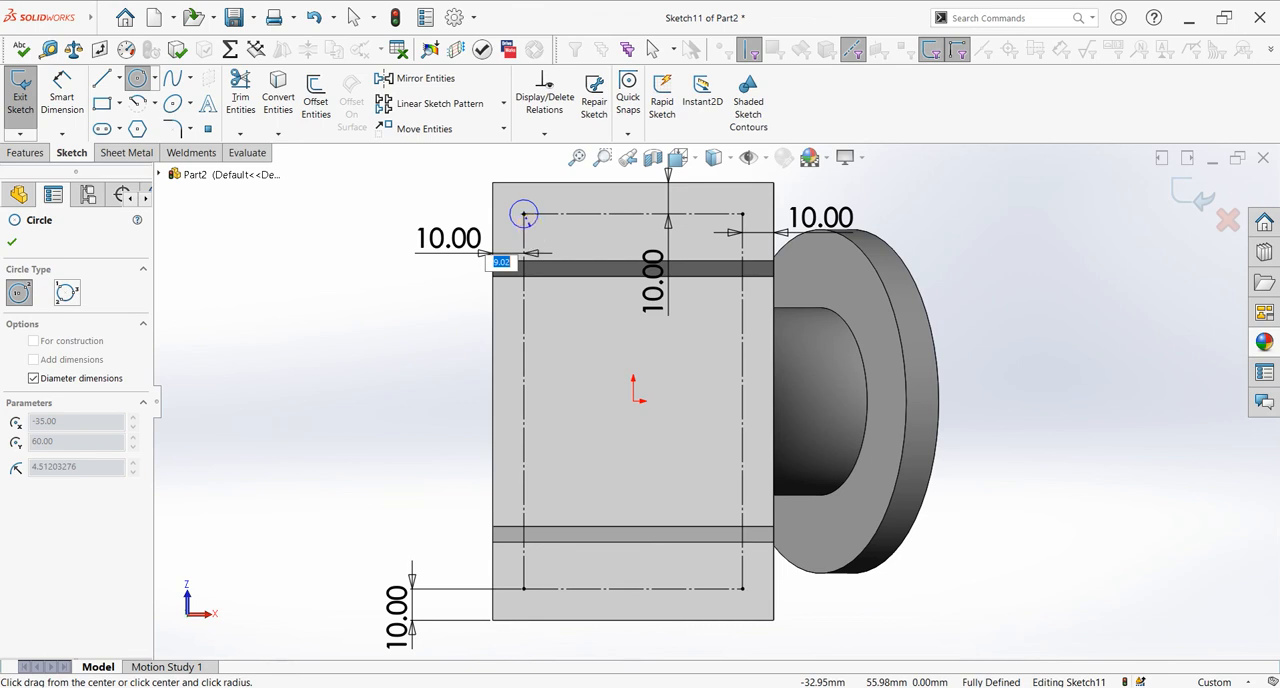
text(6)
key(Return)
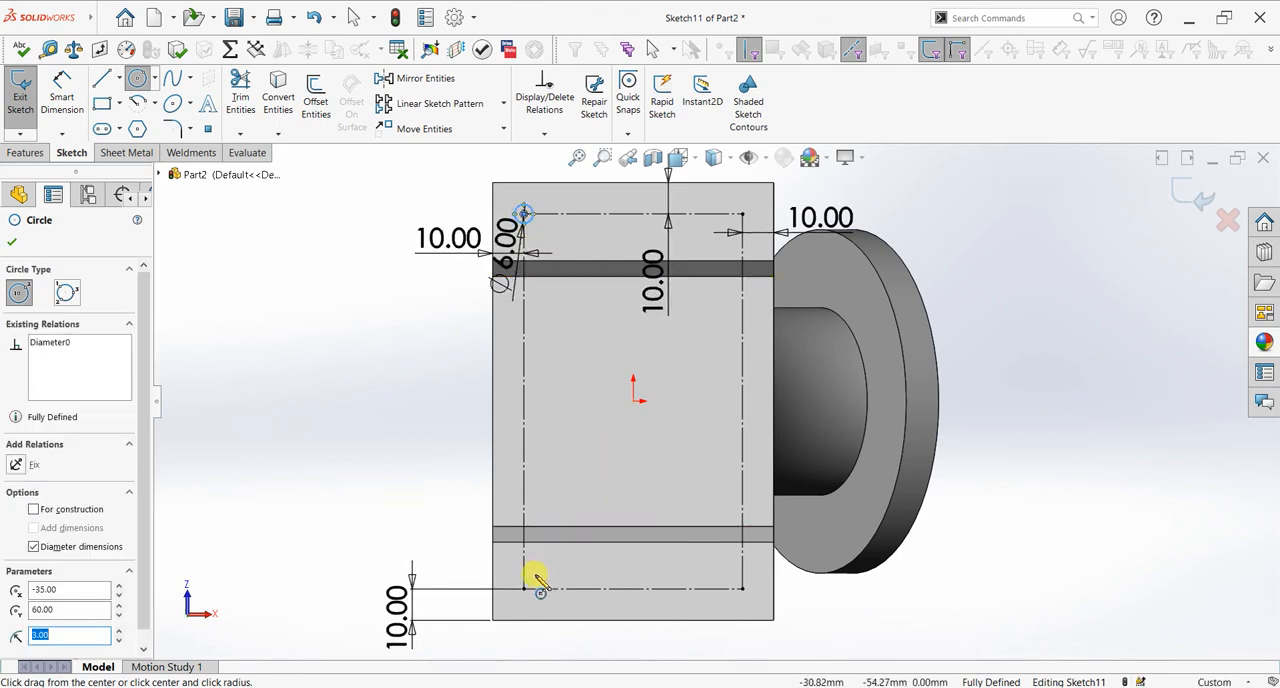
click(525, 592)
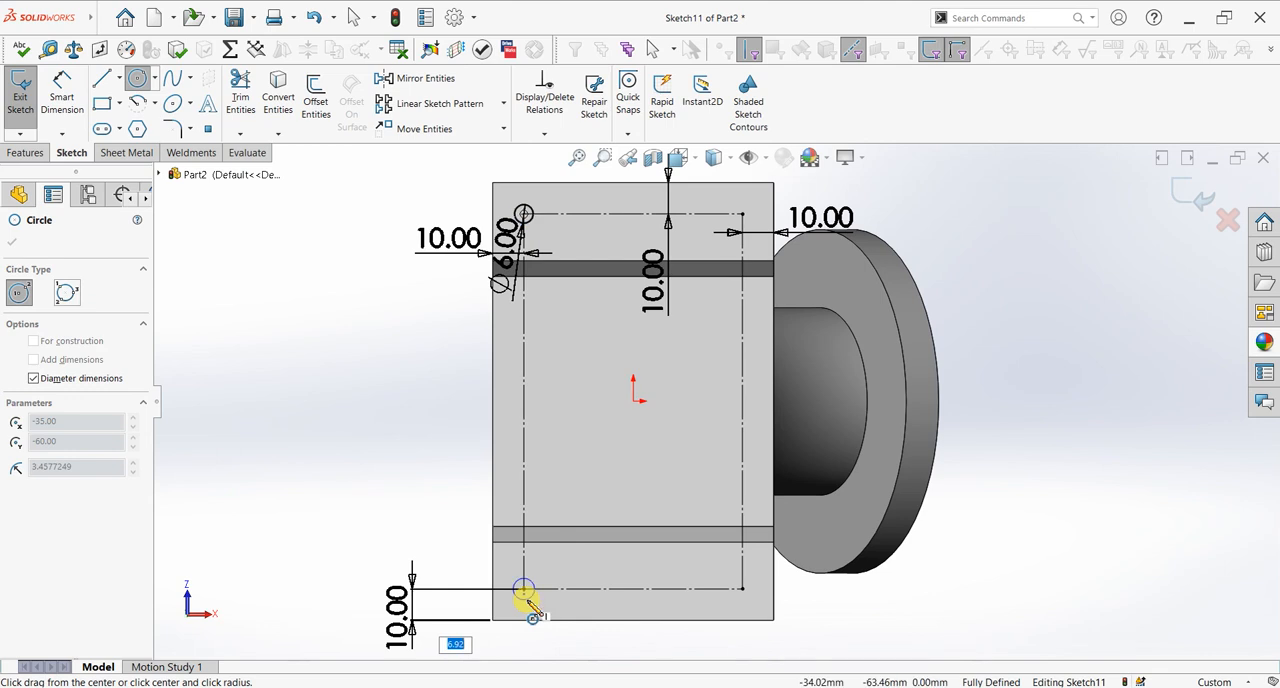
text(6)
key(Return)
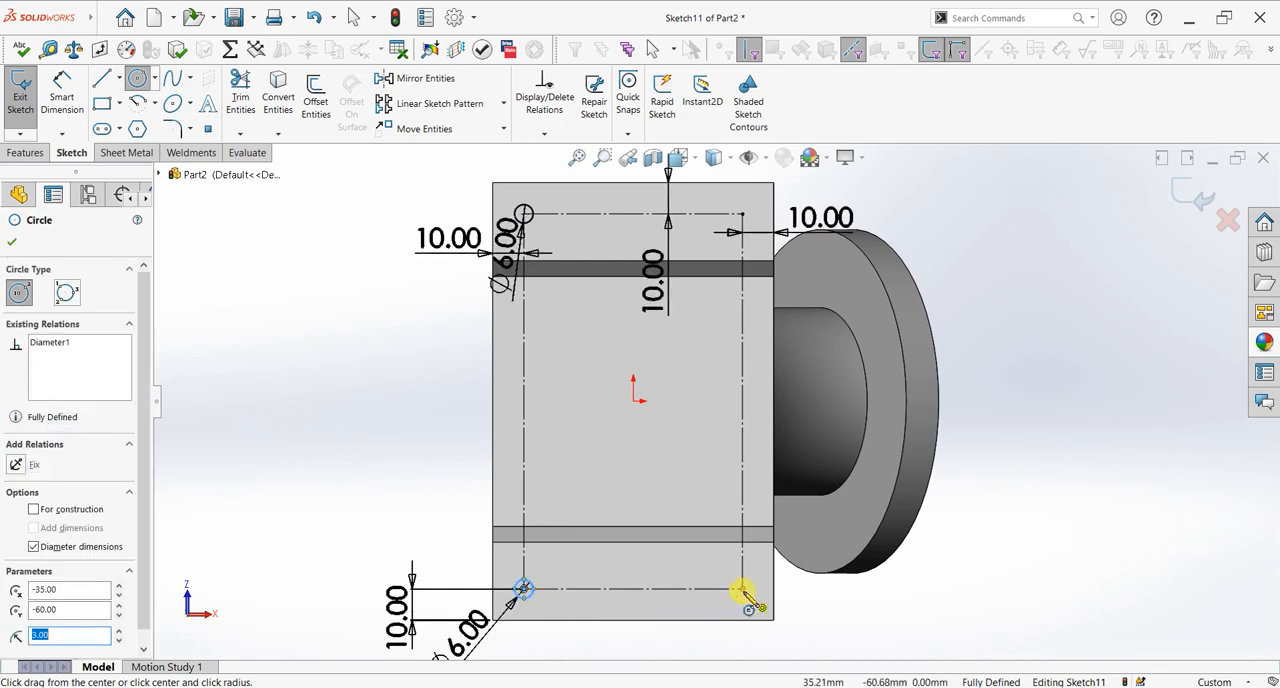
Step: Draw 6 mm diameter circles centred on the construction rectangle's two remaining corners, on the flange side
click(745, 607)
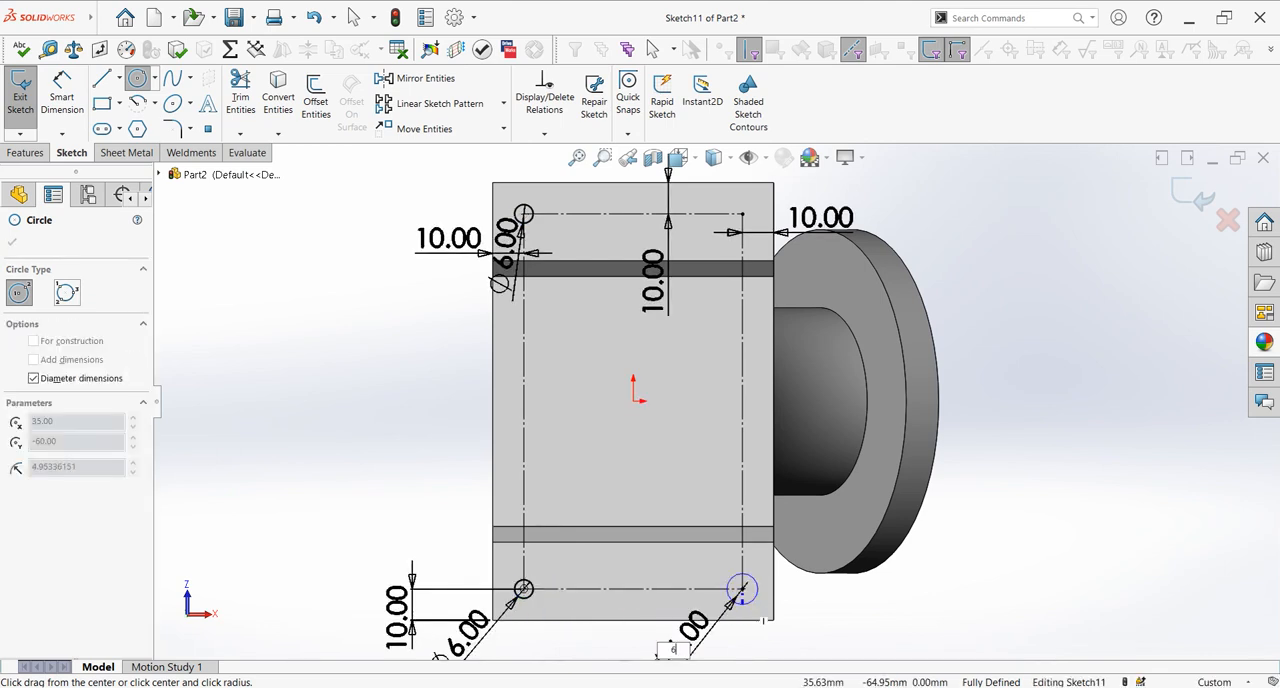
text(6)
key(Return)
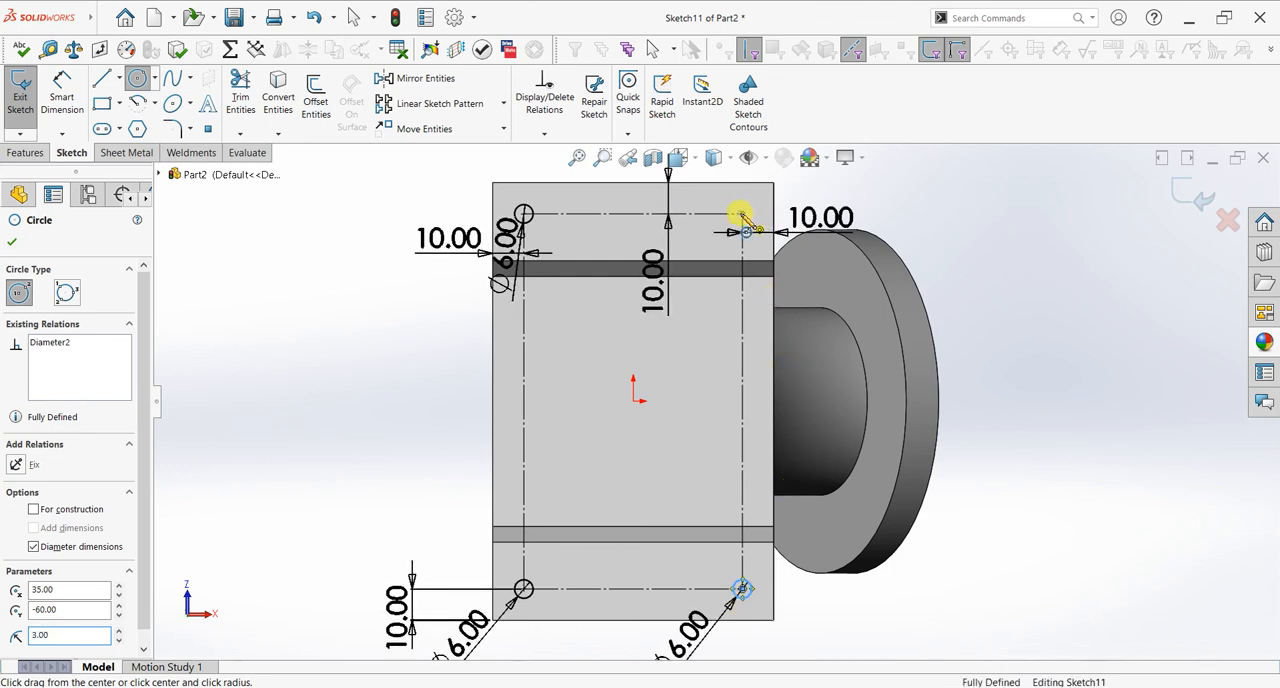
click(741, 216)
text(6)
key(Return)
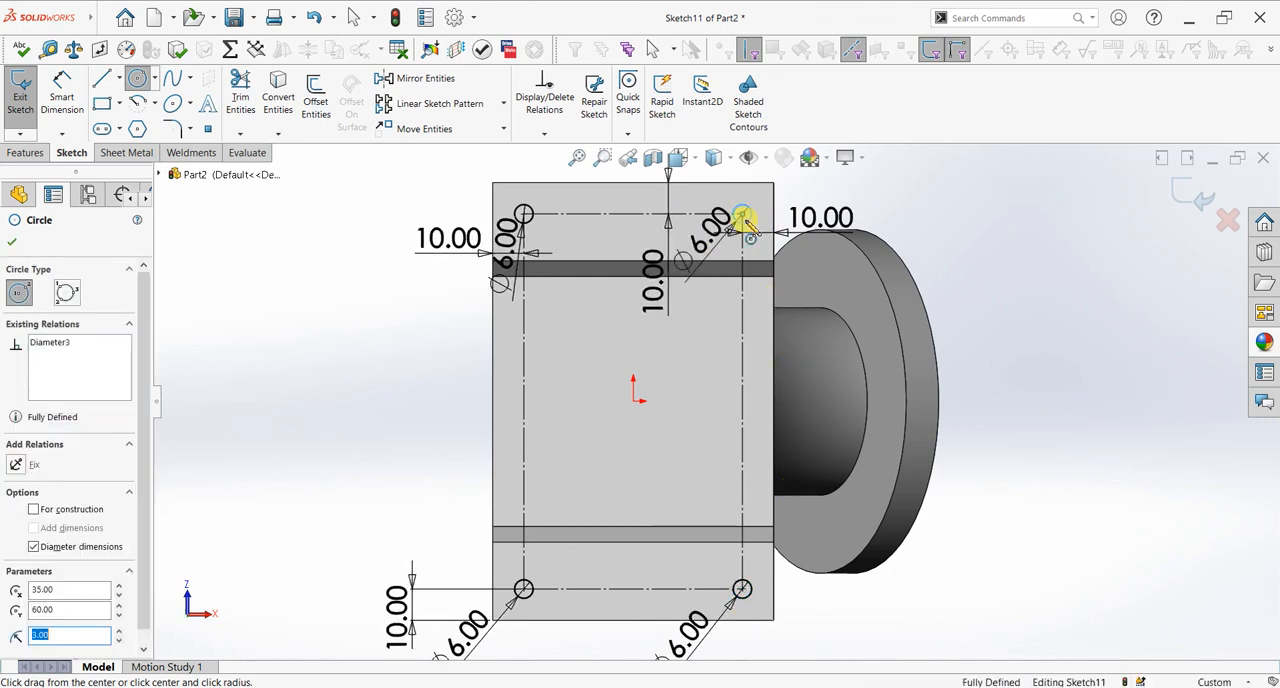
click(12, 242)
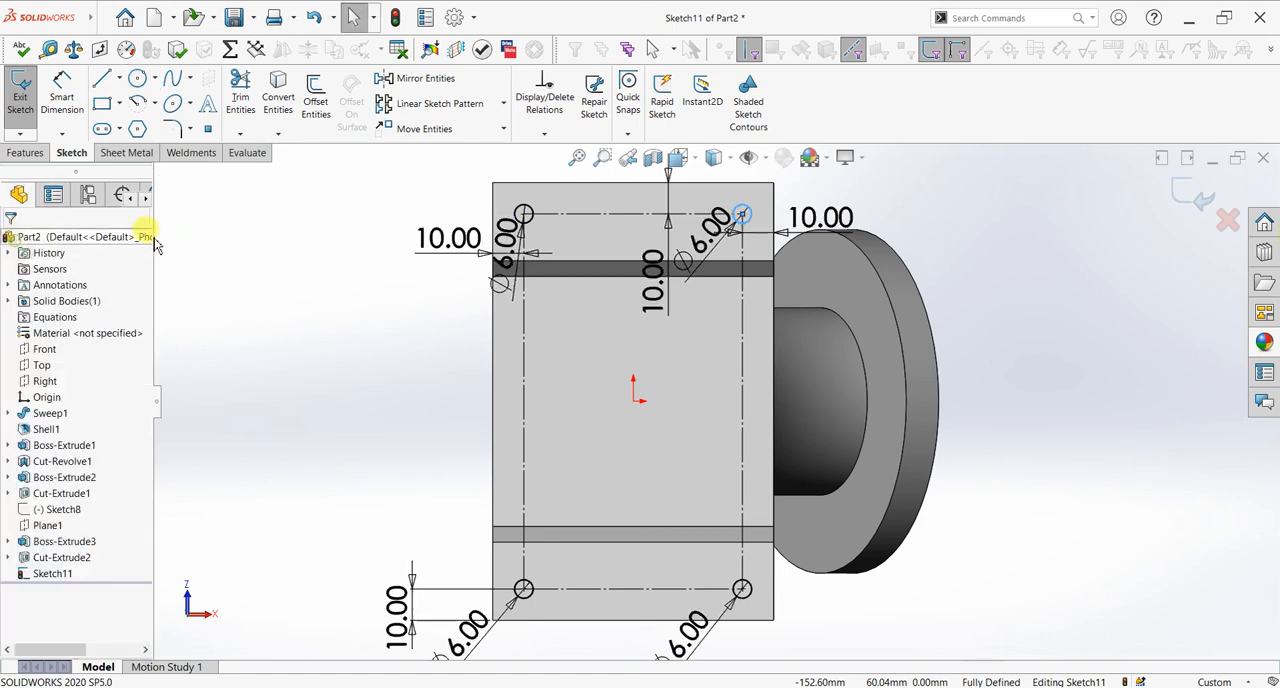
Step: Cut-extrude the four corner circles through the base plate with a blind depth of 140 mm
click(24, 153)
click(245, 108)
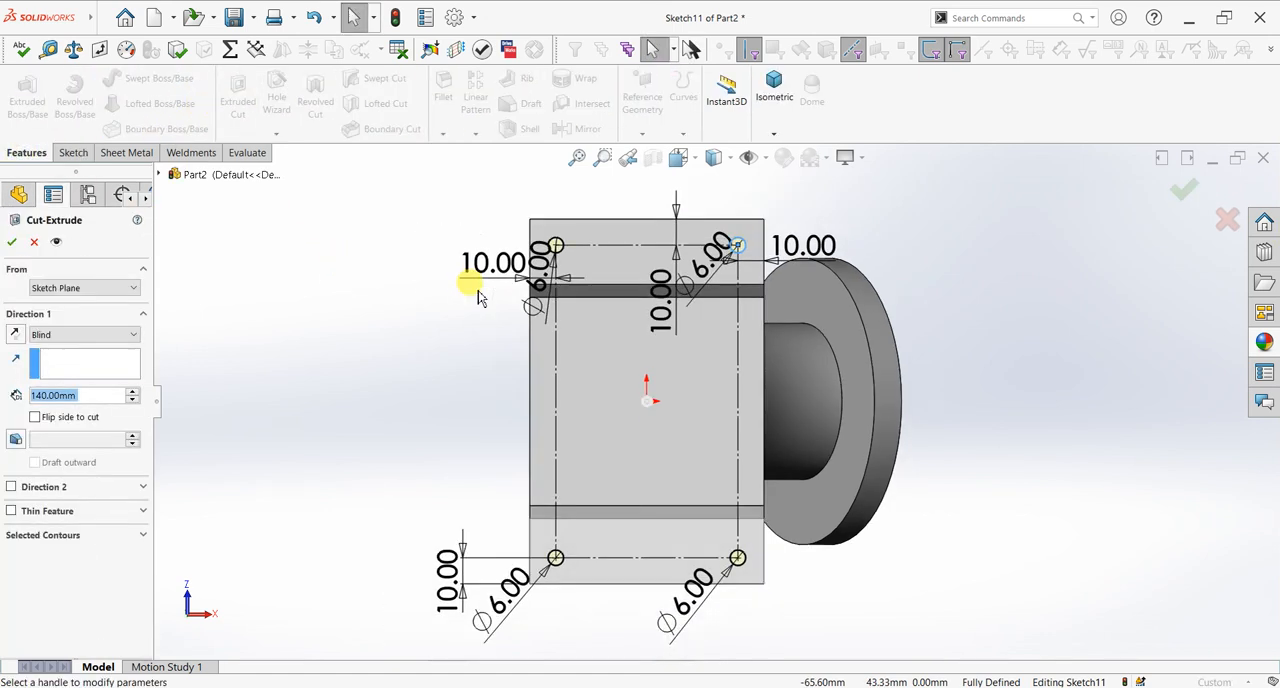
middle_drag(555, 568, 603, 657)
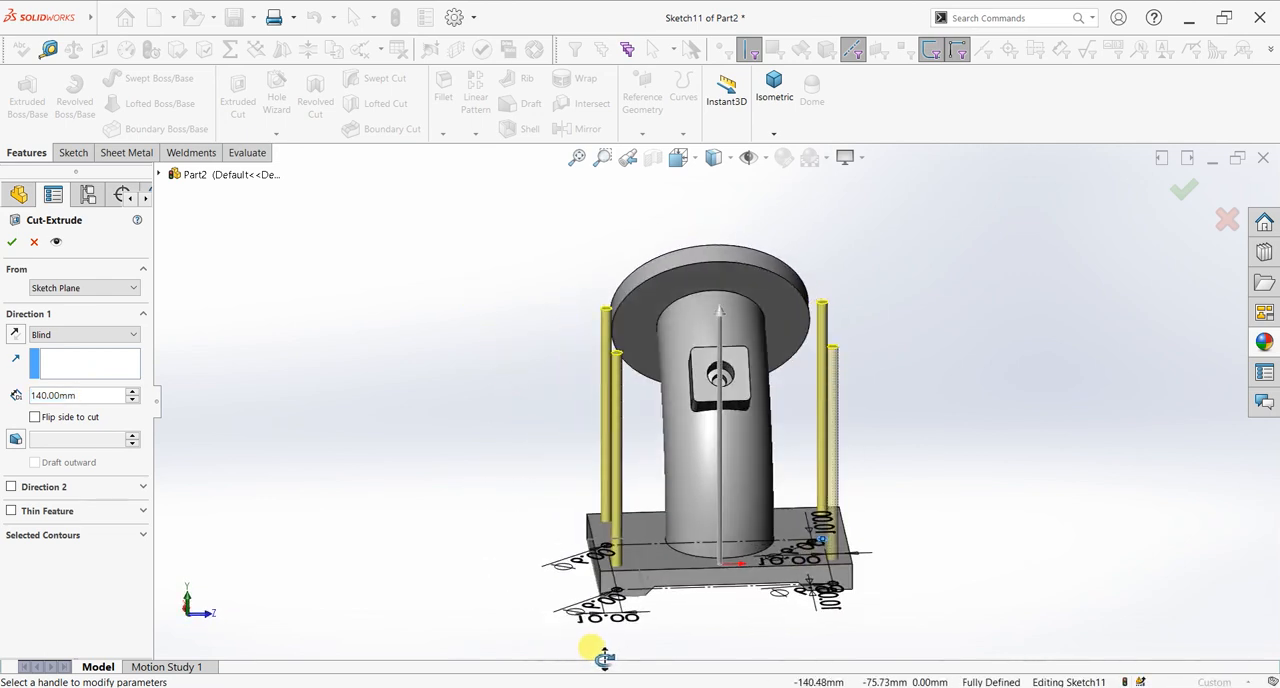
click(14, 242)
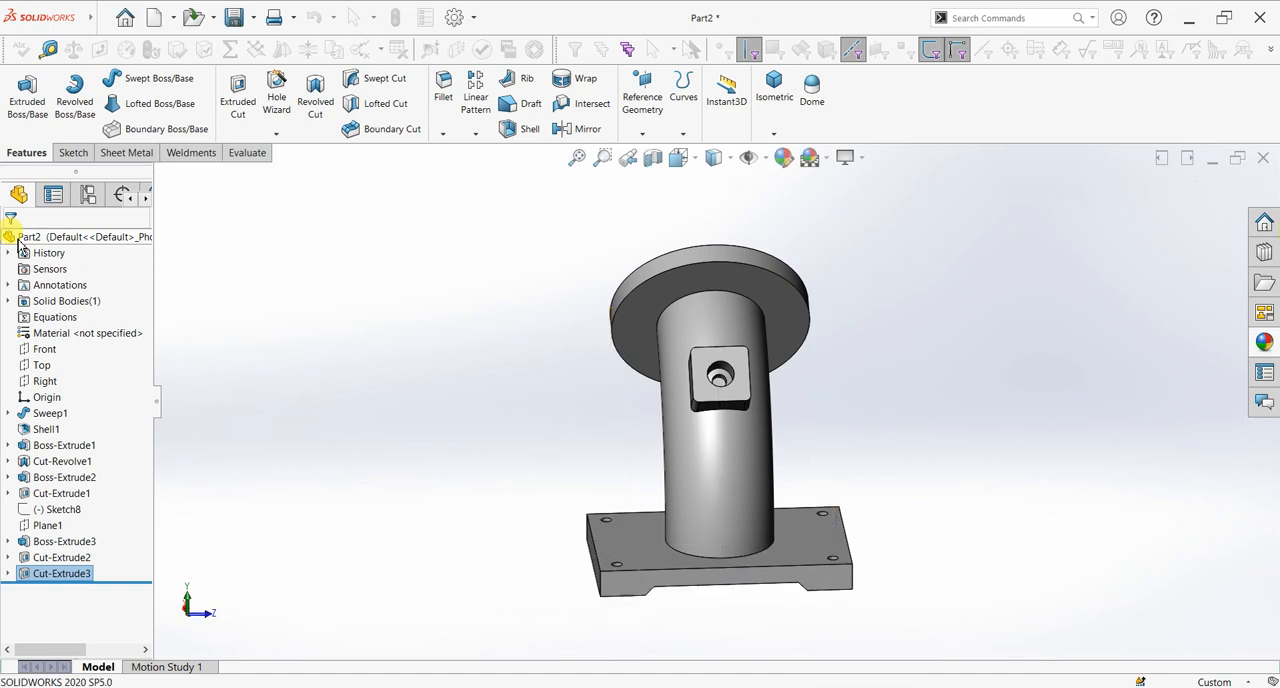
Step: Fillet the pipe's outer edges where it meets the upper flange and the base plate with a 6 mm radius
middle_drag(943, 402, 896, 407)
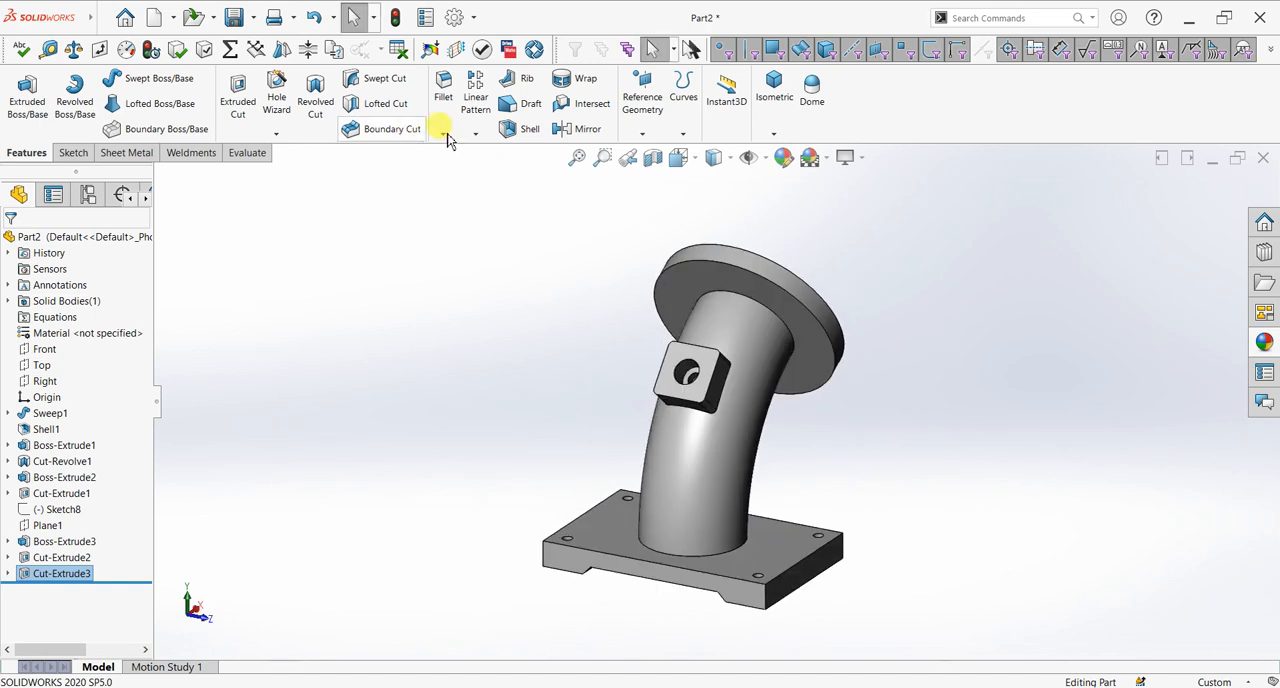
click(776, 316)
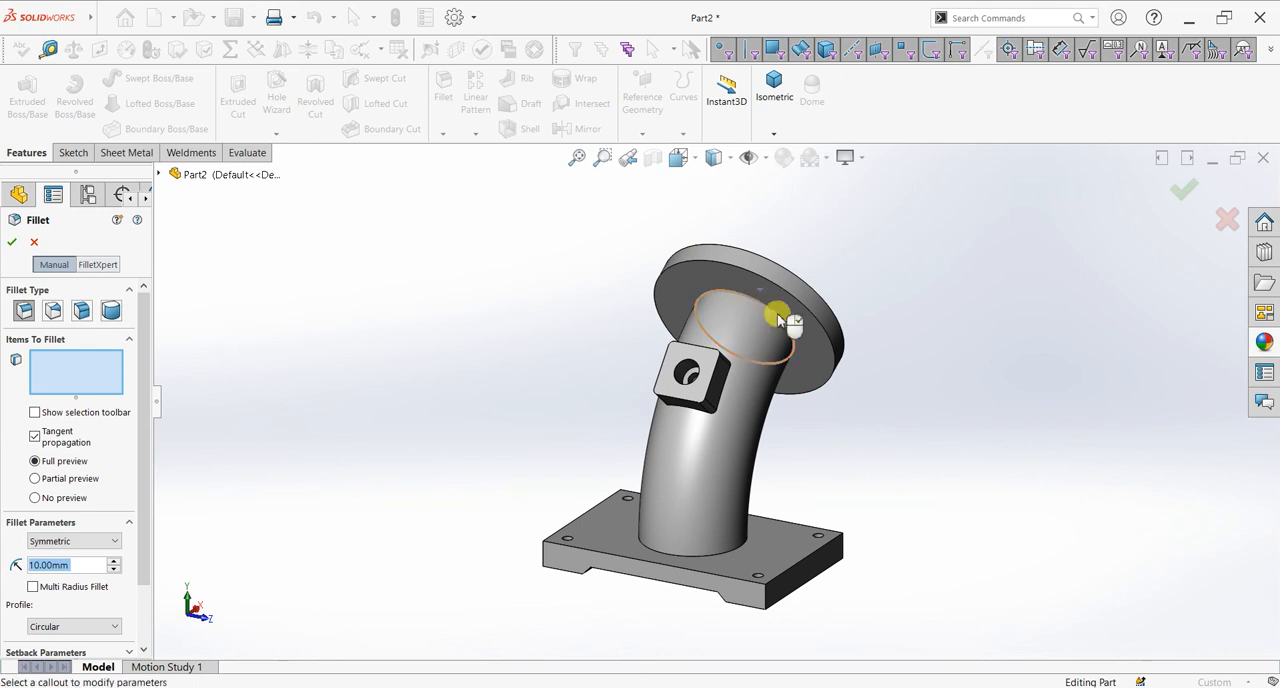
click(697, 562)
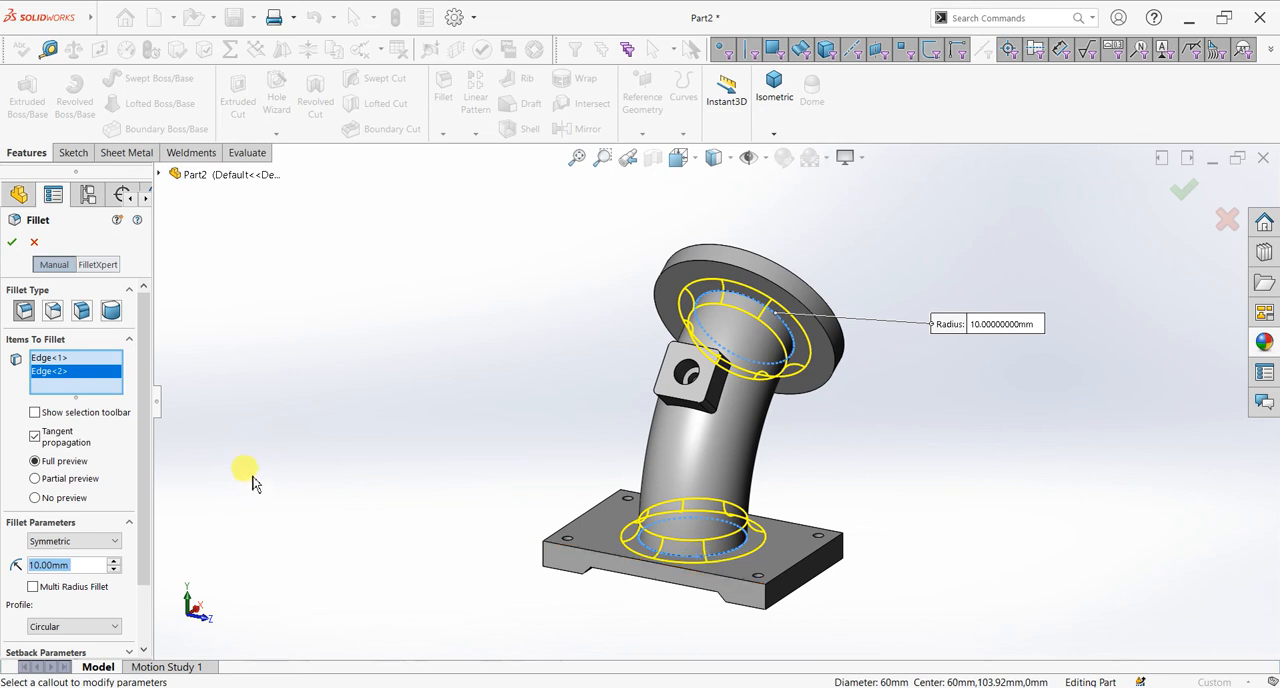
text(6)
key(Return)
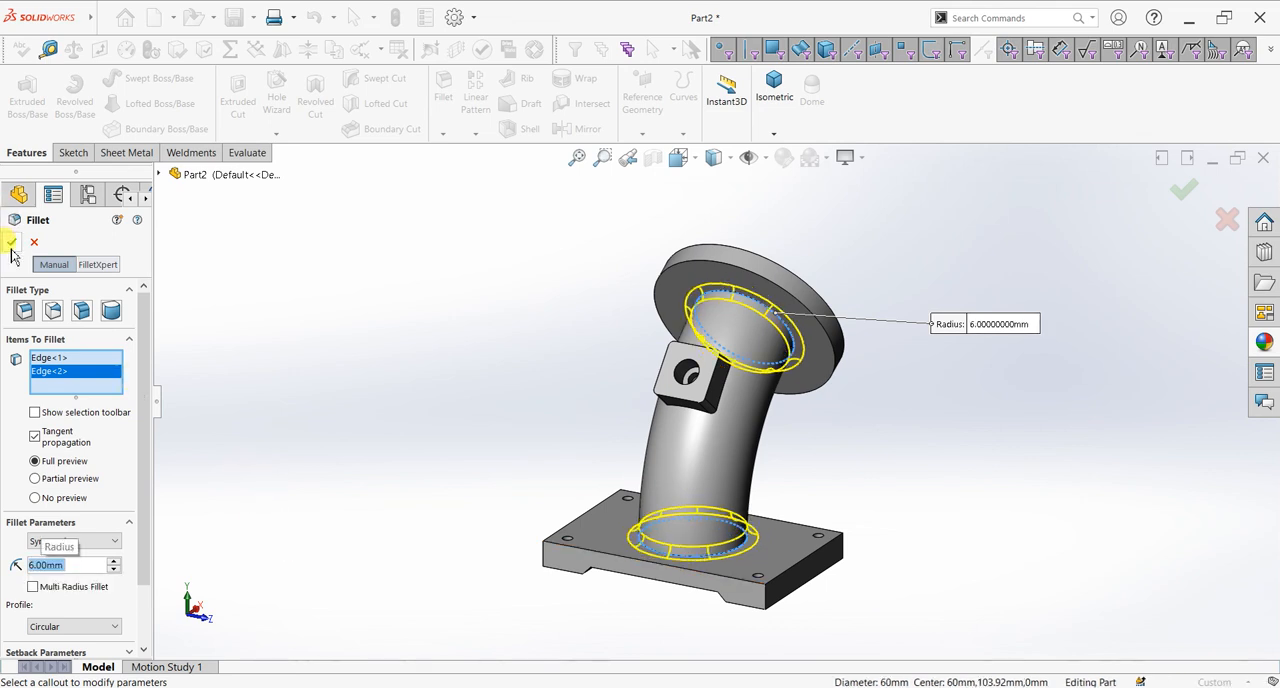
click(11, 243)
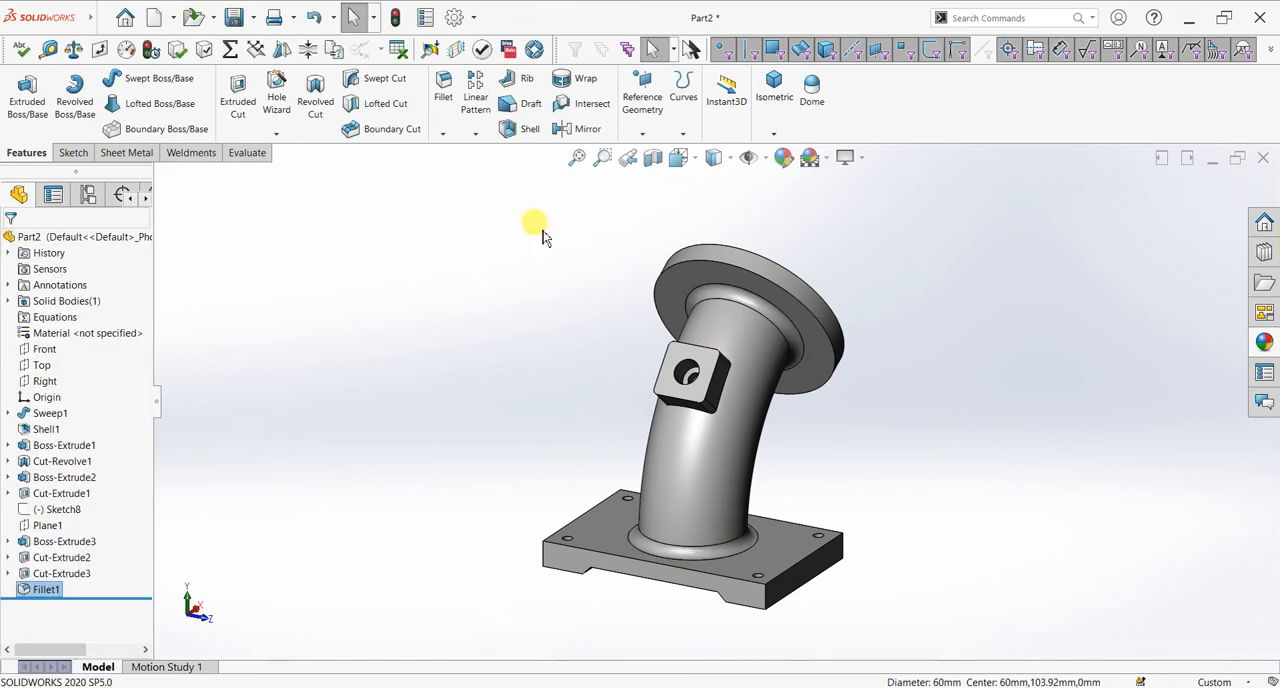
Step: Fillet the edge loop where the square side connection meets the pipe with a 6 mm radius
click(777, 371)
scroll(777, 371, down, 3)
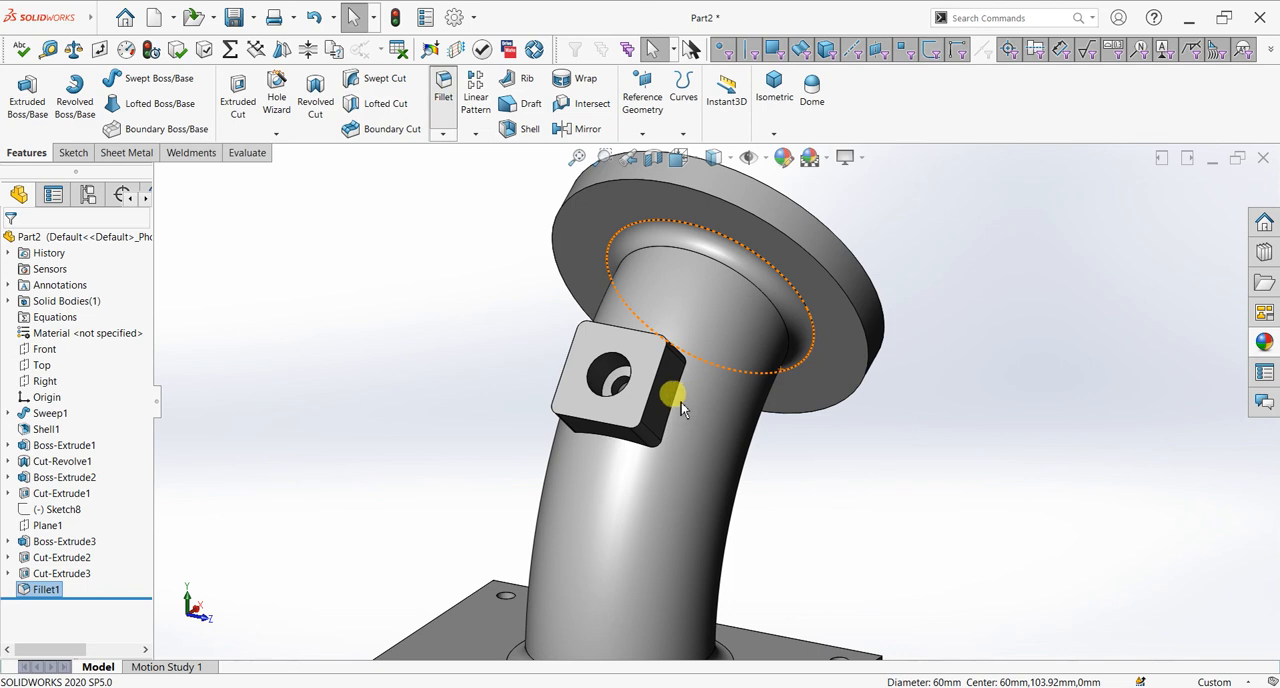
scroll(677, 399, down, 2)
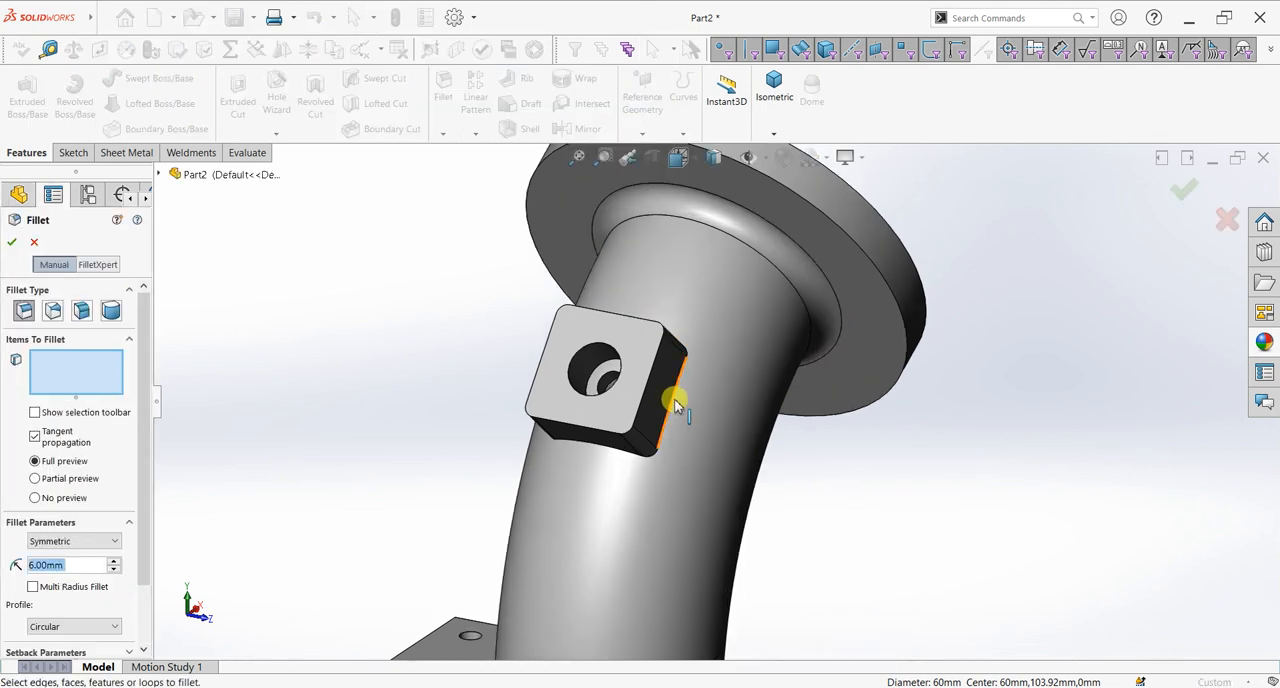
click(676, 401)
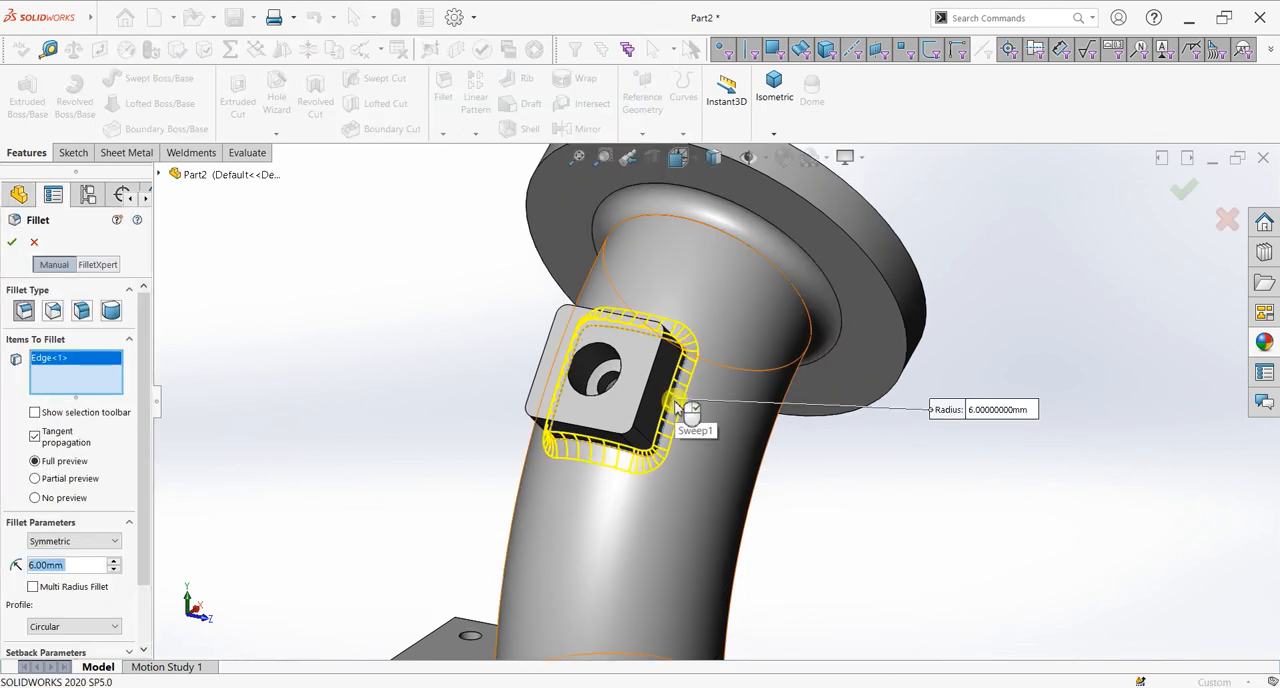
click(12, 242)
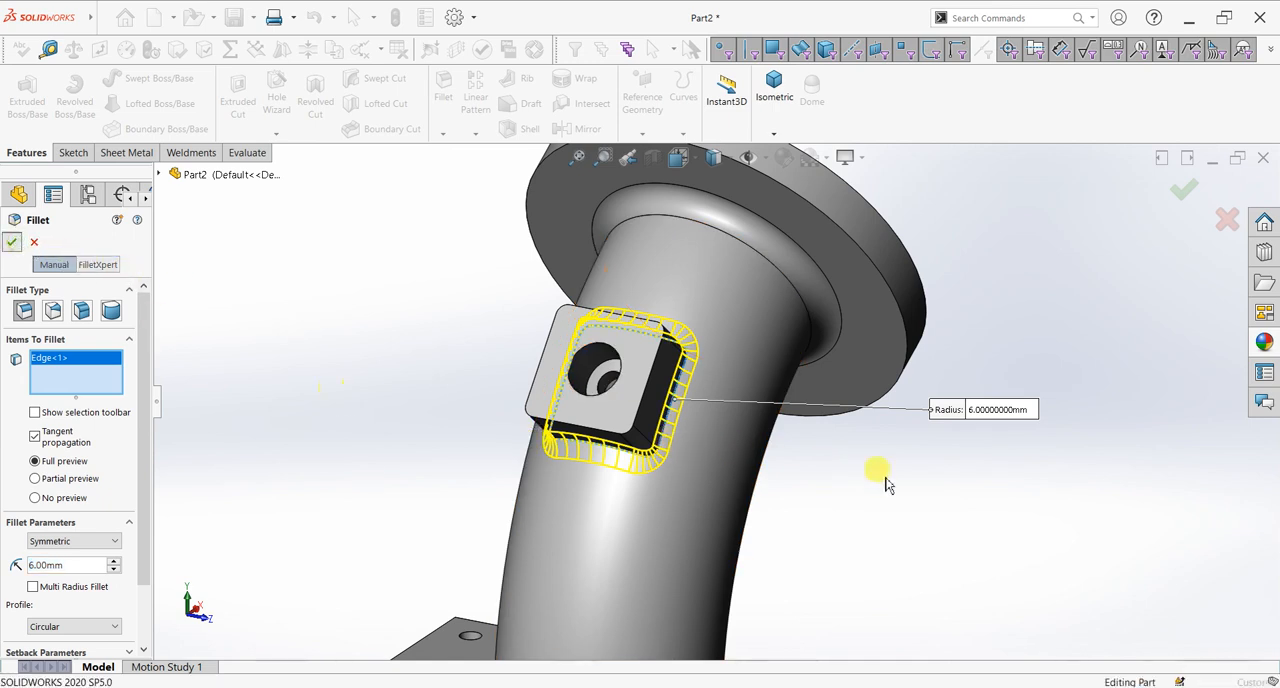
Step: Examine the filleted part from the isometric view and from the angled view facing the square side connection
middle_drag(965, 485, 834, 523)
scroll(883, 466, up, 4)
middle_drag(882, 466, 920, 500)
key(space)
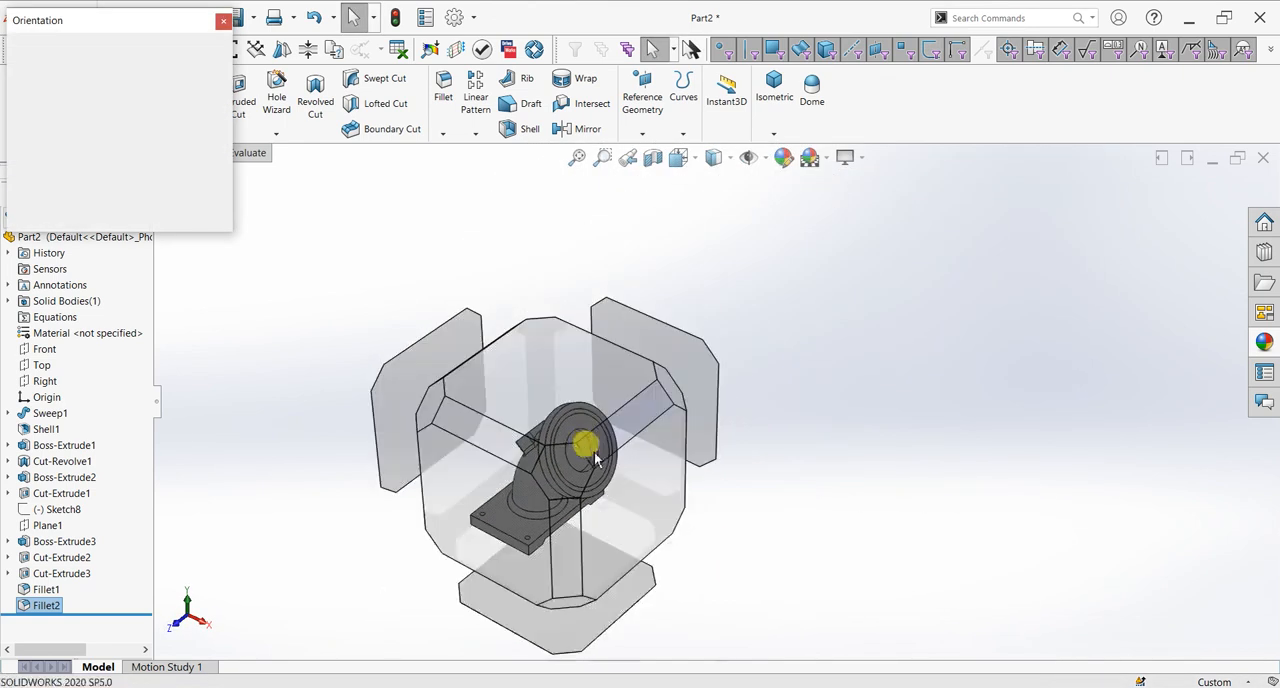
click(576, 455)
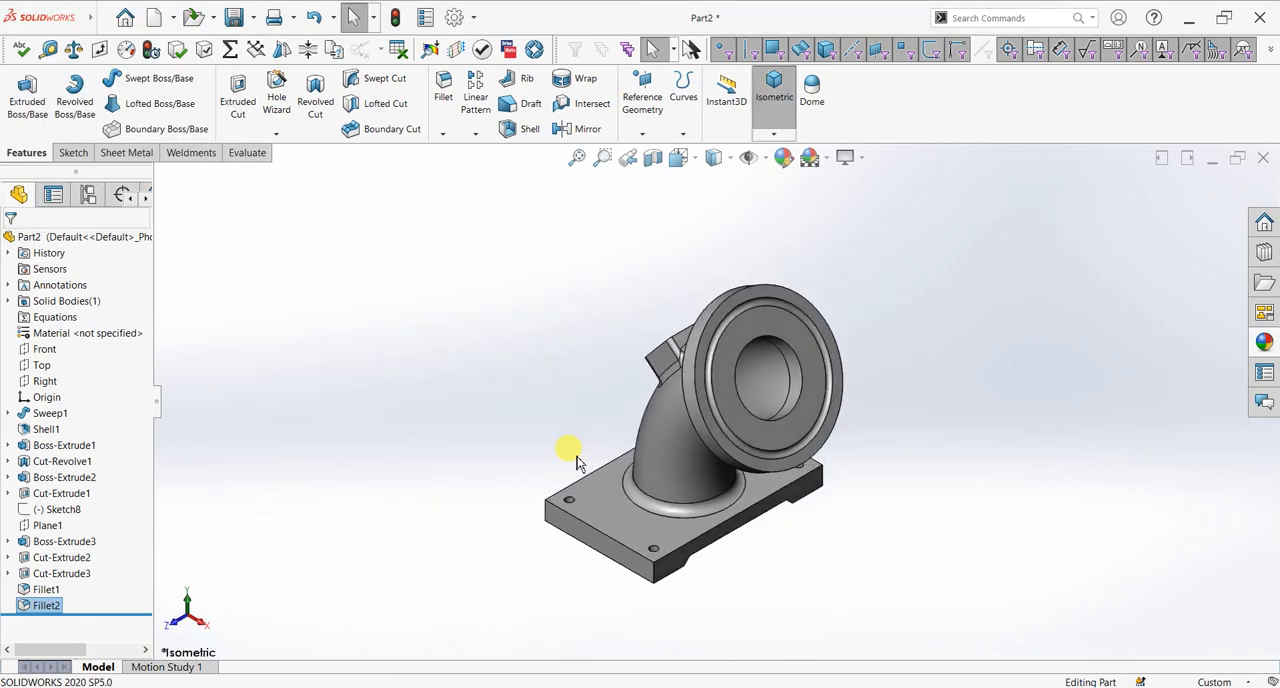
key(space)
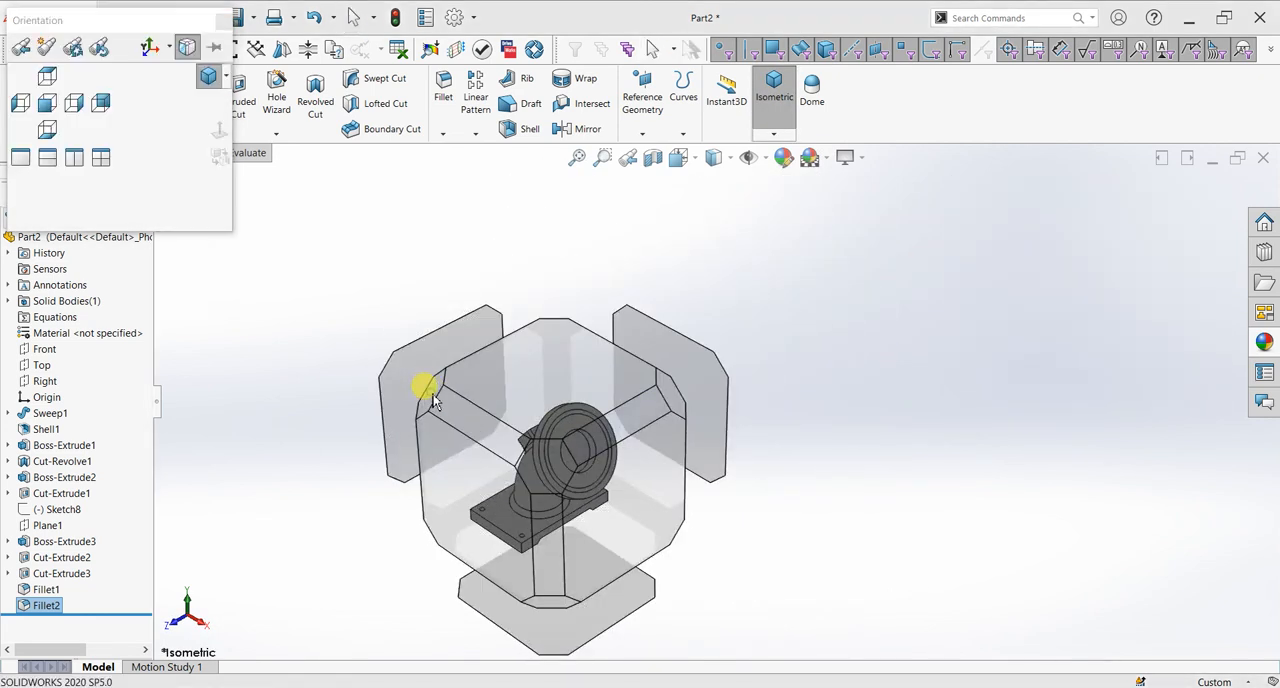
click(433, 399)
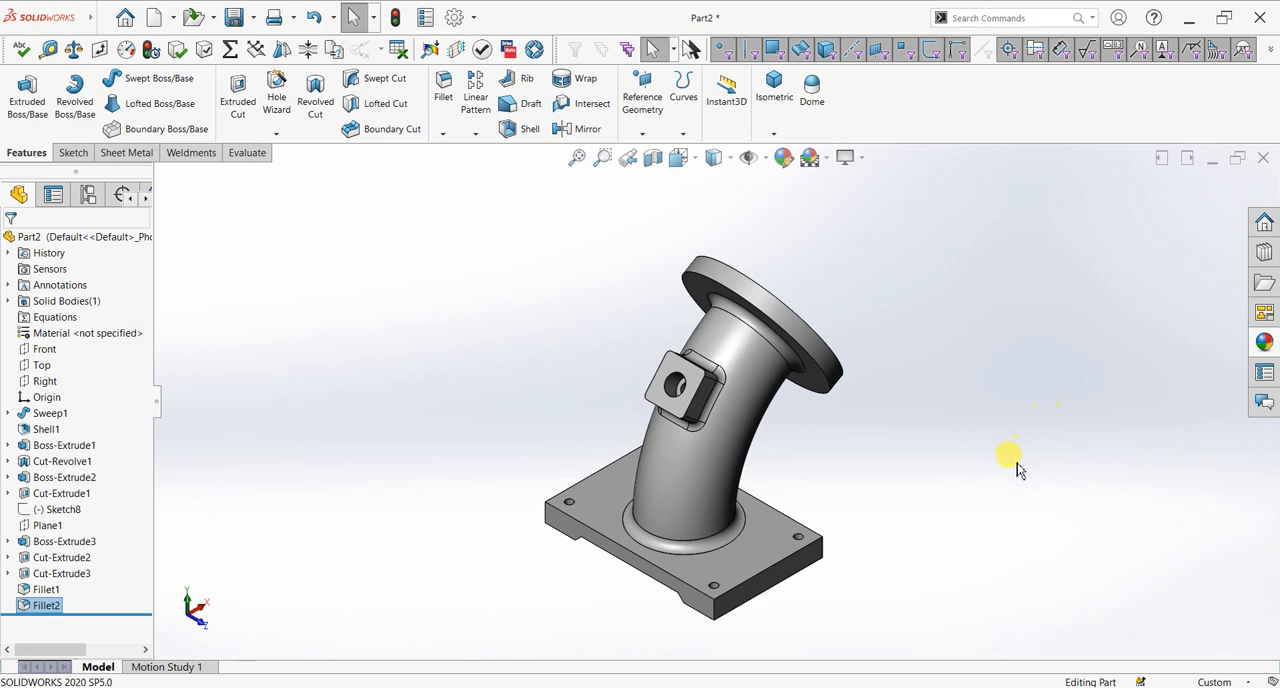
scroll(958, 515, down, 2)
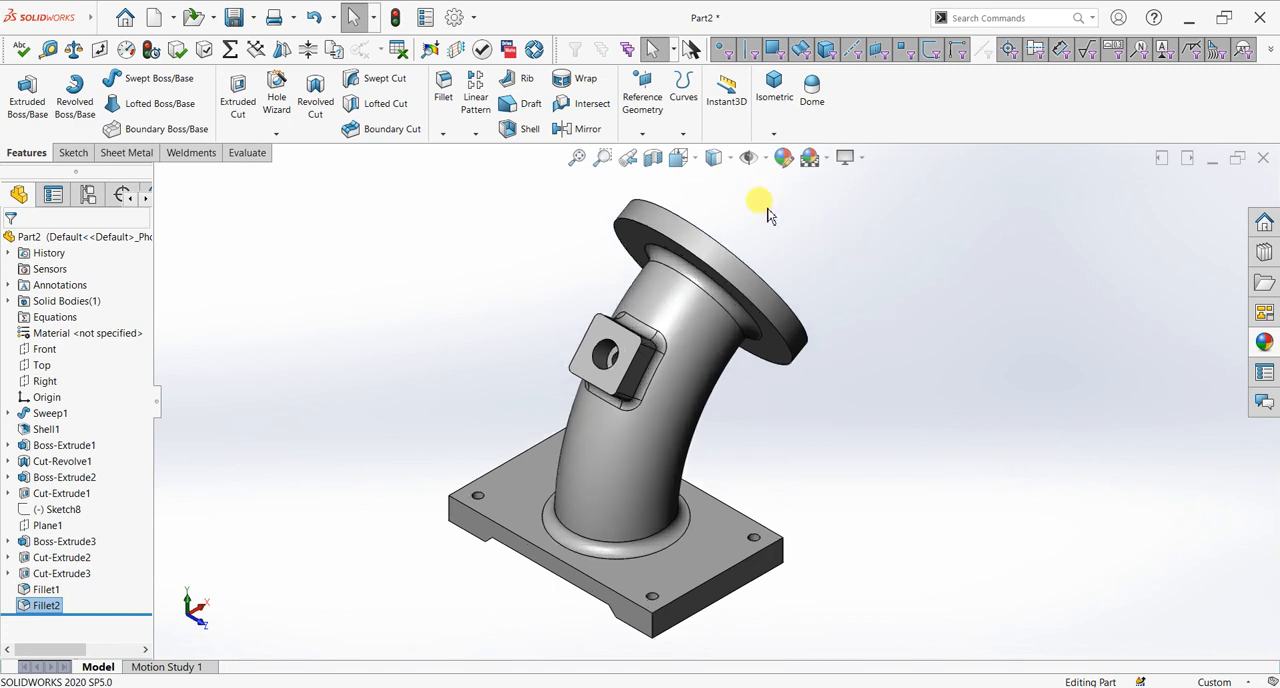
click(783, 160)
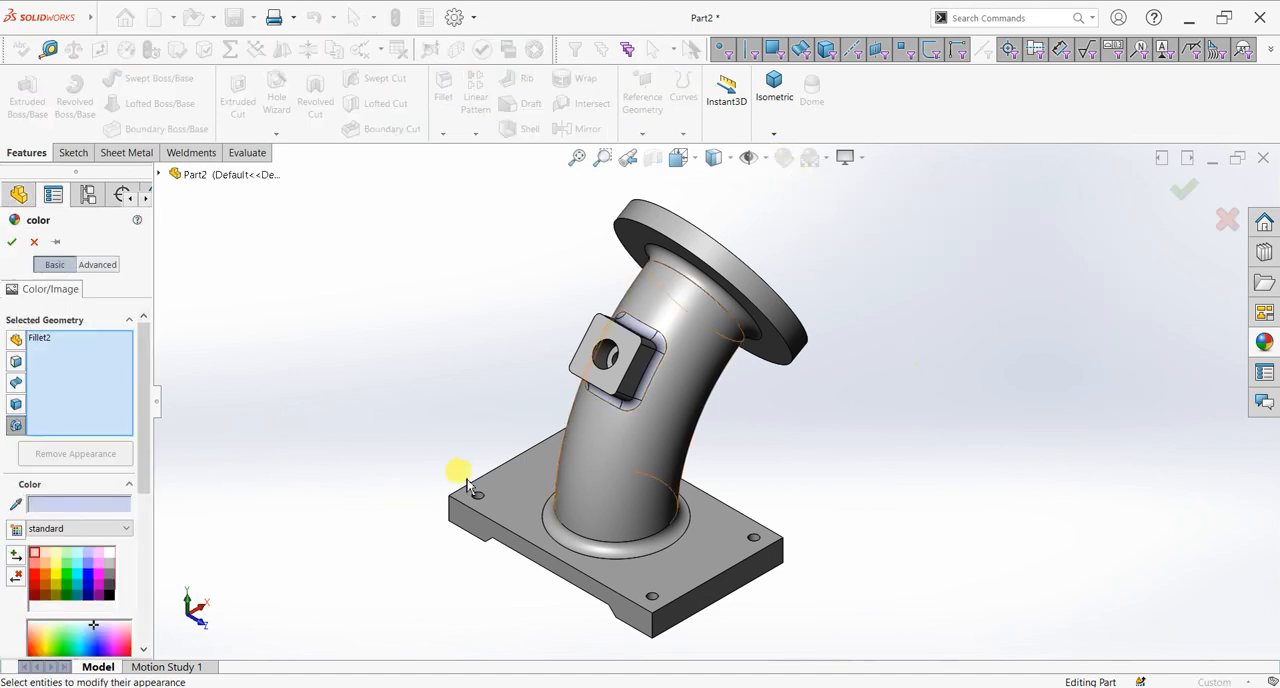
click(98, 584)
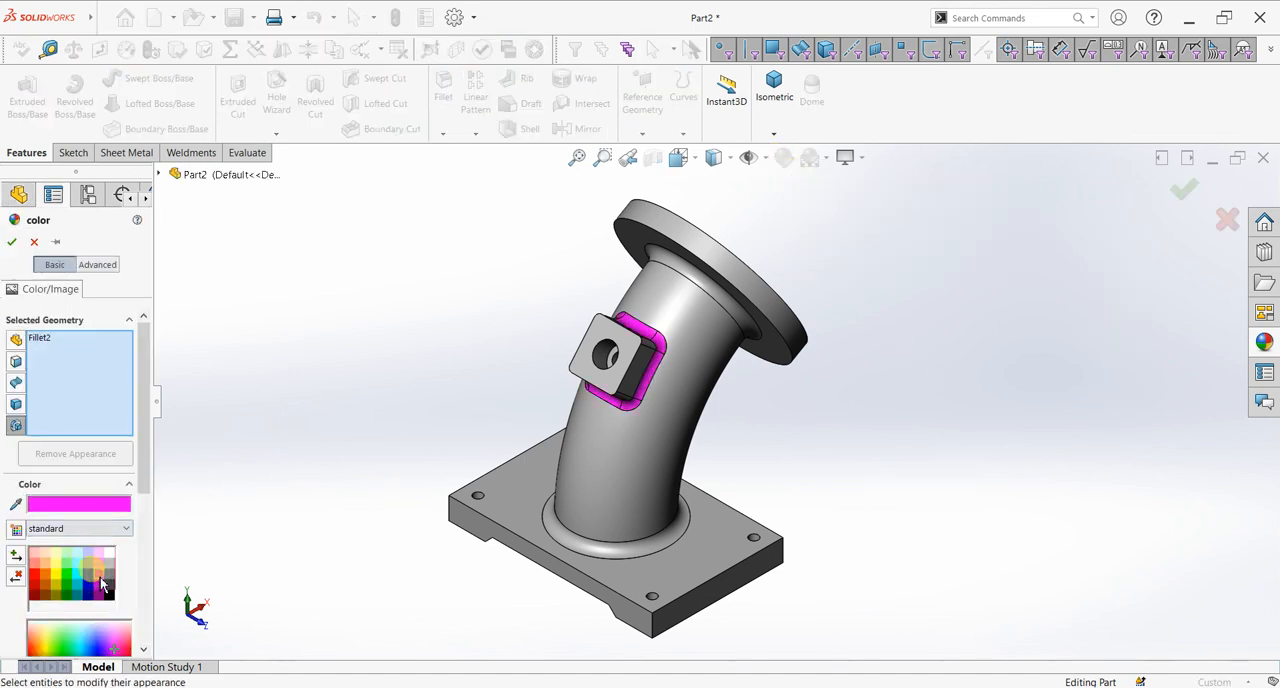
click(60, 580)
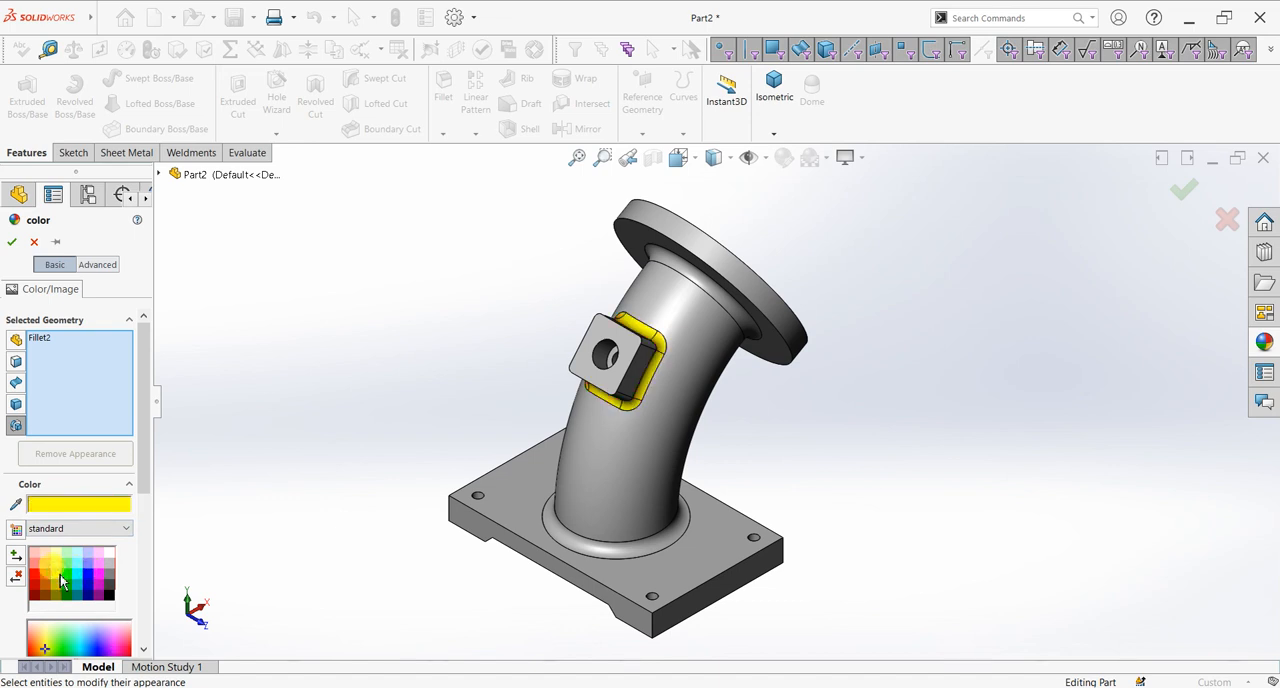
click(34, 241)
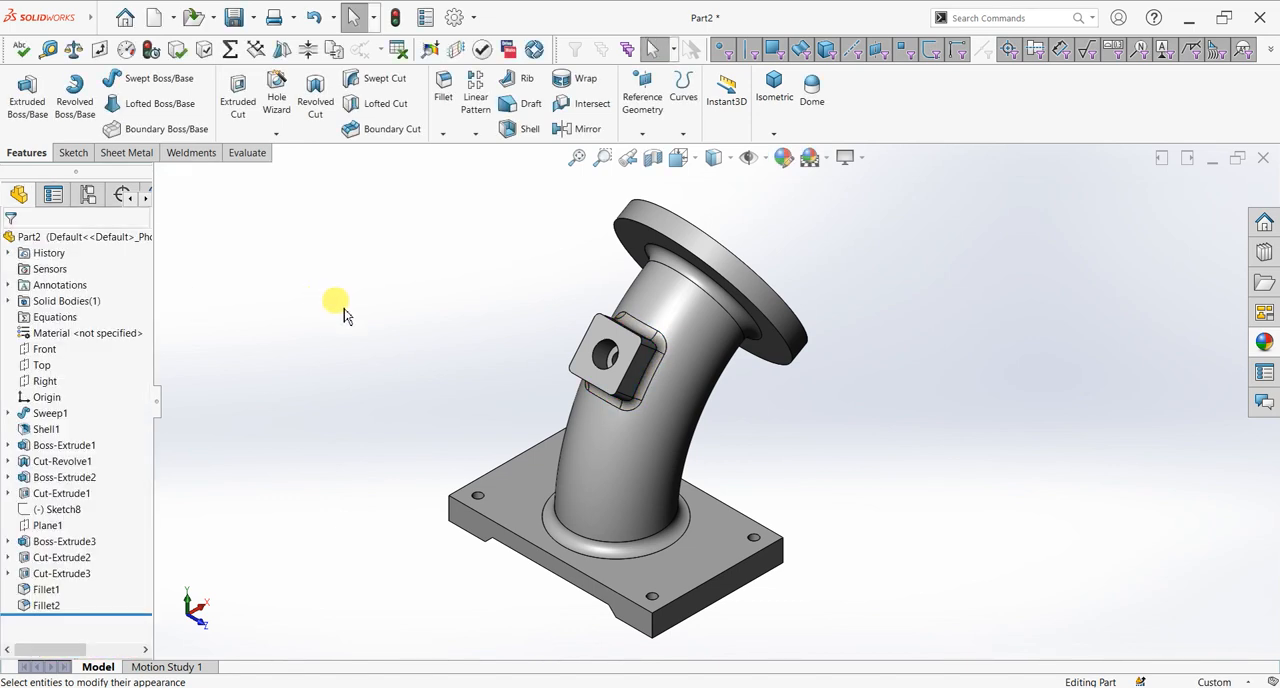